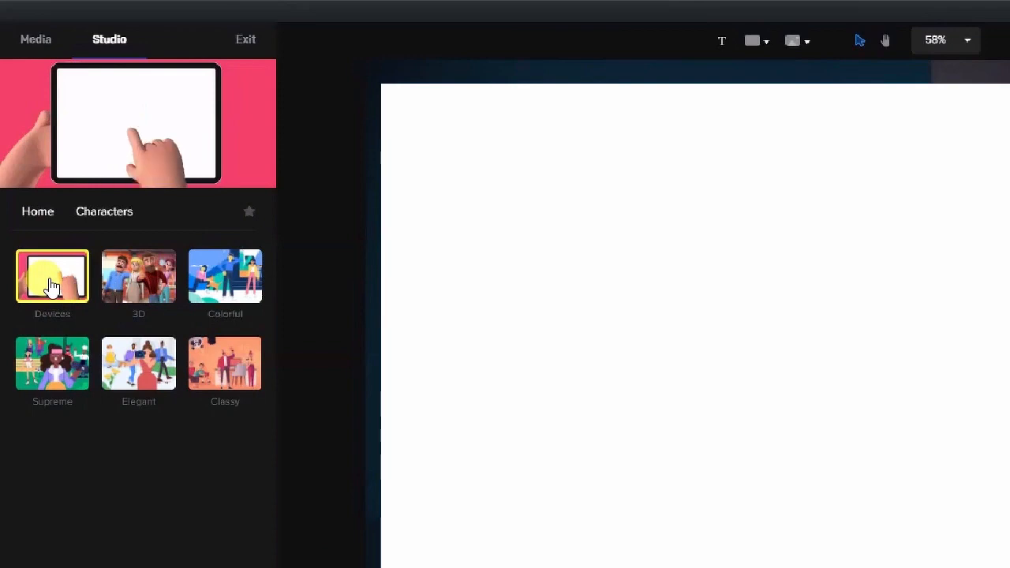
- Add the Hand 3 tablet device to the canvas and extend its clip to the 10-second mark
{"action": "left_click", "coordinate": [146, 367]}
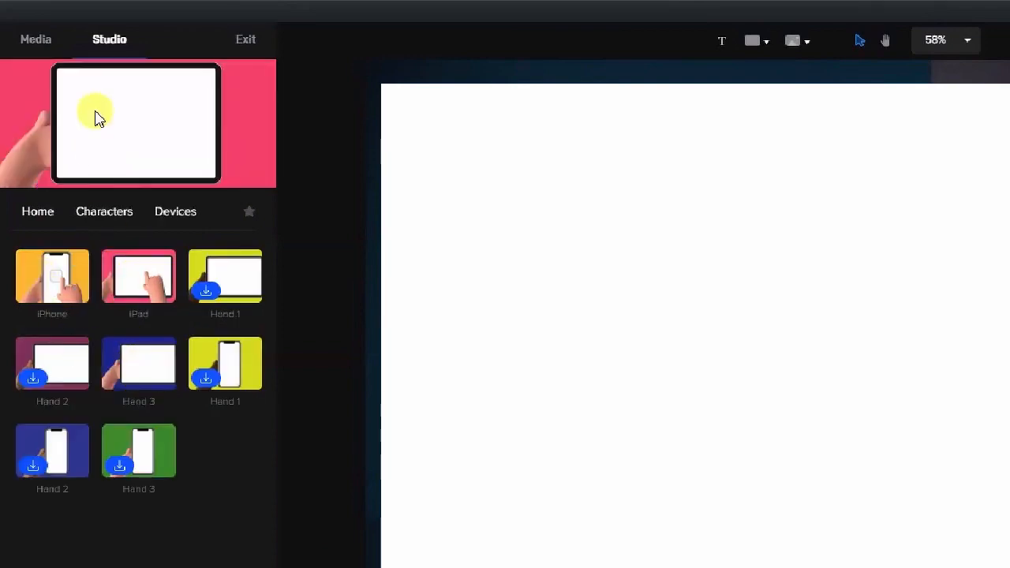
{"action": "left_click_drag", "start_coordinate": [139, 364], "coordinate": [695, 331]}
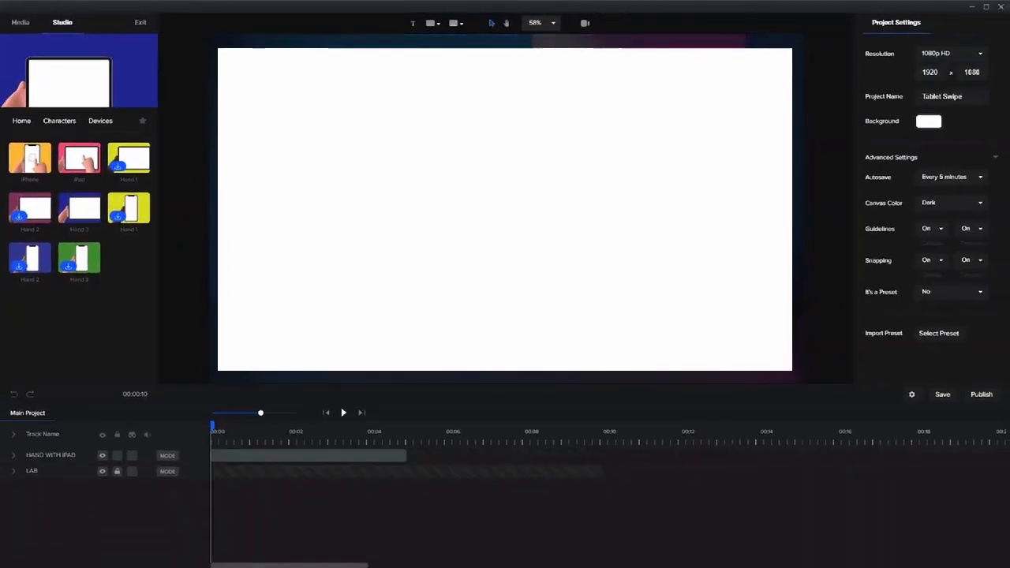
{"action": "left_click", "coordinate": [375, 455]}
{"action": "left_click_drag", "start_coordinate": [401, 454], "coordinate": [604, 454]}
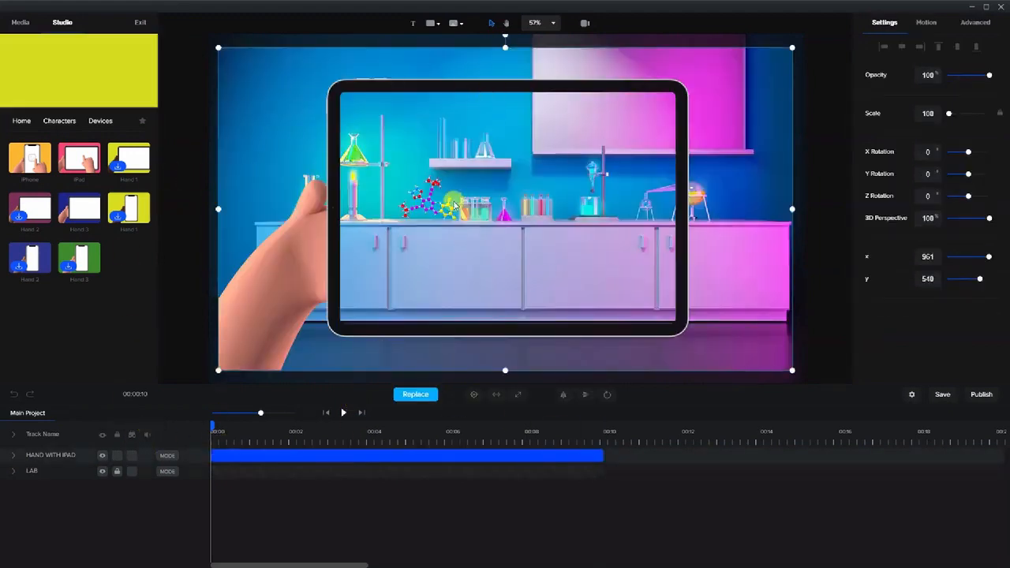
- Place the pixabay 47802 video from the project media on the canvas and preview its playback
{"action": "left_click", "coordinate": [22, 122]}
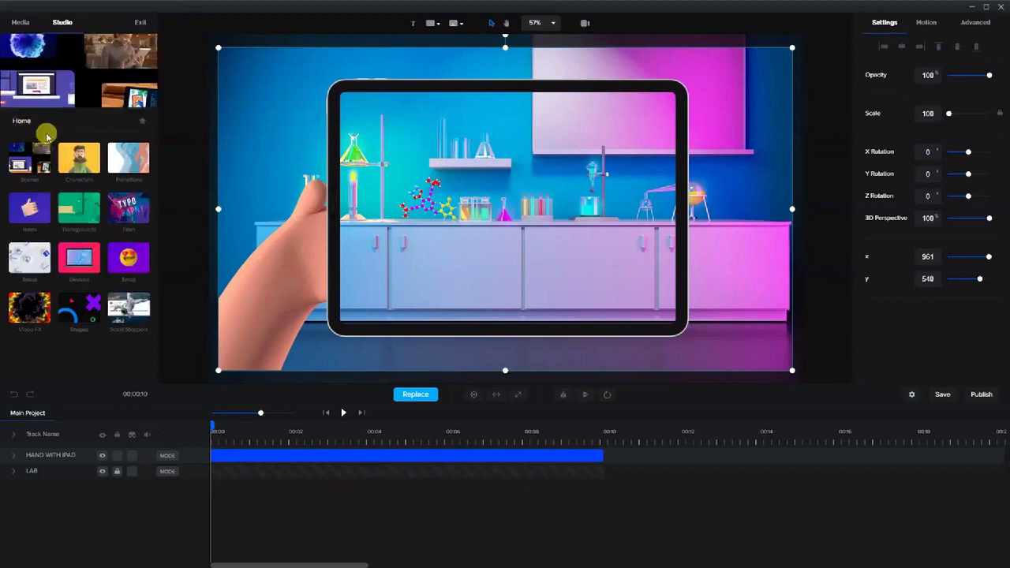
{"action": "left_click", "coordinate": [20, 25]}
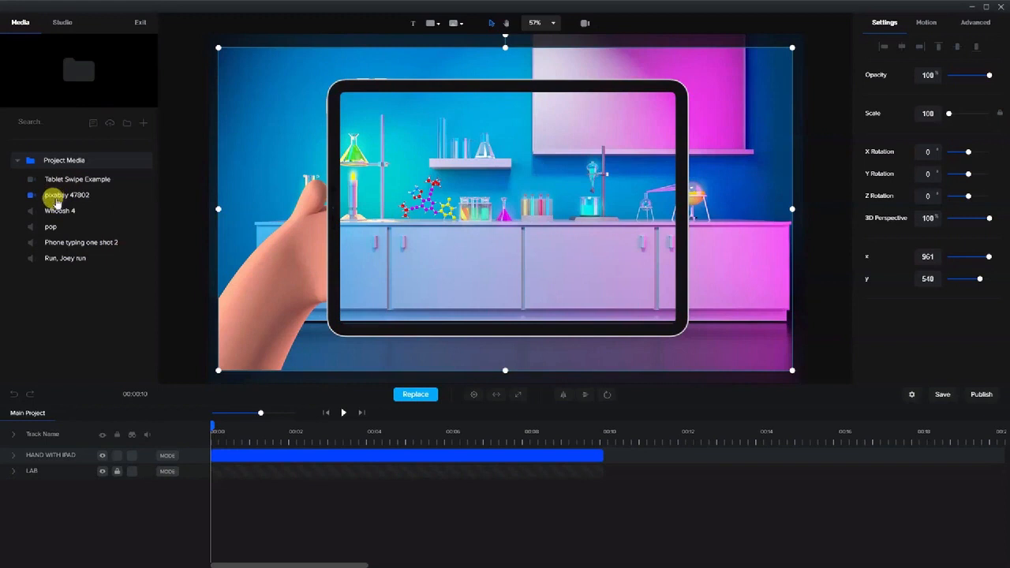
{"action": "left_click", "coordinate": [55, 201]}
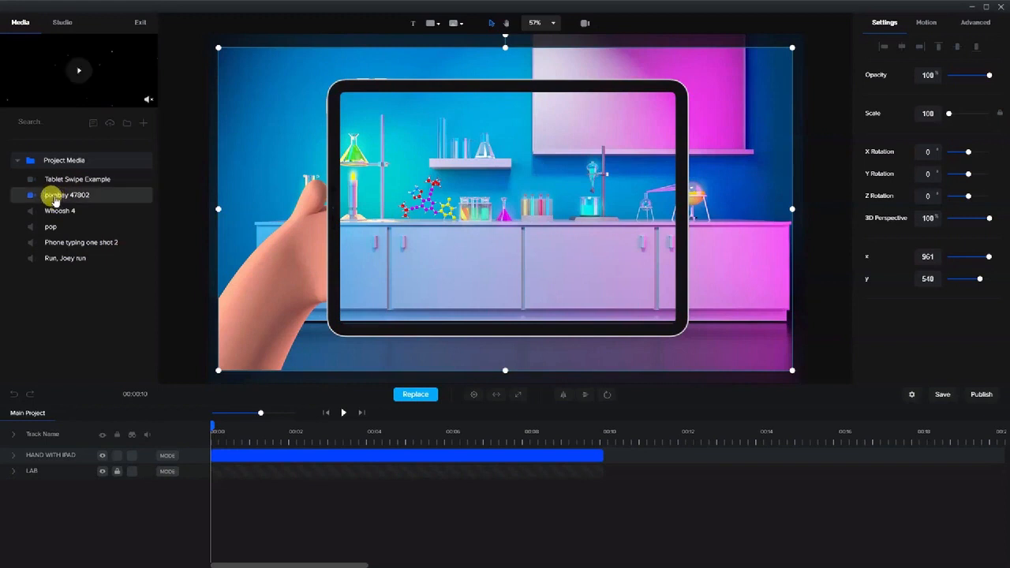
{"action": "left_click_drag", "start_coordinate": [57, 201], "coordinate": [498, 201]}
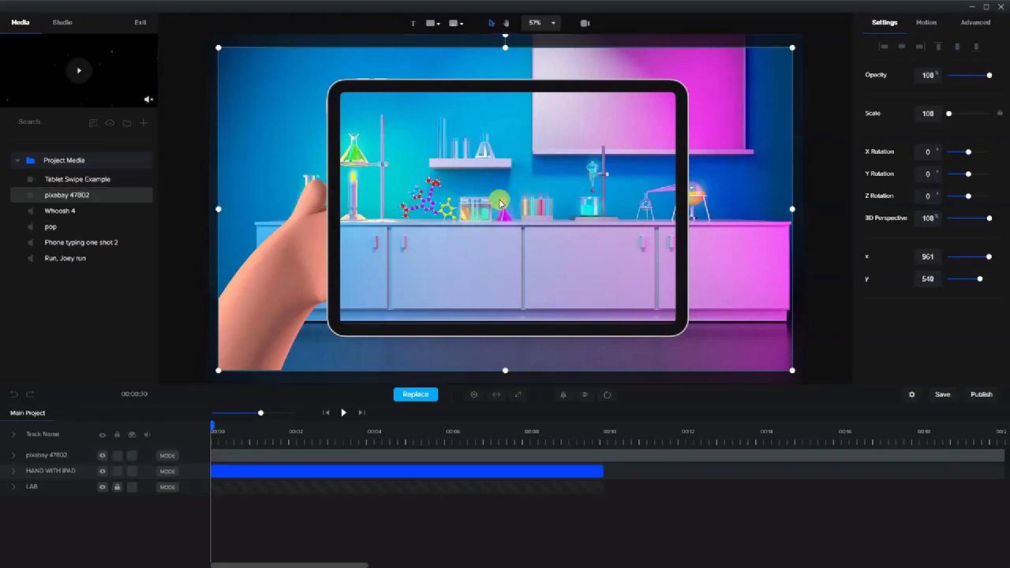
{"action": "left_click", "coordinate": [337, 416]}
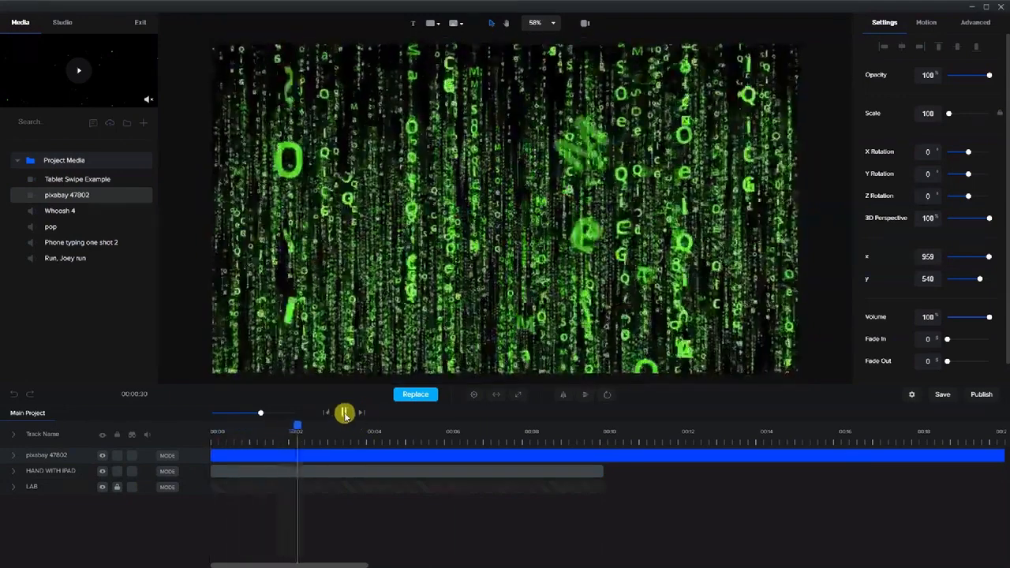
{"action": "left_click", "coordinate": [344, 413]}
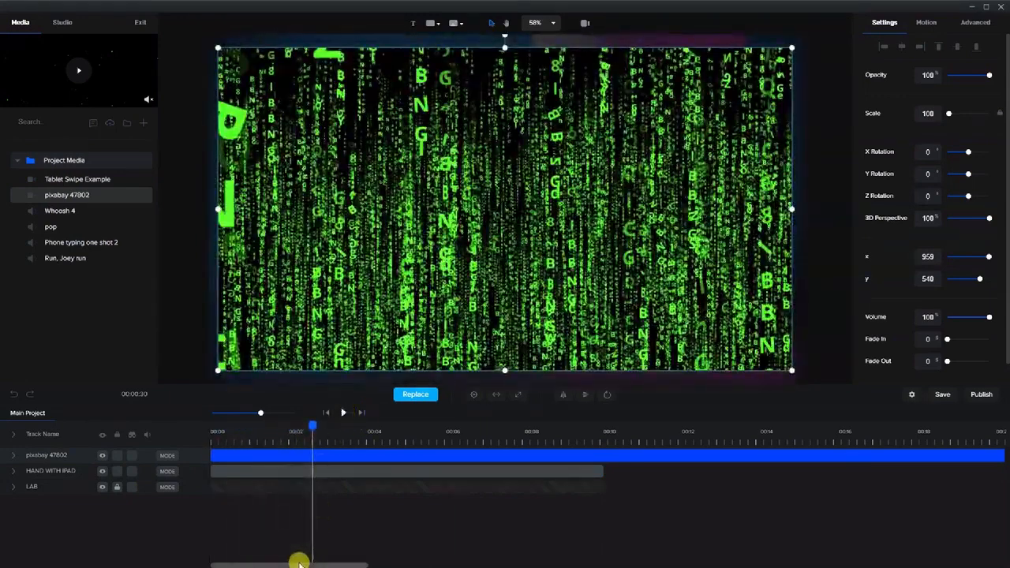
- Trim the end of the pixabay 47802 clip to 10 seconds, matching the tablet clip
{"action": "left_click_drag", "start_coordinate": [300, 564], "coordinate": [314, 563]}
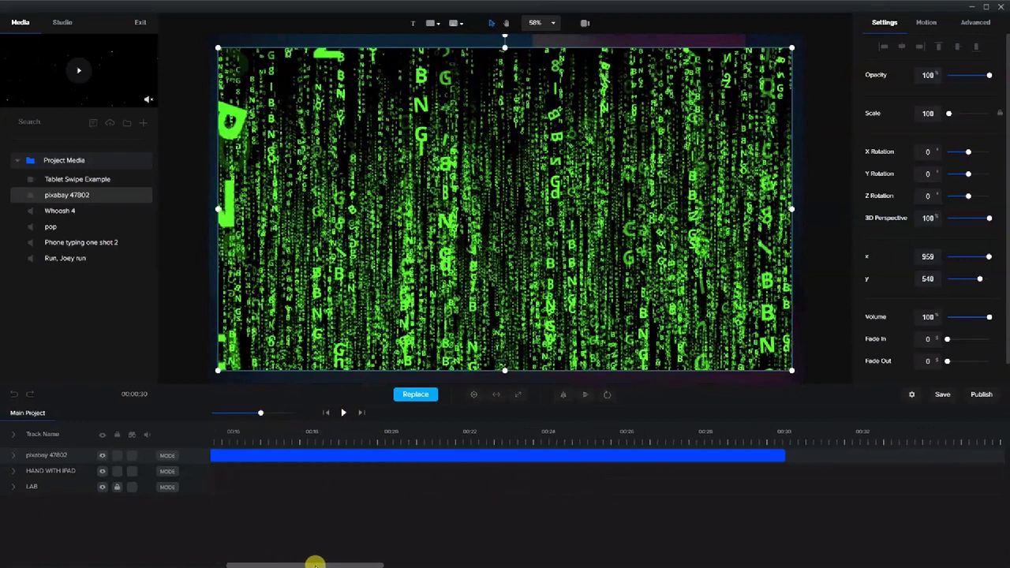
{"action": "left_click_drag", "start_coordinate": [767, 456], "coordinate": [162, 454]}
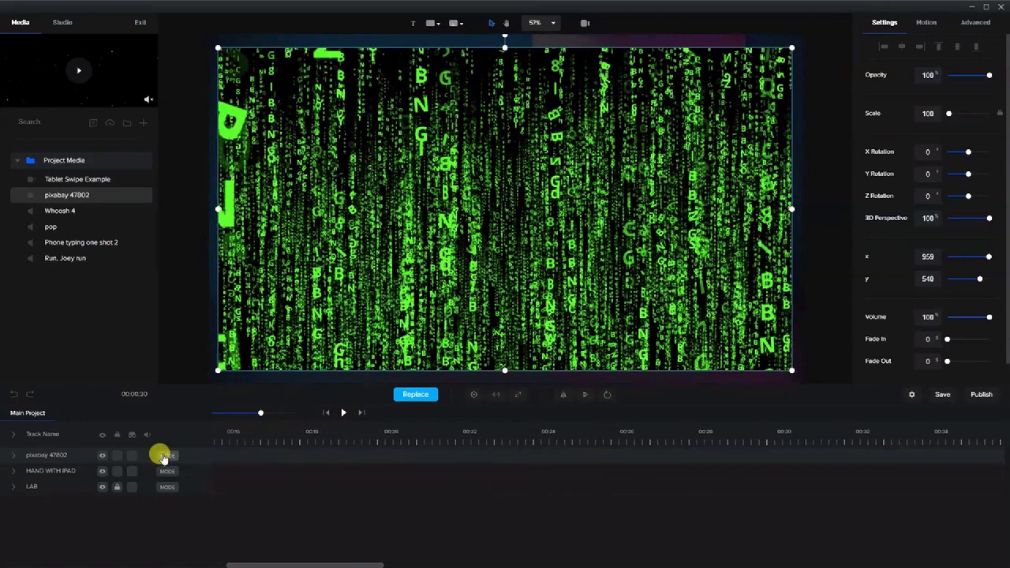
{"action": "left_click_drag", "start_coordinate": [280, 563], "coordinate": [261, 563]}
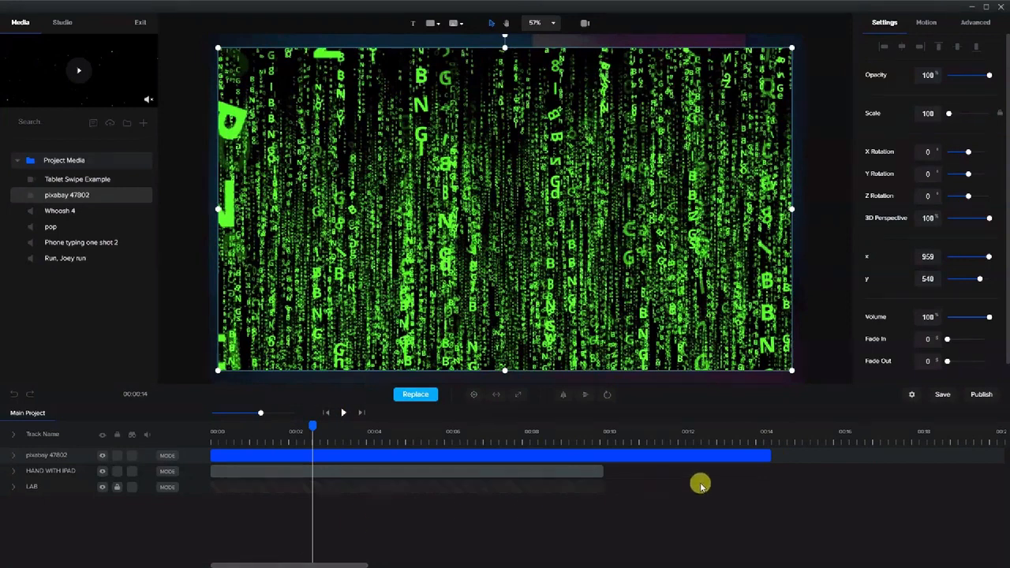
{"action": "left_click_drag", "start_coordinate": [680, 455], "coordinate": [596, 450]}
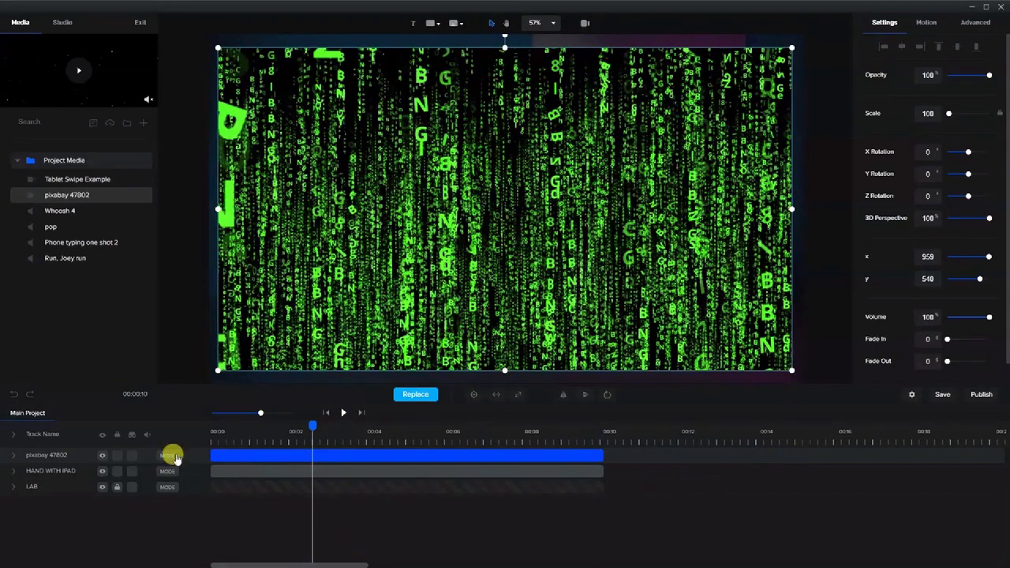
- Put the pixabay 47802 track beneath HAND WITH IPAD and resize the video to fill the tablet's screen area
{"action": "left_click_drag", "start_coordinate": [56, 457], "coordinate": [55, 472]}
{"action": "left_click", "coordinate": [247, 471]}
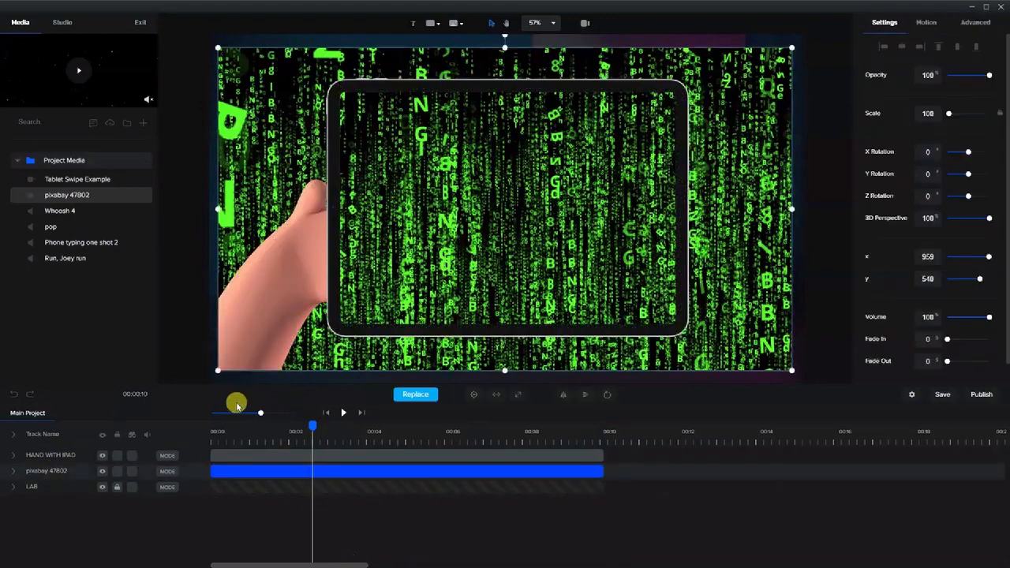
{"action": "left_click_drag", "start_coordinate": [213, 368], "coordinate": [403, 266]}
{"action": "left_click_drag", "start_coordinate": [730, 116], "coordinate": [657, 144]}
{"action": "left_click_drag", "start_coordinate": [718, 197], "coordinate": [677, 204]}
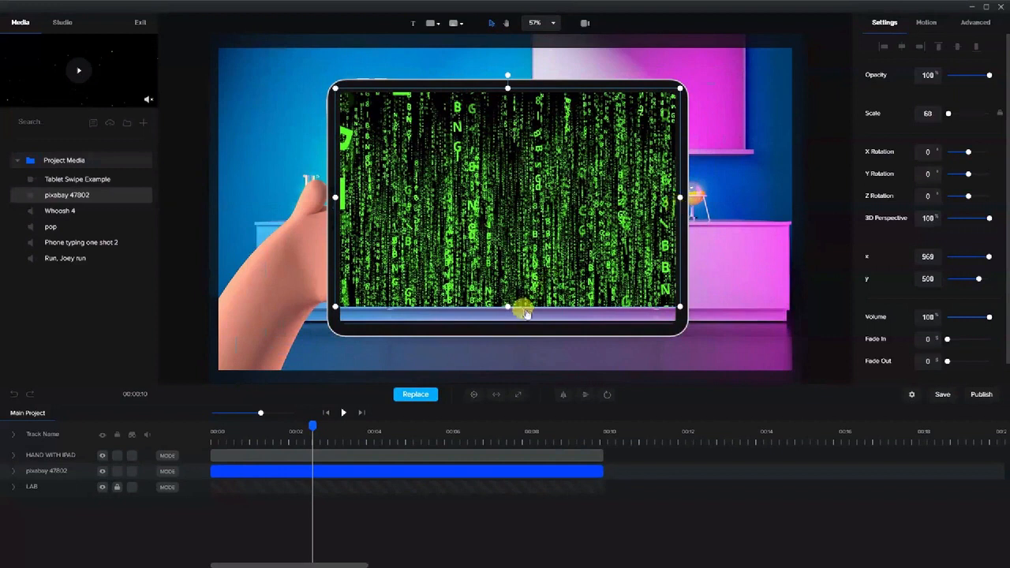
{"action": "left_click_drag", "start_coordinate": [507, 305], "coordinate": [507, 326]}
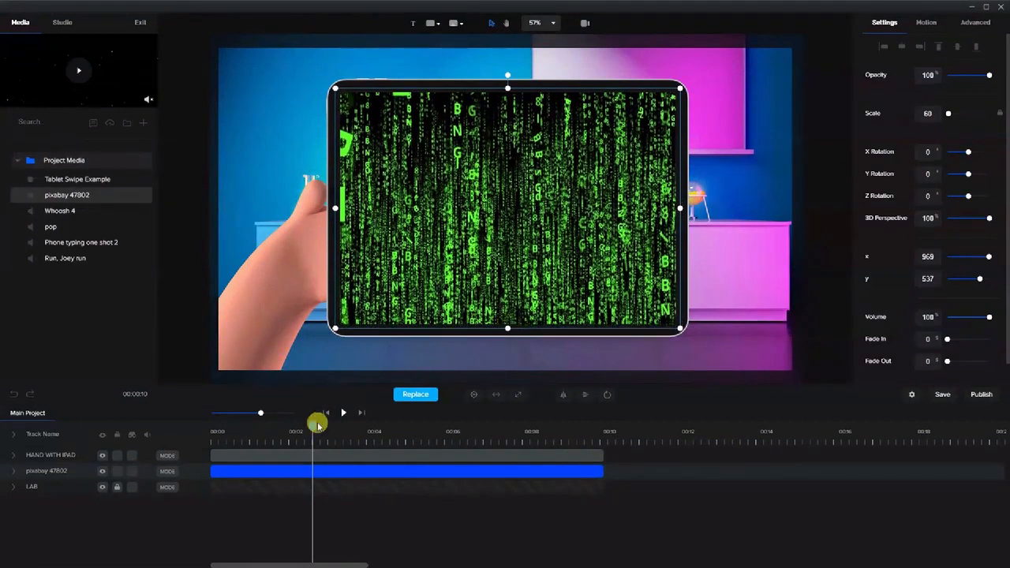
{"action": "left_click_drag", "start_coordinate": [272, 433], "coordinate": [359, 449]}
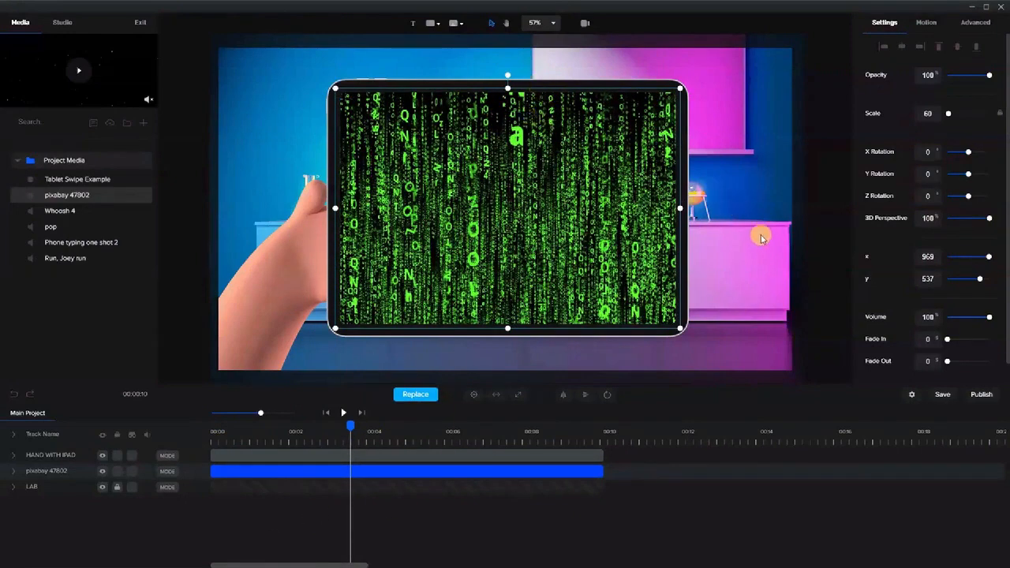
- Apply the Slide Top Rotation entrance animation to the hand with tablet
{"action": "left_click", "coordinate": [818, 308]}
{"action": "left_click", "coordinate": [270, 278]}
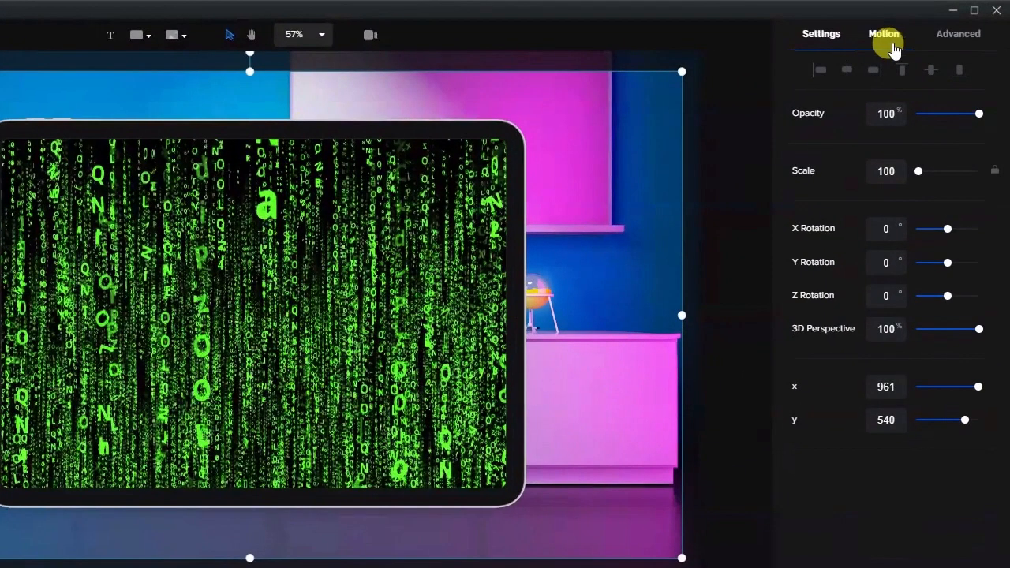
{"action": "left_click", "coordinate": [926, 22]}
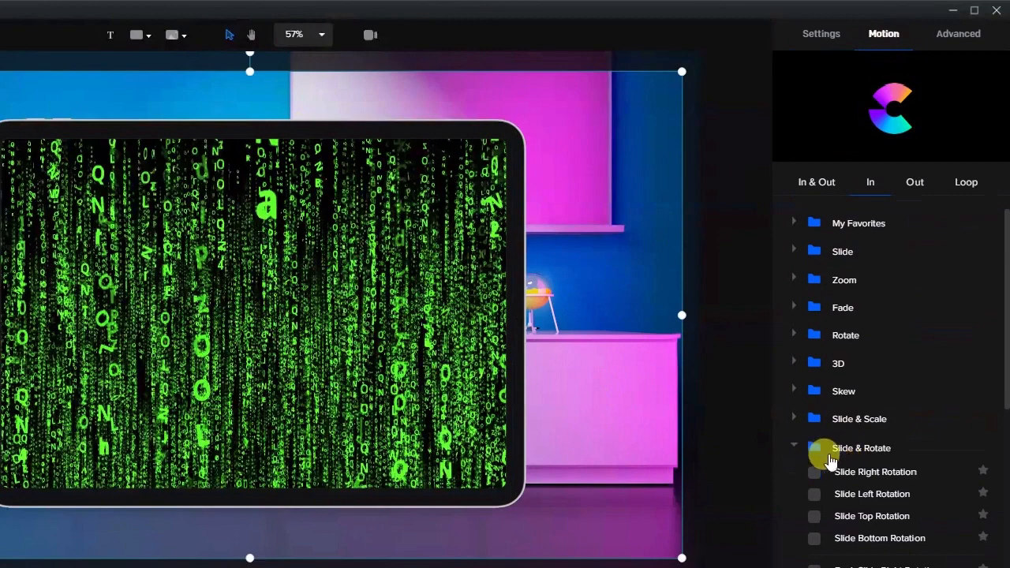
{"action": "left_click", "coordinate": [850, 517]}
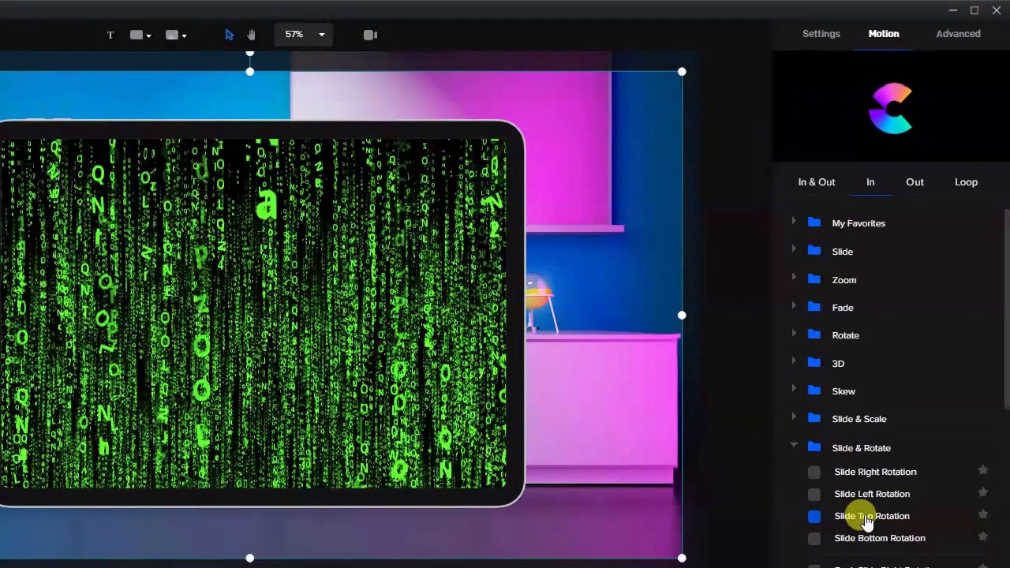
{"action": "left_click", "coordinate": [812, 517]}
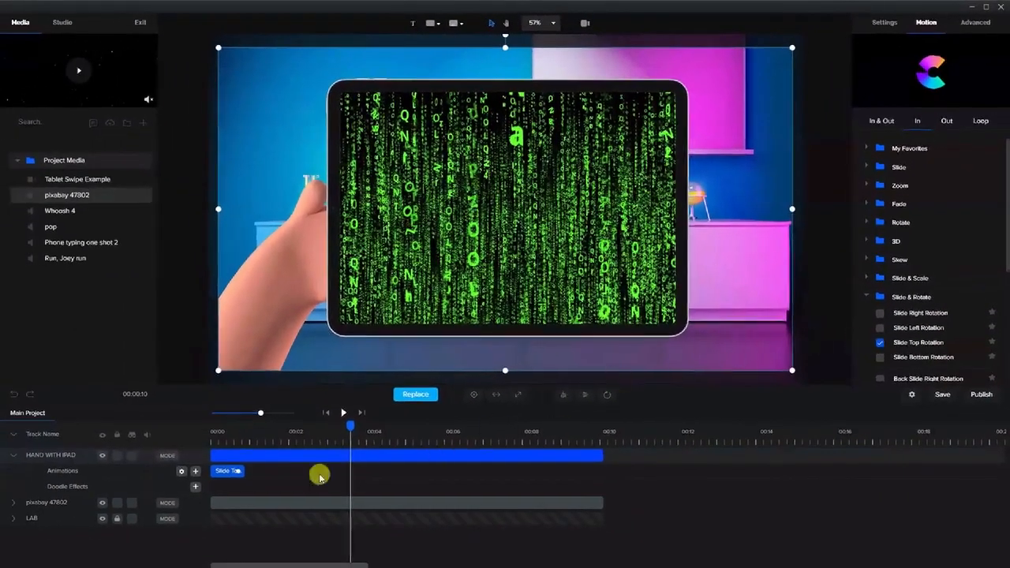
- Disable the fade on the tablet's Slide Top Rotation animation
{"action": "left_click_drag", "start_coordinate": [348, 421], "coordinate": [243, 447]}
{"action": "left_click", "coordinate": [318, 187]}
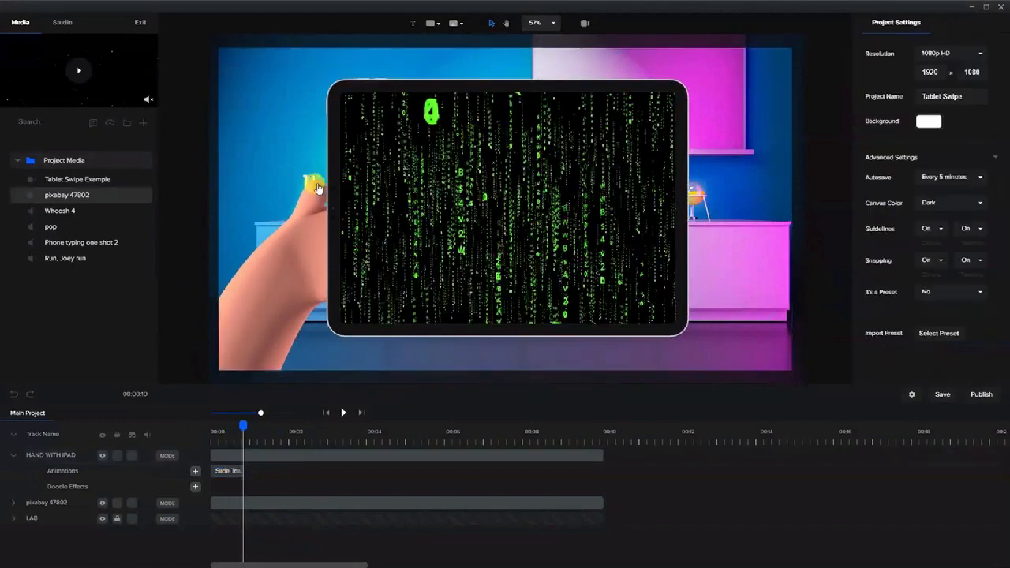
{"action": "left_click", "coordinate": [220, 472]}
{"action": "right_click", "coordinate": [221, 474]}
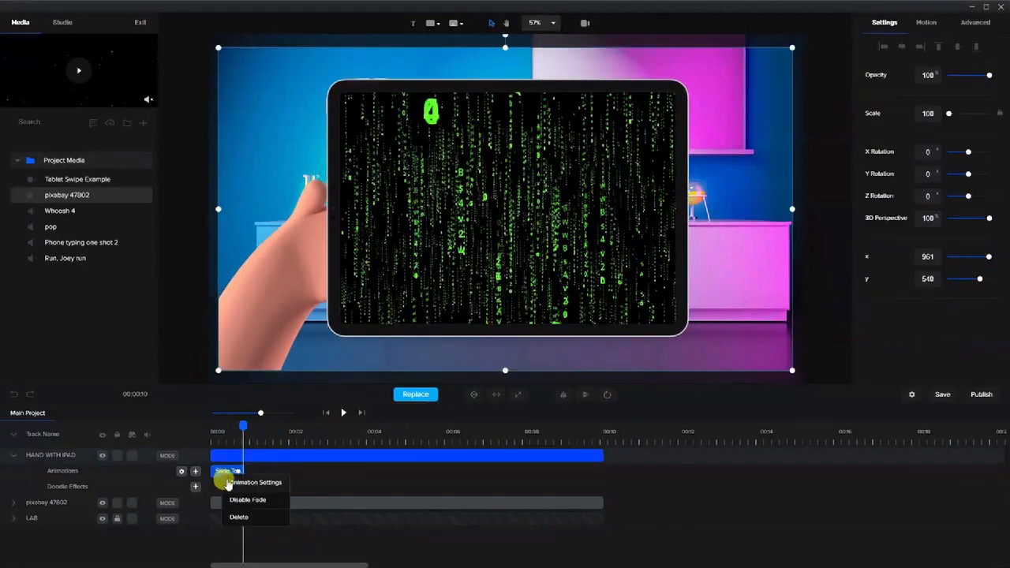
{"action": "left_click", "coordinate": [243, 500]}
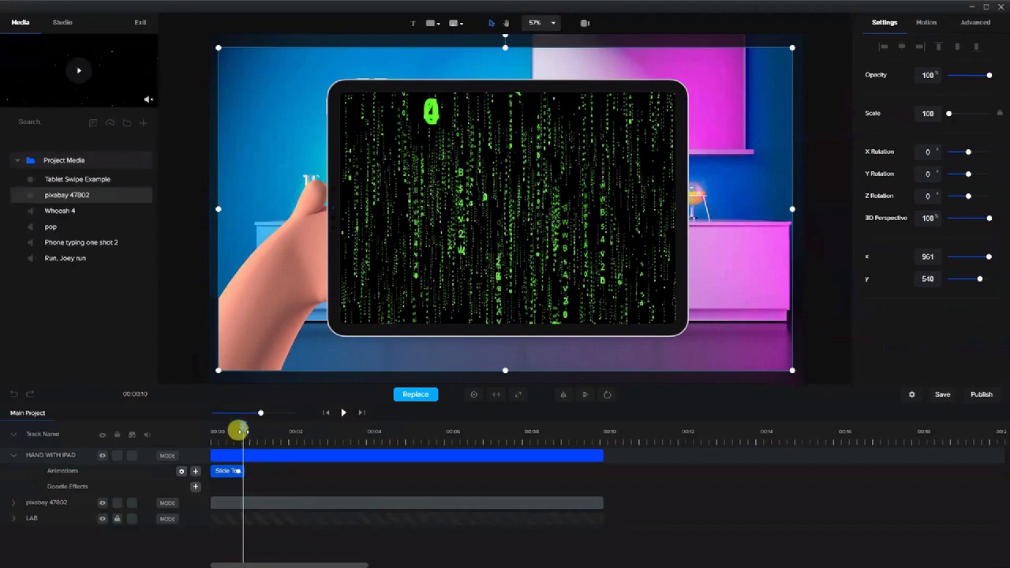
- Set the rotation point of the hand with tablet to its bottom-left corner and check the animation
{"action": "left_click_drag", "start_coordinate": [239, 426], "coordinate": [221, 439]}
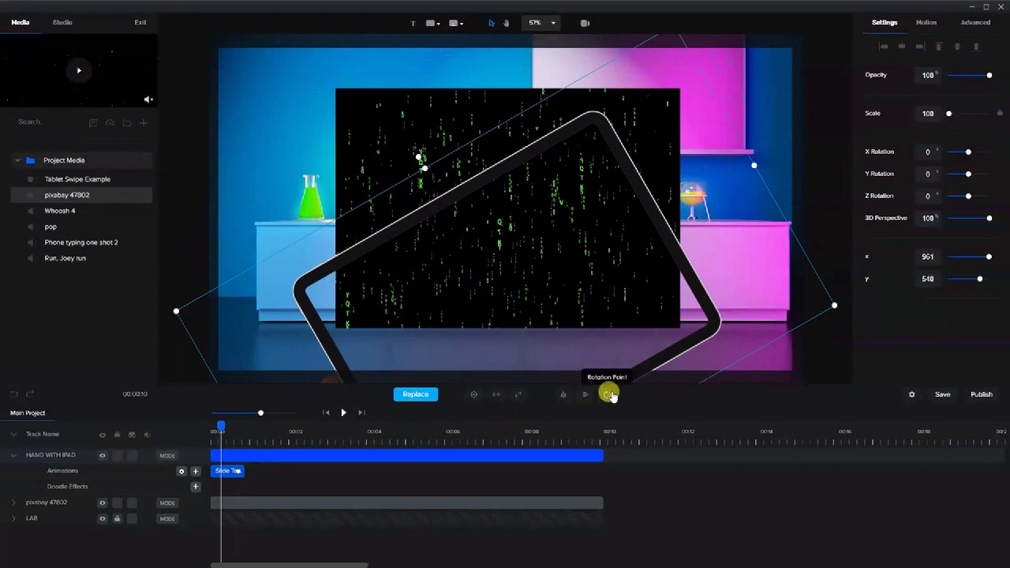
{"action": "left_click_drag", "start_coordinate": [610, 396], "coordinate": [613, 348]}
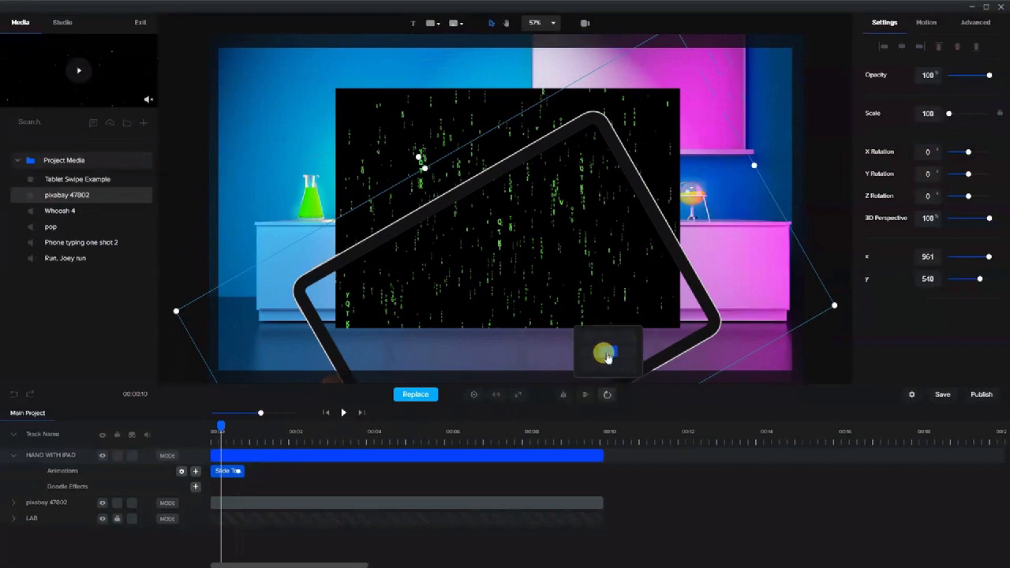
{"action": "left_click_drag", "start_coordinate": [589, 372], "coordinate": [591, 363]}
{"action": "left_click_drag", "start_coordinate": [217, 426], "coordinate": [239, 437]}
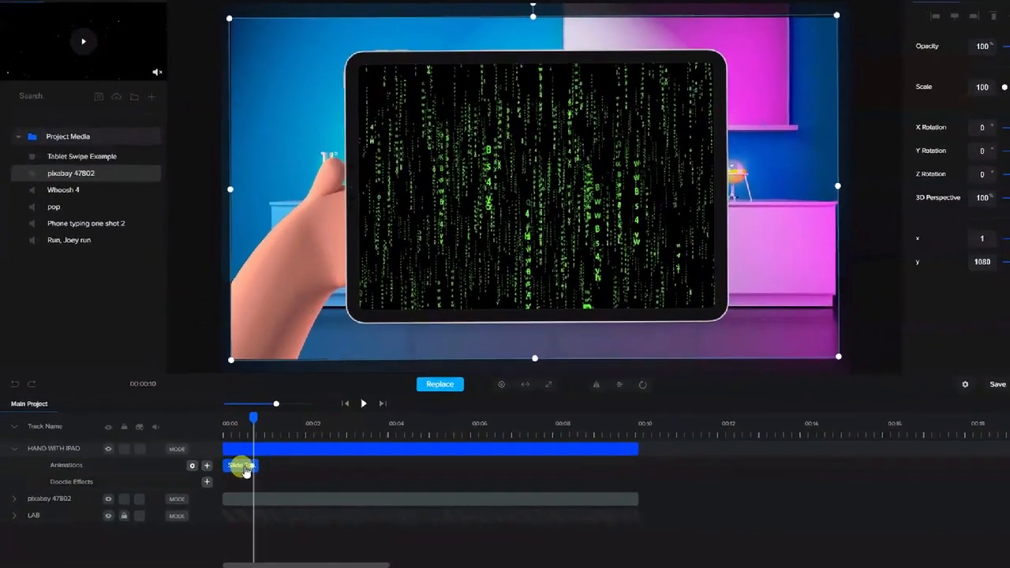
- Set the starting angle of the tablet's slide animation to 90 and check the entrance on the timeline
{"action": "right_click", "coordinate": [246, 469]}
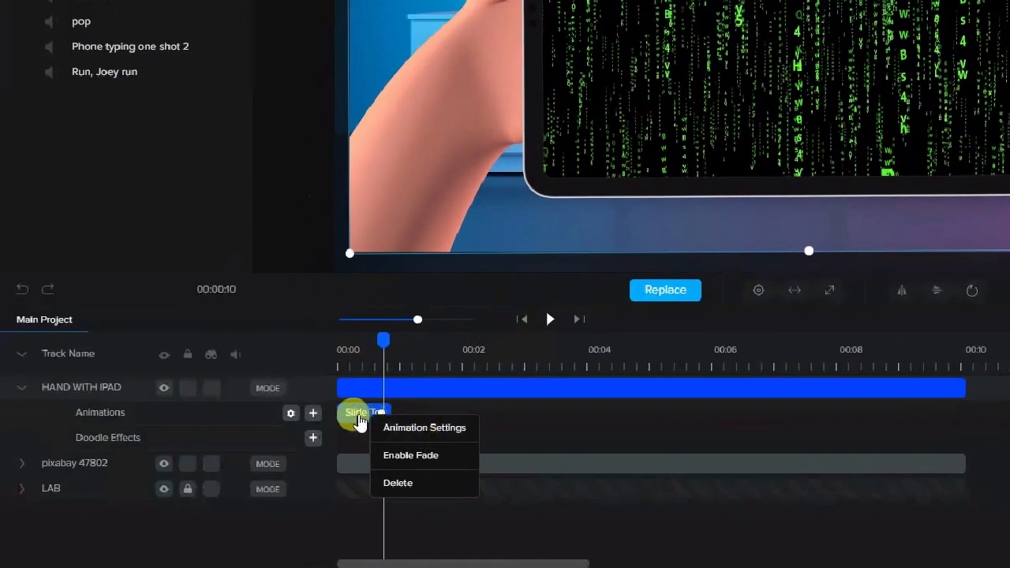
{"action": "left_click", "coordinate": [391, 428]}
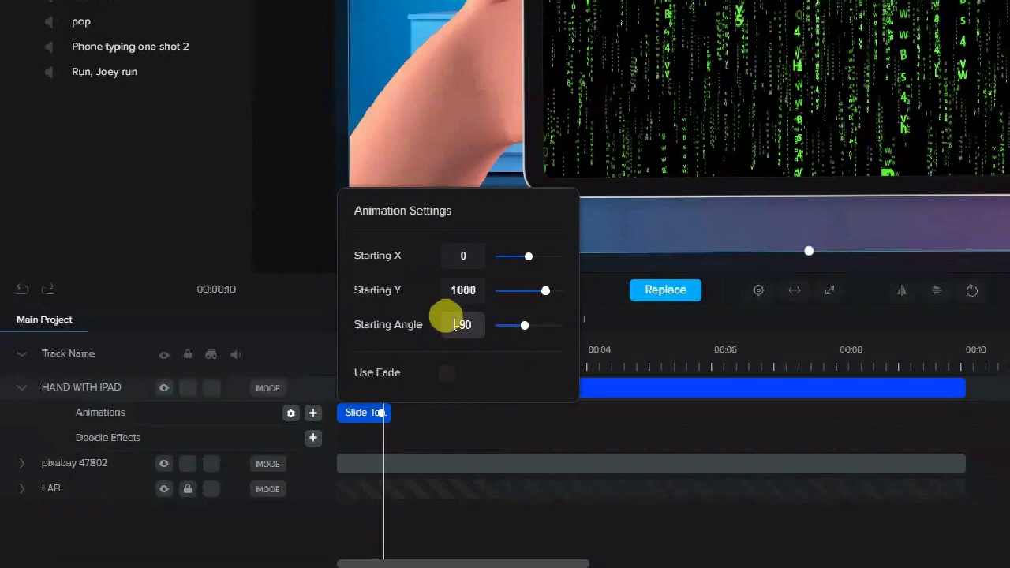
{"action": "left_click_drag", "start_coordinate": [456, 326], "coordinate": [439, 335]}
{"action": "key", "text": "BackSpace"}
{"action": "key", "text": "Return"}
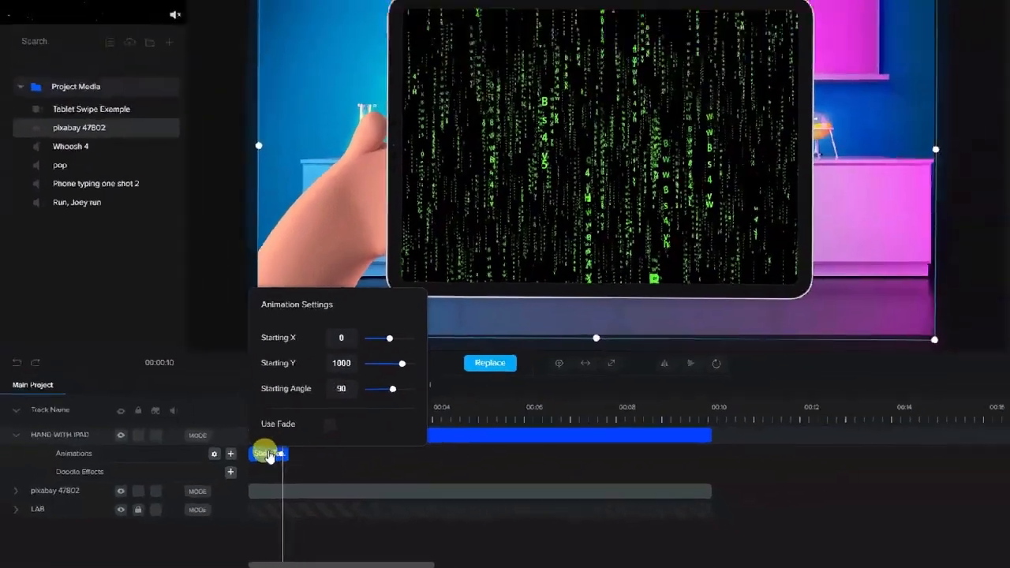
{"action": "left_click", "coordinate": [364, 413]}
{"action": "left_click_drag", "start_coordinate": [235, 425], "coordinate": [225, 339]}
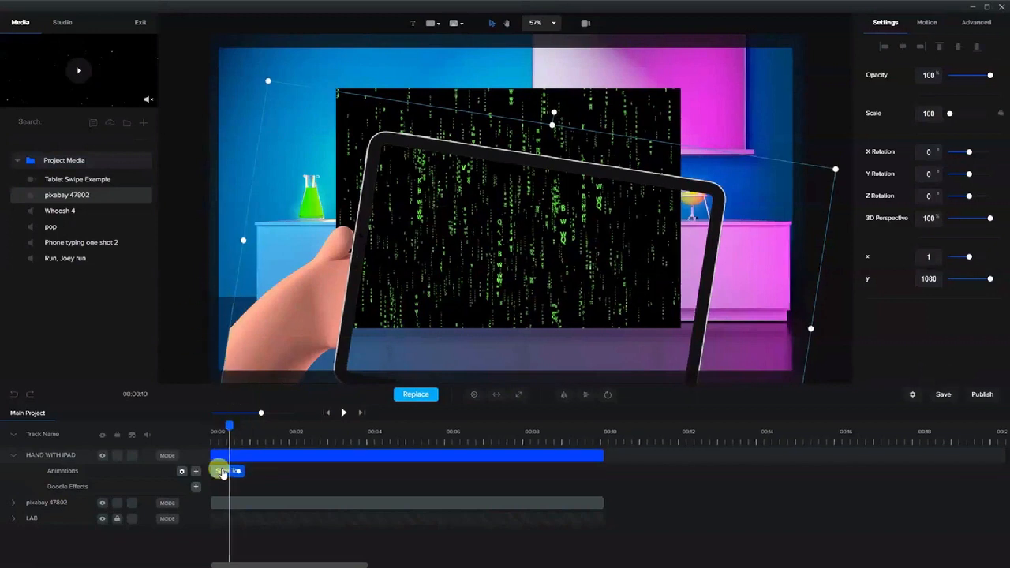
- Set the starting X of the tablet's slide animation to -450 and check the entrance movement
{"action": "left_click", "coordinate": [227, 472]}
{"action": "left_click", "coordinate": [249, 473]}
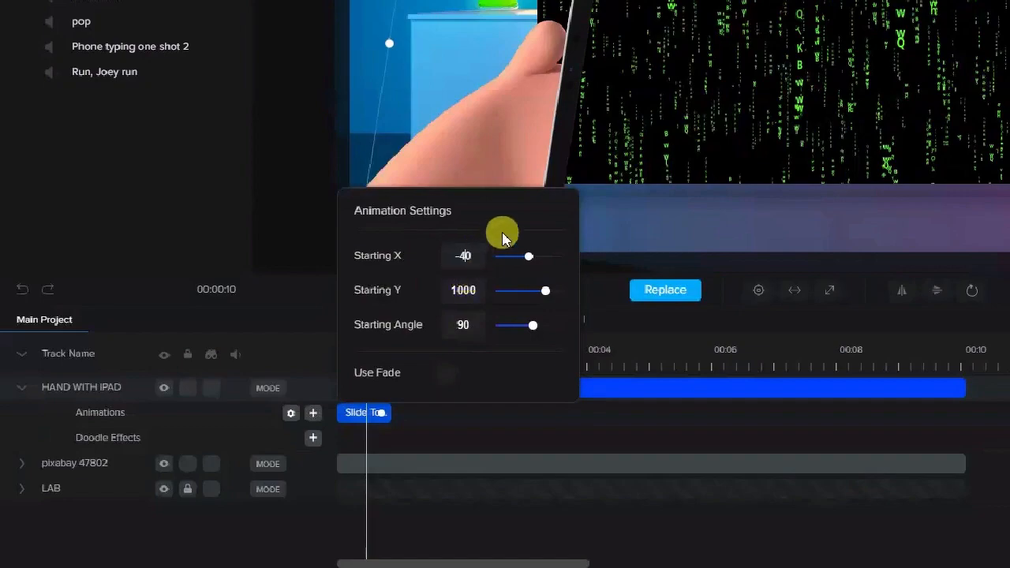
{"action": "type", "text": "5"}
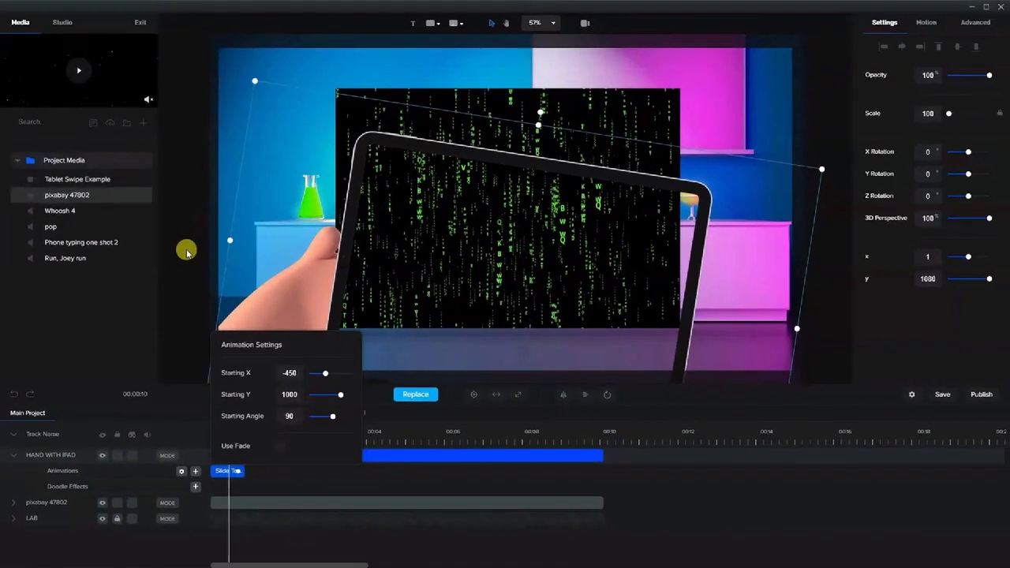
{"action": "left_click", "coordinate": [204, 227]}
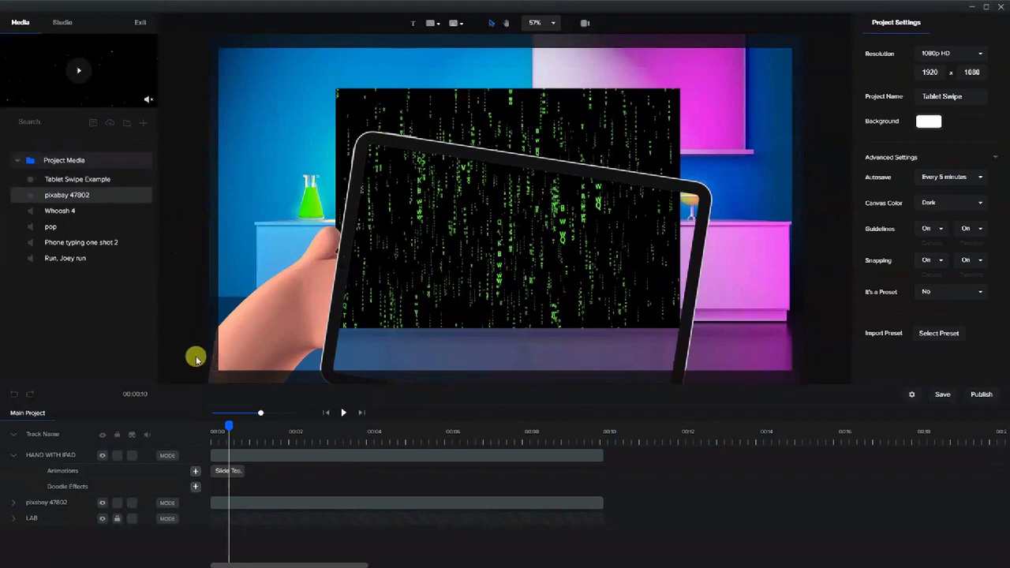
{"action": "left_click_drag", "start_coordinate": [221, 429], "coordinate": [255, 442]}
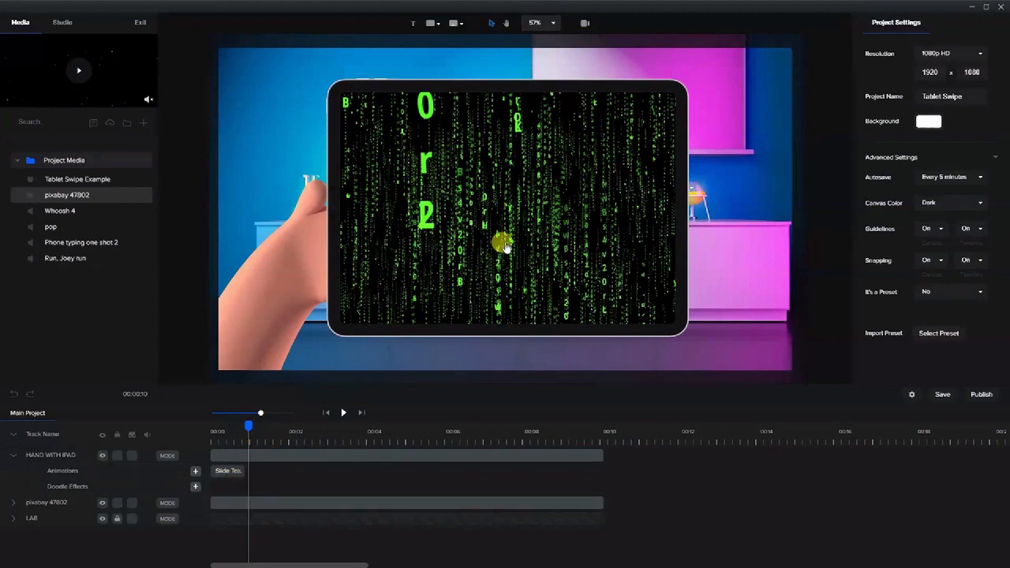
- Copy the tablet's slide animation onto the pixabay 47802 matrix video and check the combined movement on the timeline
{"action": "left_click", "coordinate": [228, 503]}
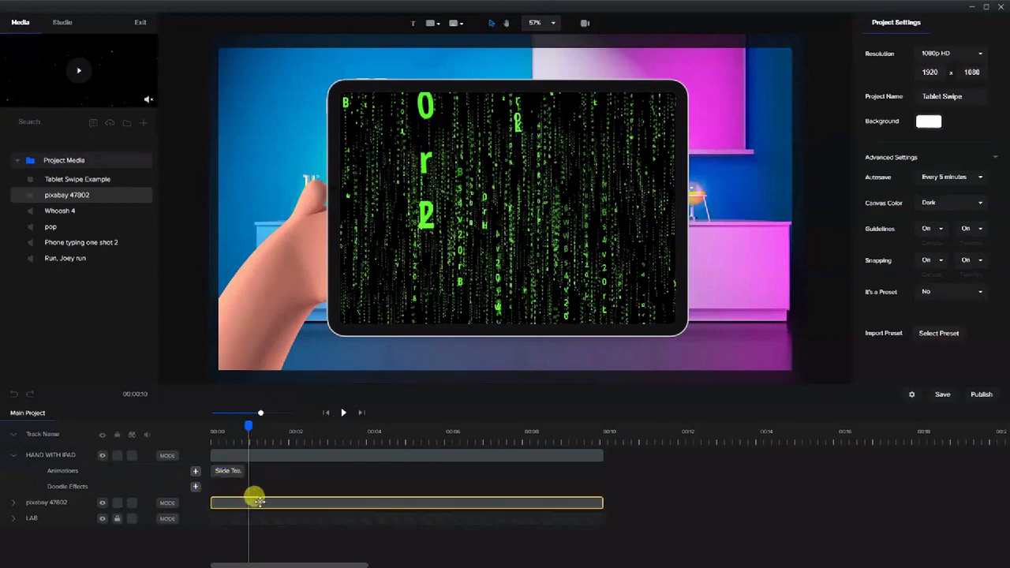
{"action": "left_click", "coordinate": [261, 502]}
{"action": "left_click", "coordinate": [227, 471]}
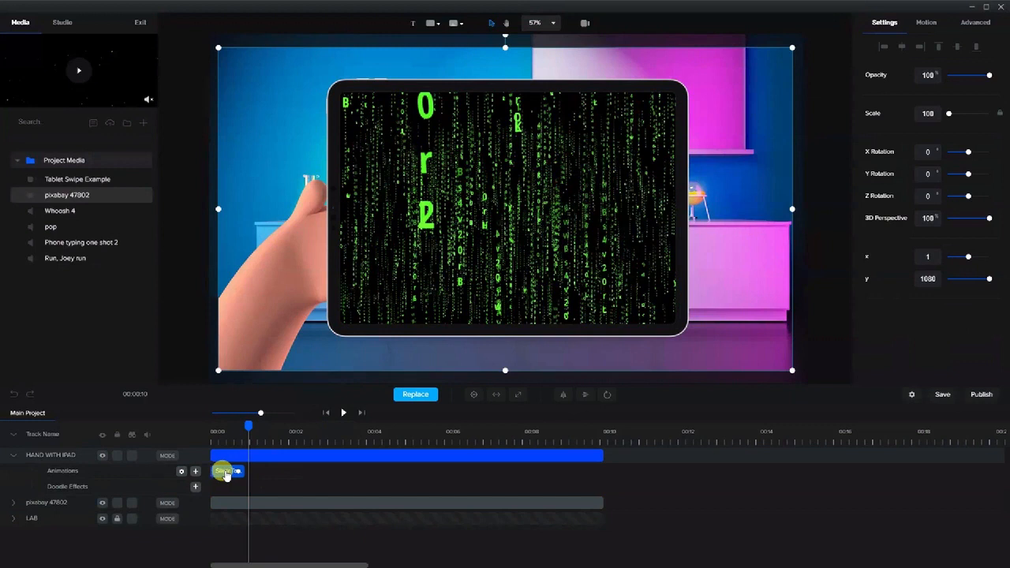
{"action": "left_click", "coordinate": [227, 500]}
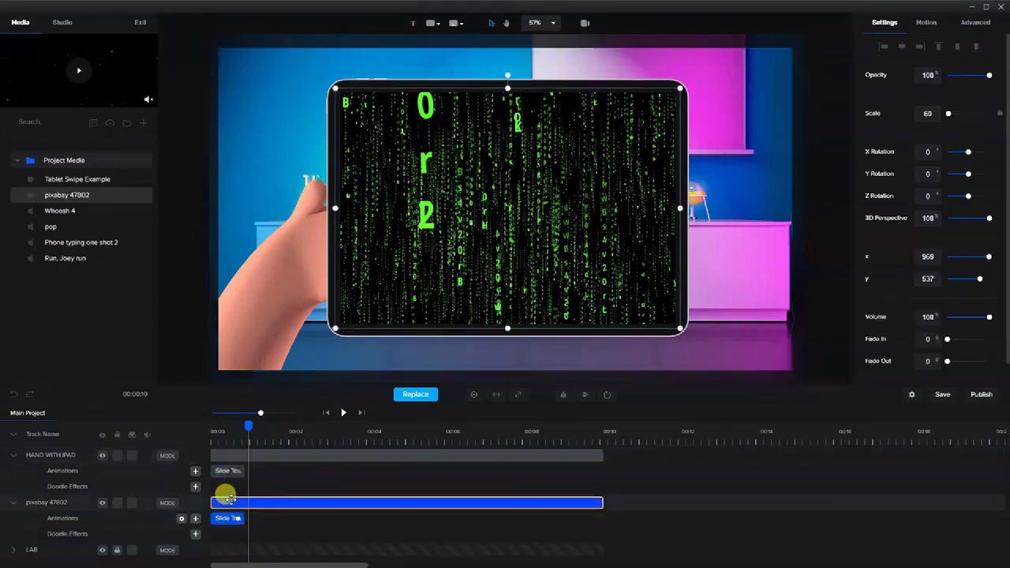
{"action": "left_click_drag", "start_coordinate": [247, 424], "coordinate": [230, 451]}
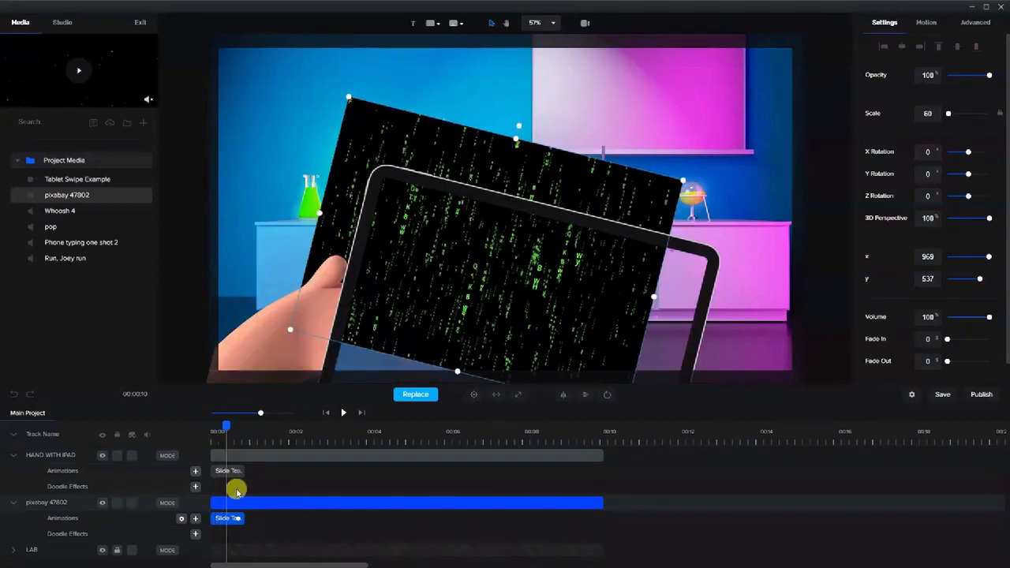
- Set the rotation point of the pixabay 47802 video to its bottom-left corner and check its animation
{"action": "left_click", "coordinate": [608, 397]}
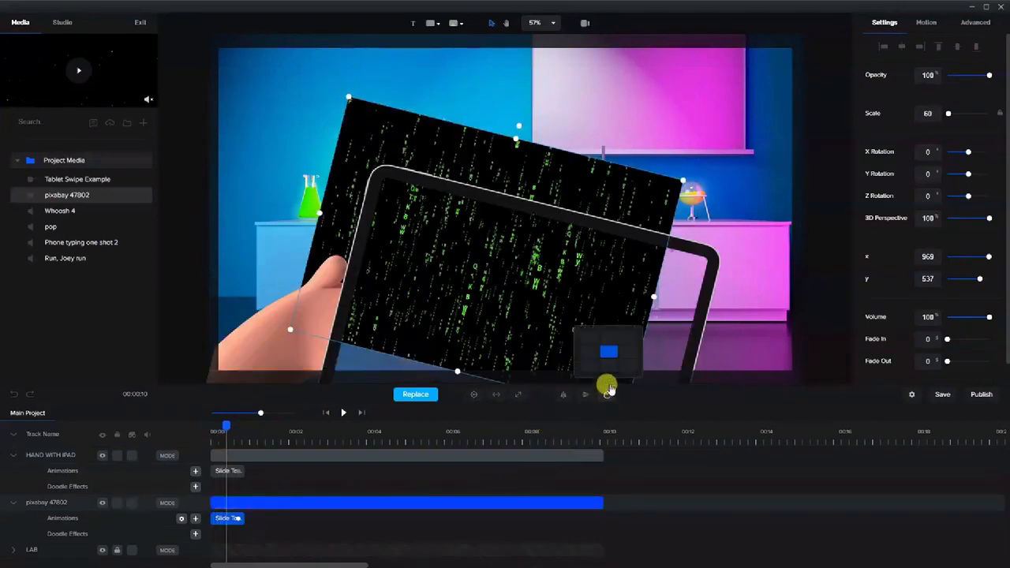
{"action": "left_click", "coordinate": [588, 366]}
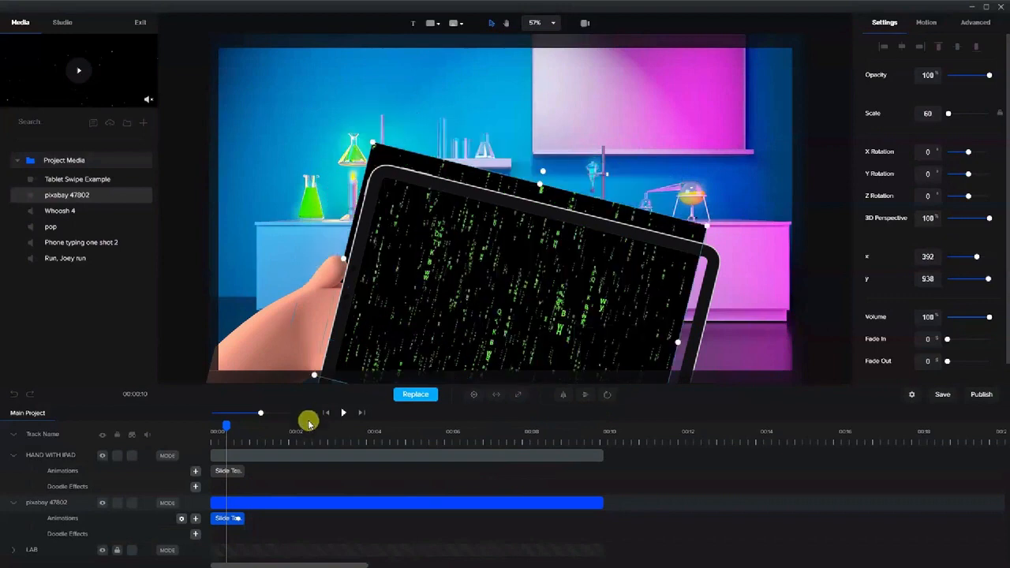
{"action": "mouse_move", "coordinate": [221, 423]}
{"action": "left_mouse_down"}
{"action": "mouse_move", "coordinate": [204, 421]}
{"action": "mouse_move", "coordinate": [234, 429]}
{"action": "mouse_move", "coordinate": [222, 428]}
{"action": "left_mouse_up"}
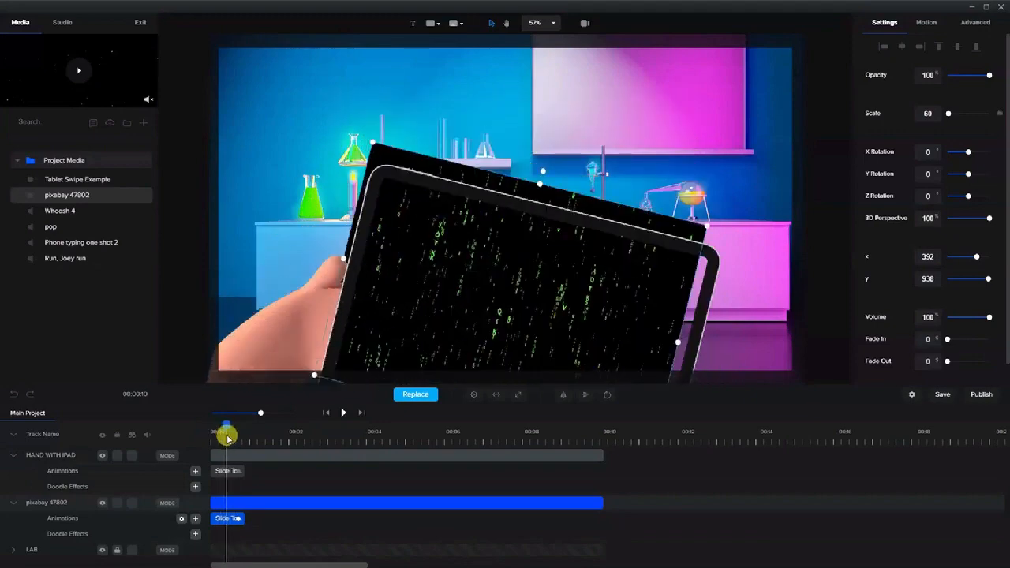
- Set the matrix video's slide animation to starting X -350 and starting Y 1600, and check the entrance movement
{"action": "right_click", "coordinate": [224, 522]}
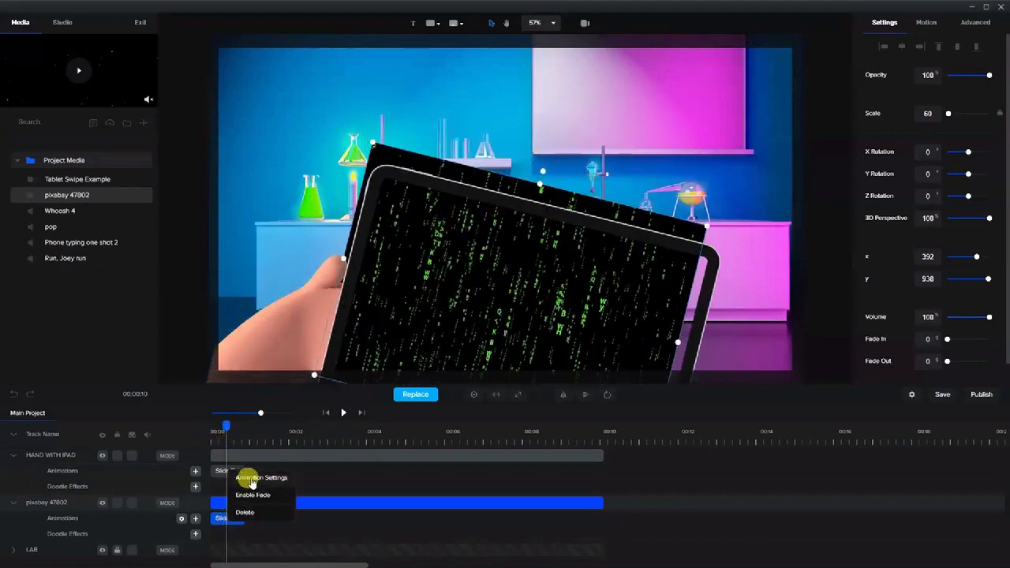
{"action": "left_click", "coordinate": [246, 478]}
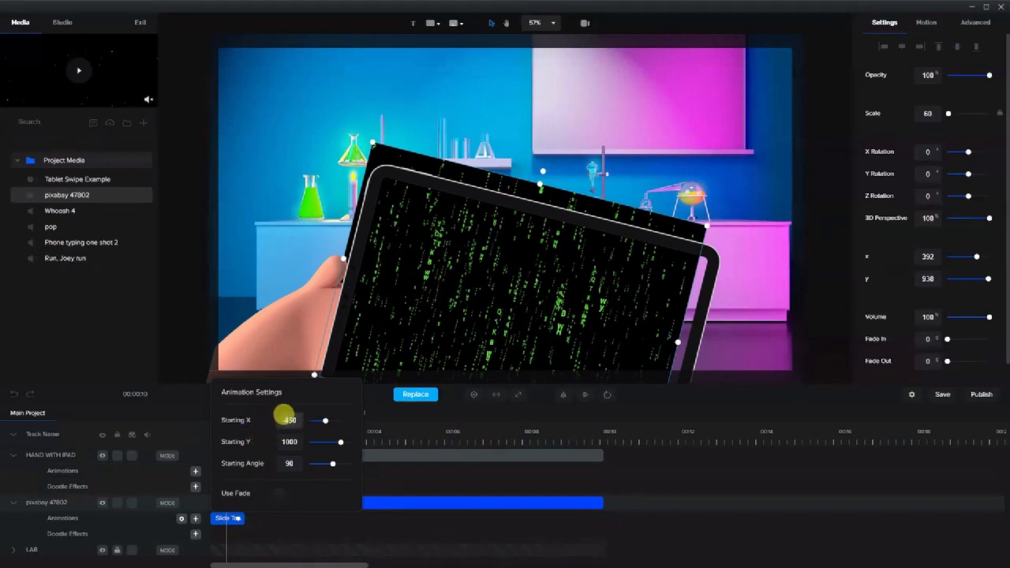
{"action": "type", "text": "3"}
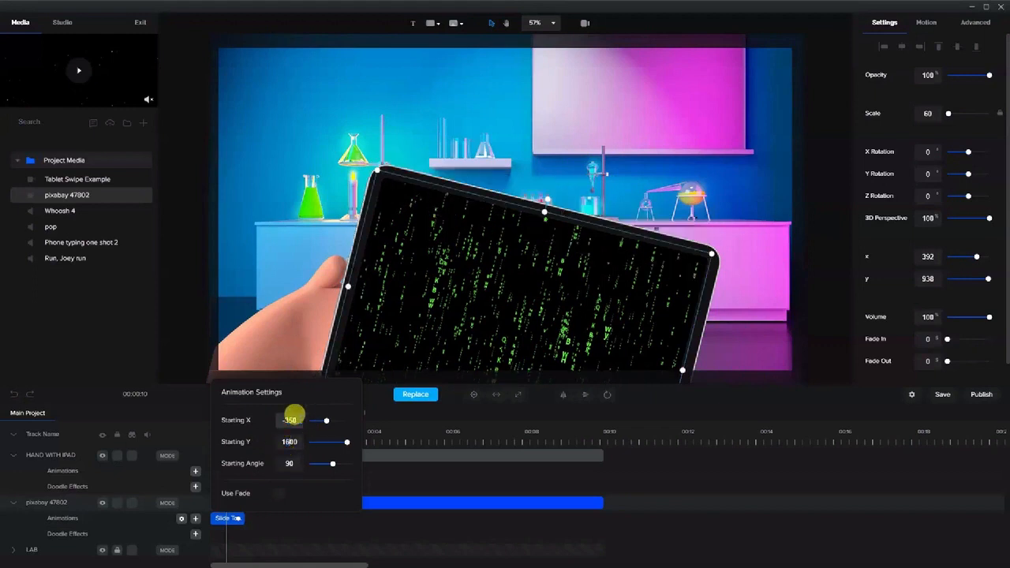
{"action": "left_click", "coordinate": [363, 524]}
{"action": "mouse_move", "coordinate": [227, 430]}
{"action": "left_mouse_down"}
{"action": "mouse_move", "coordinate": [207, 424]}
{"action": "mouse_move", "coordinate": [243, 433]}
{"action": "mouse_move", "coordinate": [216, 438]}
{"action": "mouse_move", "coordinate": [235, 428]}
{"action": "mouse_move", "coordinate": [235, 440]}
{"action": "left_mouse_up"}
- Try a starting X of -450 for the matrix video's slide animation and check its alignment with the tablet
{"action": "right_click", "coordinate": [225, 516]}
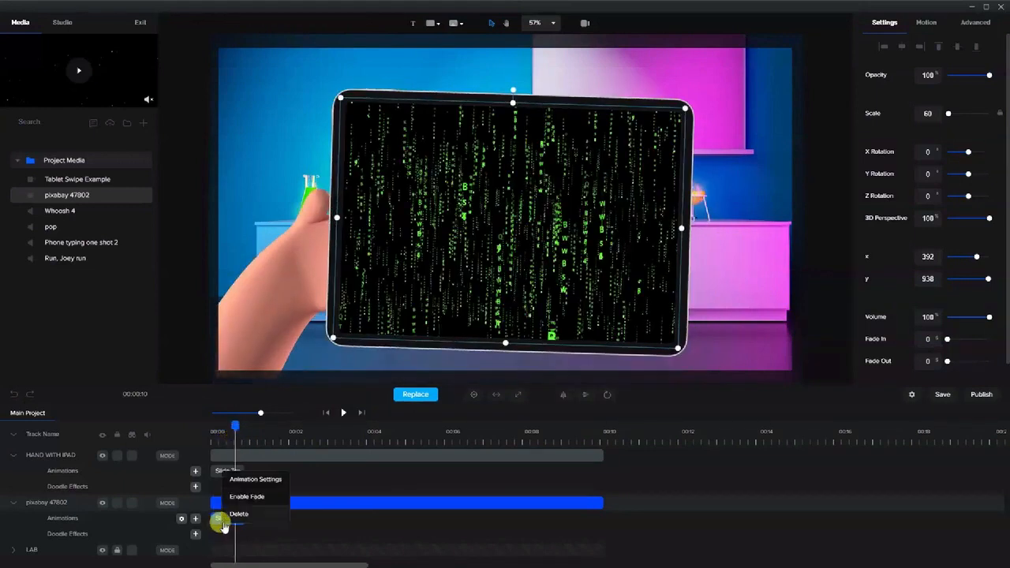
{"action": "left_click", "coordinate": [241, 478]}
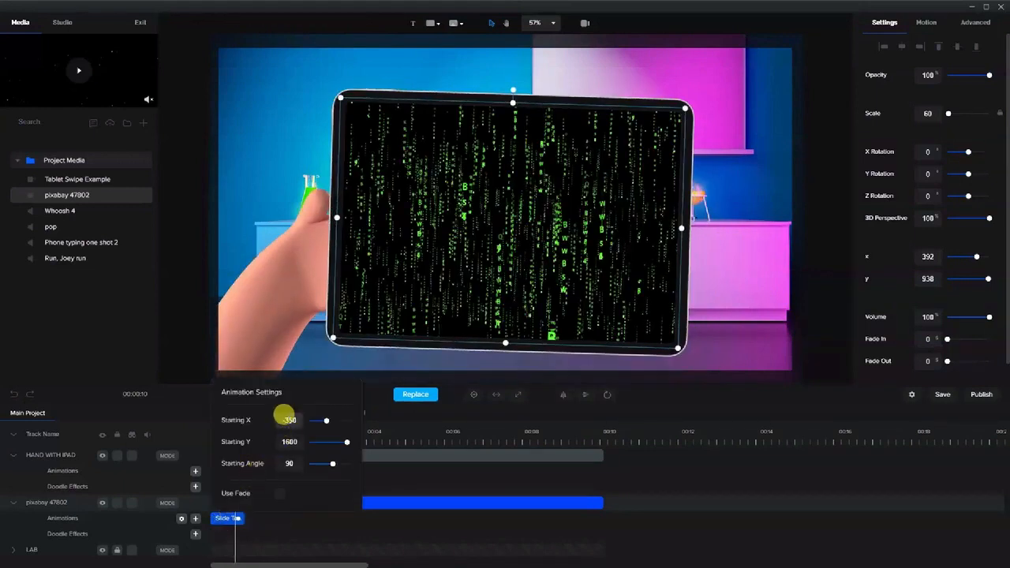
{"action": "left_click_drag", "start_coordinate": [291, 415], "coordinate": [289, 414]}
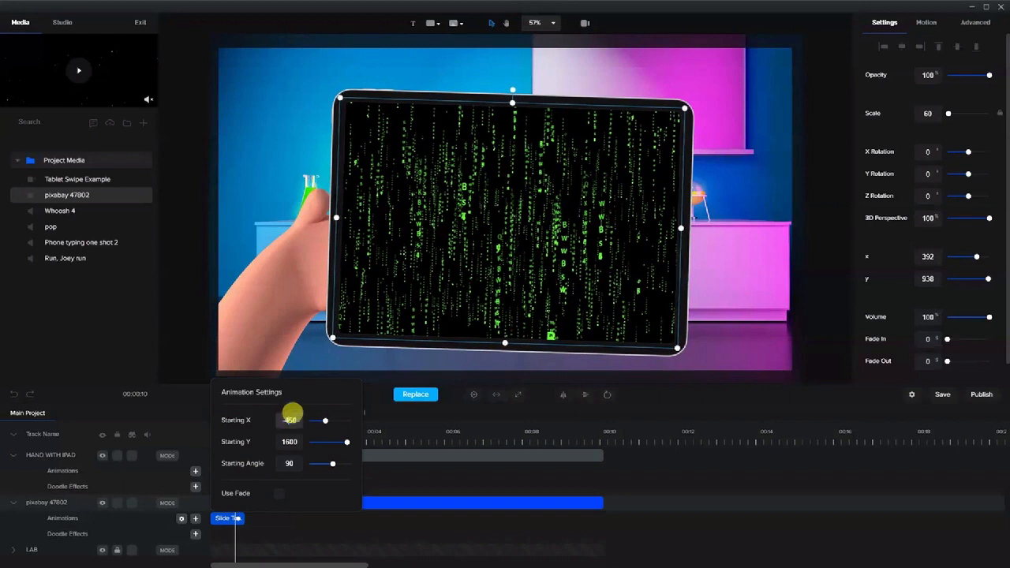
{"action": "left_click", "coordinate": [277, 532]}
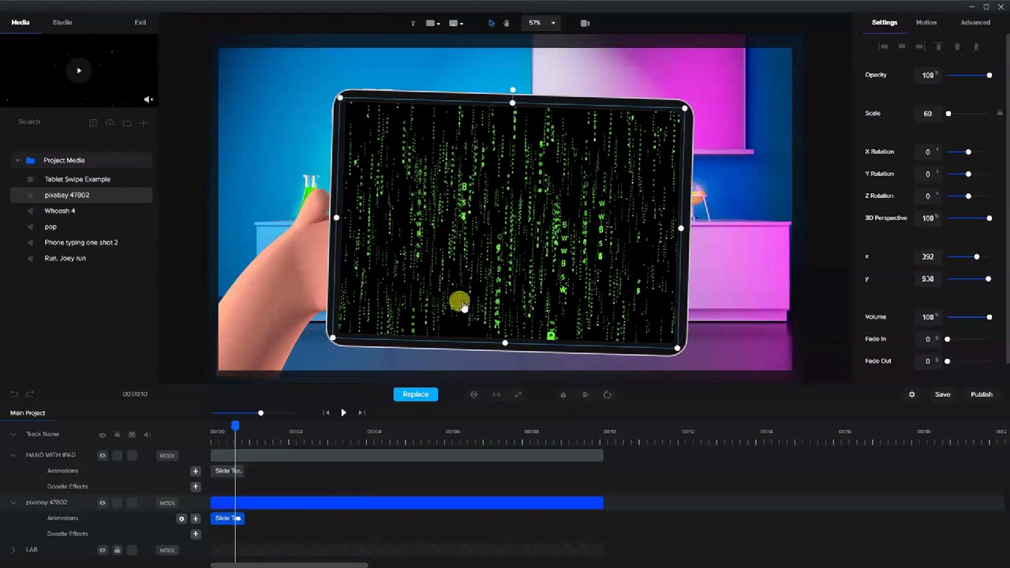
{"action": "mouse_move", "coordinate": [233, 423]}
{"action": "left_mouse_down"}
{"action": "mouse_move", "coordinate": [209, 421]}
{"action": "mouse_move", "coordinate": [225, 428]}
{"action": "left_mouse_up"}
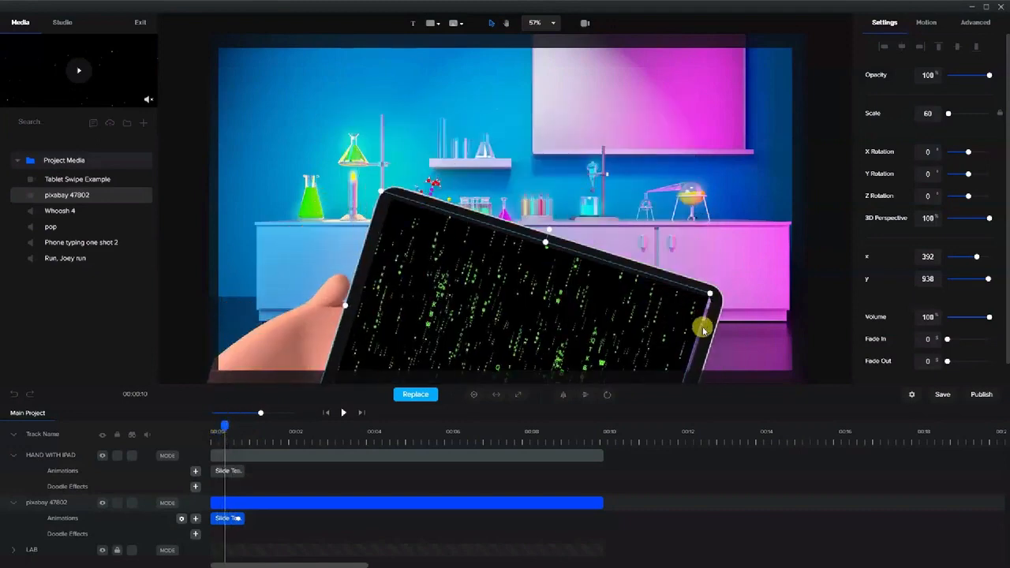
{"action": "left_click", "coordinate": [703, 330]}
{"action": "left_click", "coordinate": [830, 198]}
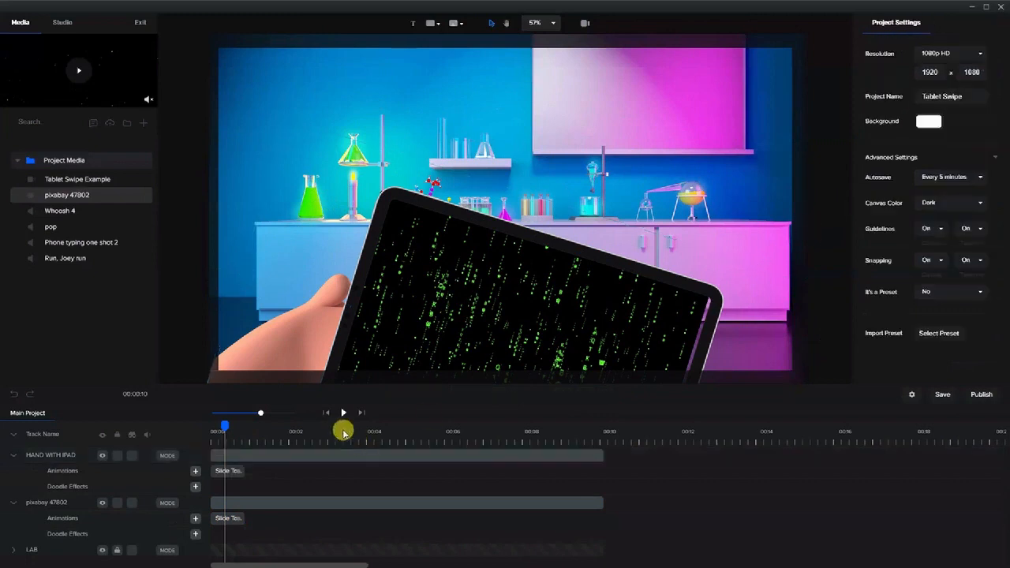
- Set the starting X of the matrix video's slide animation to -350 and check the movement on the timeline
{"action": "left_click", "coordinate": [222, 520]}
{"action": "left_click", "coordinate": [229, 521]}
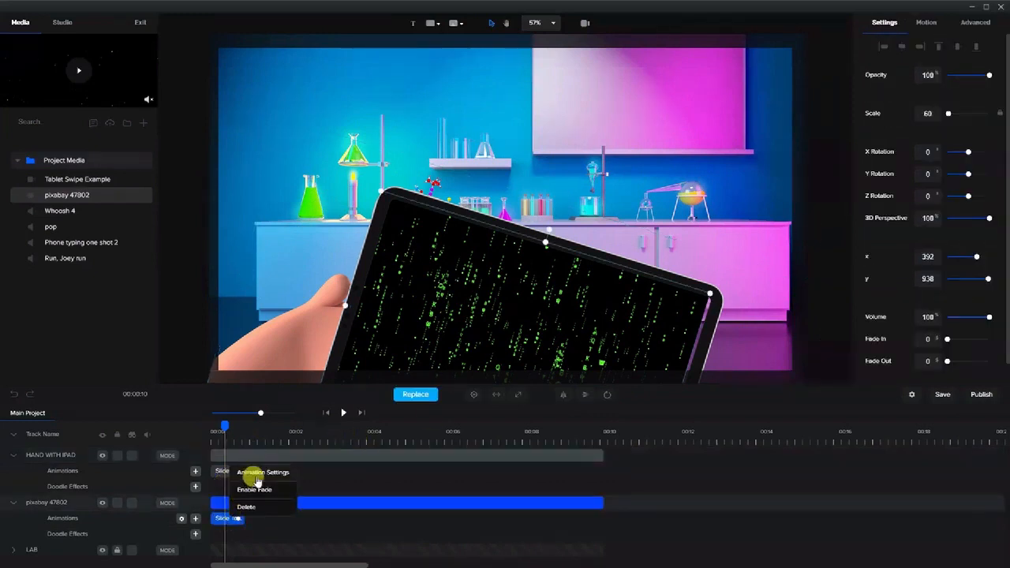
{"action": "left_click", "coordinate": [252, 414]}
{"action": "double_click", "coordinate": [283, 416]}
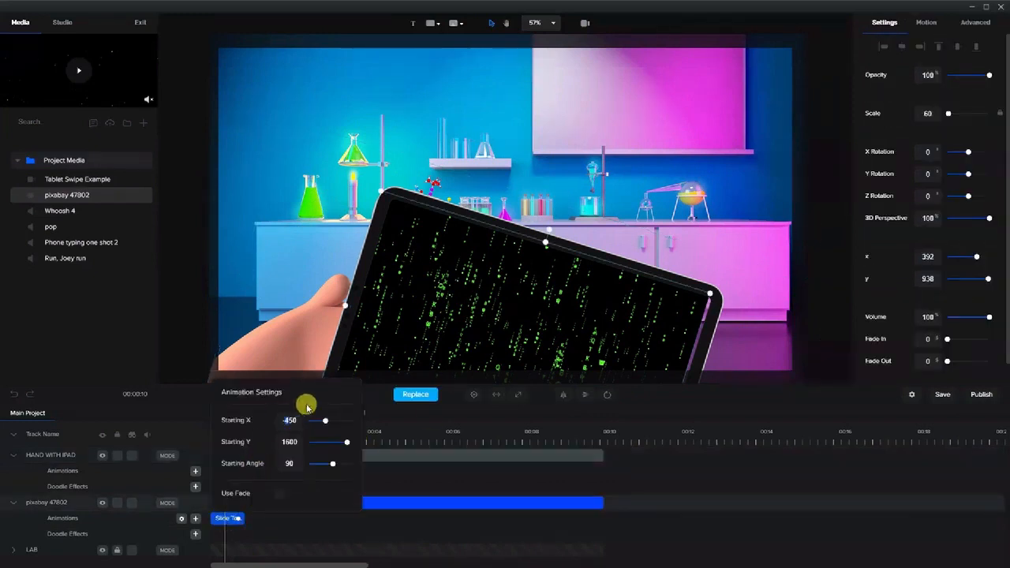
{"action": "type", "text": "3"}
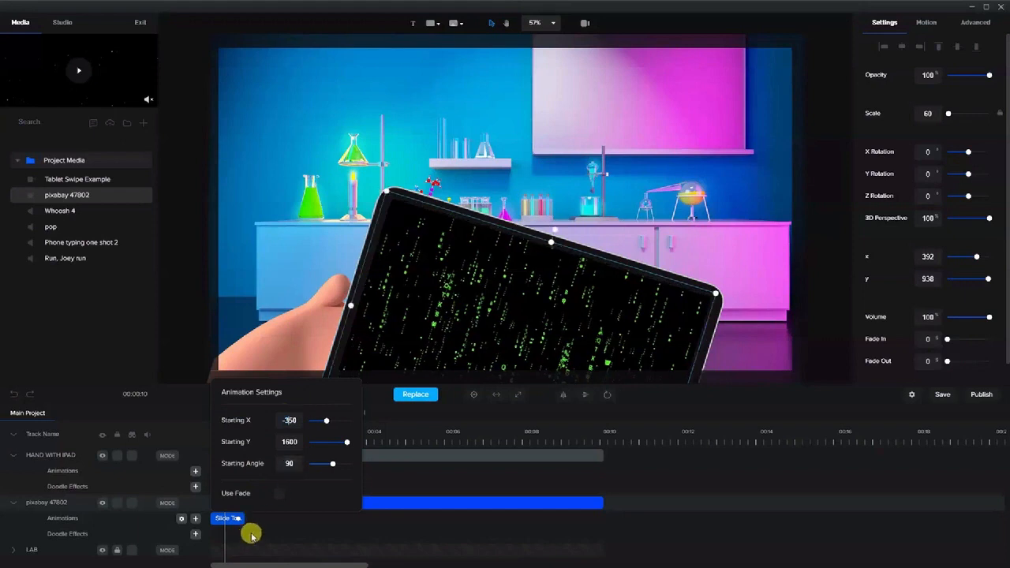
{"action": "left_click", "coordinate": [252, 537]}
{"action": "left_click_drag", "start_coordinate": [221, 426], "coordinate": [266, 447]}
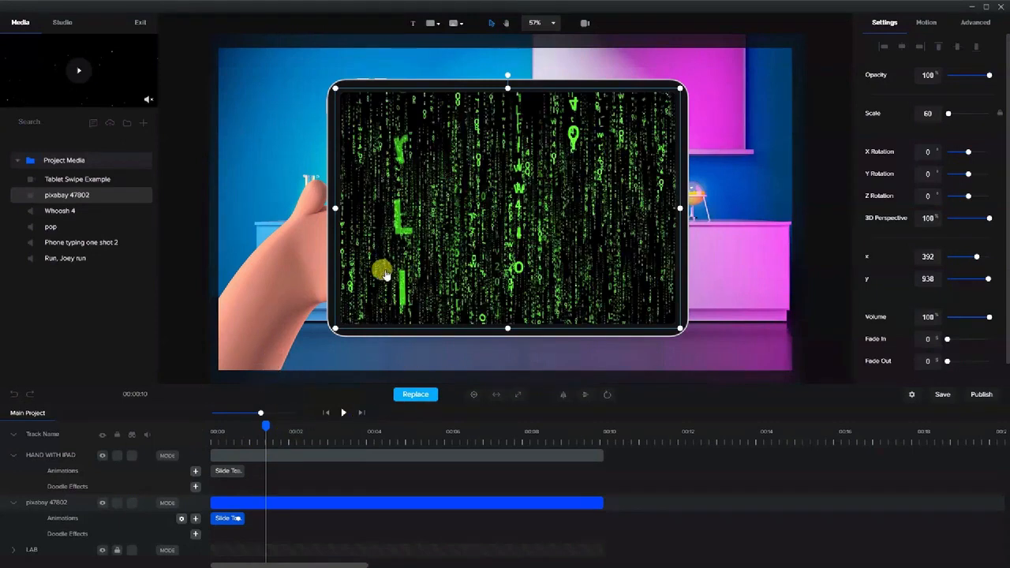
- Add a white rectangle and stretch it over the tablet's whole screen, to a scale of about 145
{"action": "left_click", "coordinate": [431, 23]}
{"action": "left_click", "coordinate": [393, 82]}
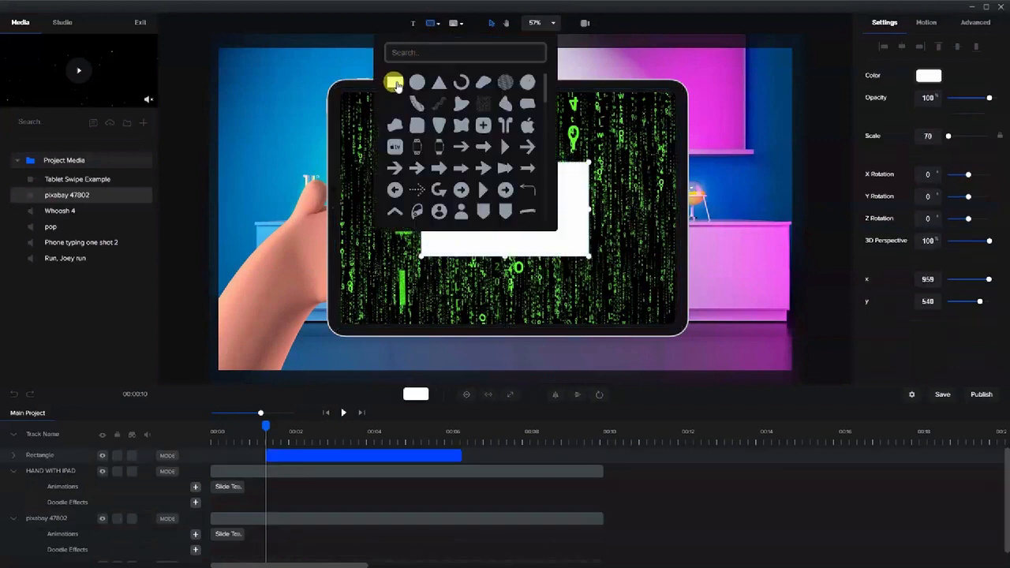
{"action": "left_click_drag", "start_coordinate": [500, 230], "coordinate": [409, 138]}
{"action": "left_click_drag", "start_coordinate": [501, 134], "coordinate": [675, 148]}
{"action": "left_click_drag", "start_coordinate": [505, 180], "coordinate": [506, 324]}
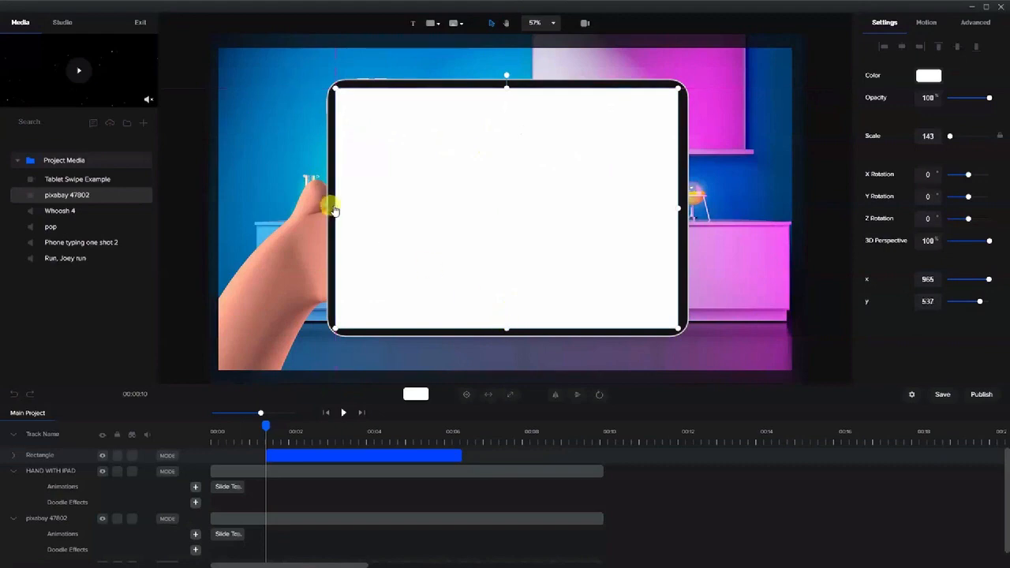
{"action": "left_click_drag", "start_coordinate": [330, 210], "coordinate": [326, 234]}
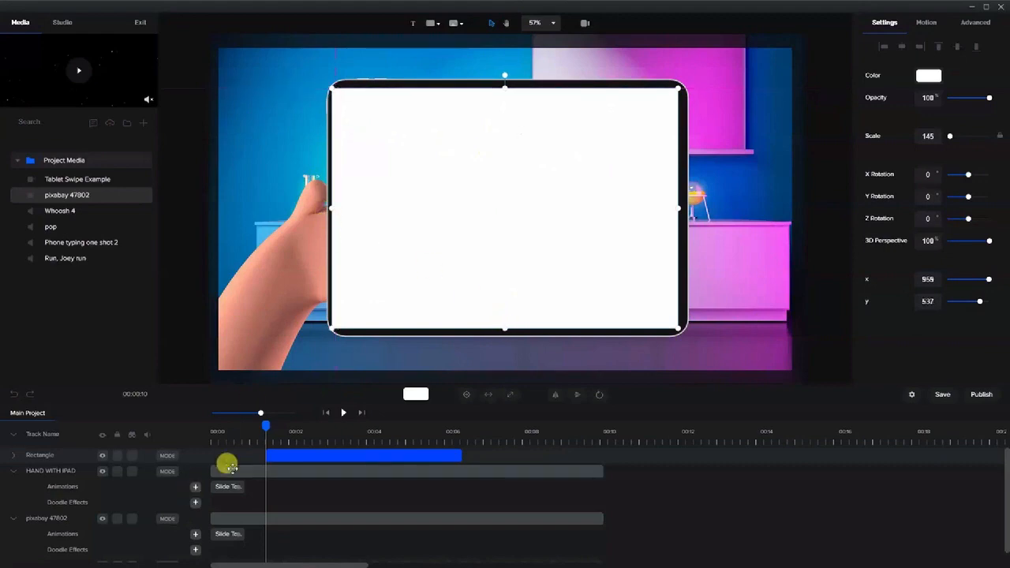
- Move the rectangle's clip to the start of the timeline and extend it to 10 seconds, matching the other tracks
{"action": "left_click_drag", "start_coordinate": [293, 455], "coordinate": [220, 451]}
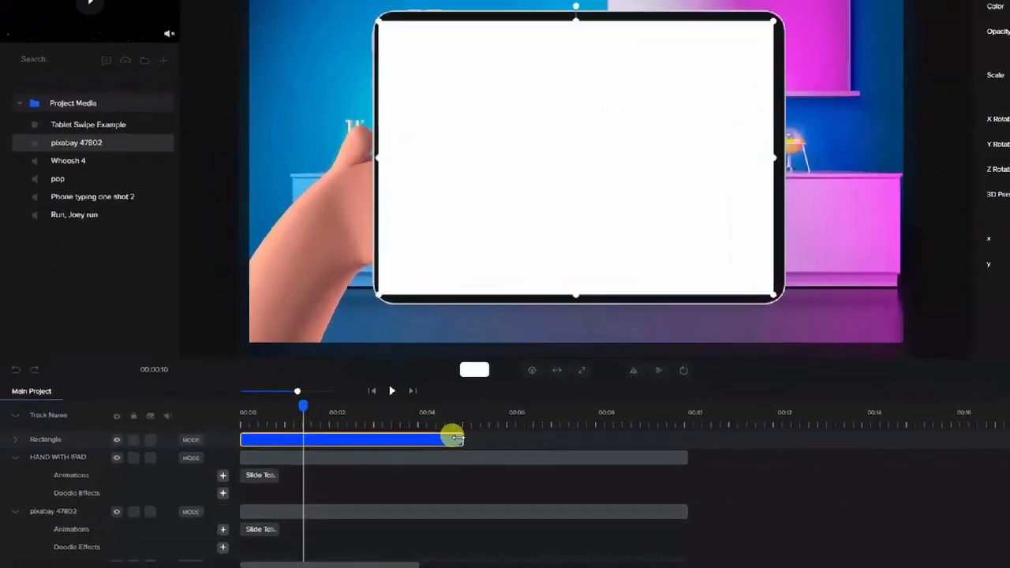
{"action": "left_click_drag", "start_coordinate": [398, 454], "coordinate": [592, 462]}
{"action": "left_click_drag", "start_coordinate": [888, 409], "coordinate": [909, 409]}
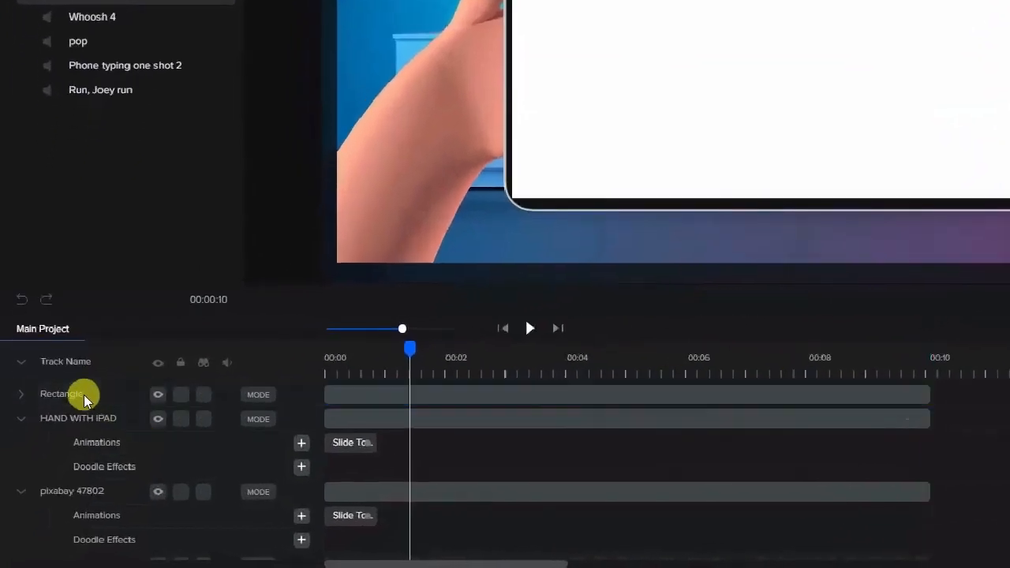
- Rename the rectangle's track as VIDEO MASK
{"action": "double_click", "coordinate": [95, 392]}
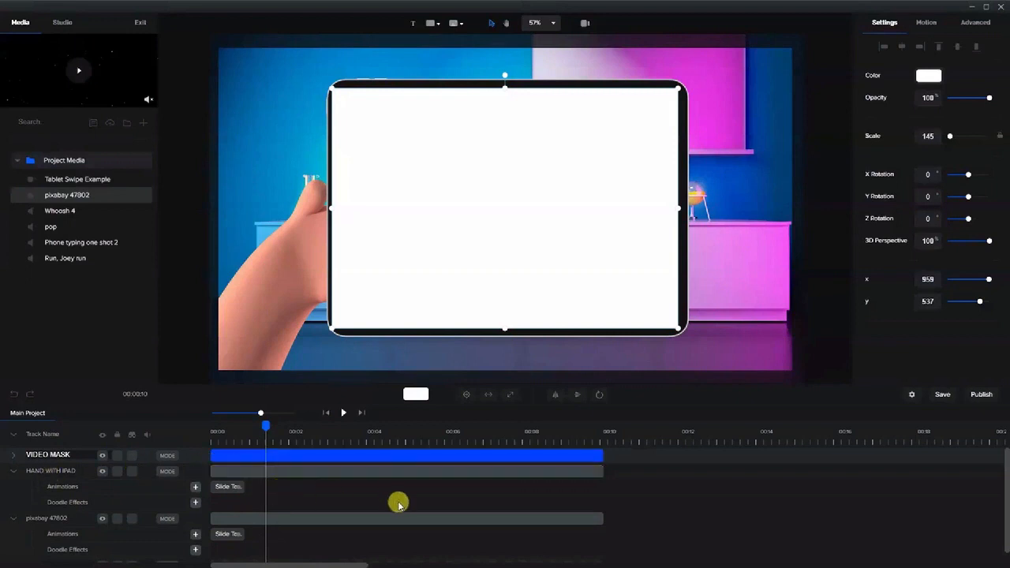
{"action": "left_click", "coordinate": [409, 454]}
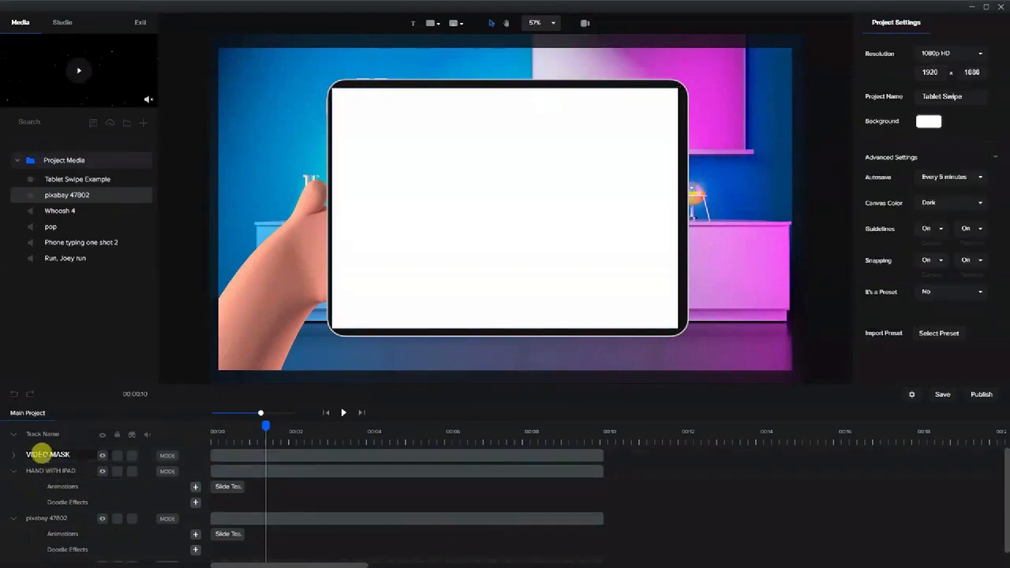
{"action": "left_click", "coordinate": [258, 471]}
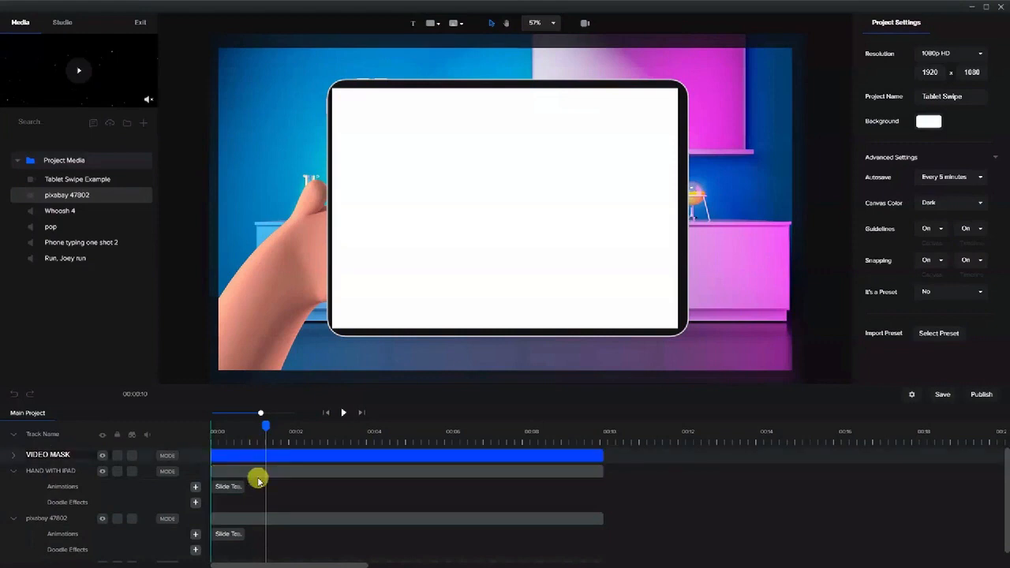
{"action": "left_click", "coordinate": [75, 450]}
{"action": "left_click", "coordinate": [79, 450]}
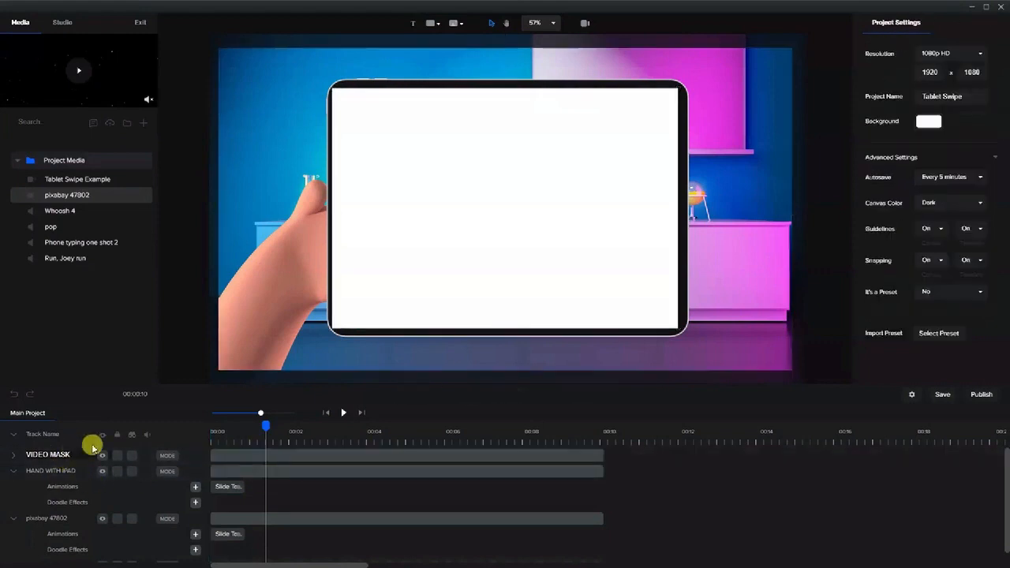
{"action": "left_click", "coordinate": [12, 458]}
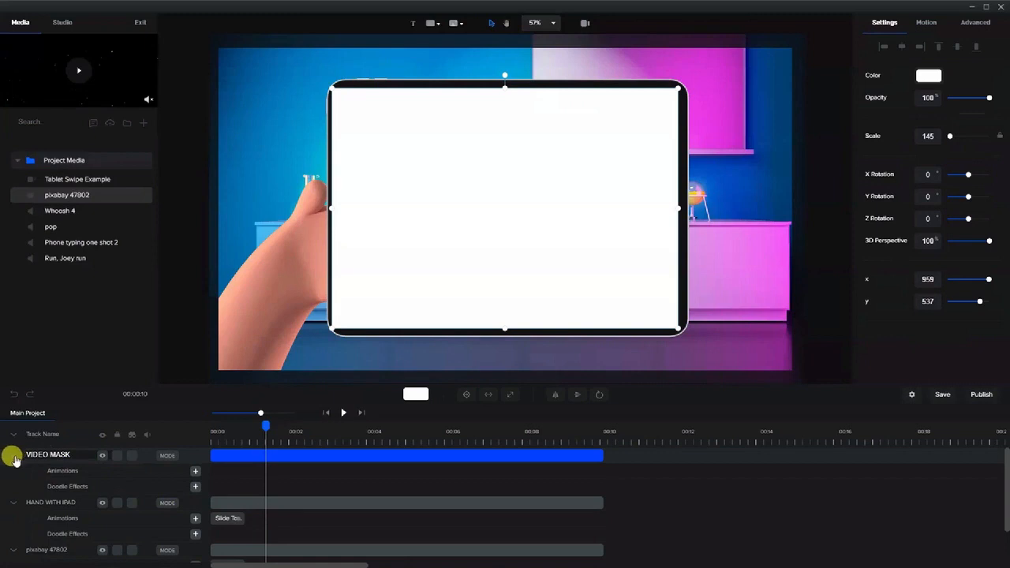
{"action": "left_click", "coordinate": [14, 458]}
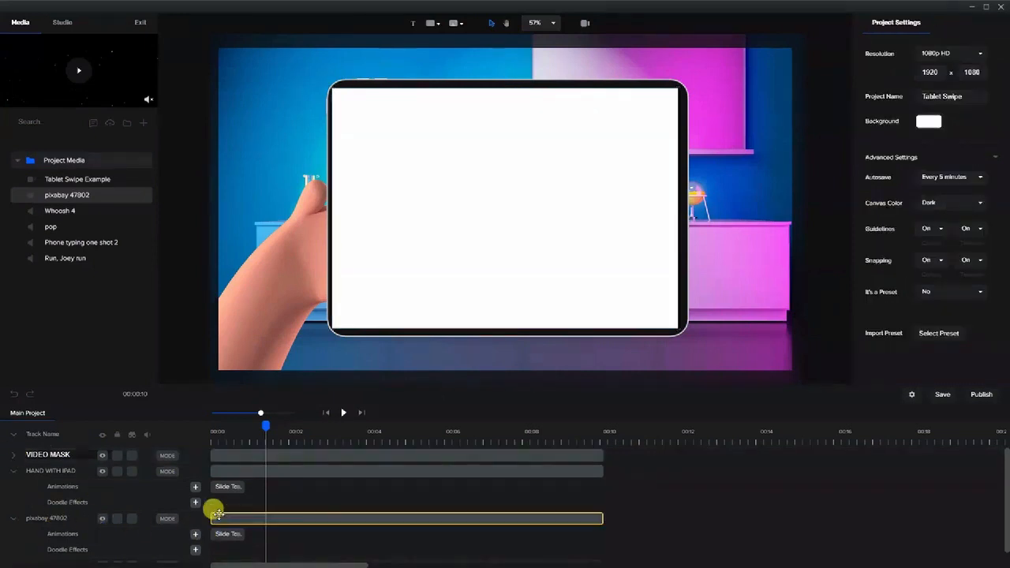
{"action": "left_click", "coordinate": [227, 537]}
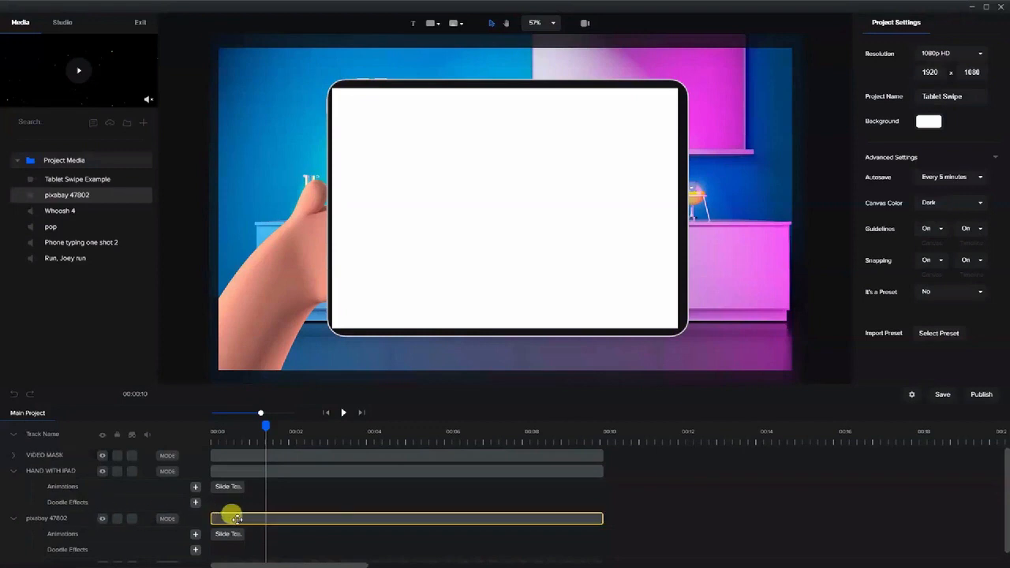
- Mask the pixabay 47802 video with the VIDEO MASK shape and check the animation on the timeline
{"action": "right_click", "coordinate": [236, 519]}
{"action": "mouse_move", "coordinate": [260, 511]}
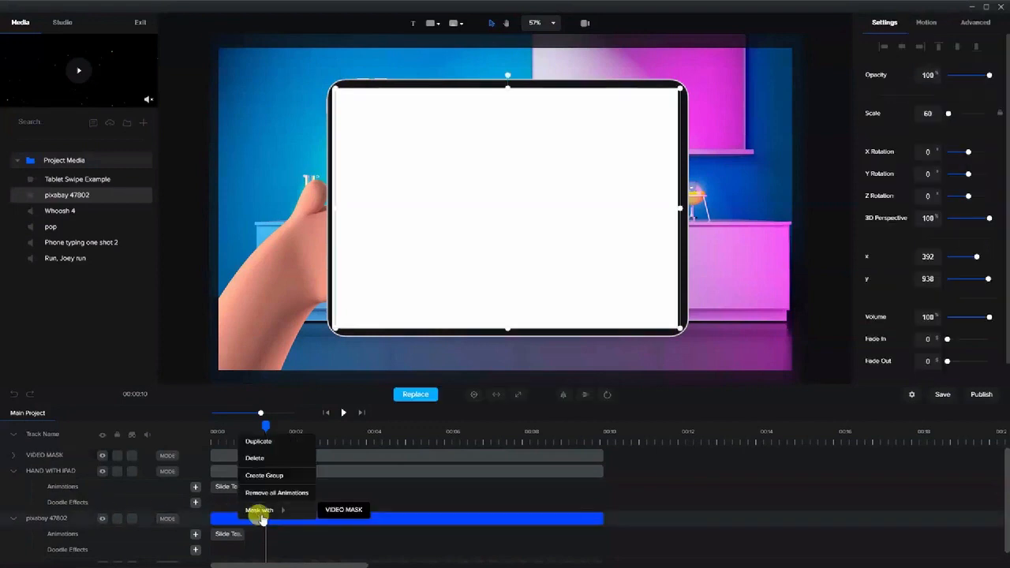
{"action": "left_click", "coordinate": [335, 511]}
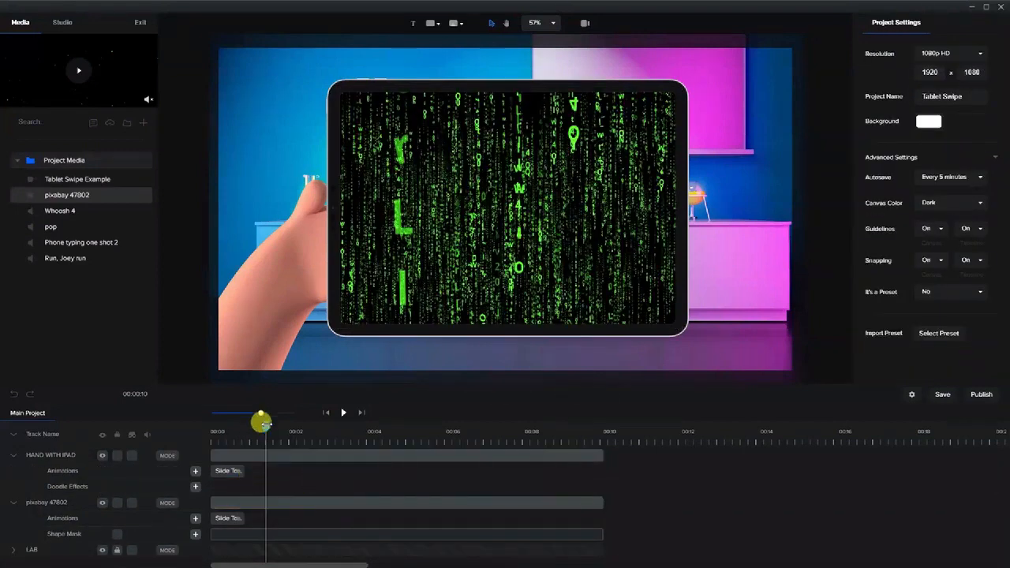
{"action": "left_click_drag", "start_coordinate": [264, 424], "coordinate": [236, 434]}
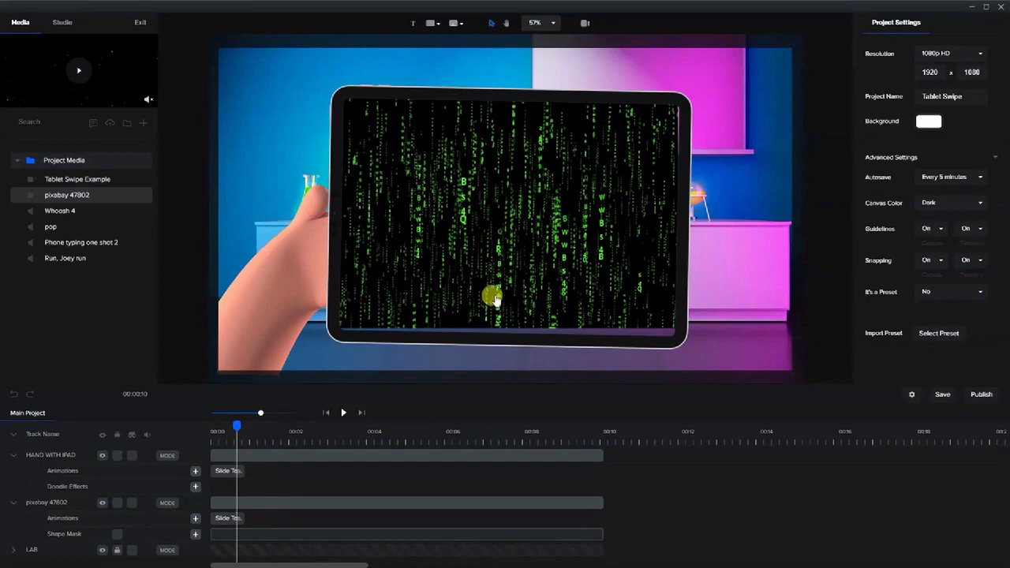
- Copy the slide animation from the pixabay 47802 video to its shape mask and check it on the timeline
{"action": "left_click_drag", "start_coordinate": [224, 423], "coordinate": [244, 426]}
{"action": "left_click", "coordinate": [240, 518]}
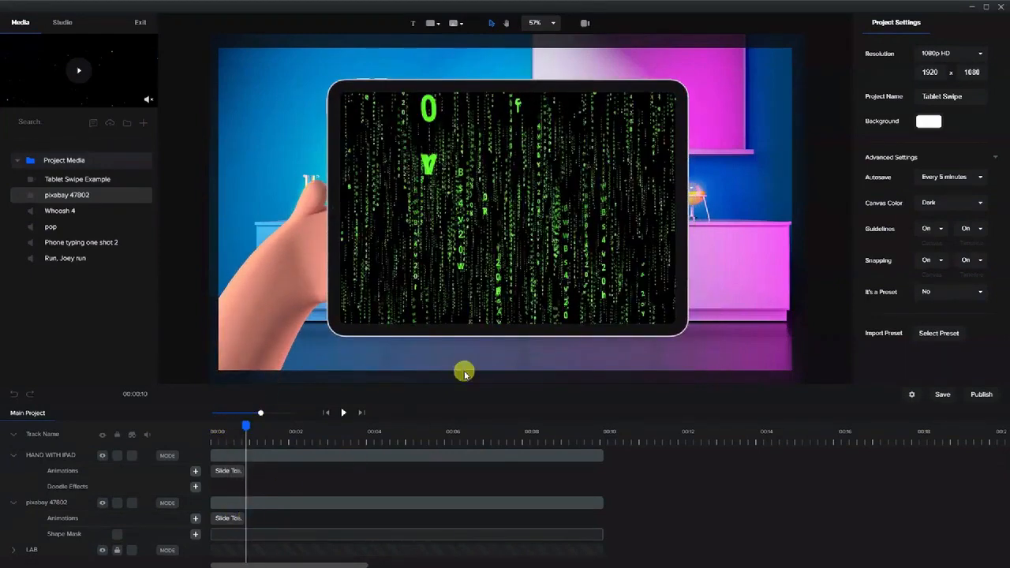
{"action": "left_click", "coordinate": [230, 520]}
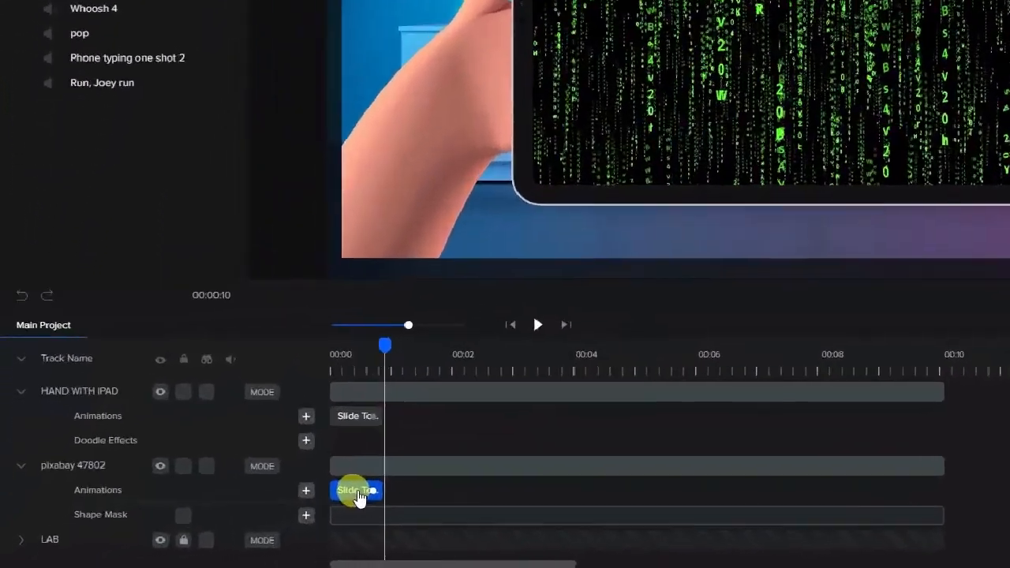
{"action": "left_click", "coordinate": [226, 519]}
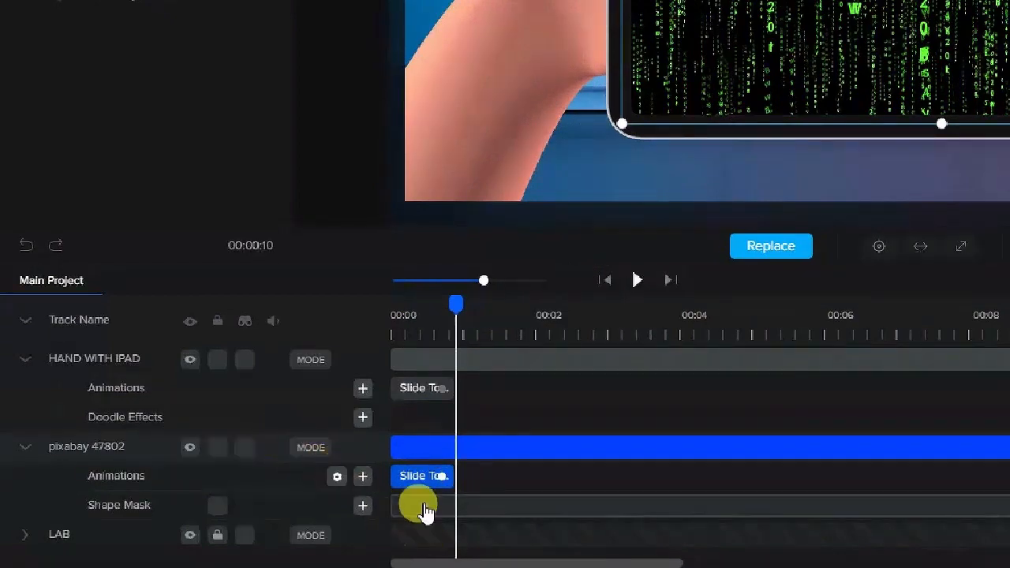
{"action": "left_click", "coordinate": [426, 509]}
{"action": "key", "text": "ctrl+v"}
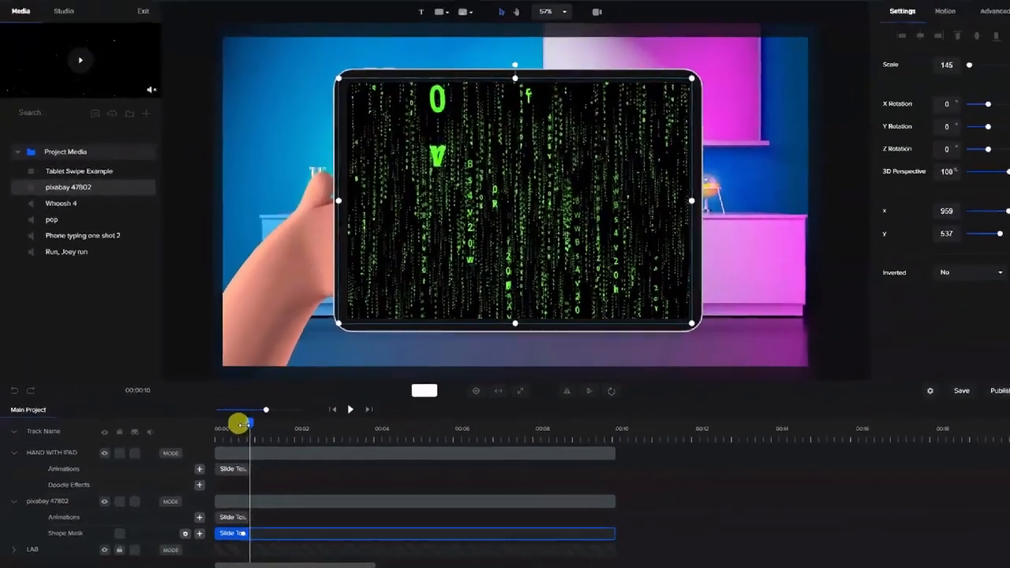
{"action": "left_click_drag", "start_coordinate": [226, 427], "coordinate": [248, 426]}
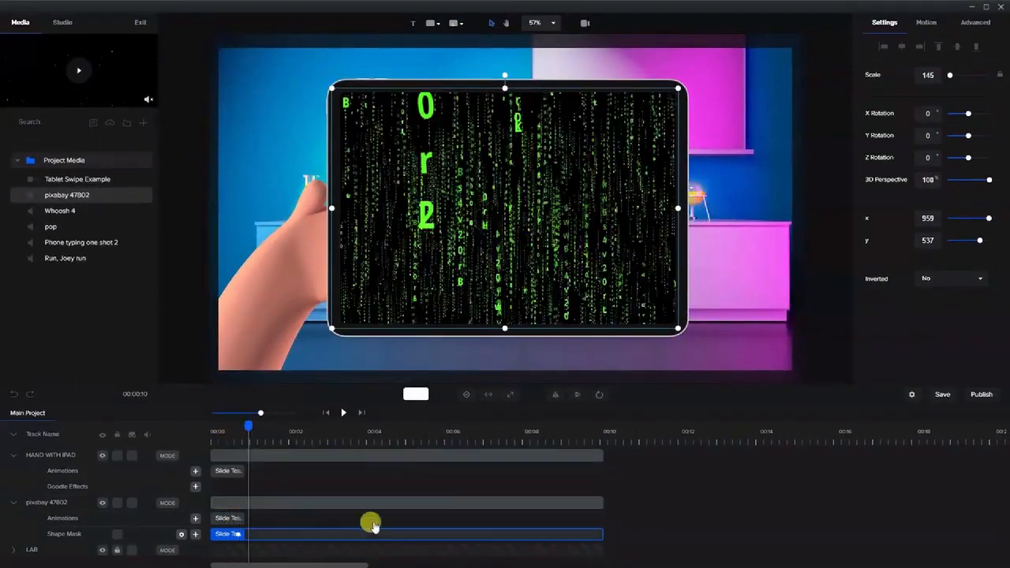
- Move the shape mask's pivot point to x 380, y 938 near the holding hand's wrist and check the animation
{"action": "left_click", "coordinate": [598, 393]}
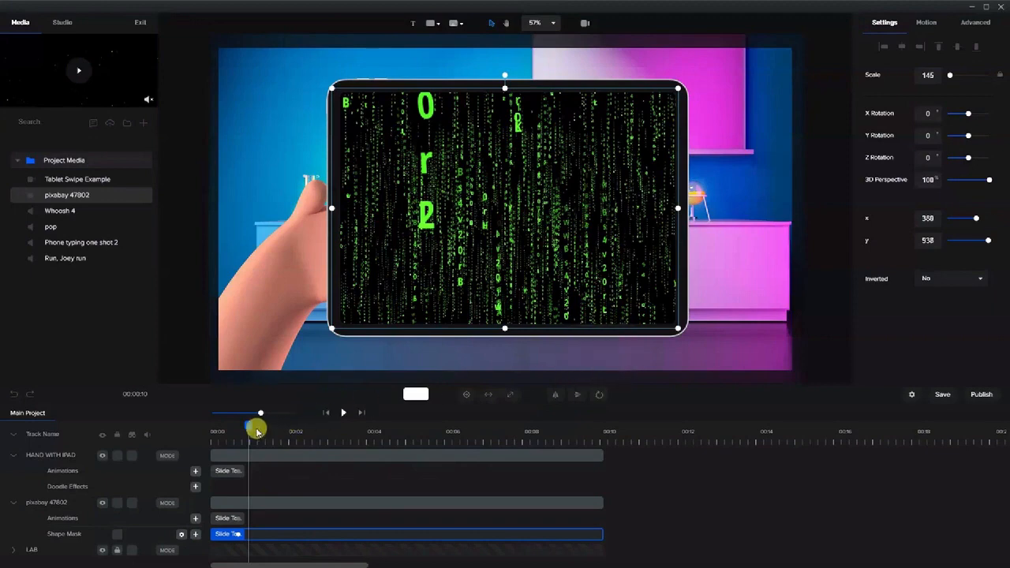
{"action": "mouse_move", "coordinate": [242, 426]}
{"action": "left_mouse_down"}
{"action": "mouse_move", "coordinate": [213, 424]}
{"action": "mouse_move", "coordinate": [257, 436]}
{"action": "left_mouse_up"}
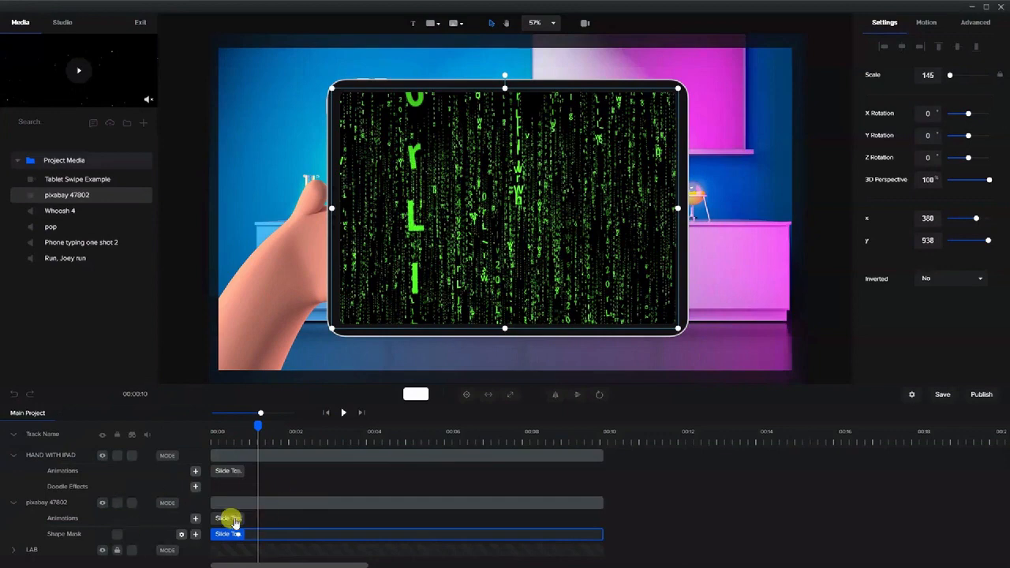
{"action": "left_click_drag", "start_coordinate": [247, 427], "coordinate": [266, 448]}
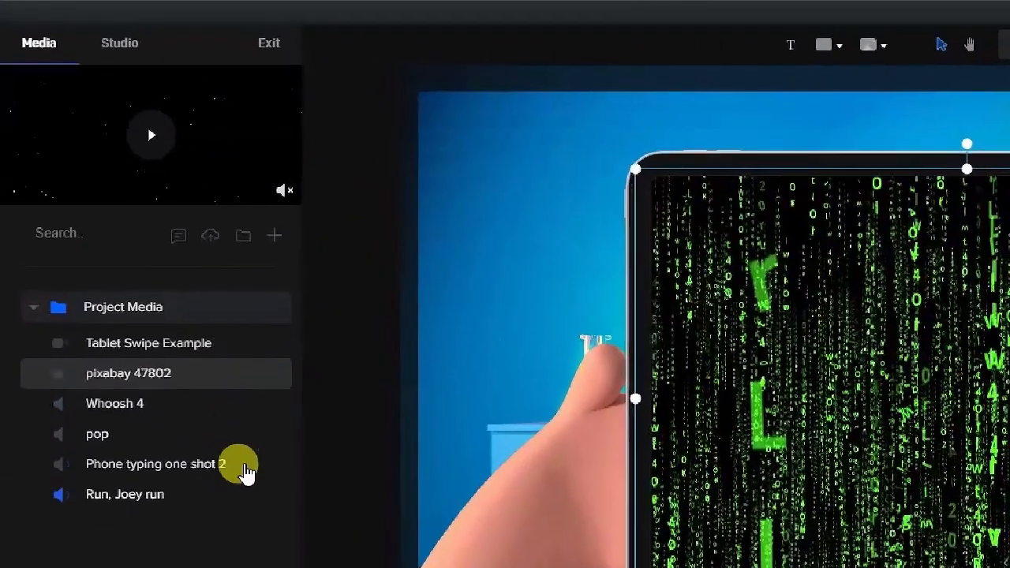
- Add the iPad device character at about 1.5 seconds, change its action to Ipad White Hand Swipe, and preview the swipe
{"action": "left_click", "coordinate": [121, 45]}
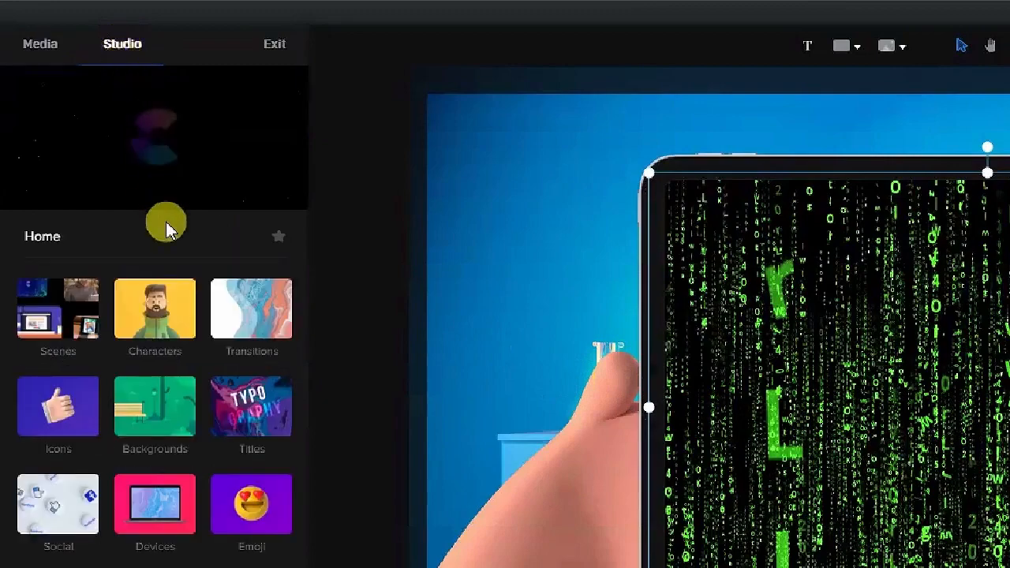
{"action": "left_click", "coordinate": [129, 327]}
{"action": "left_click", "coordinate": [79, 319]}
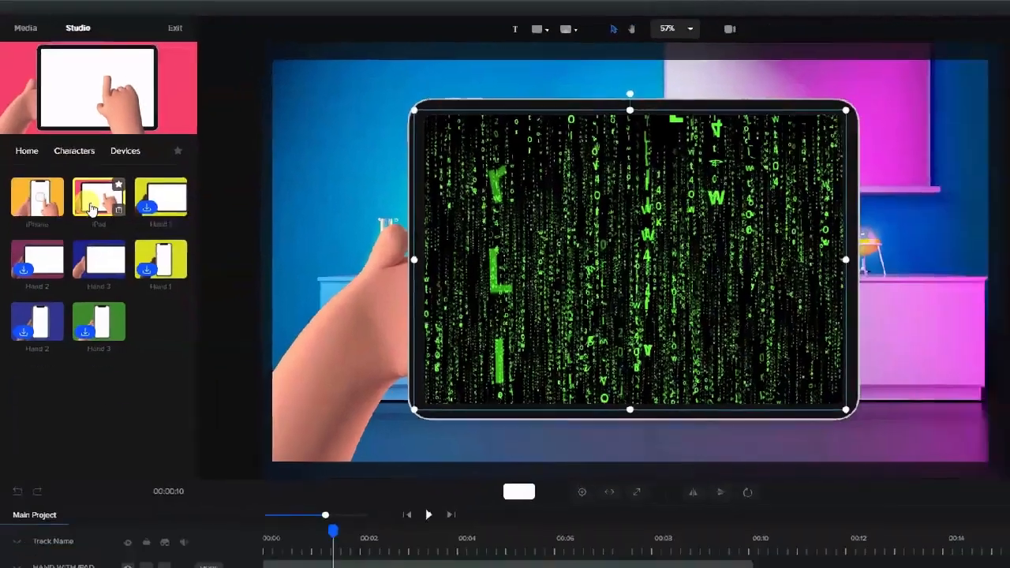
{"action": "left_click_drag", "start_coordinate": [143, 314], "coordinate": [945, 383]}
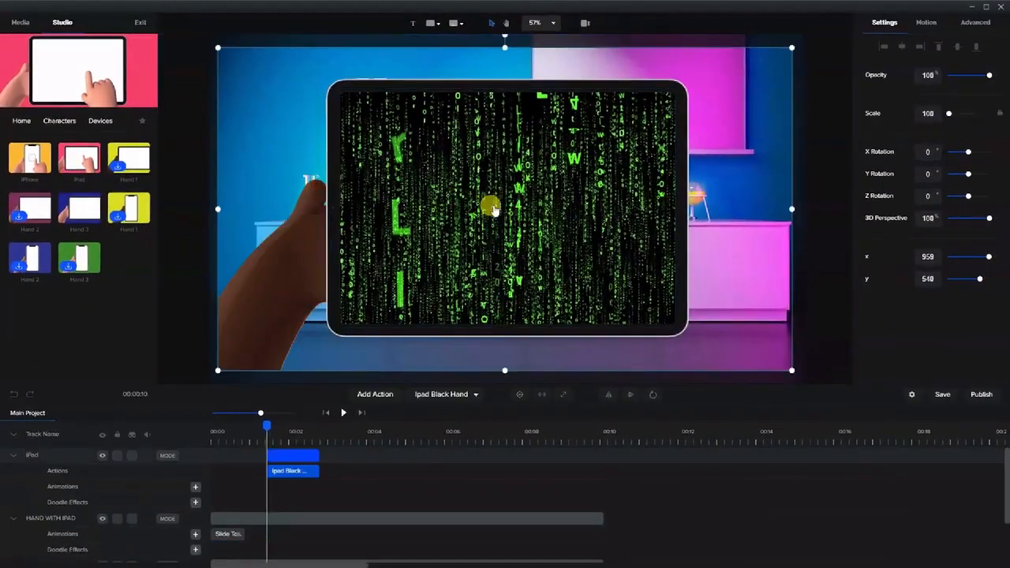
{"action": "left_click", "coordinate": [429, 396]}
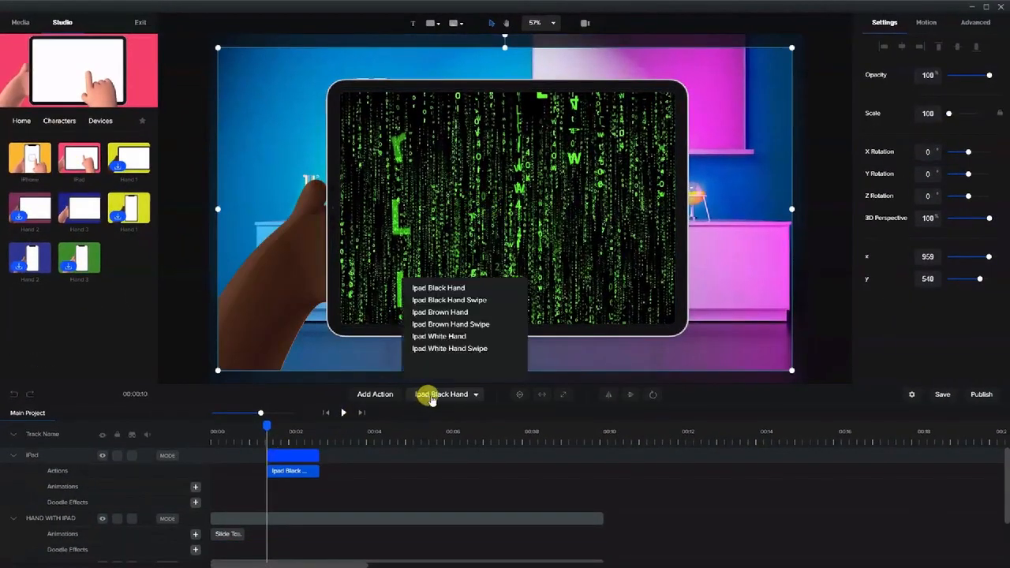
{"action": "left_click", "coordinate": [455, 350]}
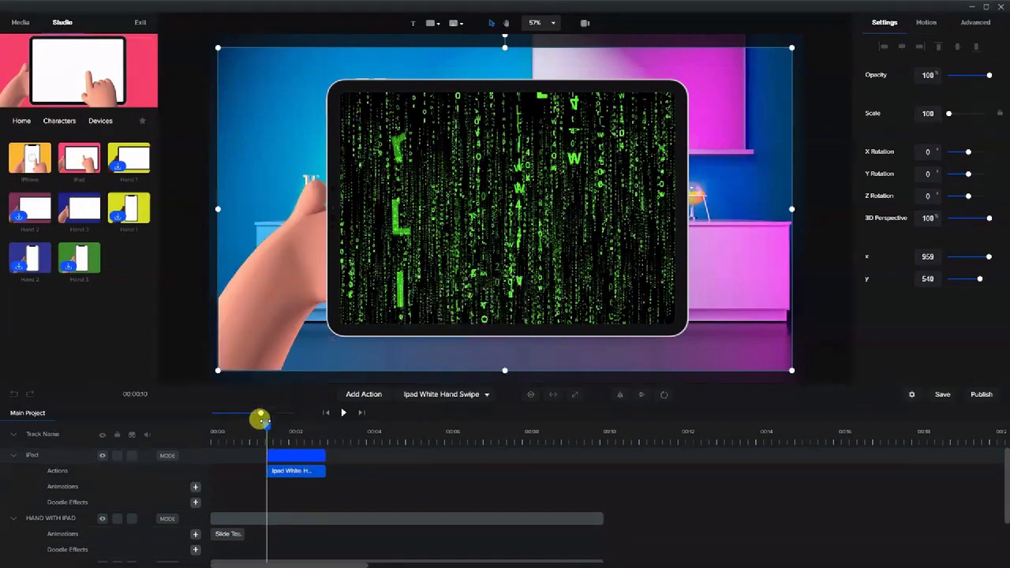
{"action": "left_click_drag", "start_coordinate": [262, 422], "coordinate": [288, 424]}
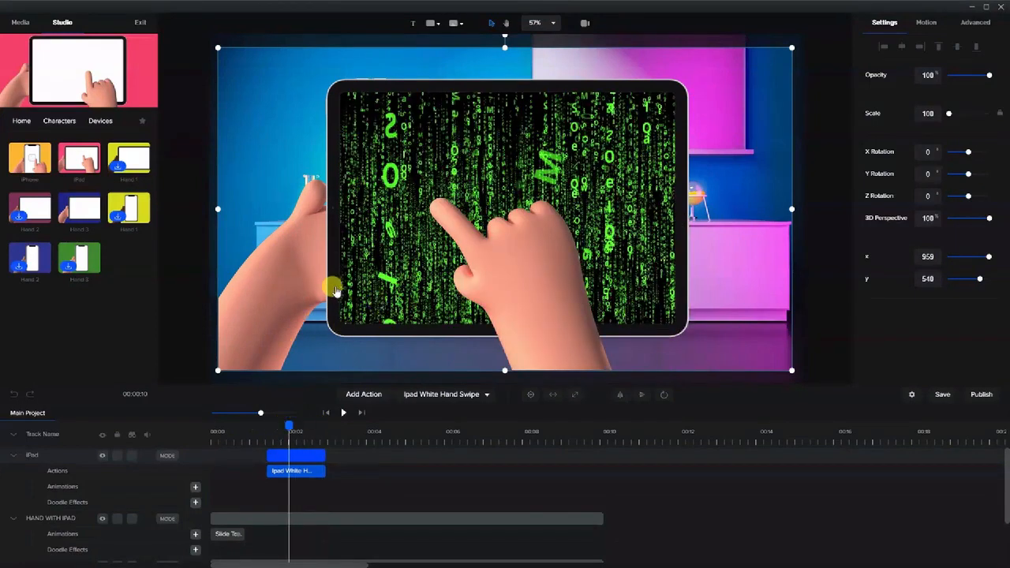
{"action": "left_click_drag", "start_coordinate": [334, 290], "coordinate": [467, 336]}
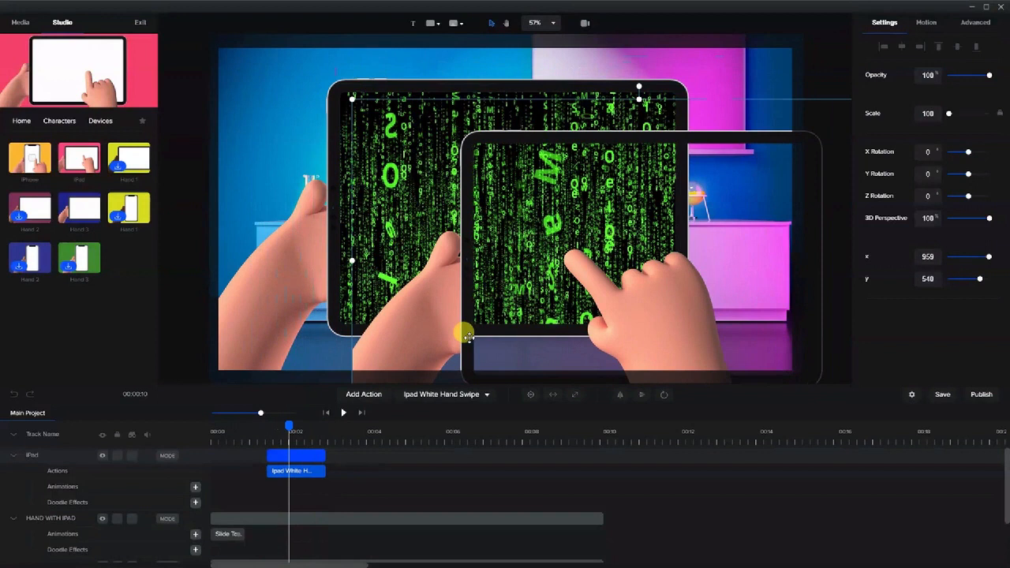
{"action": "left_click_drag", "start_coordinate": [467, 335], "coordinate": [470, 338]}
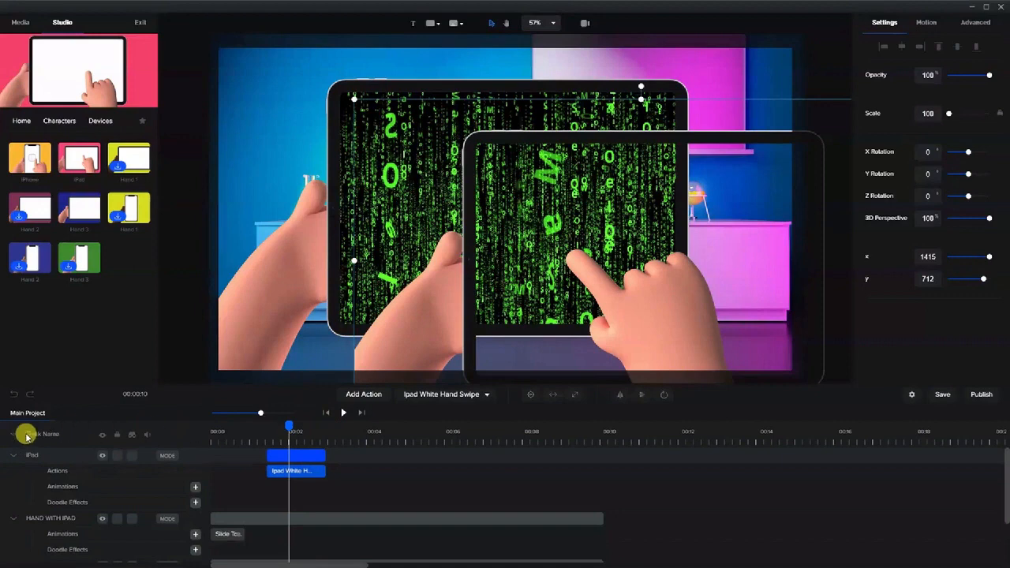
{"action": "left_click", "coordinate": [16, 398]}
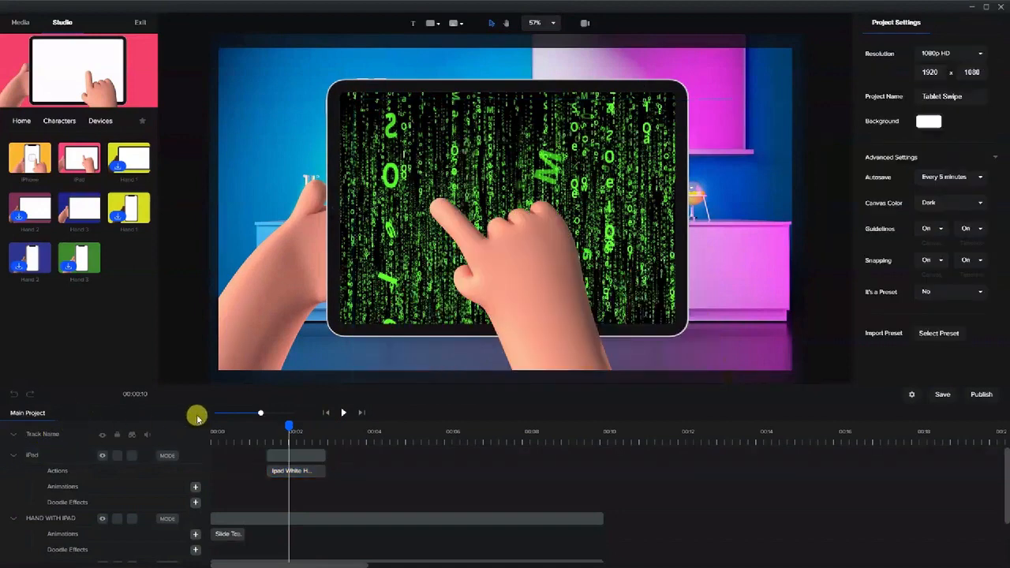
- Find the start of the finger swipe near 2 seconds and add an animation with Position enabled to the pixabay 47802 video there
{"action": "left_click_drag", "start_coordinate": [285, 426], "coordinate": [347, 435]}
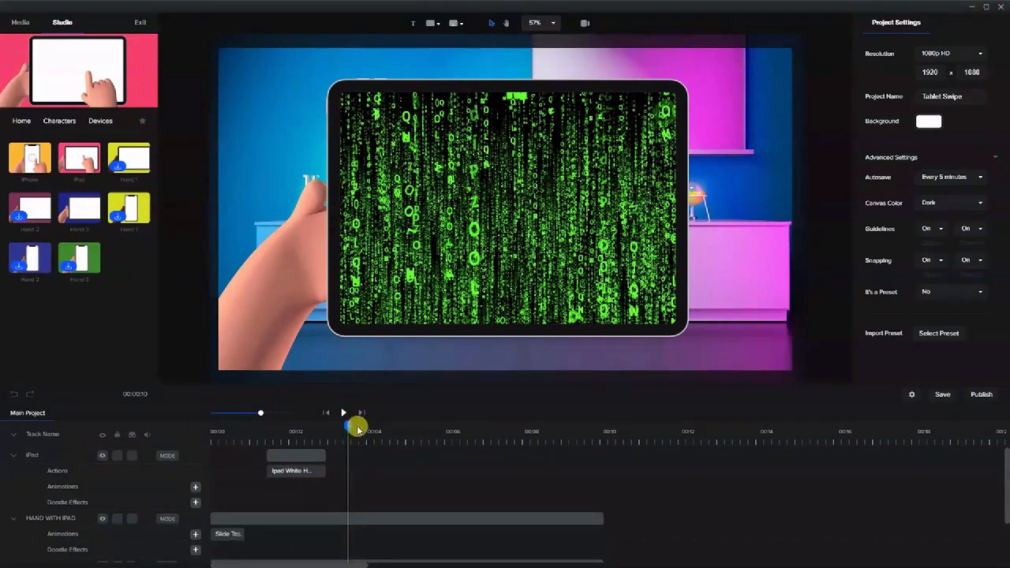
{"action": "left_click_drag", "start_coordinate": [335, 428], "coordinate": [284, 428]}
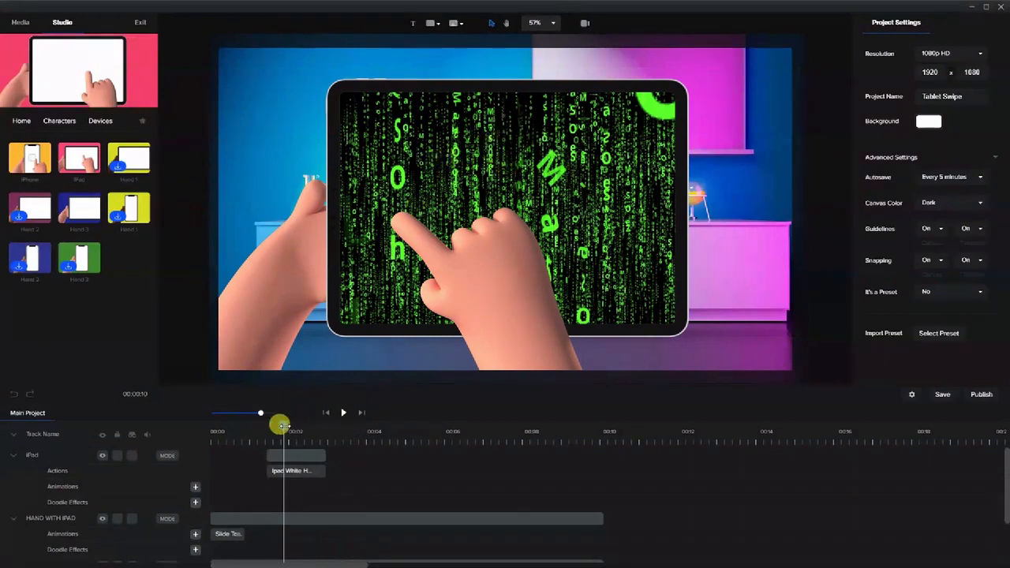
{"action": "mouse_move", "coordinate": [284, 427]}
{"action": "left_mouse_down"}
{"action": "mouse_move", "coordinate": [277, 431]}
{"action": "mouse_move", "coordinate": [291, 437]}
{"action": "left_mouse_up"}
{"action": "left_click", "coordinate": [289, 453]}
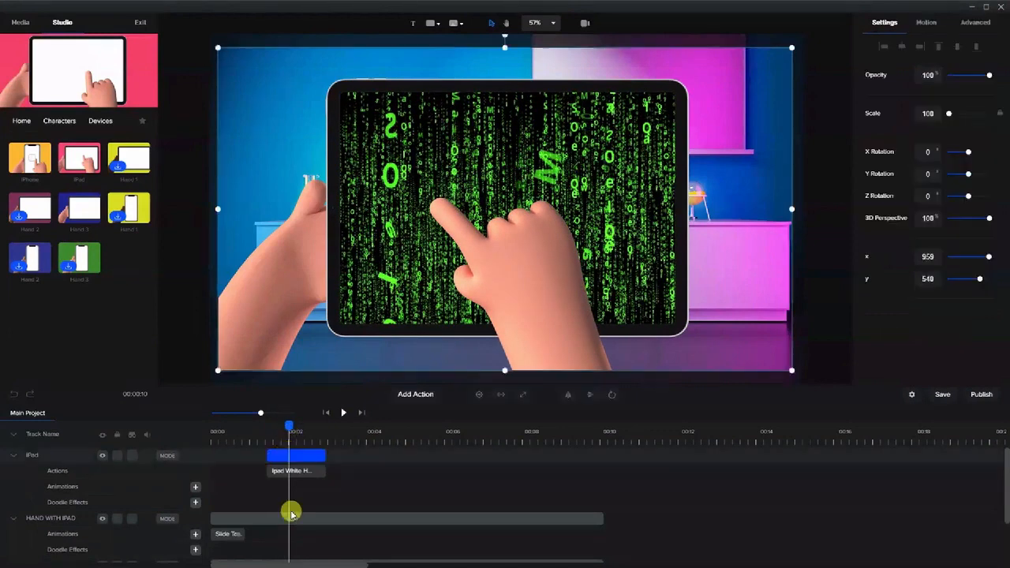
{"action": "scroll", "coordinate": [291, 509], "scroll_direction": "down", "scroll_amount": 2}
{"action": "left_click", "coordinate": [292, 505]}
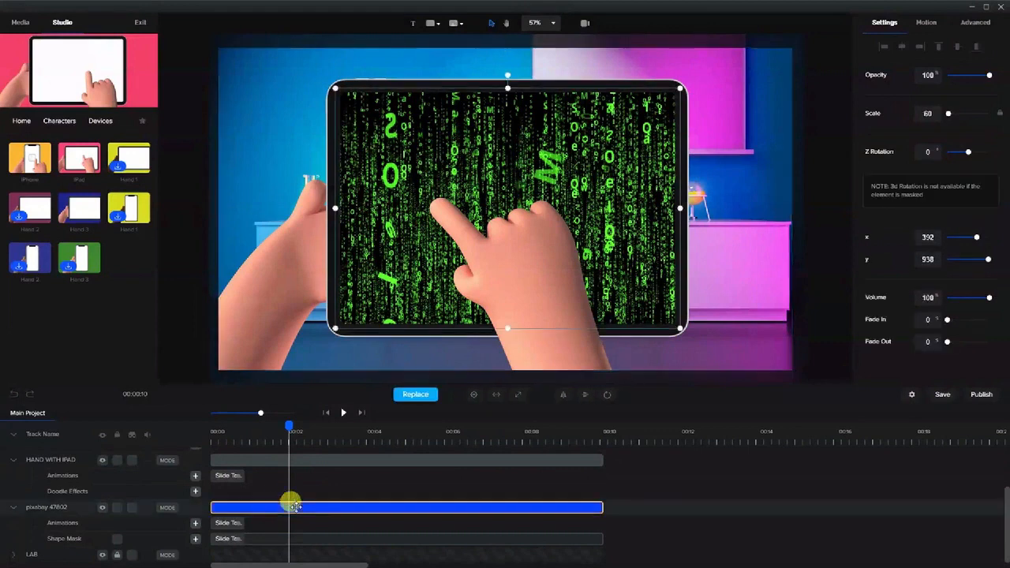
{"action": "left_click", "coordinate": [195, 522]}
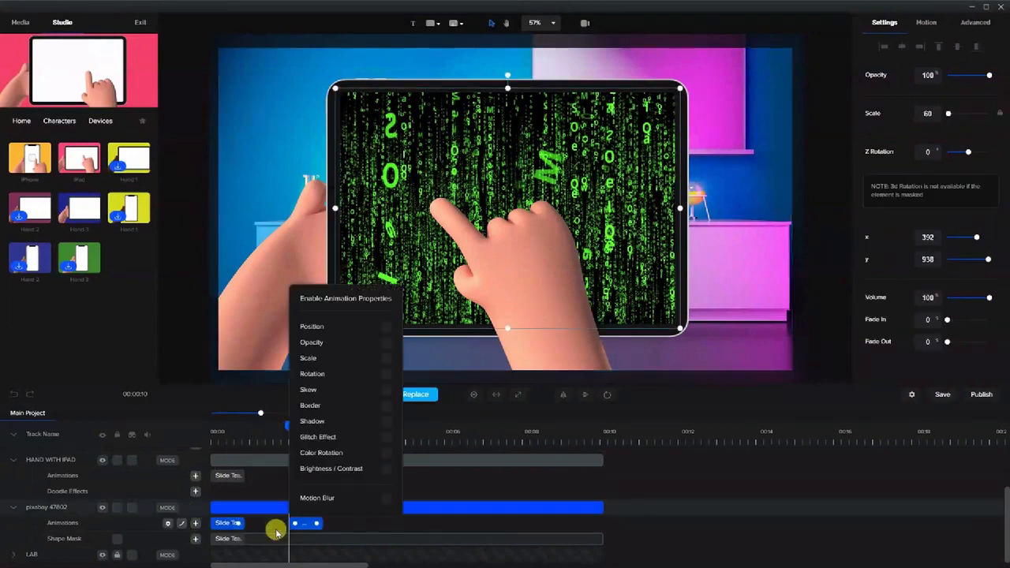
{"action": "left_click", "coordinate": [386, 328]}
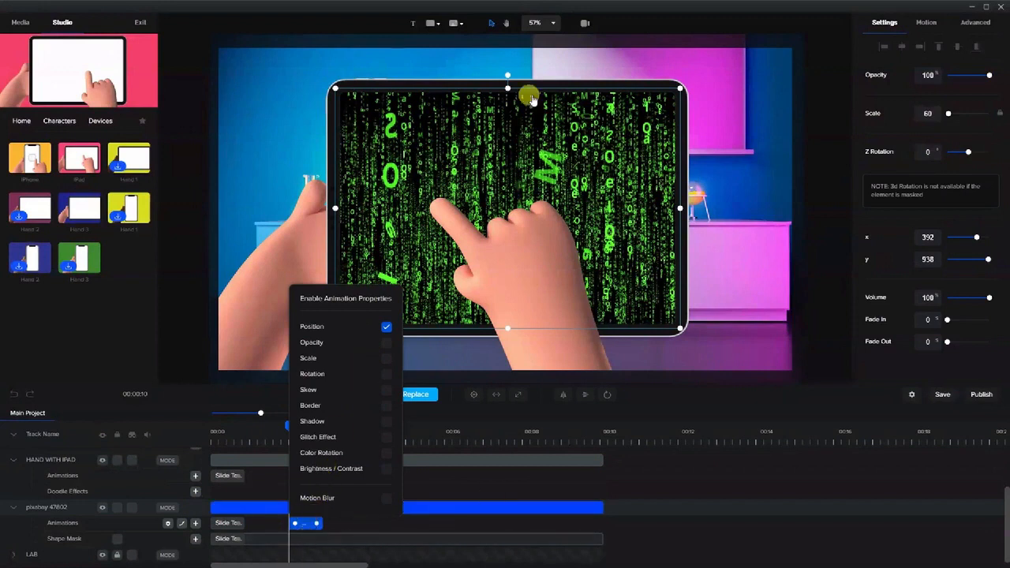
- Slide the video sideways out of the tablet frame to x 1552 in the new animation's end state and check the swipe
{"action": "left_click", "coordinate": [303, 524]}
{"action": "left_click_drag", "start_coordinate": [285, 424], "coordinate": [329, 438]}
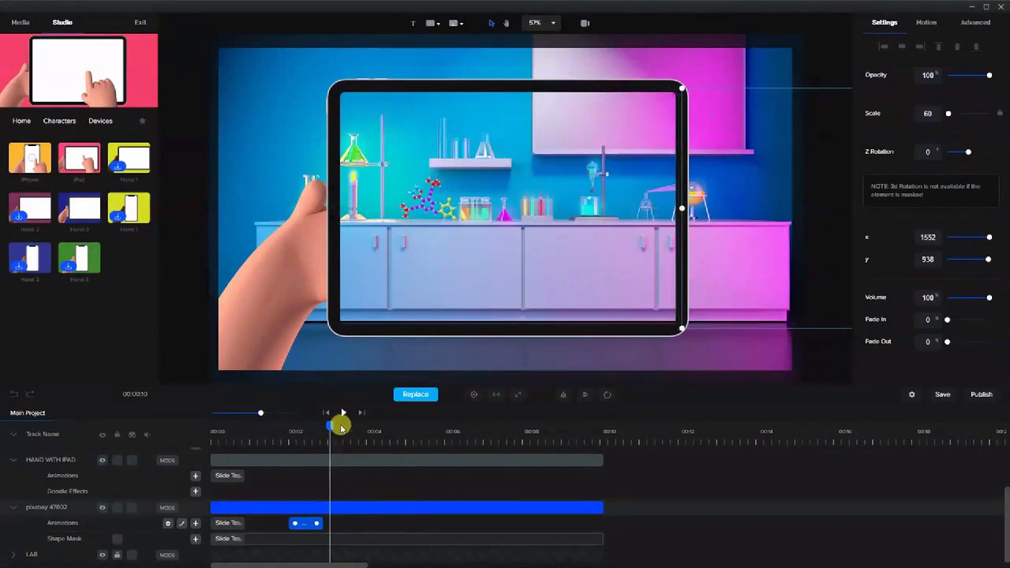
{"action": "left_click_drag", "start_coordinate": [327, 425], "coordinate": [290, 450]}
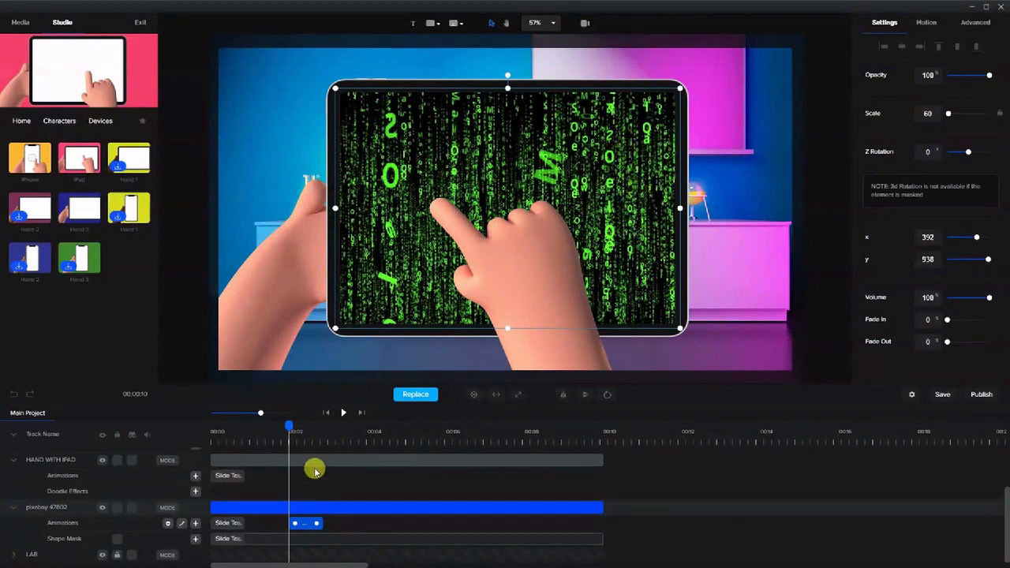
- Add a rectangle shape to the scene at about 2 seconds
{"action": "left_click", "coordinate": [430, 24]}
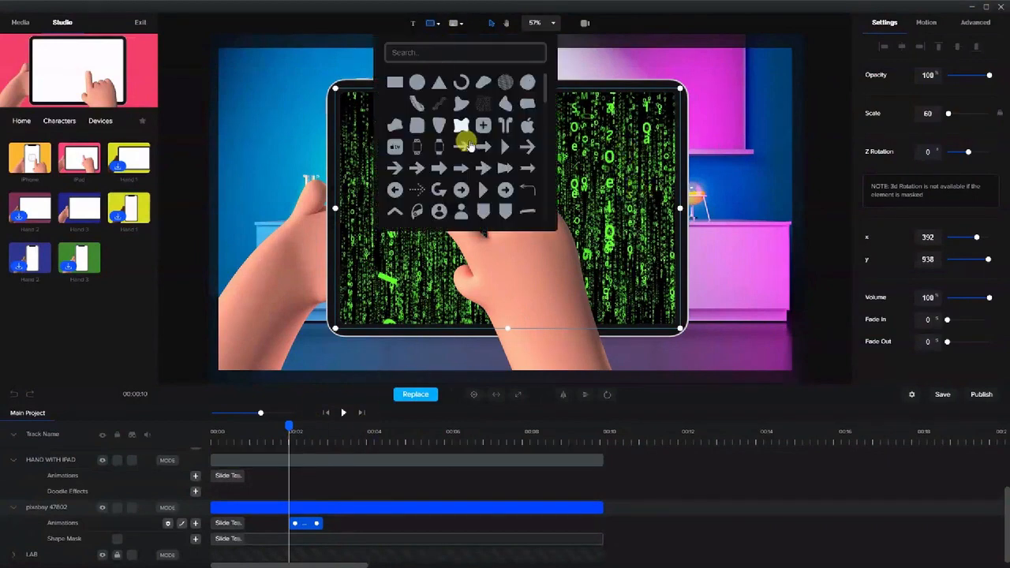
{"action": "left_click", "coordinate": [394, 83]}
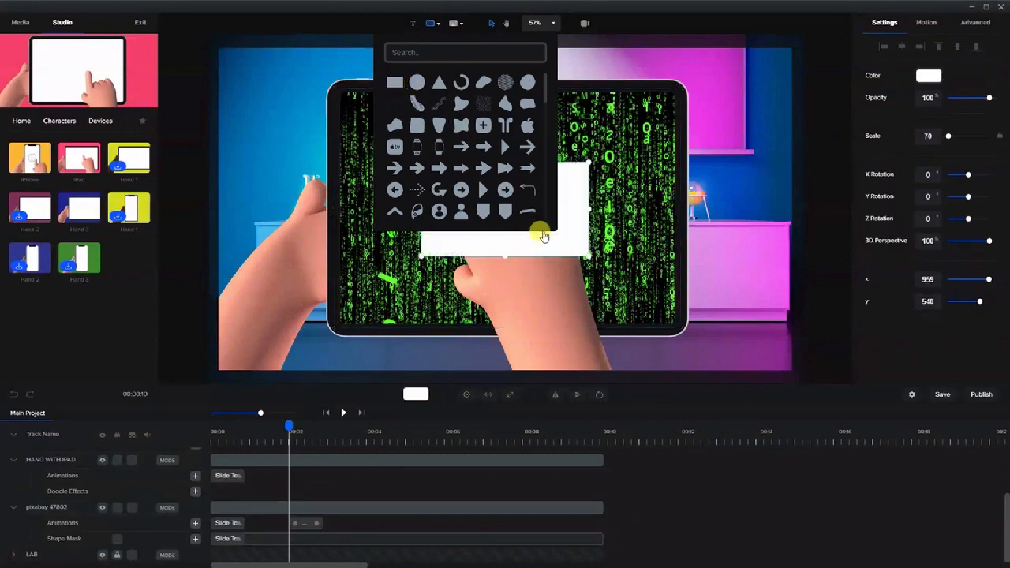
{"action": "left_click", "coordinate": [575, 244]}
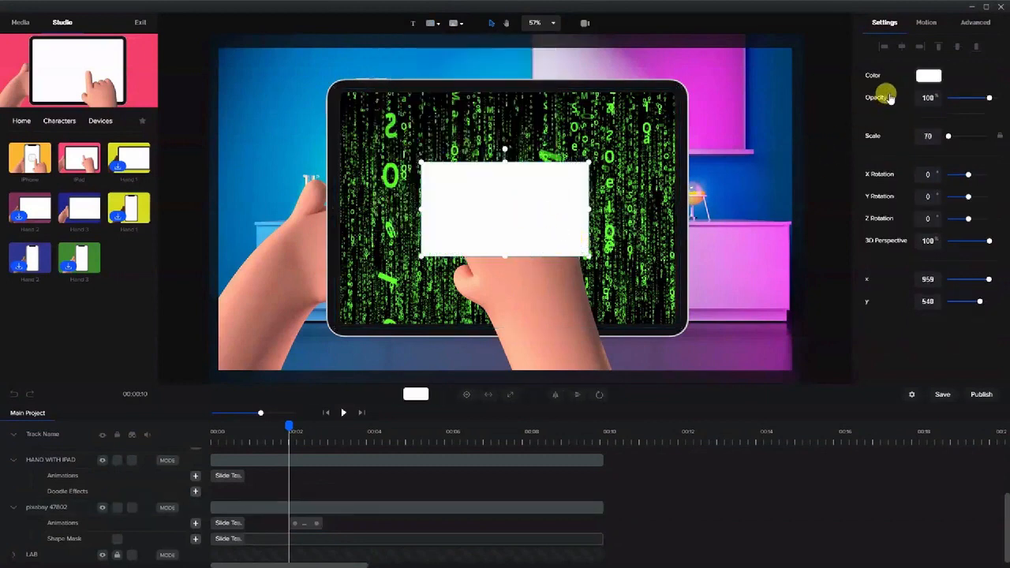
- Fill the rectangle with a linear gradient from light blue to deep blue
{"action": "left_click", "coordinate": [920, 77]}
{"action": "left_click", "coordinate": [916, 50]}
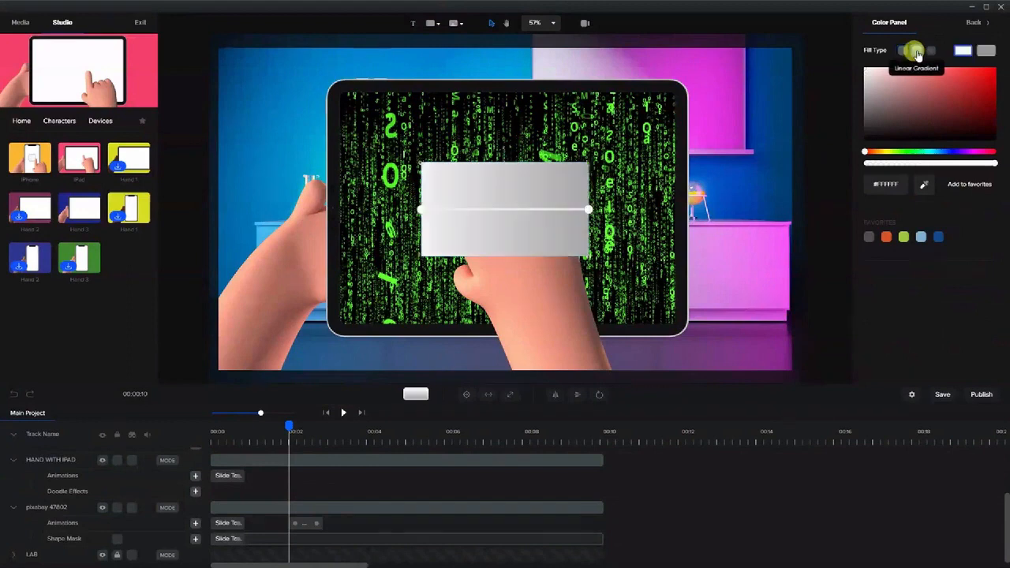
{"action": "left_click", "coordinate": [935, 153]}
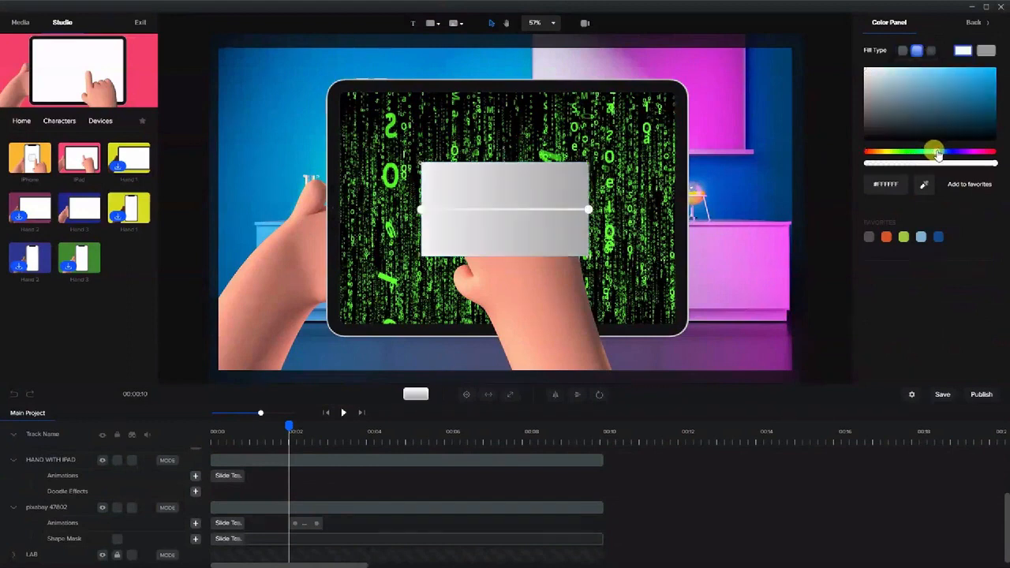
{"action": "left_click", "coordinate": [968, 76]}
{"action": "left_click", "coordinate": [986, 51]}
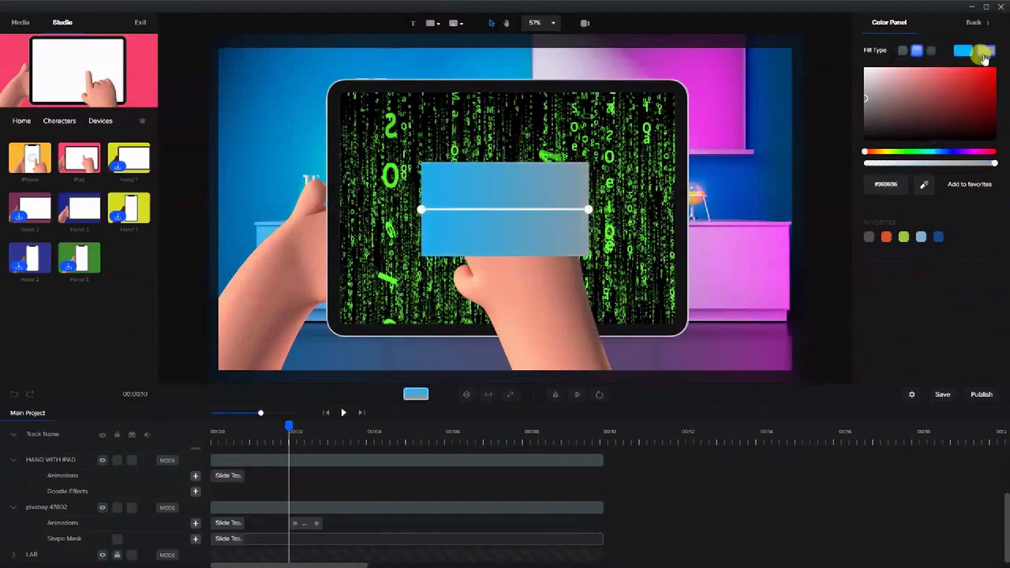
{"action": "left_click", "coordinate": [950, 151]}
{"action": "left_click", "coordinate": [987, 68]}
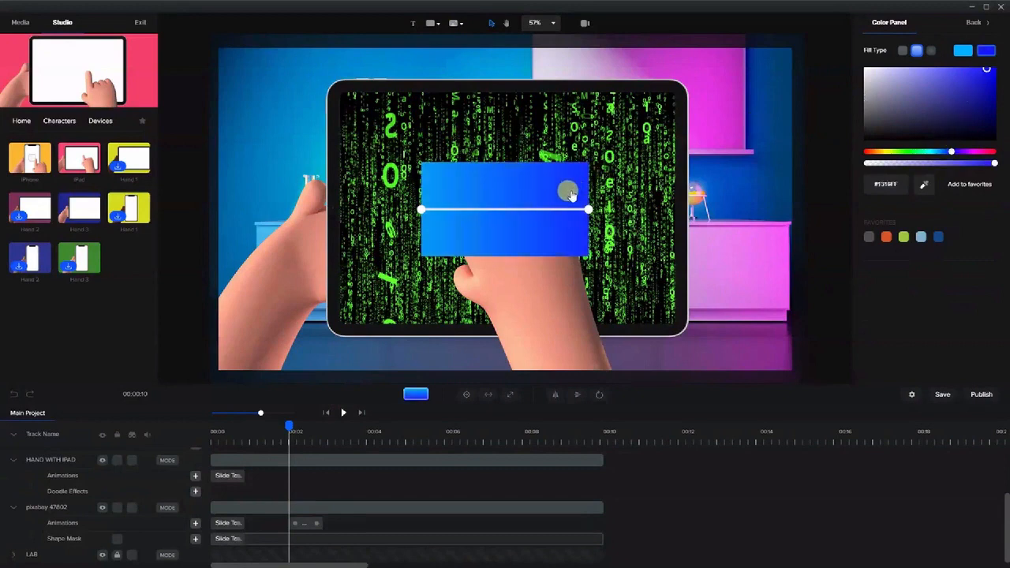
{"action": "left_click", "coordinate": [524, 228]}
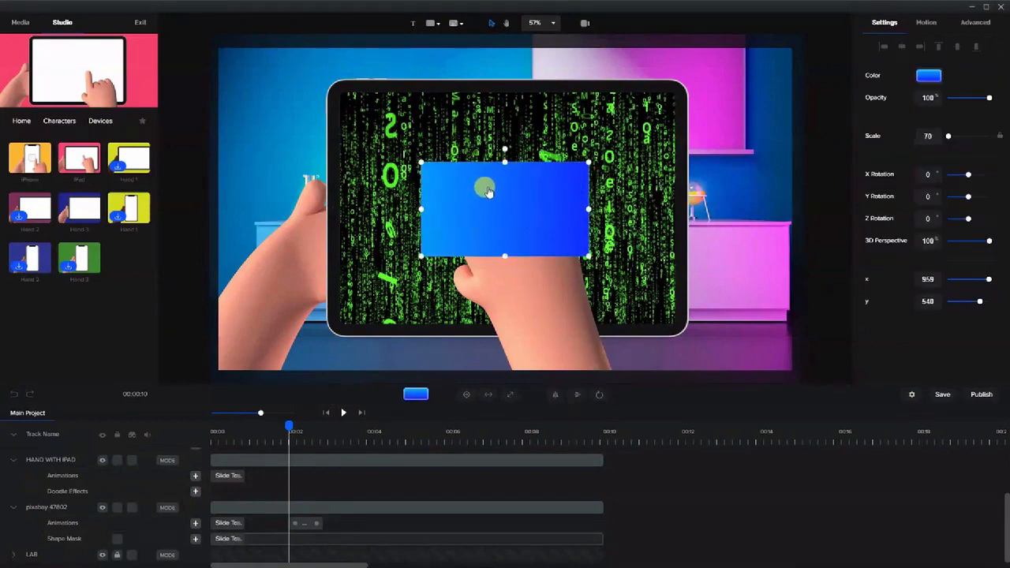
- Position and stretch the gradient rectangle over the whole tablet screen, at scale 144, x 969 and y 537
{"action": "left_click_drag", "start_coordinate": [487, 203], "coordinate": [405, 129]}
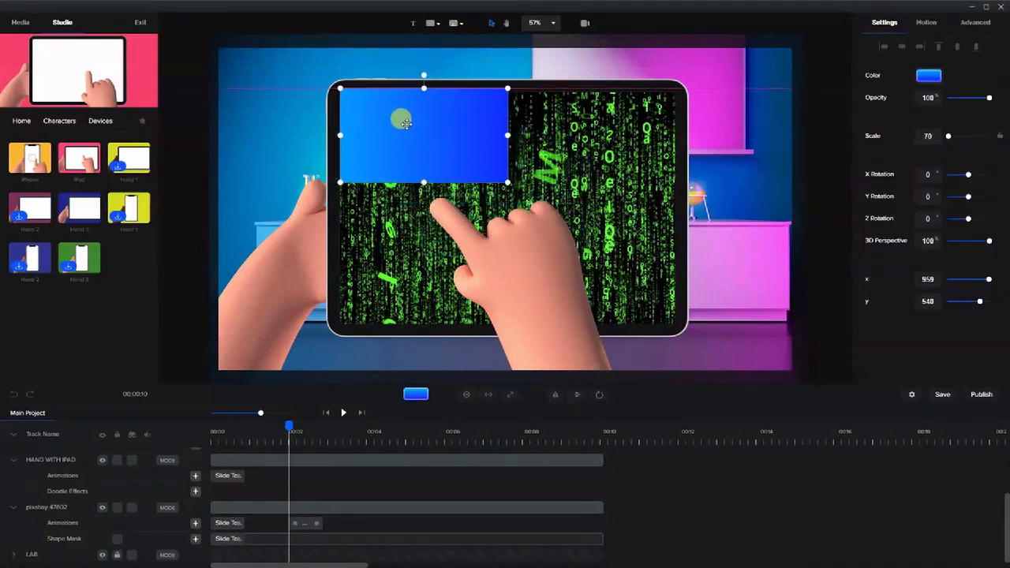
{"action": "left_click_drag", "start_coordinate": [506, 134], "coordinate": [671, 157]}
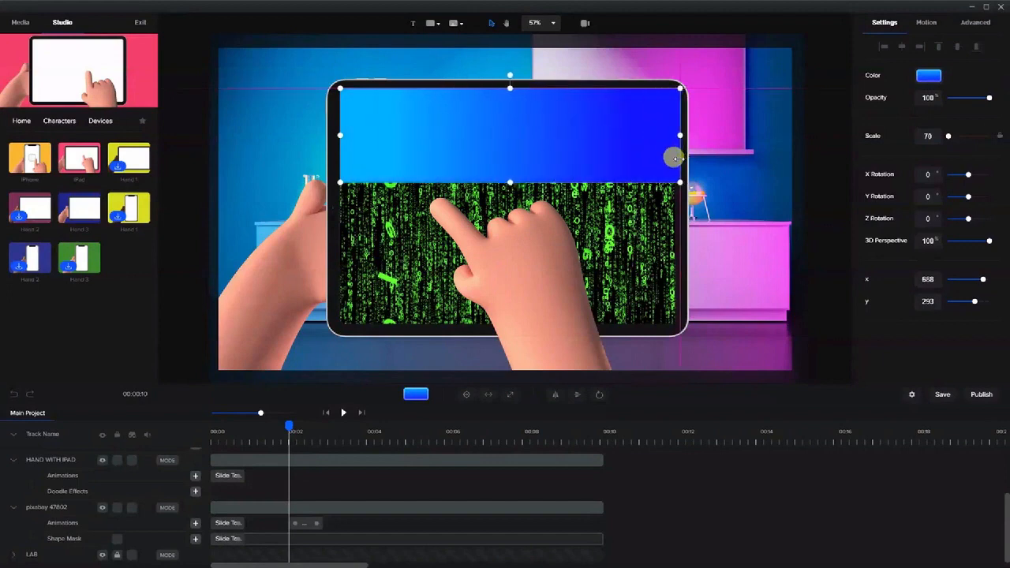
{"action": "left_click_drag", "start_coordinate": [510, 181], "coordinate": [519, 327]}
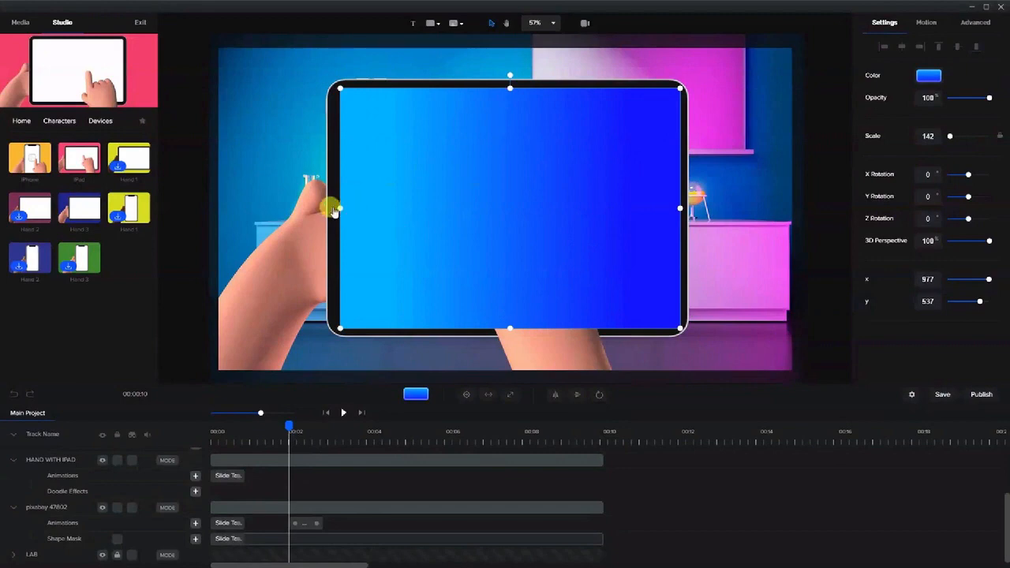
{"action": "left_click_drag", "start_coordinate": [336, 206], "coordinate": [332, 206]}
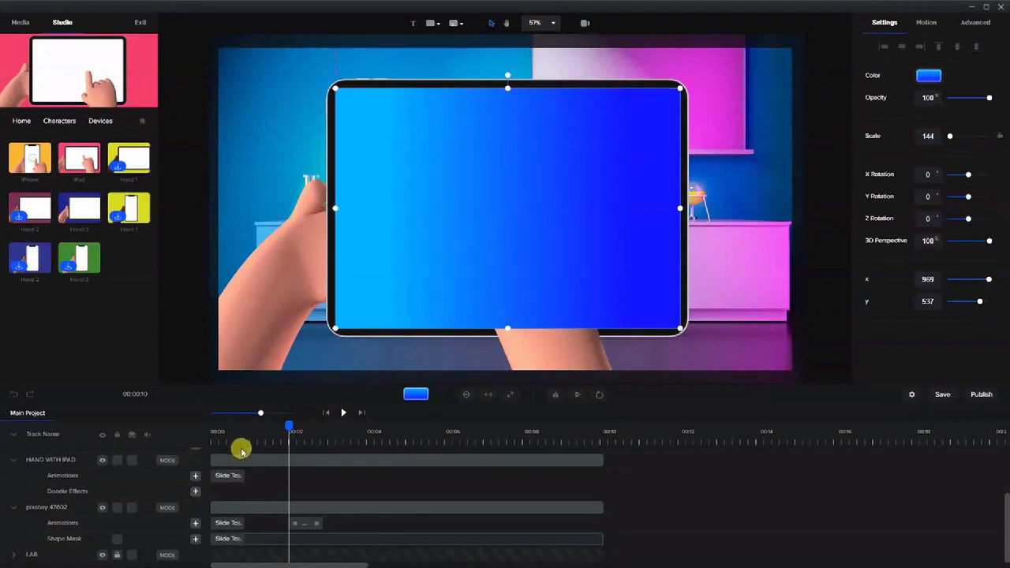
- Reorder the rectangle track to sit directly above pixabay 47802, below the hand tracks, and extend its clip to 10 seconds
{"action": "scroll", "coordinate": [261, 486], "scroll_direction": "up", "scroll_amount": 2}
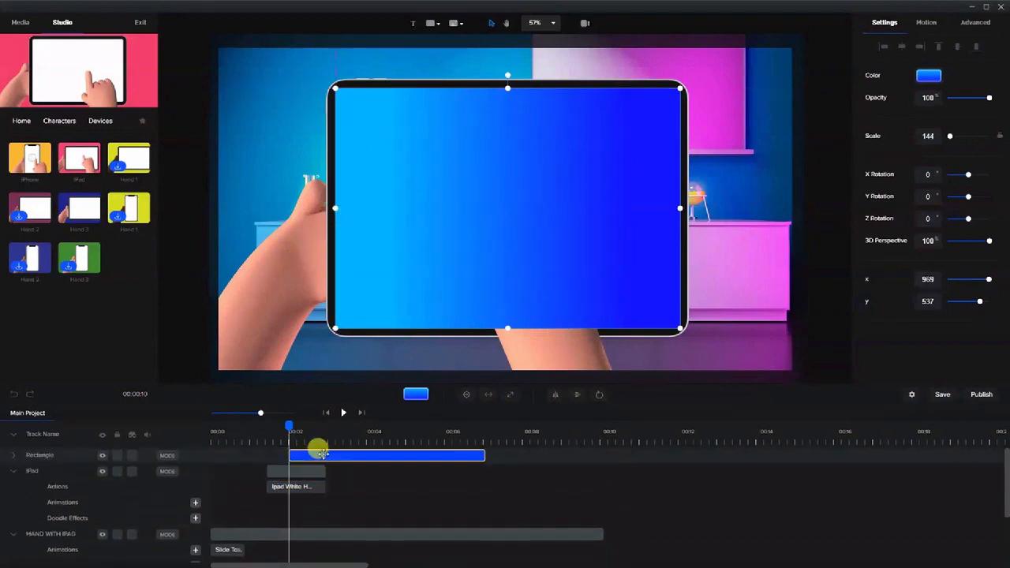
{"action": "left_click_drag", "start_coordinate": [29, 457], "coordinate": [50, 500]}
{"action": "scroll", "coordinate": [189, 513], "scroll_direction": "down", "scroll_amount": 1}
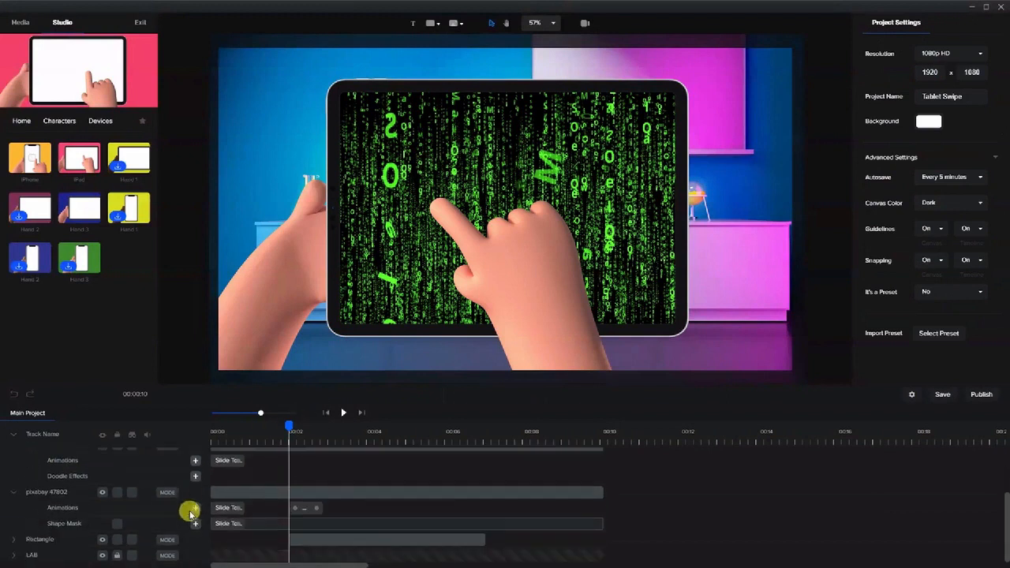
{"action": "left_click_drag", "start_coordinate": [47, 540], "coordinate": [58, 491]}
{"action": "scroll", "coordinate": [339, 536], "scroll_direction": "down", "scroll_amount": 1}
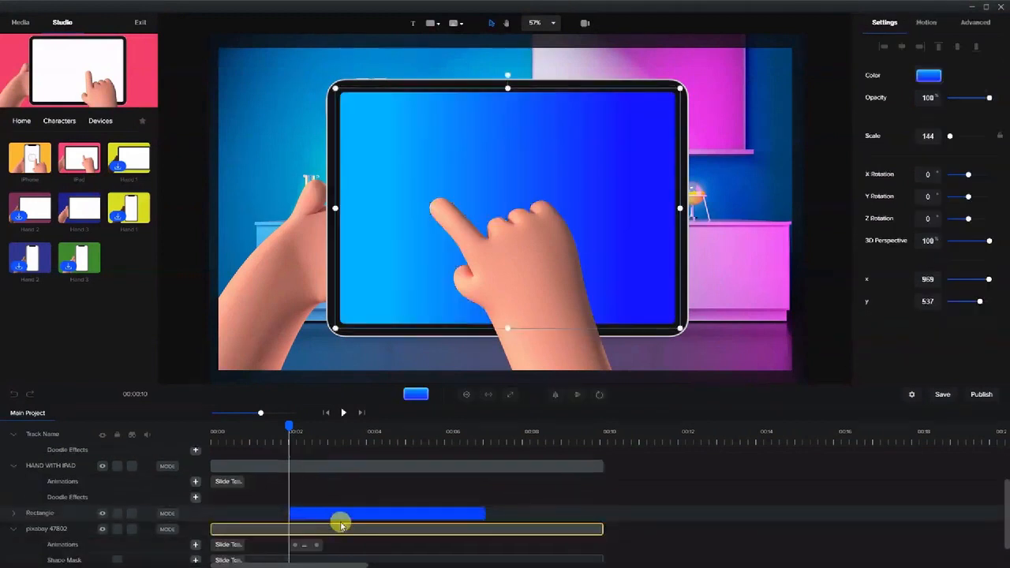
{"action": "left_click_drag", "start_coordinate": [485, 514], "coordinate": [598, 511]}
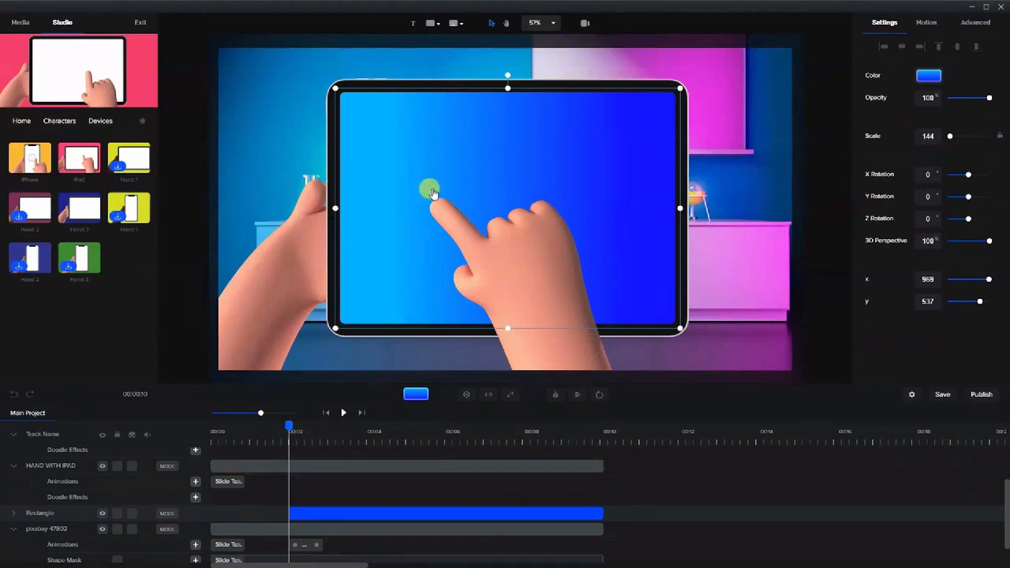
- Add a second, white rectangle and stretch it over the whole tablet screen, at scale 144, x 967 and y 538
{"action": "left_click", "coordinate": [429, 29]}
{"action": "left_click", "coordinate": [393, 82]}
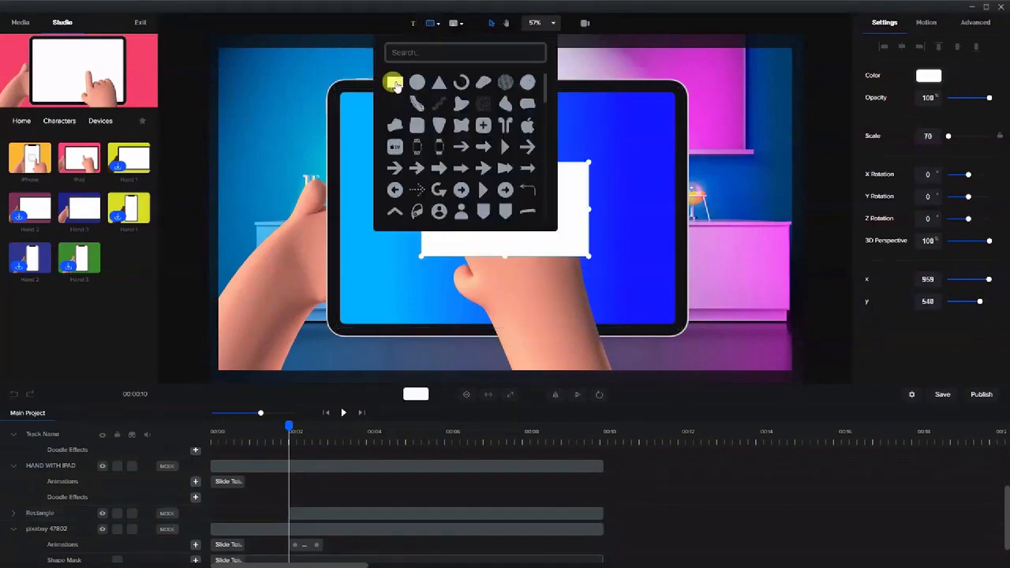
{"action": "left_click", "coordinate": [521, 250]}
{"action": "left_click_drag", "start_coordinate": [523, 207], "coordinate": [437, 137]}
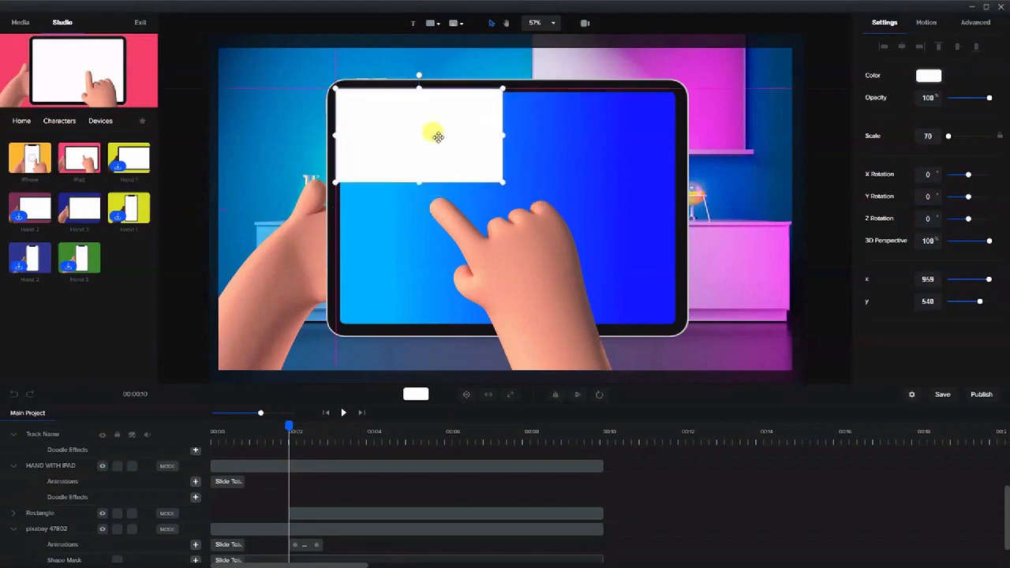
{"action": "left_click_drag", "start_coordinate": [504, 137], "coordinate": [679, 136]}
{"action": "left_click_drag", "start_coordinate": [510, 180], "coordinate": [507, 323]}
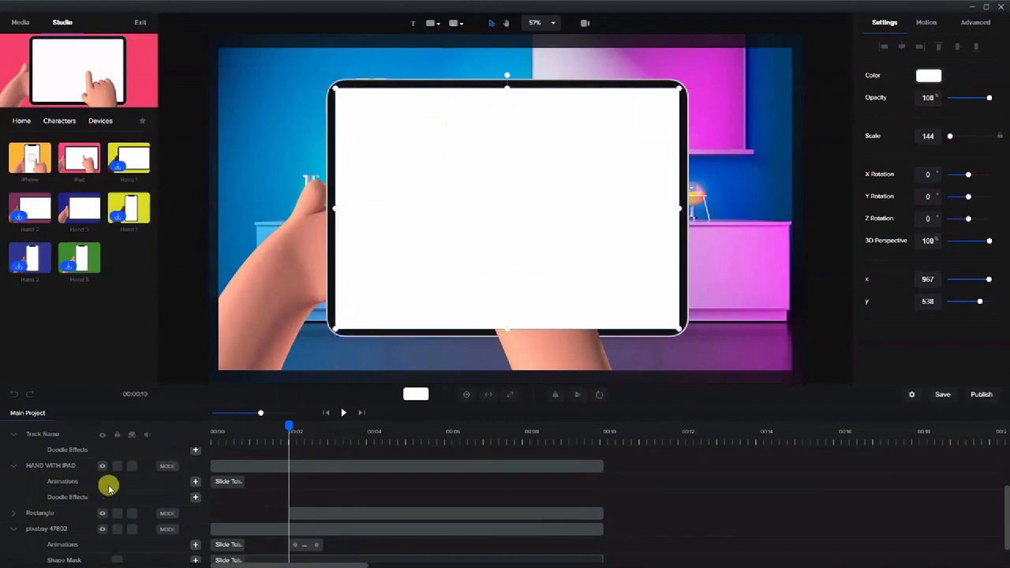
- Rename the white rectangle's track "screen mask" and extend its clip to 10 seconds
{"action": "scroll", "coordinate": [109, 483], "scroll_direction": "up", "scroll_amount": 3}
{"action": "double_click", "coordinate": [55, 455]}
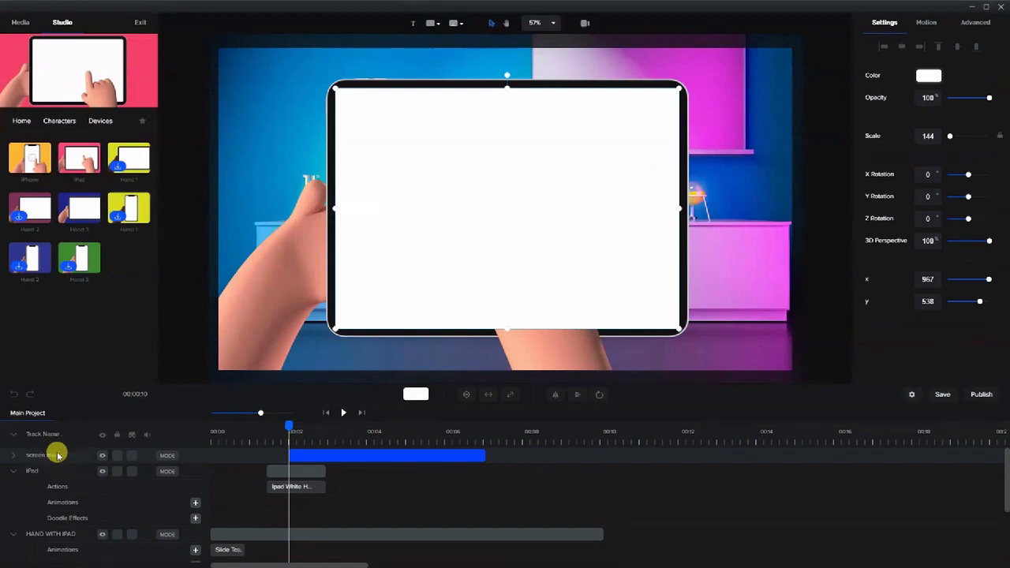
{"action": "left_click_drag", "start_coordinate": [482, 456], "coordinate": [597, 455]}
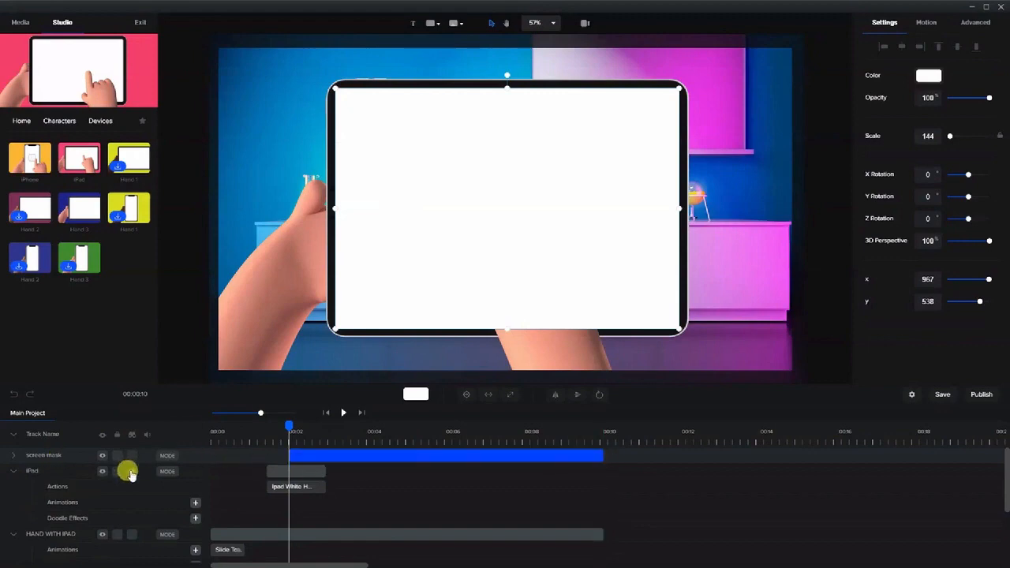
- Rename the gradient rectangle's track "screen" and mask it with the white screen mask shape
{"action": "scroll", "coordinate": [252, 494], "scroll_direction": "down", "scroll_amount": 5}
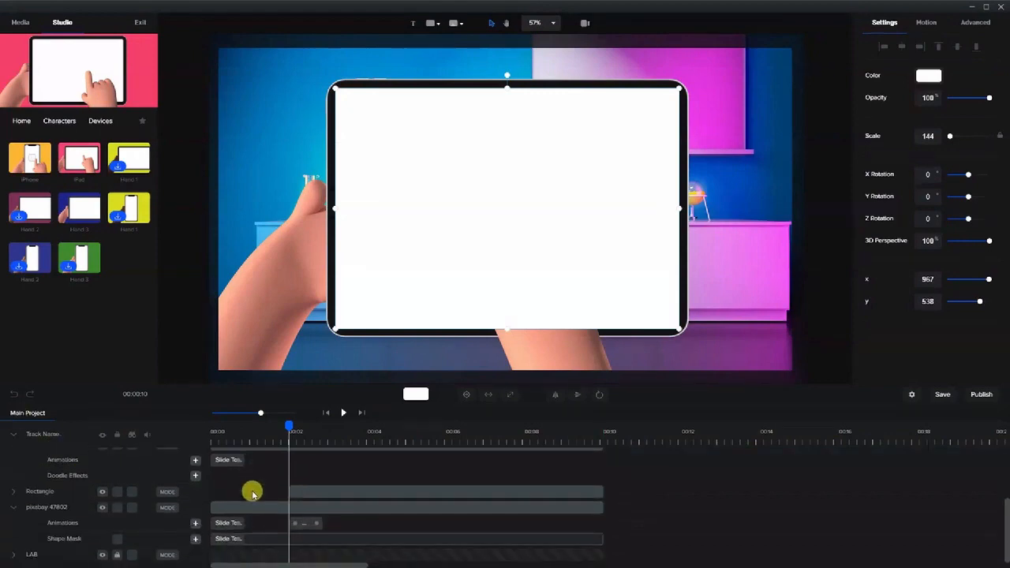
{"action": "left_click", "coordinate": [309, 490]}
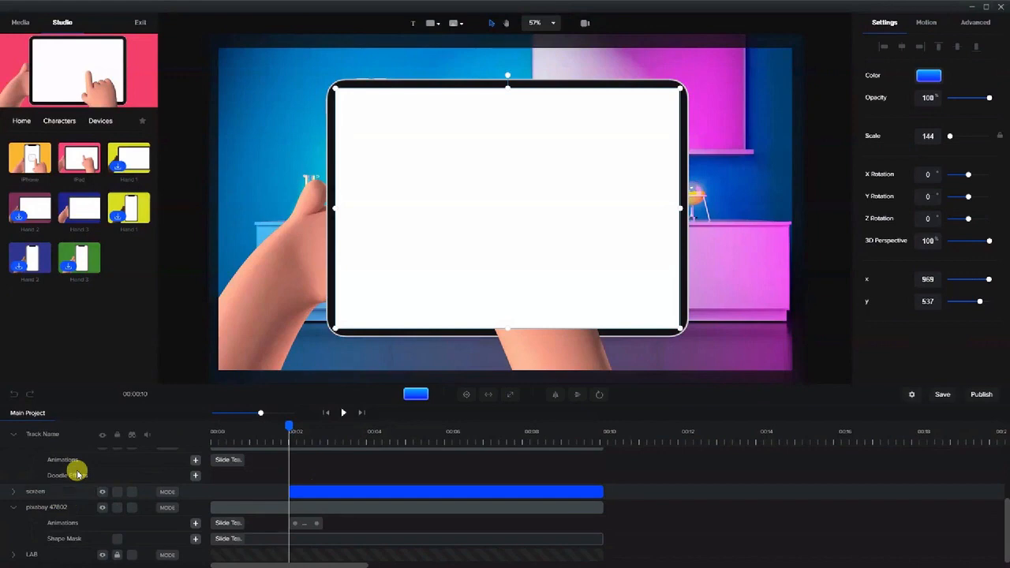
{"action": "right_click", "coordinate": [330, 490]}
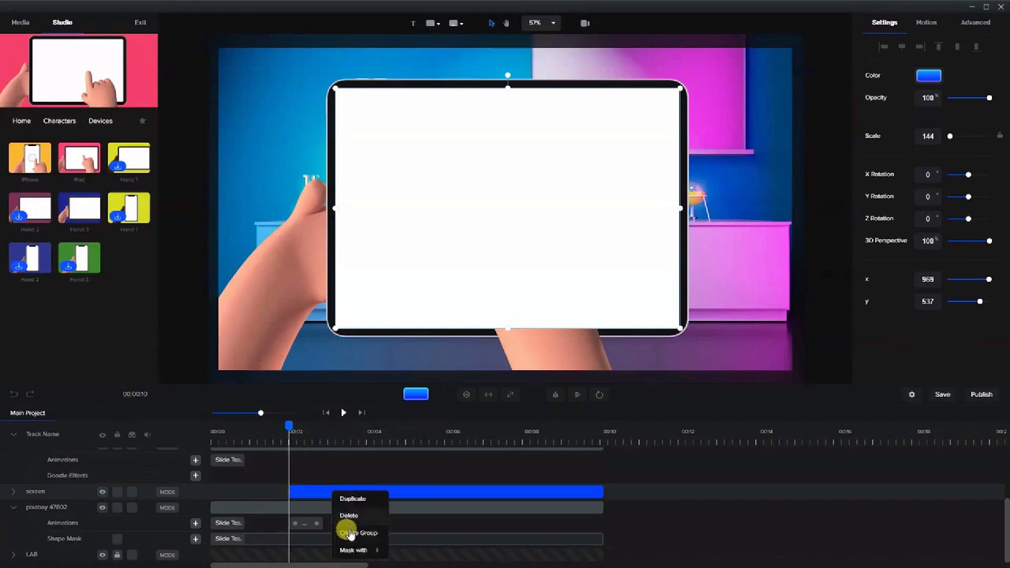
{"action": "mouse_move", "coordinate": [354, 549]}
{"action": "left_click", "coordinate": [415, 551]}
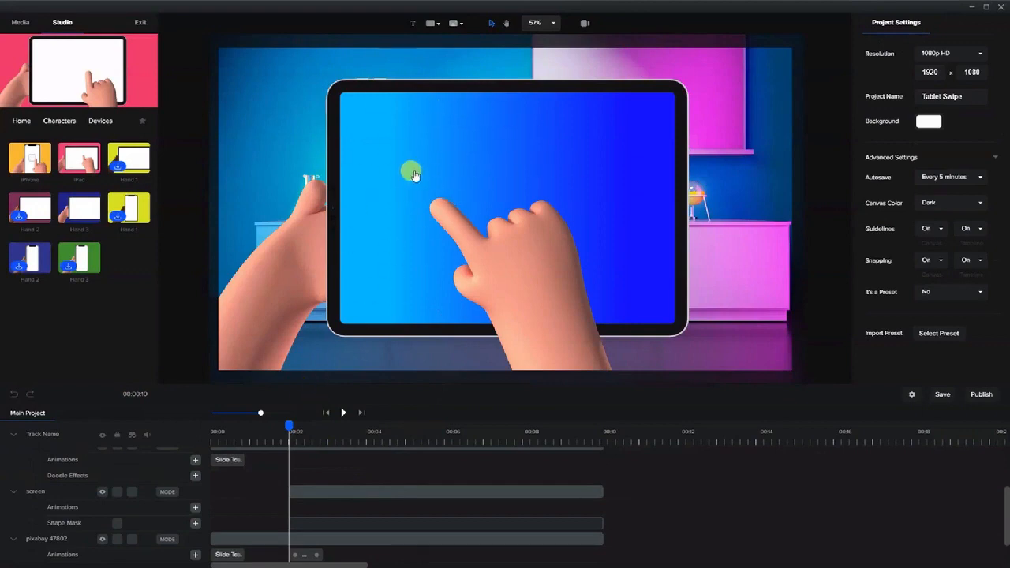
{"action": "left_click", "coordinate": [557, 149]}
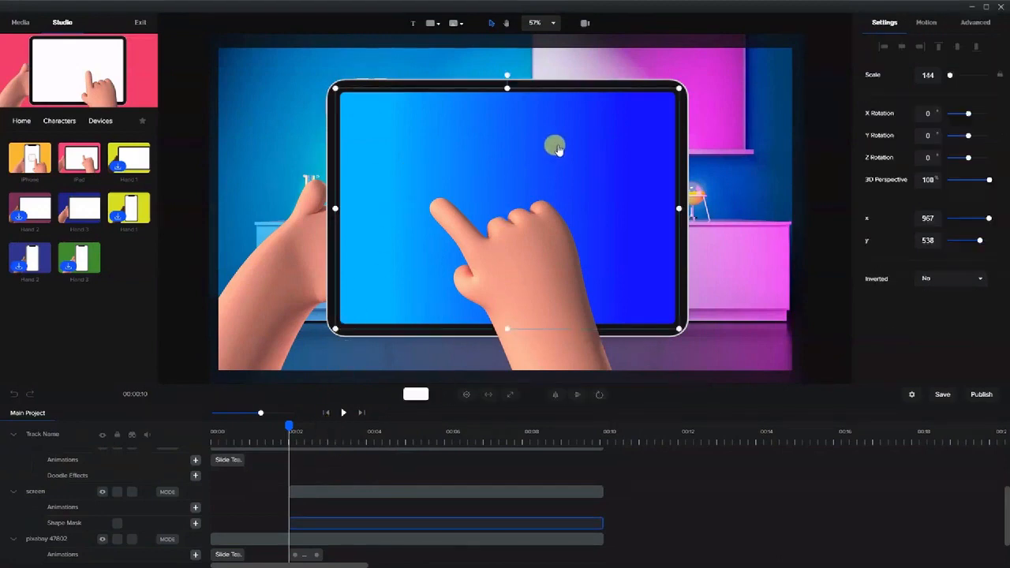
- Add an animation with Position enabled to the screen rectangle at about 2 seconds
{"action": "left_click", "coordinate": [315, 489]}
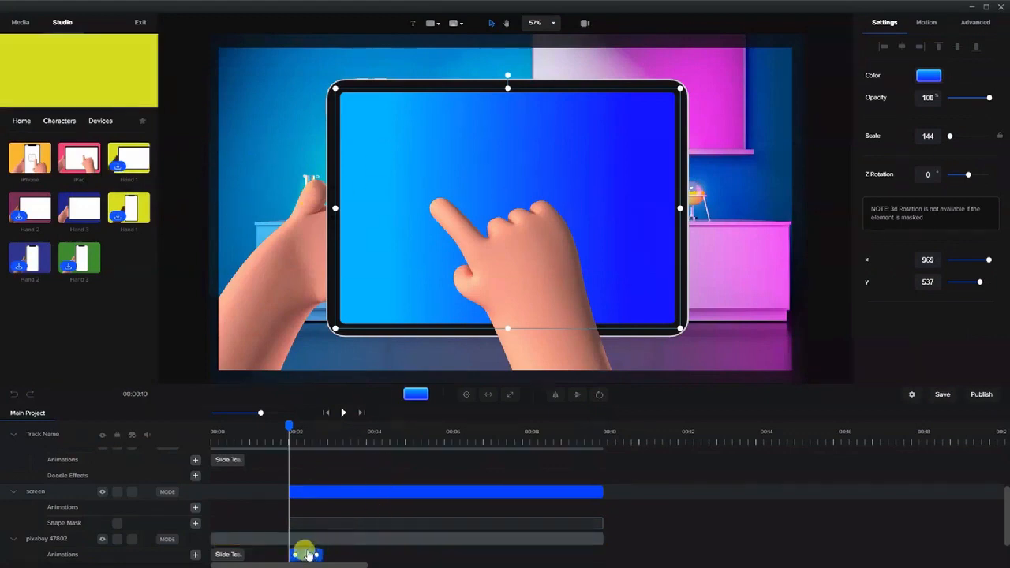
{"action": "left_click", "coordinate": [196, 507]}
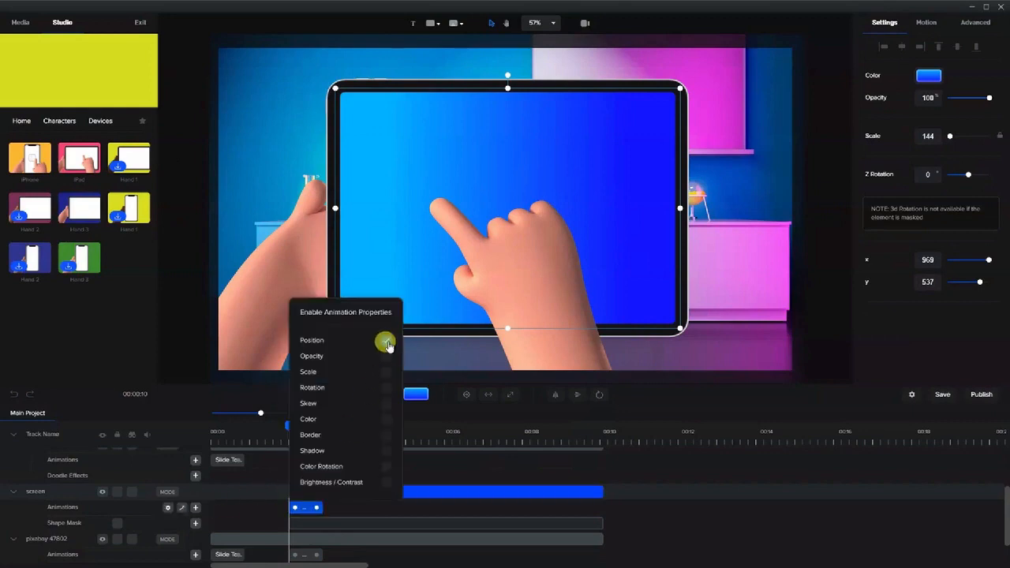
{"action": "left_click", "coordinate": [413, 483]}
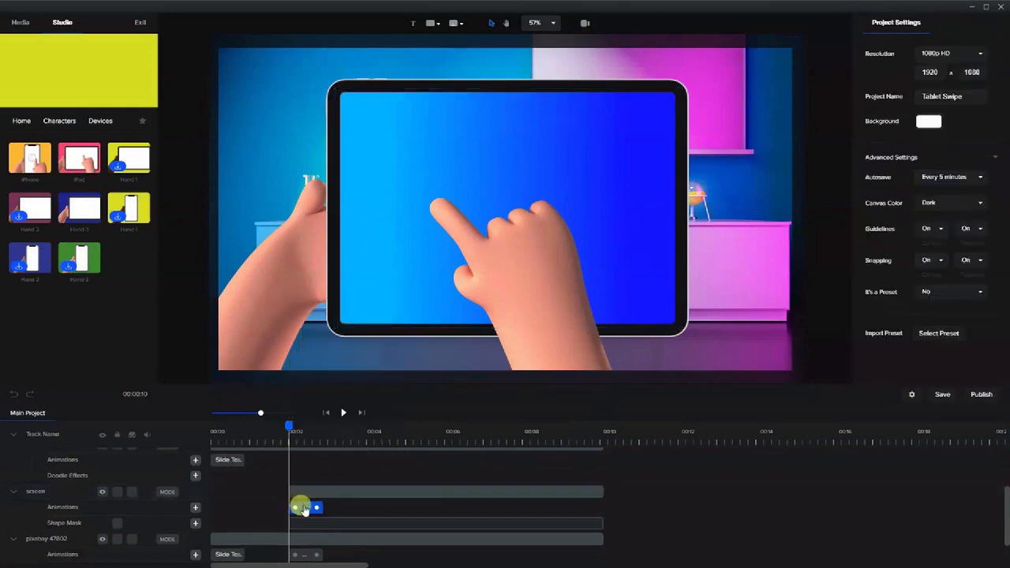
- Shift the animation slightly later and, just ahead of it, slide the screen rectangle left out of the tablet frame to x -181
{"action": "left_click", "coordinate": [311, 508]}
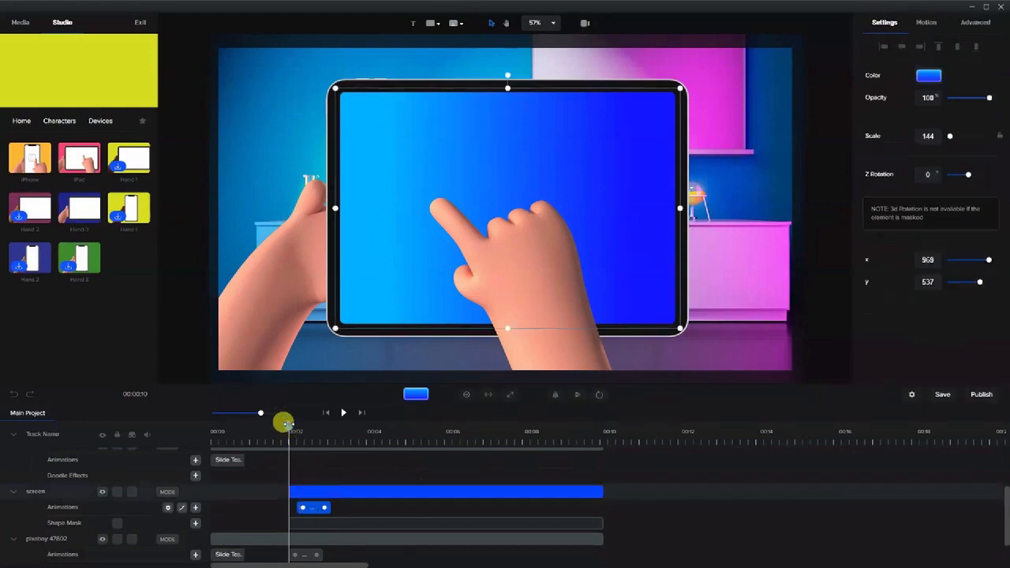
{"action": "left_click_drag", "start_coordinate": [284, 424], "coordinate": [288, 426]}
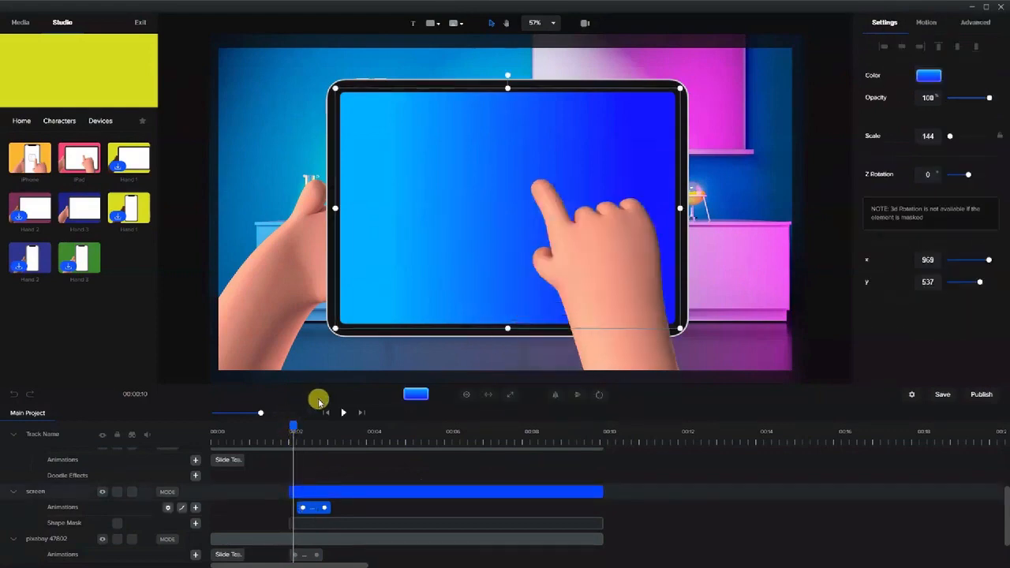
{"action": "key", "text": "shift+Left"}
{"action": "key", "text": "shift+Left"}
{"action": "key", "text": "shift+Left"}
{"action": "key", "text": "shift+Left"}
{"action": "key", "text": "shift+Left"}
{"action": "key", "text": "shift+Left"}
{"action": "key", "text": "shift+Left"}
{"action": "key", "text": "shift+Left"}
{"action": "key", "text": "shift+Left"}
{"action": "key", "text": "shift+Left"}
{"action": "key", "text": "shift+Left"}
{"action": "key", "text": "shift+Left"}
{"action": "key", "text": "shift+Left"}
{"action": "key", "text": "shift+Left"}
{"action": "key", "text": "shift+Left"}
{"action": "key", "text": "shift+Left"}
{"action": "key", "text": "shift+Left"}
{"action": "key", "text": "shift+Left"}
{"action": "key", "text": "shift+Left"}
{"action": "key", "text": "shift+Left"}
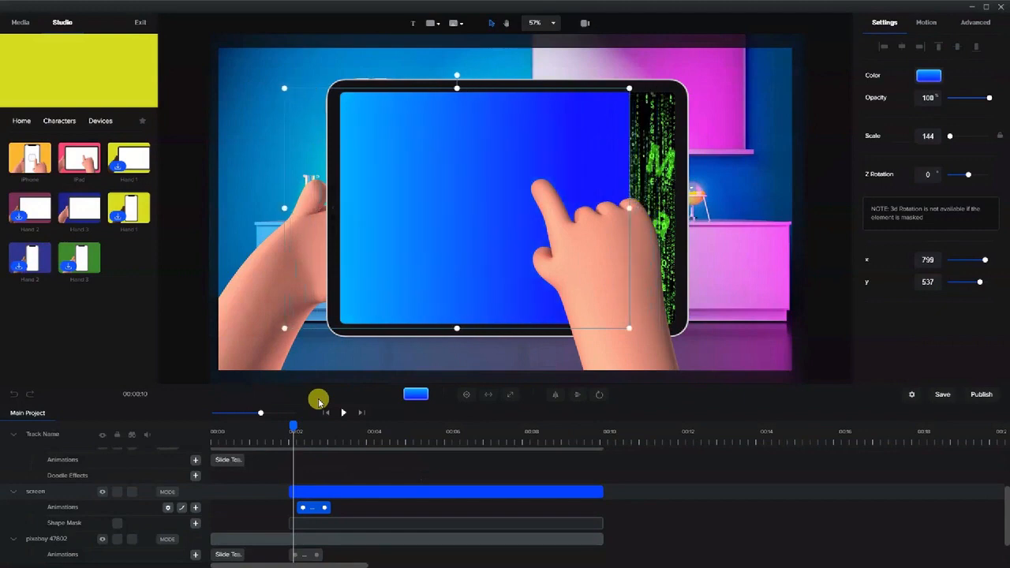
{"action": "key", "text": "shift+Left"}
{"action": "key", "text": "shift+Left"}
{"action": "key", "text": "shift+Left"}
{"action": "key", "text": "shift+Left"}
{"action": "key", "text": "shift+Left"}
{"action": "key", "text": "shift+Left"}
{"action": "key", "text": "shift+Left"}
{"action": "key", "text": "shift+Left"}
{"action": "key", "text": "shift+Left"}
{"action": "key", "text": "shift+Left"}
{"action": "key", "text": "shift+Left"}
{"action": "key", "text": "shift+Left"}
{"action": "key", "text": "shift+Left"}
{"action": "key", "text": "shift+Left"}
{"action": "key", "text": "shift+Left"}
{"action": "key", "text": "shift+Left"}
{"action": "key", "text": "shift+Left"}
{"action": "key", "text": "shift+Left"}
{"action": "key", "text": "shift+Left"}
{"action": "key", "text": "shift+Left"}
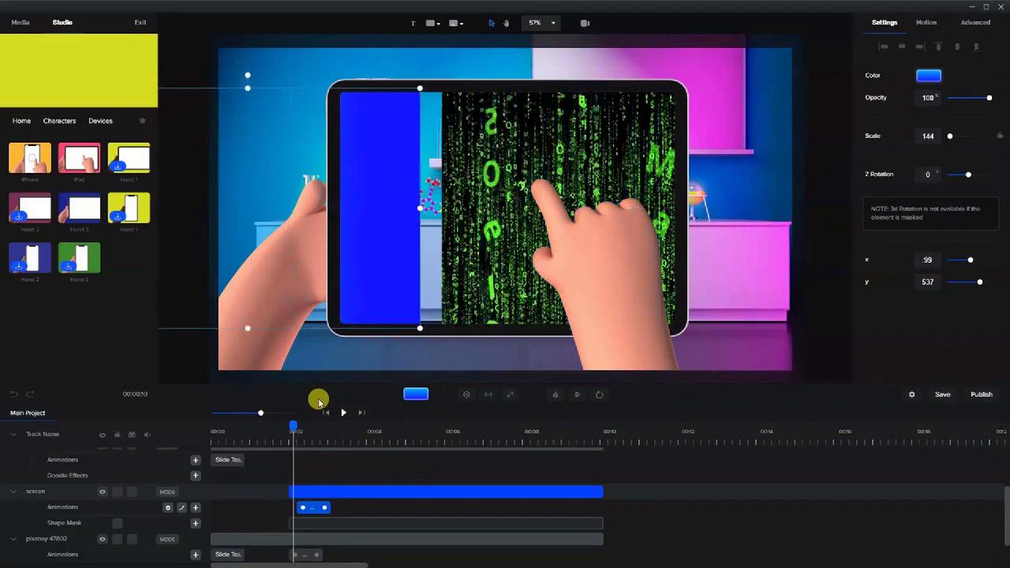
{"action": "key", "text": "shift+Left"}
{"action": "key", "text": "shift+Left"}
{"action": "key", "text": "shift+Left"}
{"action": "key", "text": "shift+Left"}
{"action": "key", "text": "shift+Left"}
{"action": "key", "text": "shift+Left"}
{"action": "key", "text": "shift+Left"}
{"action": "key", "text": "shift+Left"}
{"action": "key", "text": "shift+Left"}
{"action": "key", "text": "shift+Left"}
{"action": "key", "text": "shift+Left"}
{"action": "key", "text": "shift+Left"}
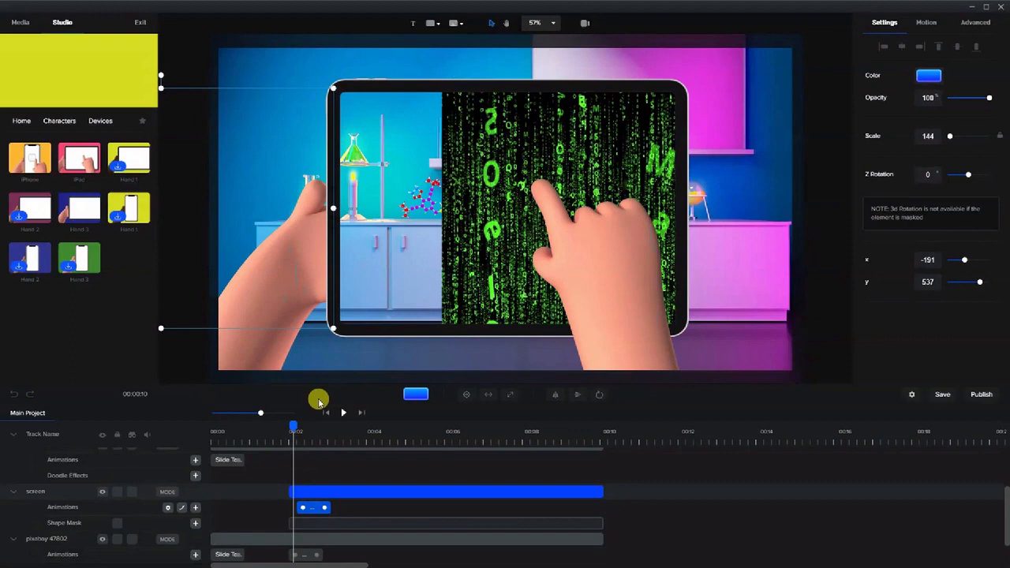
{"action": "key", "text": "shift+Right"}
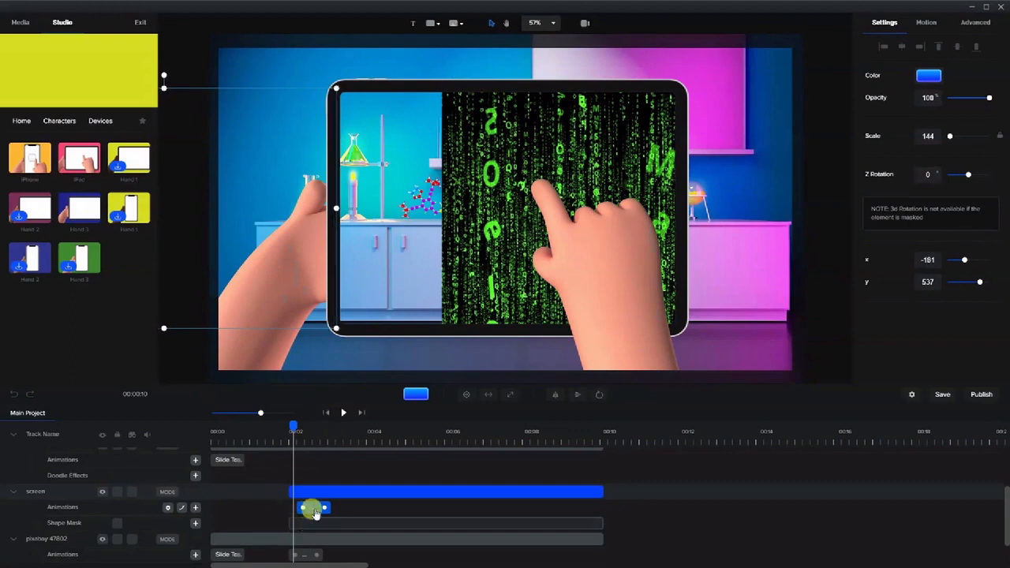
- Move the screen animation back to start at 2 seconds and nudge the rectangle's start position right to x -167
{"action": "left_click_drag", "start_coordinate": [311, 507], "coordinate": [293, 513]}
{"action": "left_click_drag", "start_coordinate": [292, 427], "coordinate": [312, 437]}
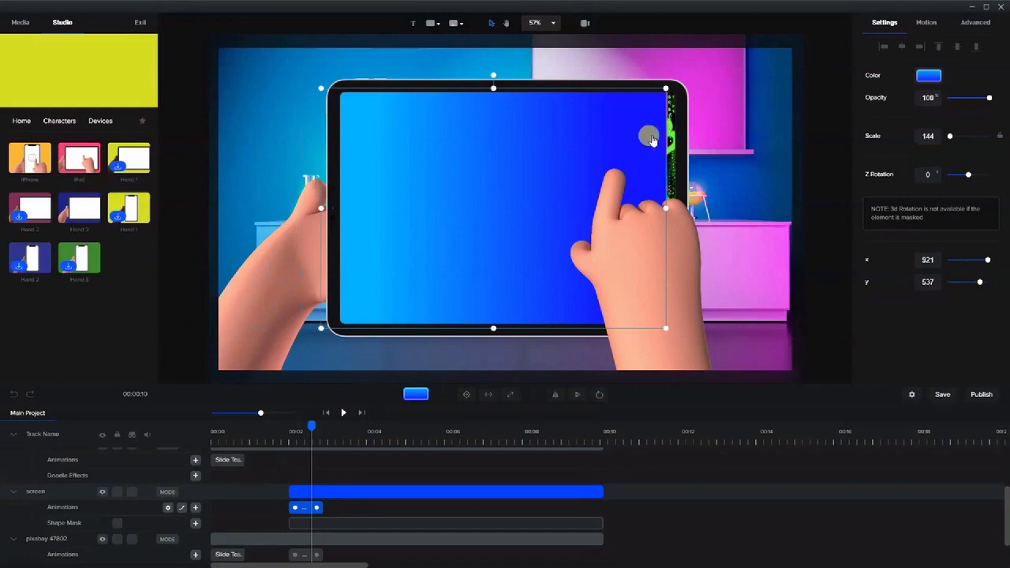
{"action": "left_click_drag", "start_coordinate": [312, 422], "coordinate": [289, 430]}
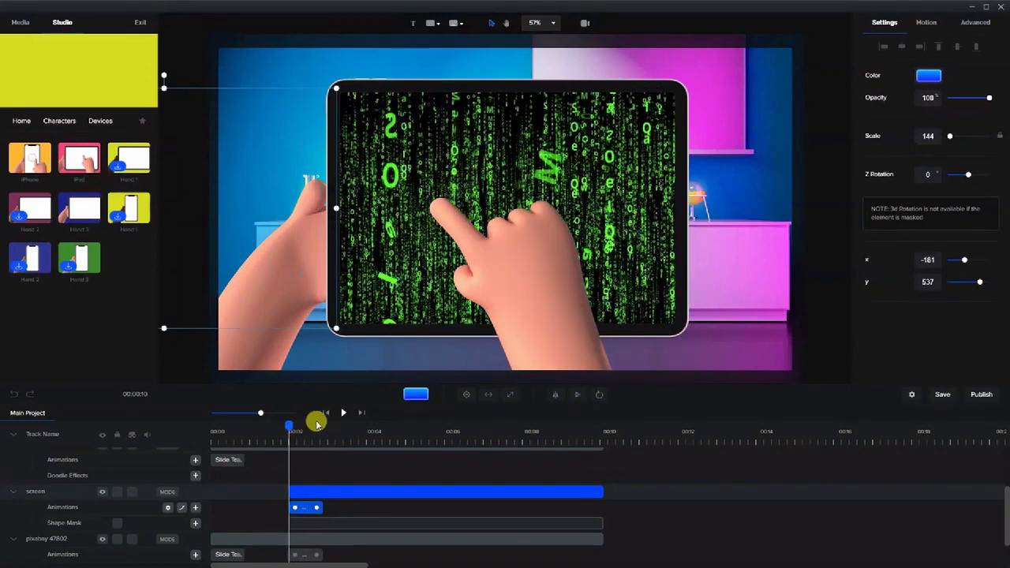
{"action": "scroll", "coordinate": [317, 424], "scroll_direction": "right", "scroll_amount": 5}
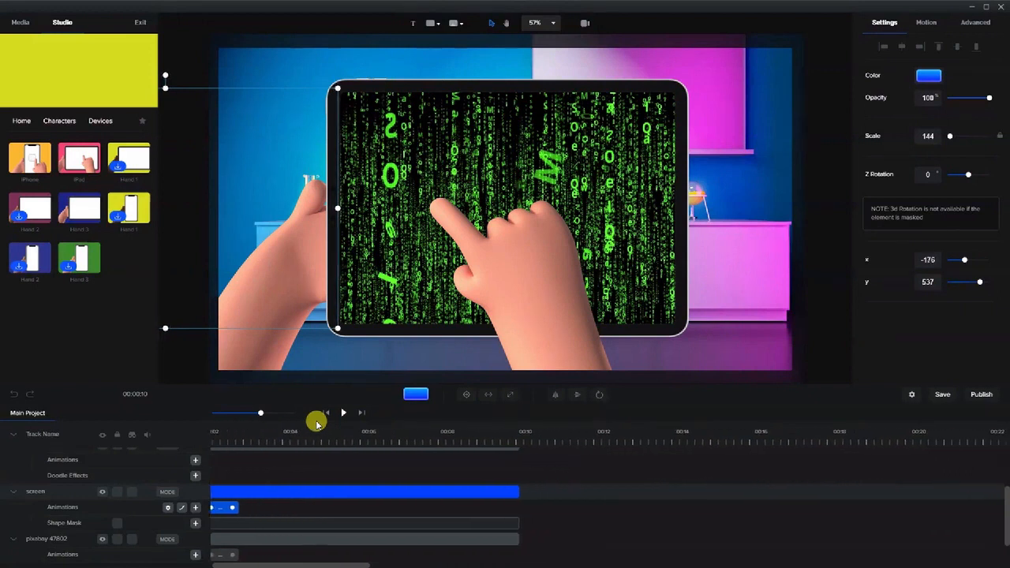
{"action": "scroll", "coordinate": [317, 424], "scroll_direction": "right", "scroll_amount": 4}
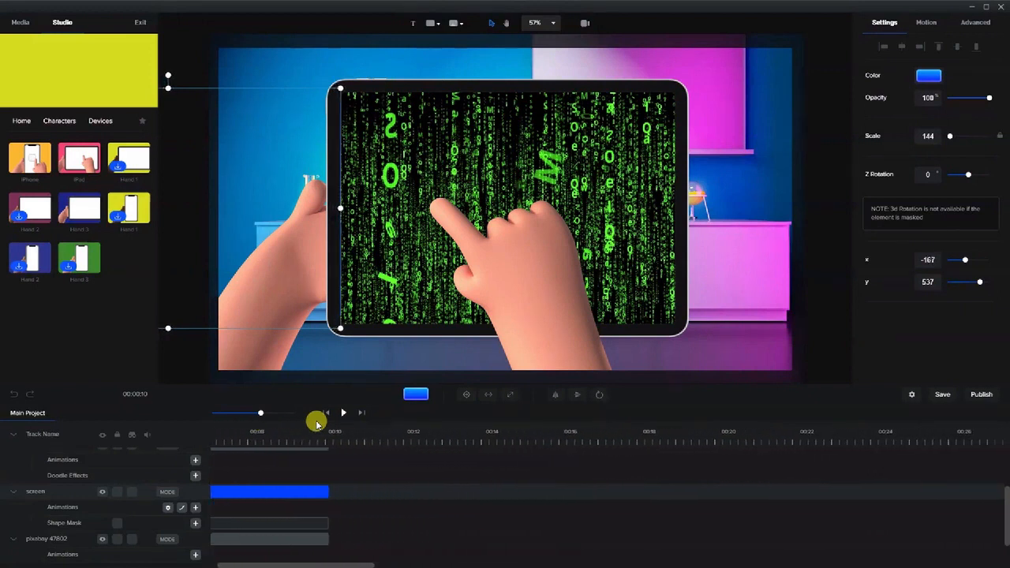
{"action": "left_click_drag", "start_coordinate": [351, 563], "coordinate": [345, 563]}
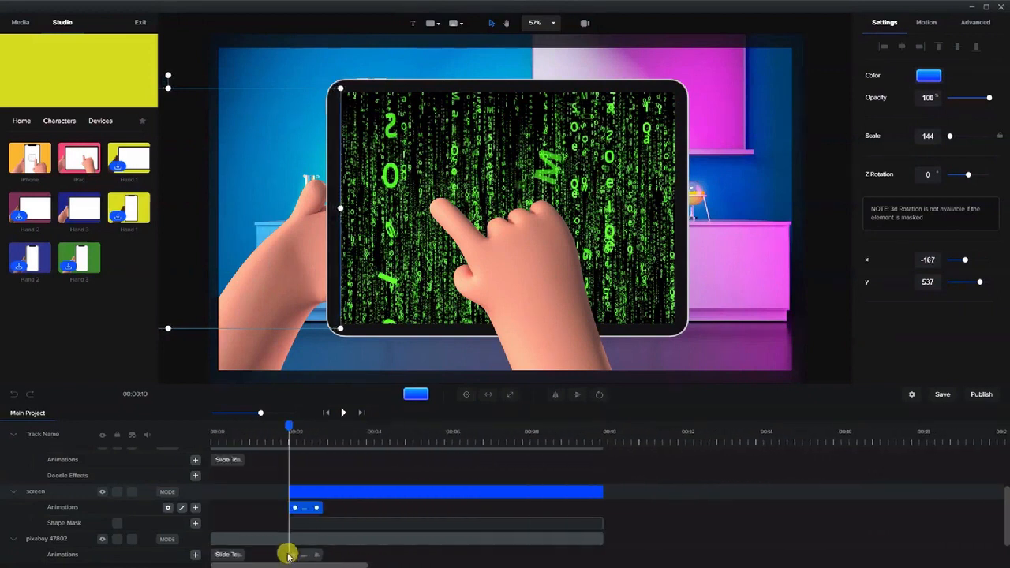
- Play the scene from the beginning to check the swipe, then place the playhead at about 3 seconds
{"action": "left_click", "coordinate": [326, 413]}
{"action": "left_click", "coordinate": [344, 412]}
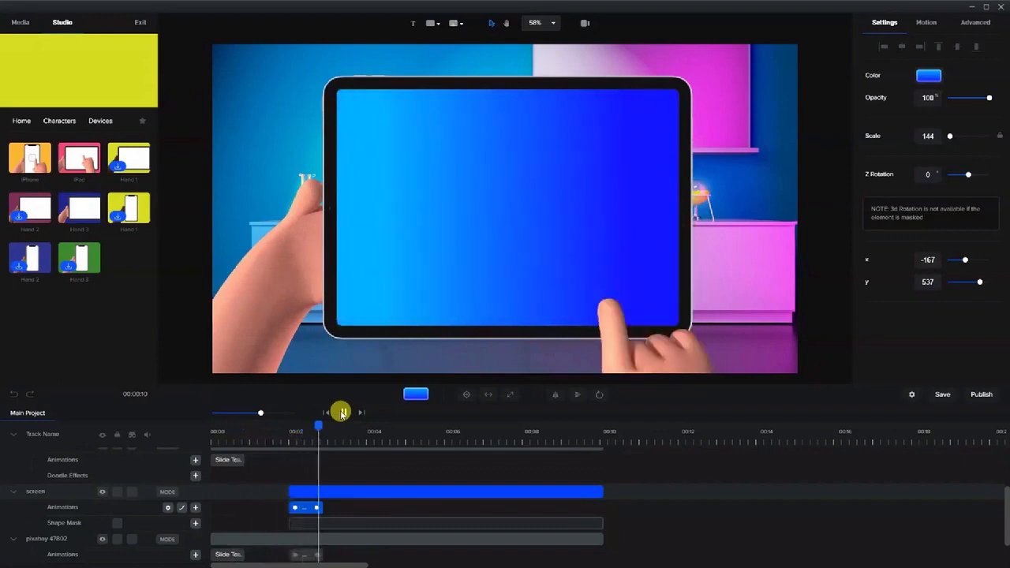
{"action": "left_click", "coordinate": [342, 413]}
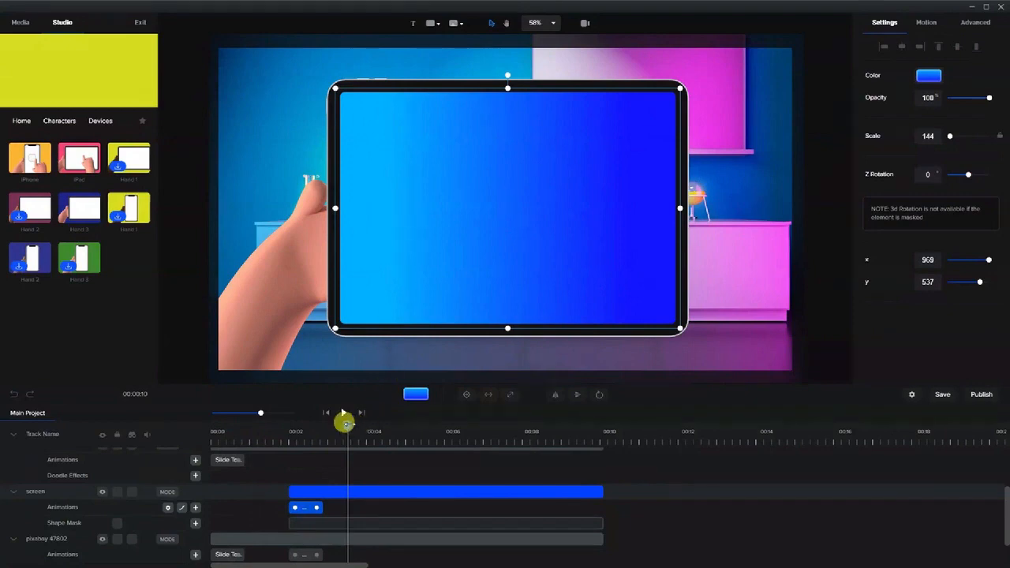
{"action": "mouse_move", "coordinate": [341, 424]}
{"action": "left_mouse_down"}
{"action": "mouse_move", "coordinate": [315, 422]}
{"action": "mouse_move", "coordinate": [325, 426]}
{"action": "left_mouse_up"}
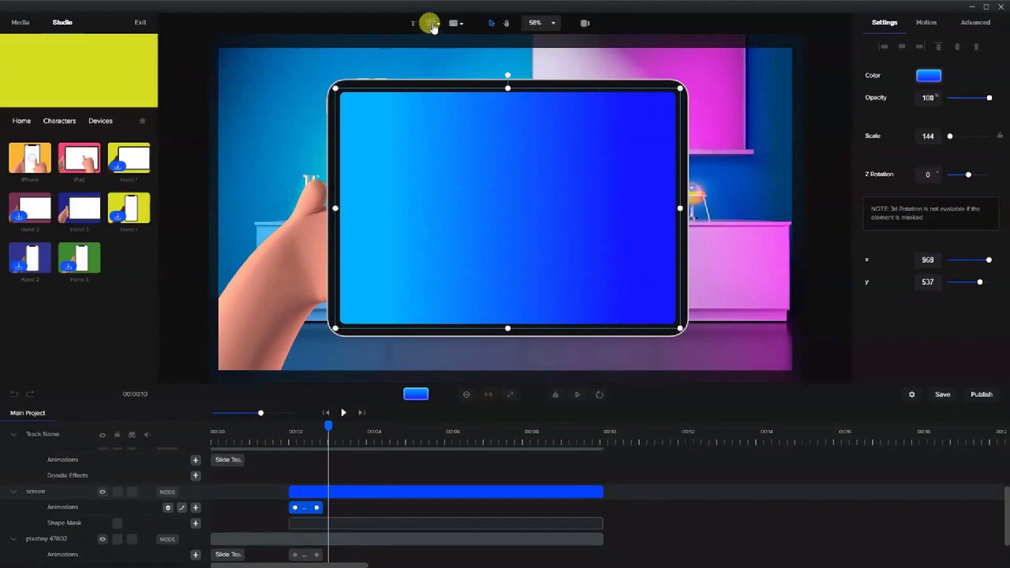
- Add a white rectangle shape to the tablet screen and reduce its height from the lower edge until its y is 487
{"action": "left_click", "coordinate": [430, 23]}
{"action": "left_click", "coordinate": [399, 83]}
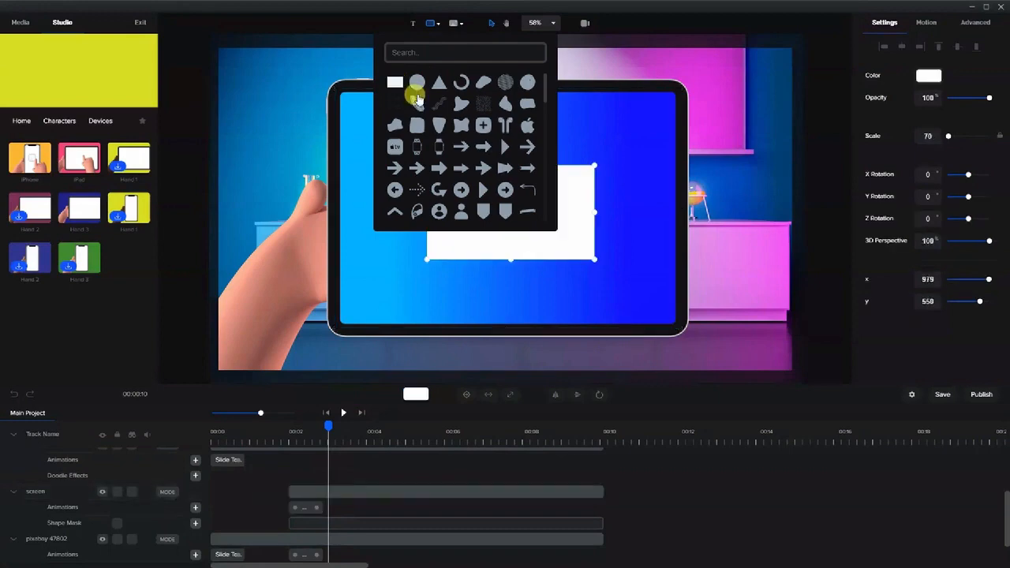
{"action": "left_click", "coordinate": [572, 238]}
{"action": "left_click_drag", "start_coordinate": [510, 258], "coordinate": [510, 221]}
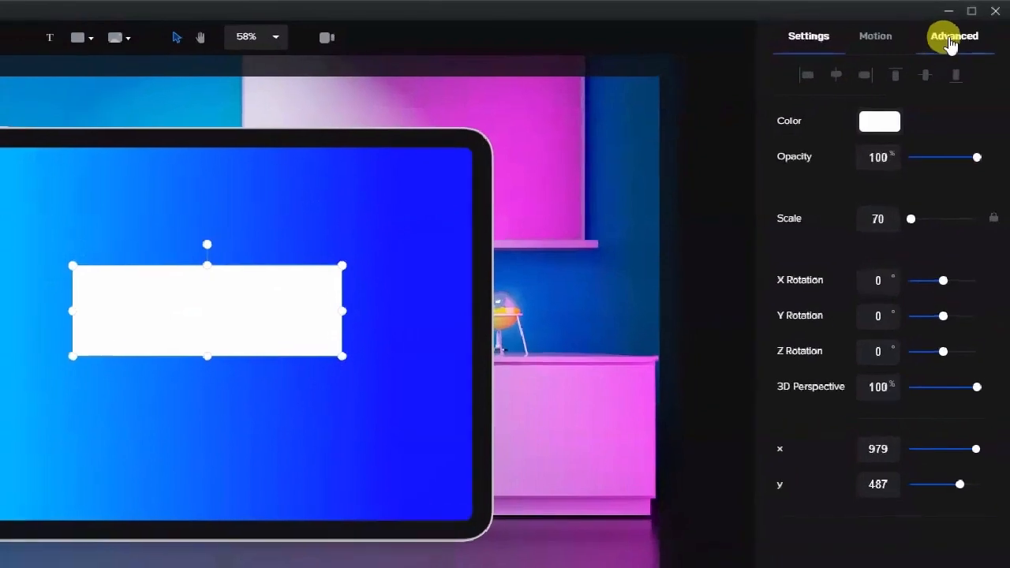
- Round the white rectangle's corners with a border radius of 35
{"action": "left_click", "coordinate": [975, 22]}
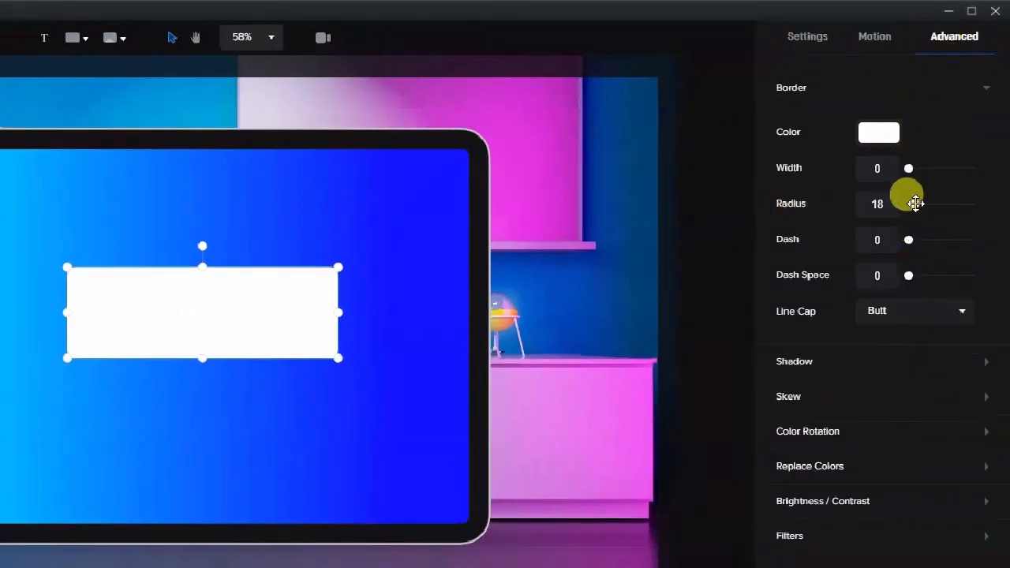
{"action": "left_click_drag", "start_coordinate": [914, 204], "coordinate": [920, 203]}
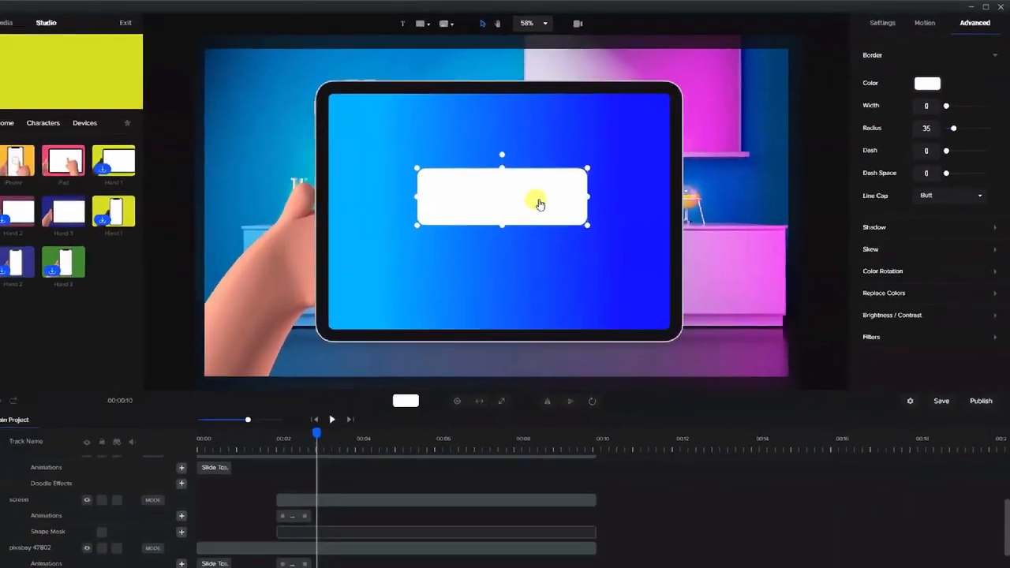
- Add a default text element over the white rounded rectangle
{"action": "left_click", "coordinate": [729, 179]}
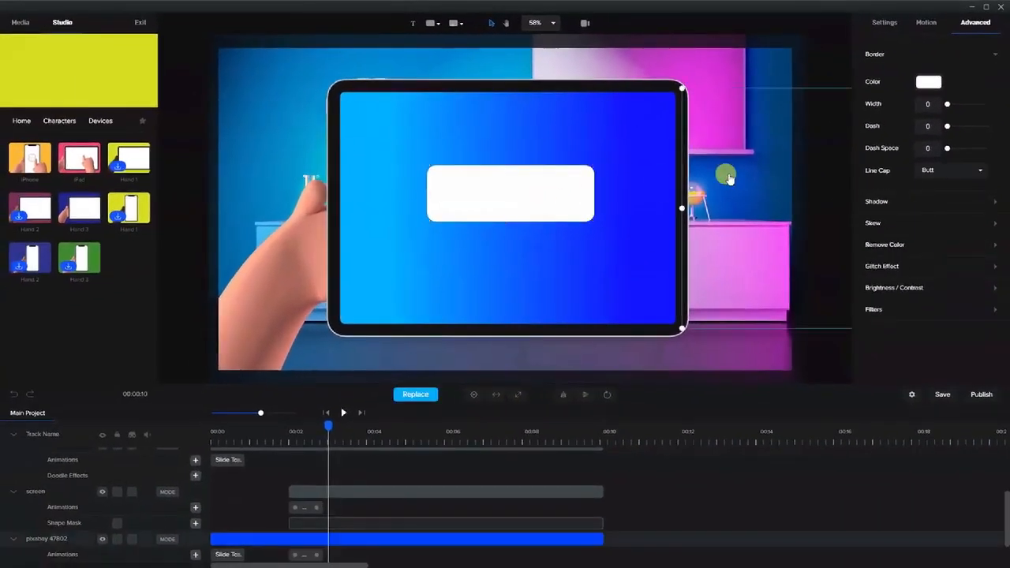
{"action": "left_click", "coordinate": [522, 194]}
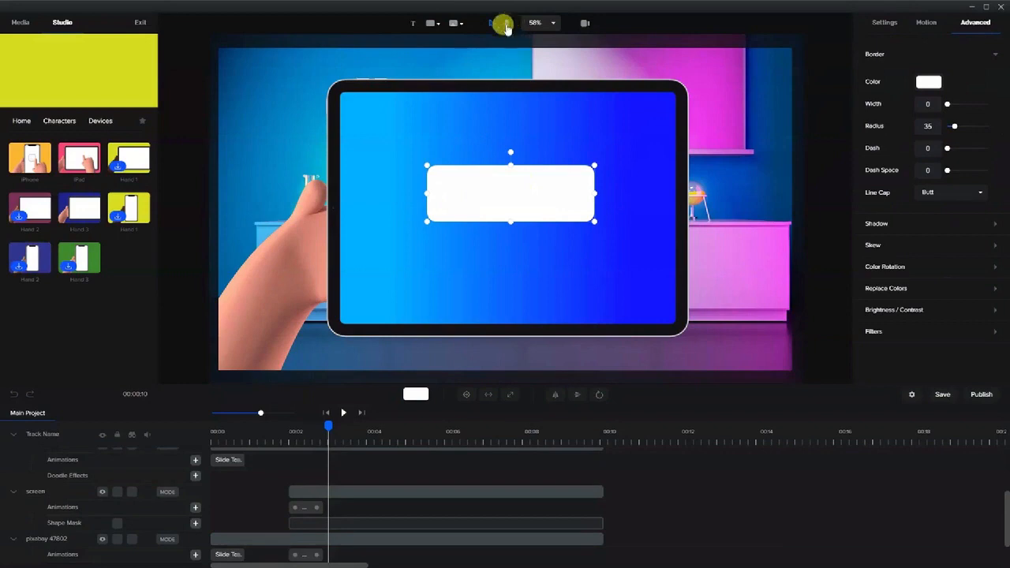
{"action": "left_click", "coordinate": [413, 29]}
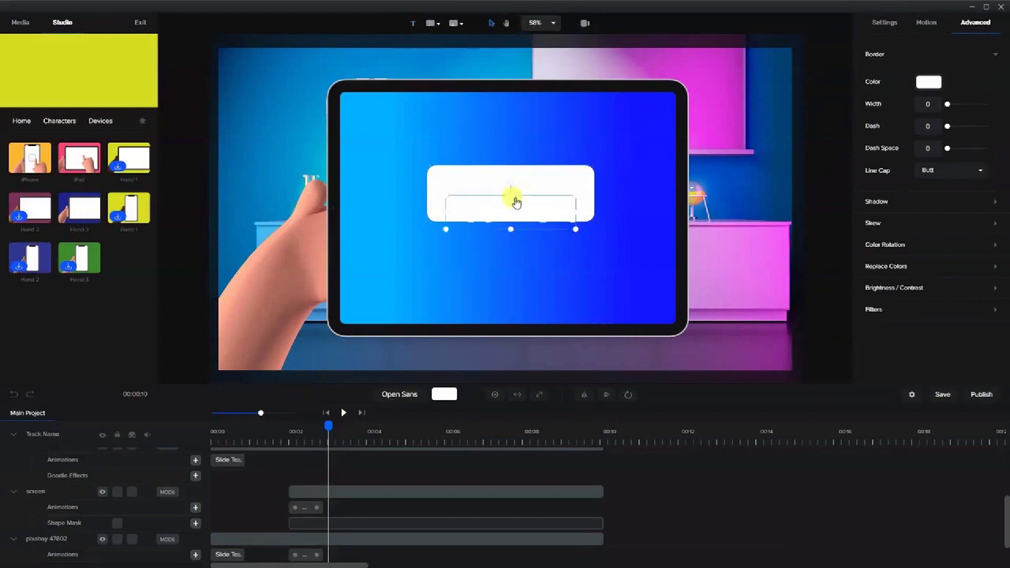
- Set the new text's border color to blue #0000FF
{"action": "left_click", "coordinate": [927, 82]}
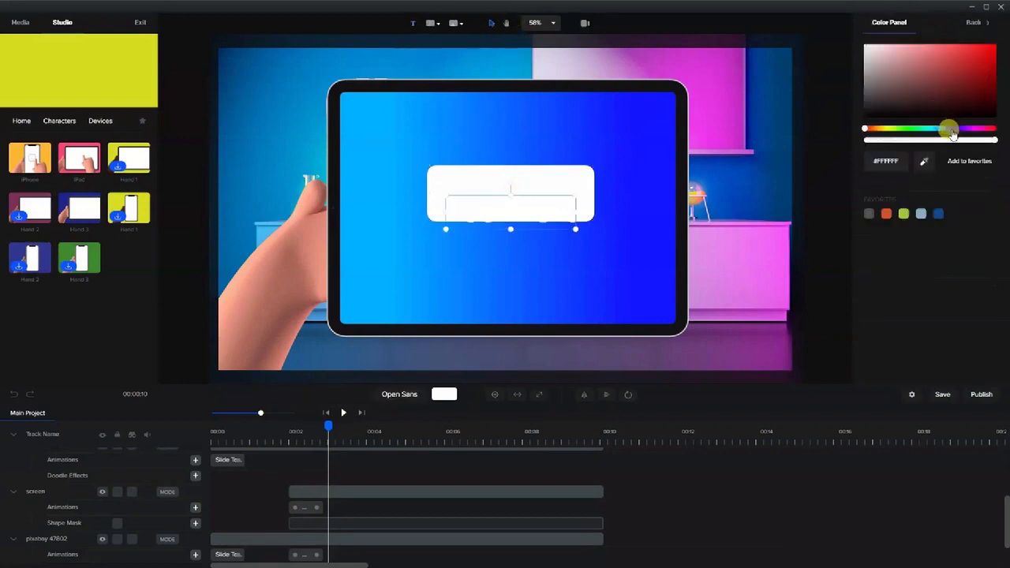
{"action": "left_click", "coordinate": [951, 129]}
{"action": "left_click", "coordinate": [993, 44]}
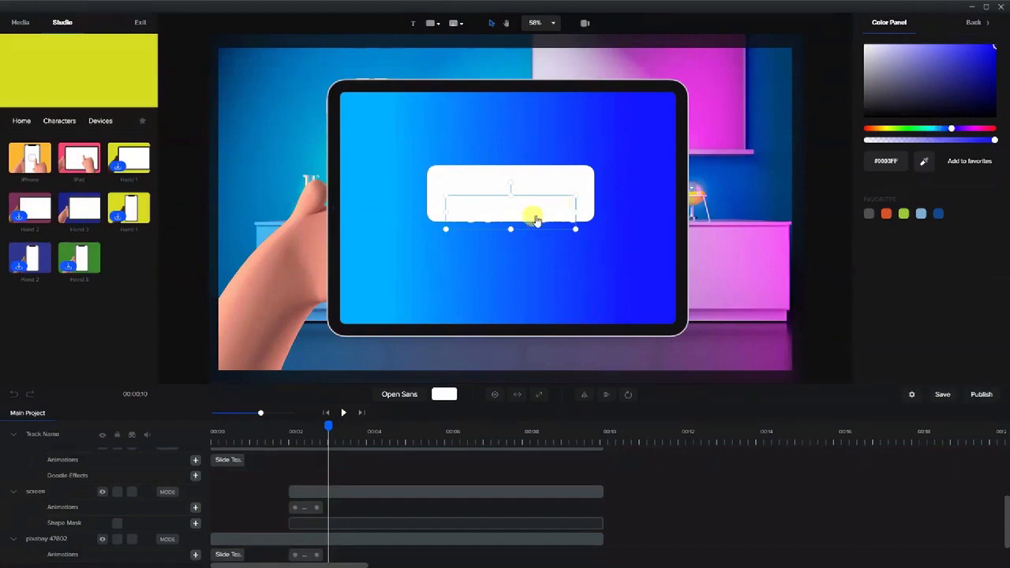
- Move the text element up until it sits centered inside the white rectangle
{"action": "left_click", "coordinate": [484, 210]}
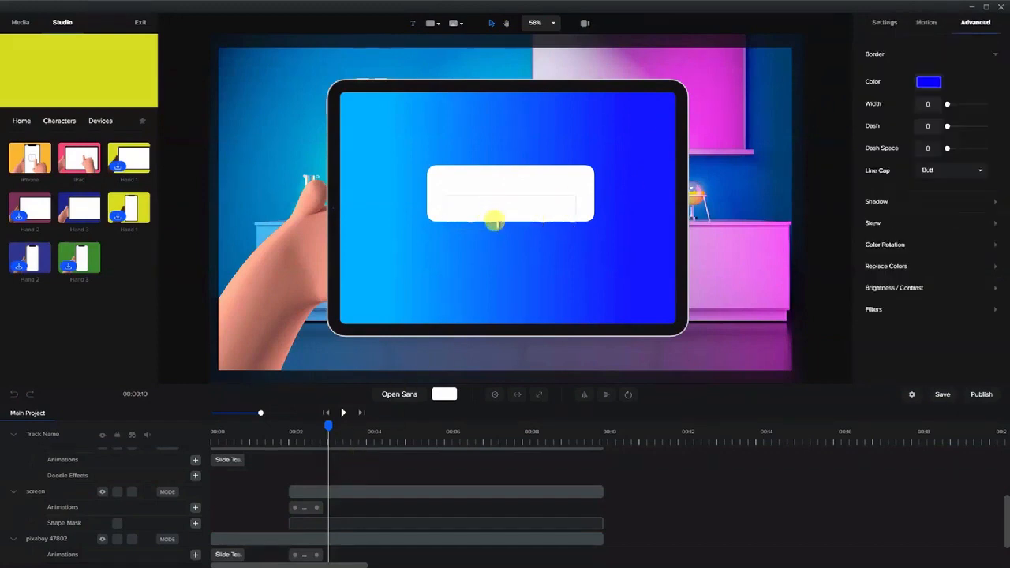
{"action": "left_click", "coordinate": [541, 207]}
{"action": "left_click_drag", "start_coordinate": [541, 208], "coordinate": [542, 191]}
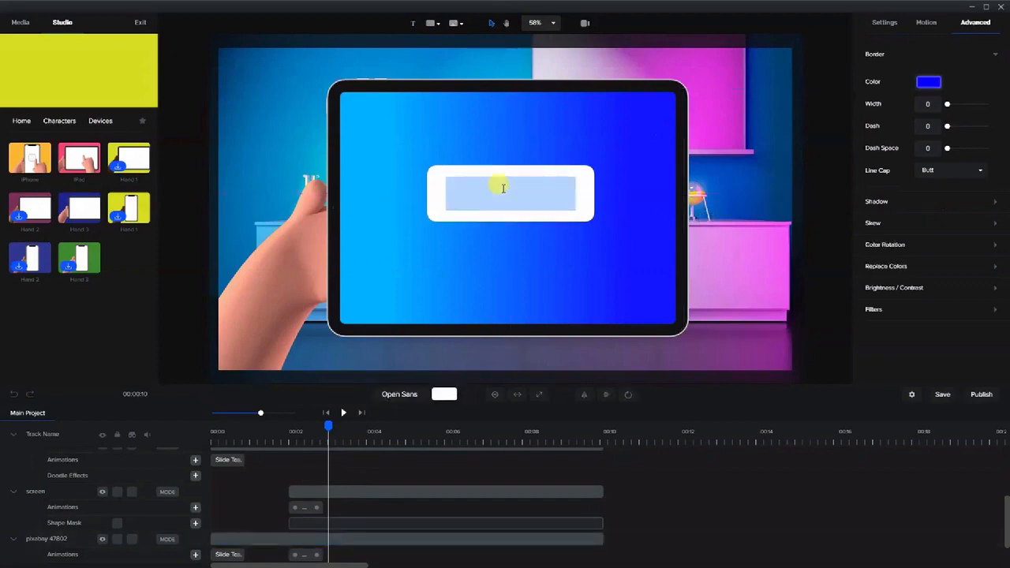
{"action": "left_click", "coordinate": [615, 194]}
{"action": "left_click", "coordinate": [550, 196]}
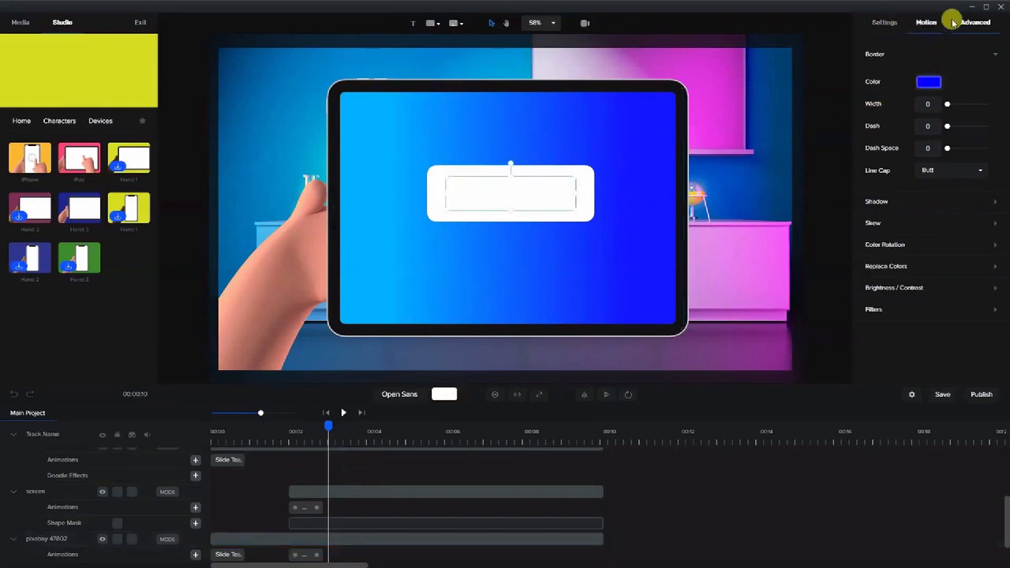
- Set the text's border color back to white #FFFFFF
{"action": "left_click", "coordinate": [931, 83]}
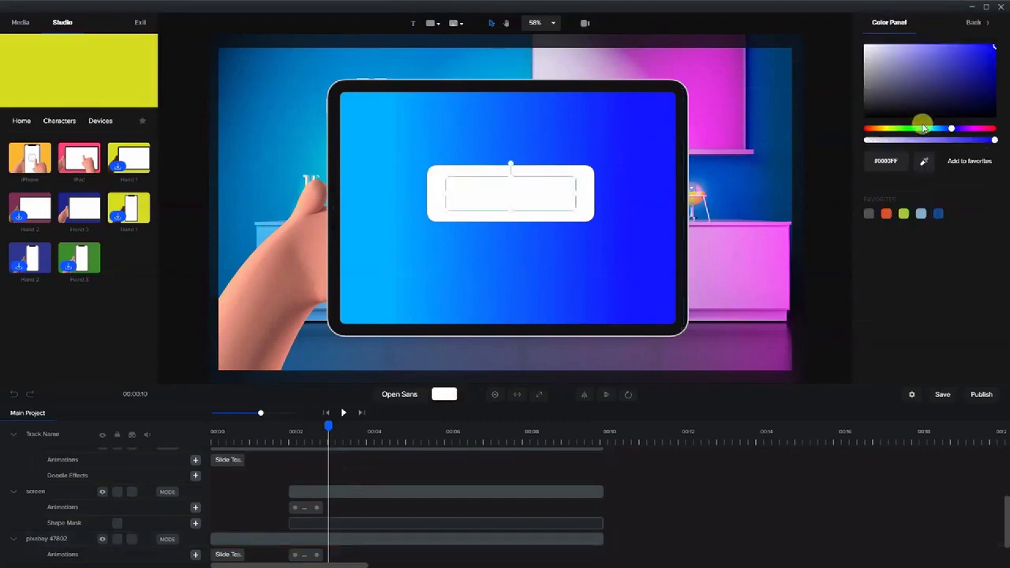
{"action": "left_click_drag", "start_coordinate": [900, 67], "coordinate": [856, 29]}
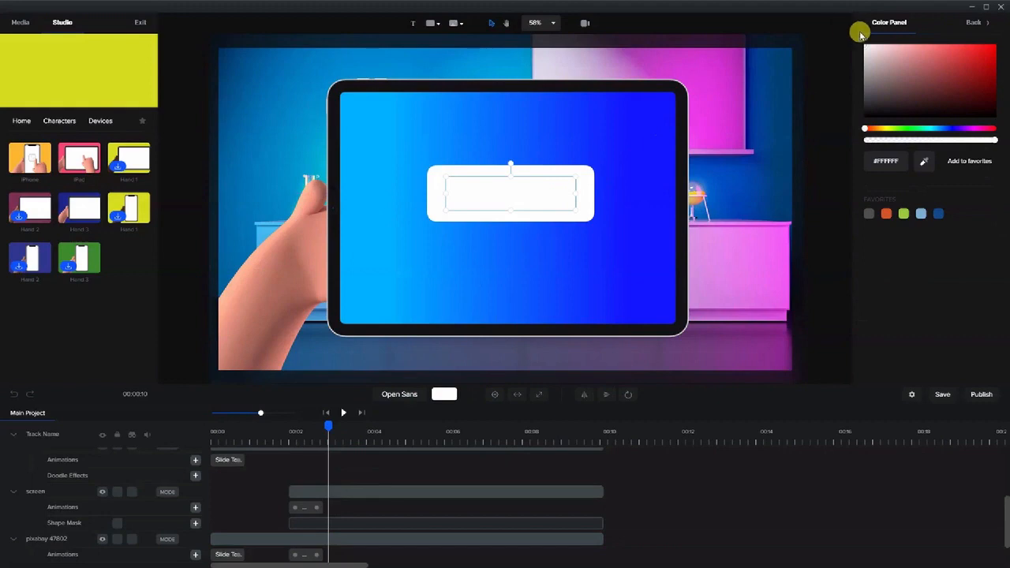
{"action": "left_click", "coordinate": [825, 228]}
- Set the fill color of the text inside the white rectangle to blue #0000FF
{"action": "left_click", "coordinate": [546, 191]}
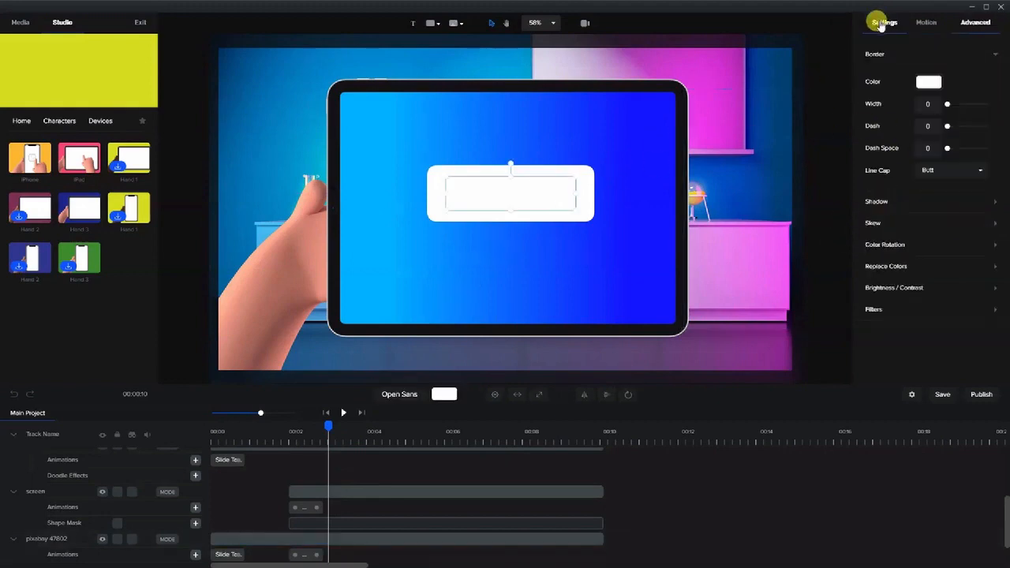
{"action": "left_click", "coordinate": [876, 20]}
{"action": "left_click", "coordinate": [928, 151]}
{"action": "left_click", "coordinate": [951, 151]}
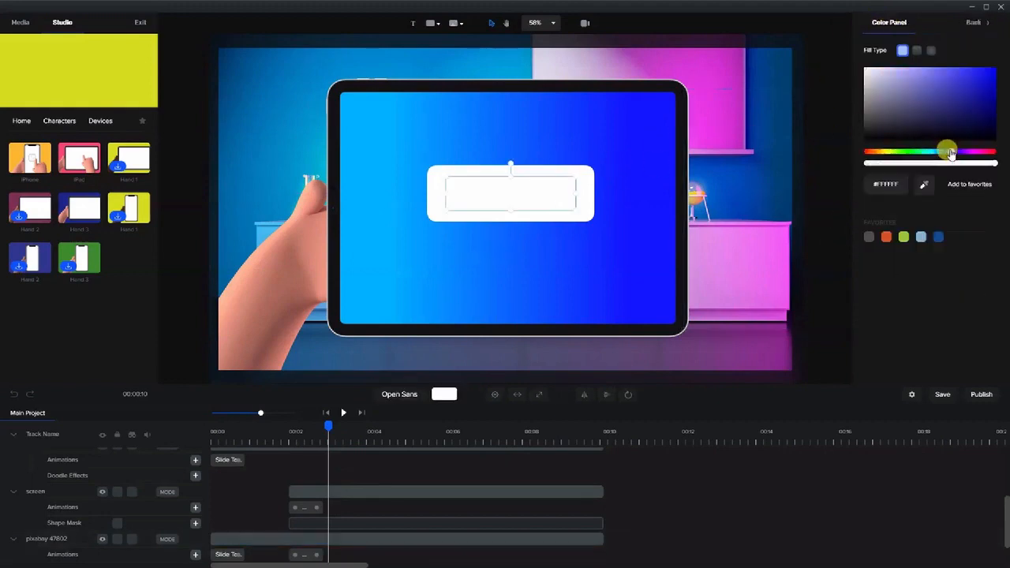
{"action": "left_click", "coordinate": [977, 85]}
{"action": "left_click", "coordinate": [993, 69]}
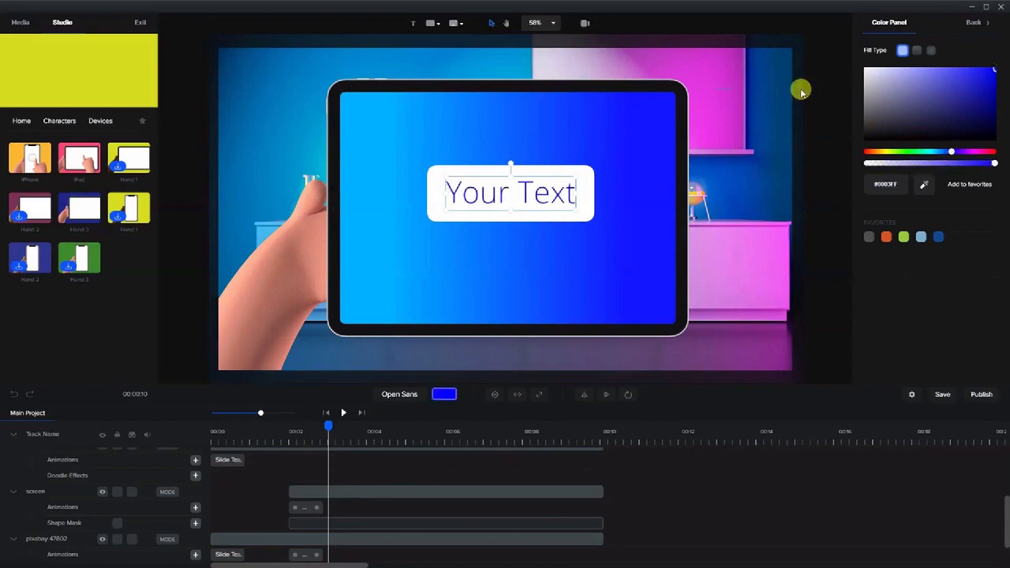
- Replace the placeholder text with "Press Here"
{"action": "double_click", "coordinate": [500, 197]}
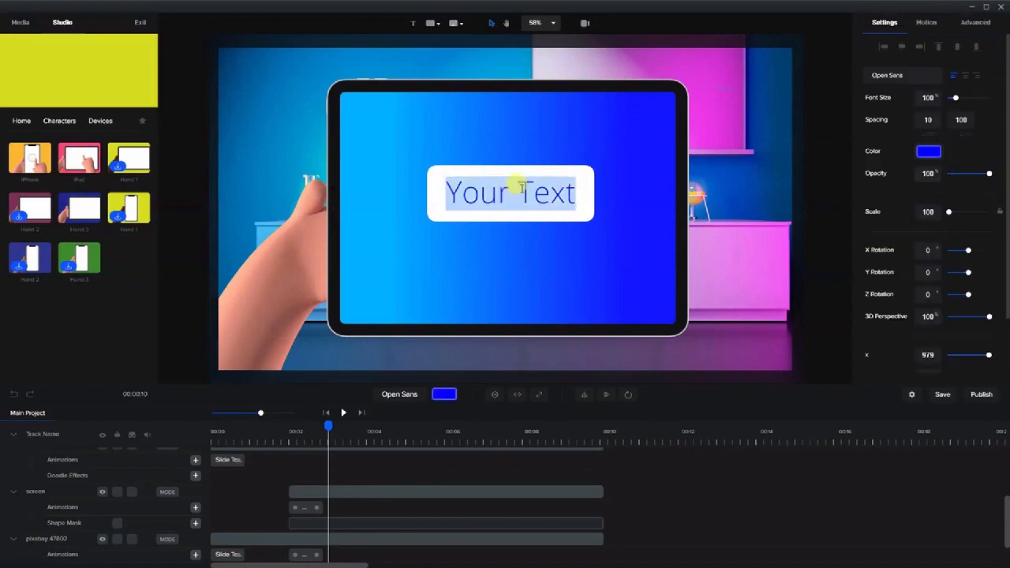
{"action": "type", "text": "P"}
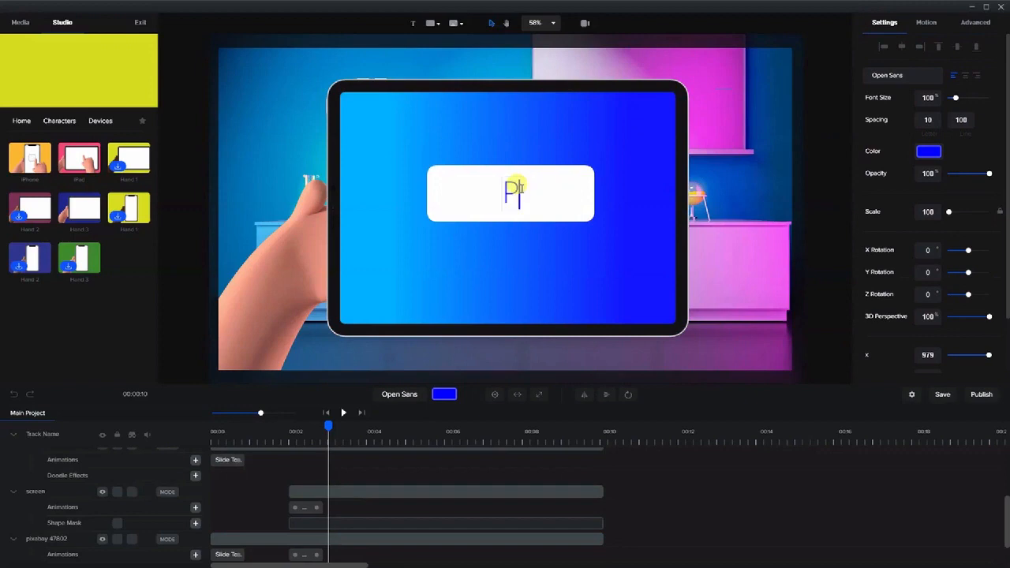
{"action": "type", "text": "ress Here"}
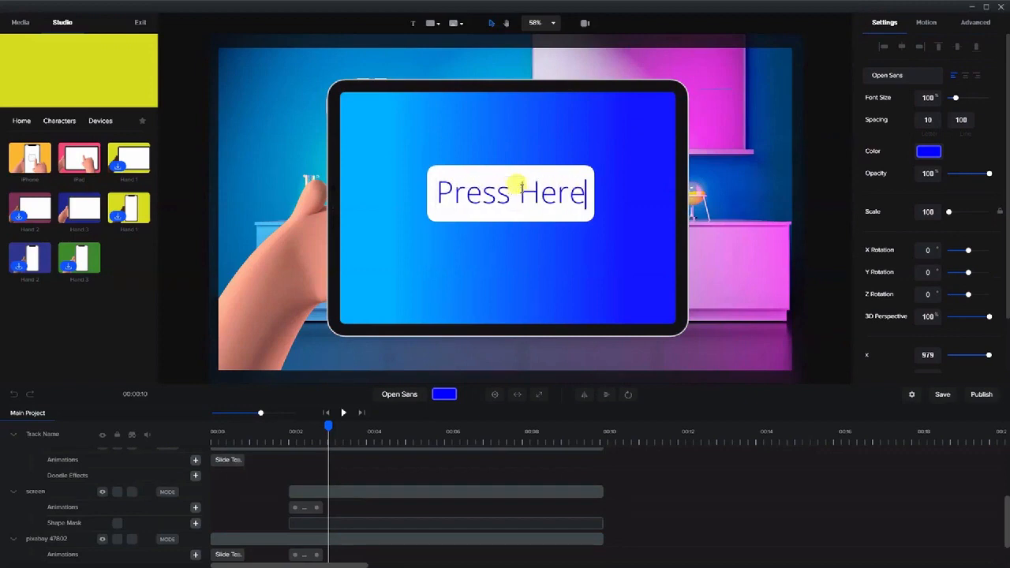
{"action": "left_click", "coordinate": [832, 69]}
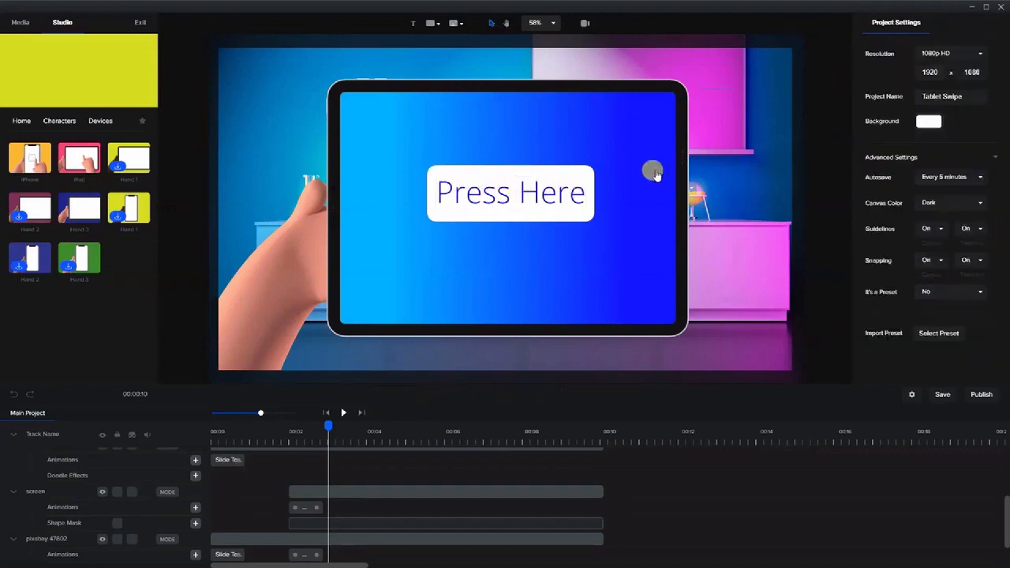
- Change the Press Here text's font to Bebas Neue and shift the text slightly left to x 967
{"action": "left_click", "coordinate": [553, 196]}
{"action": "left_click", "coordinate": [890, 73]}
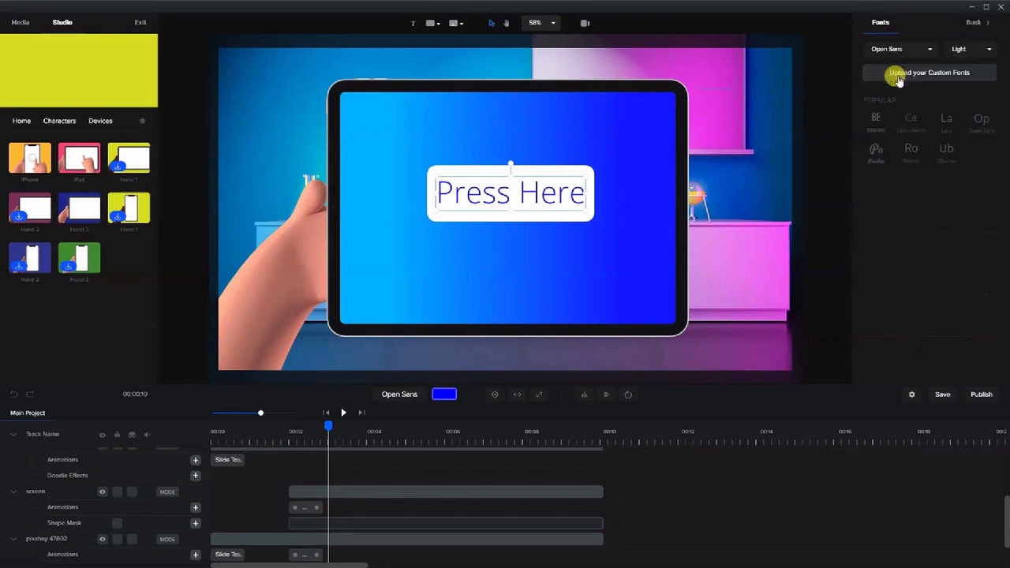
{"action": "left_click", "coordinate": [876, 119]}
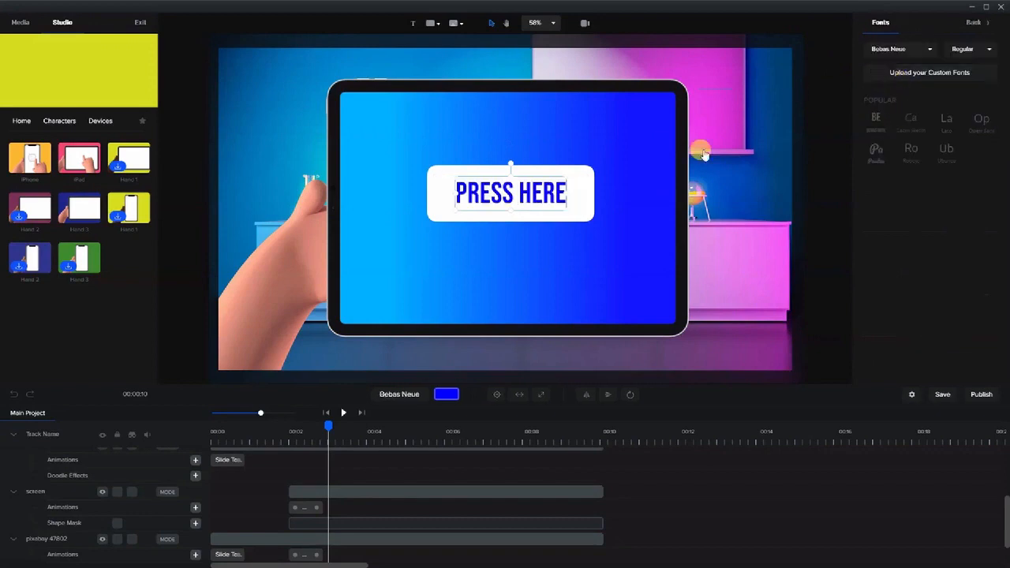
{"action": "left_click", "coordinate": [538, 198]}
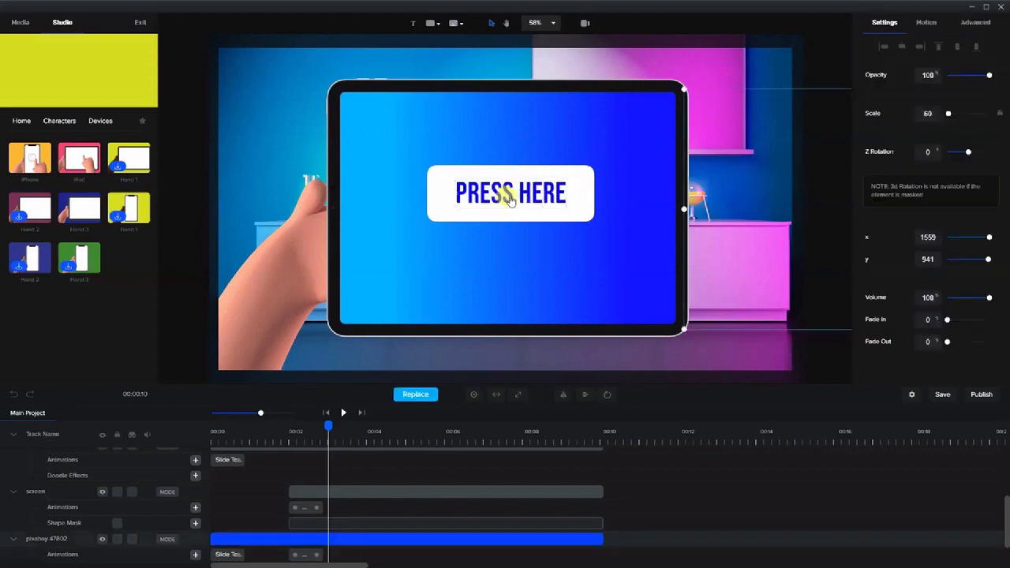
{"action": "left_click", "coordinate": [511, 200]}
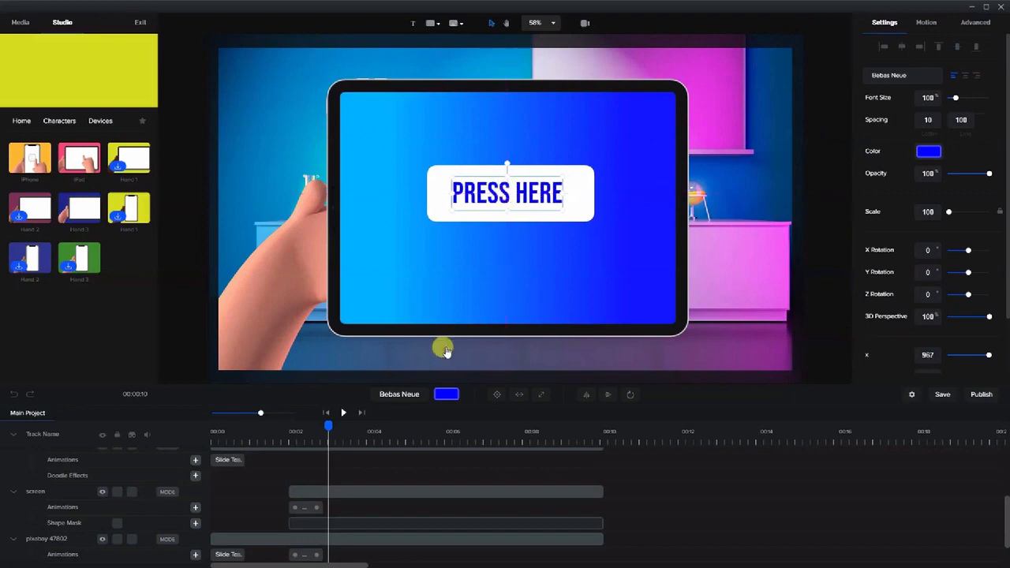
- Extend the Press Here and Rectangle clips on the timeline to end with the others at about 10 seconds
{"action": "scroll", "coordinate": [345, 474], "scroll_direction": "up", "scroll_amount": 5}
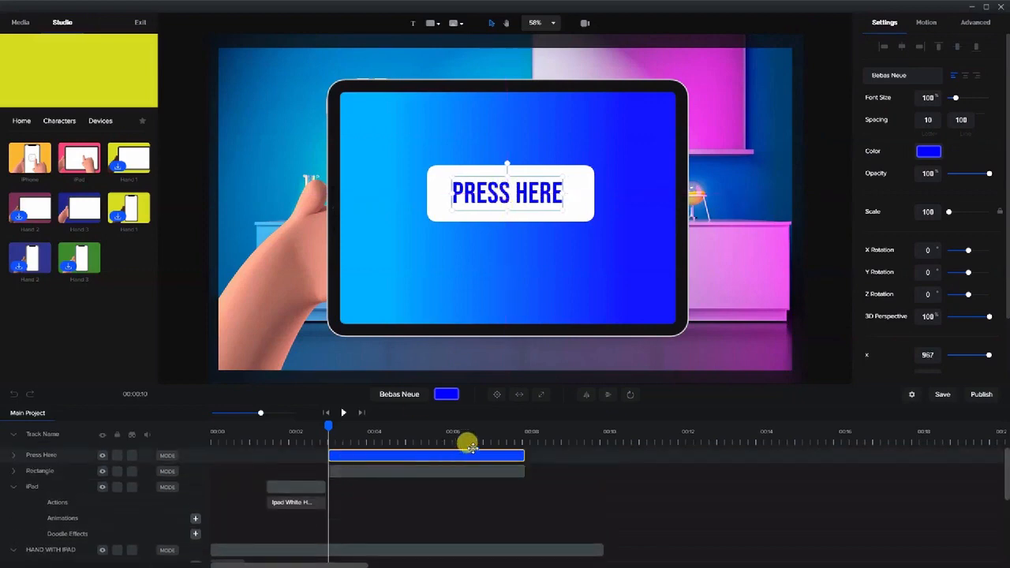
{"action": "left_click_drag", "start_coordinate": [471, 447], "coordinate": [603, 455]}
{"action": "left_click_drag", "start_coordinate": [521, 470], "coordinate": [600, 470]}
{"action": "left_click", "coordinate": [400, 471]}
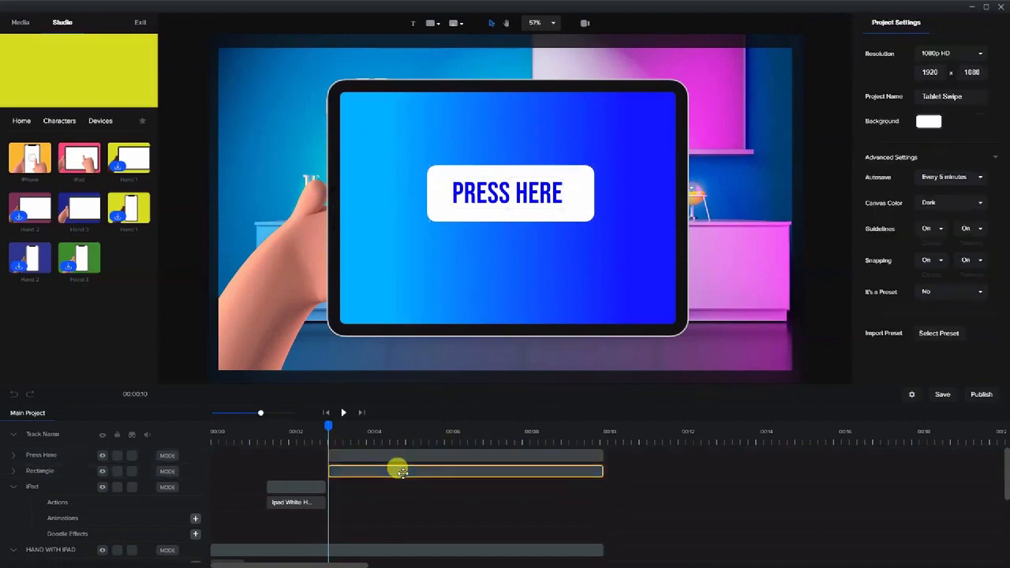
- Apply the Elastic Scale Up entrance motion from the Zoom group to the white rectangle
{"action": "left_click", "coordinate": [474, 471]}
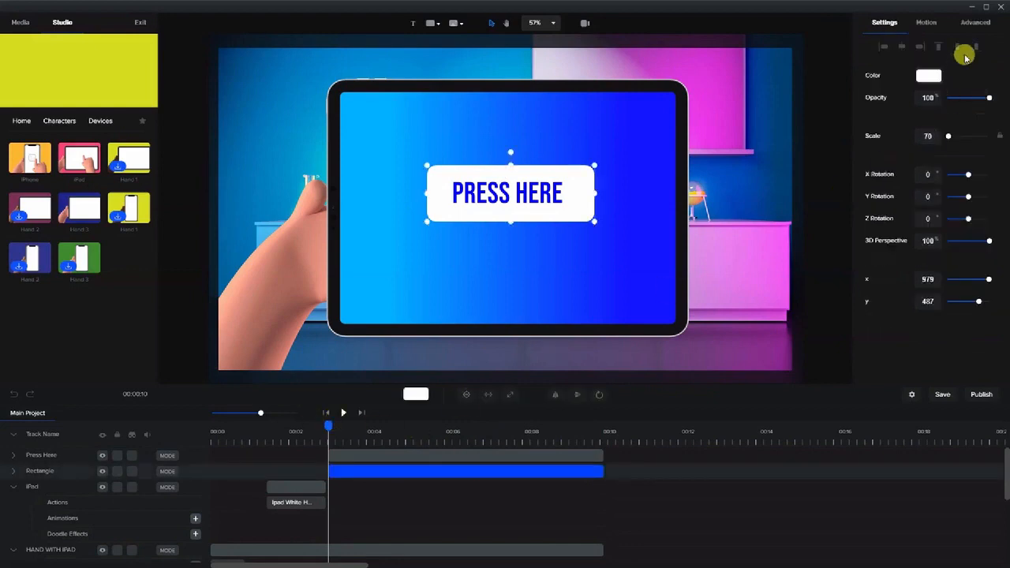
{"action": "left_click", "coordinate": [925, 22]}
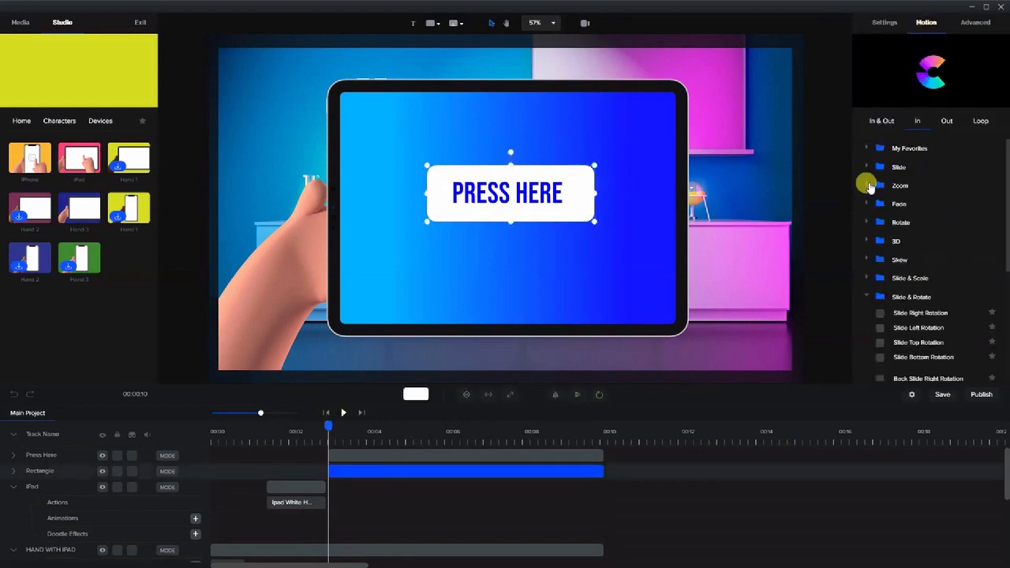
{"action": "left_click", "coordinate": [869, 186]}
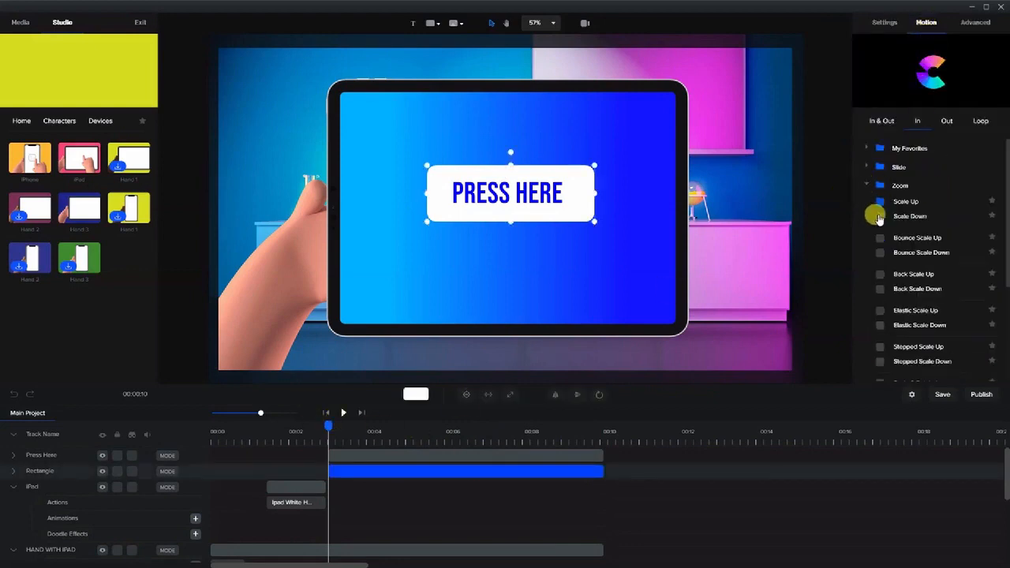
{"action": "left_click", "coordinate": [879, 312]}
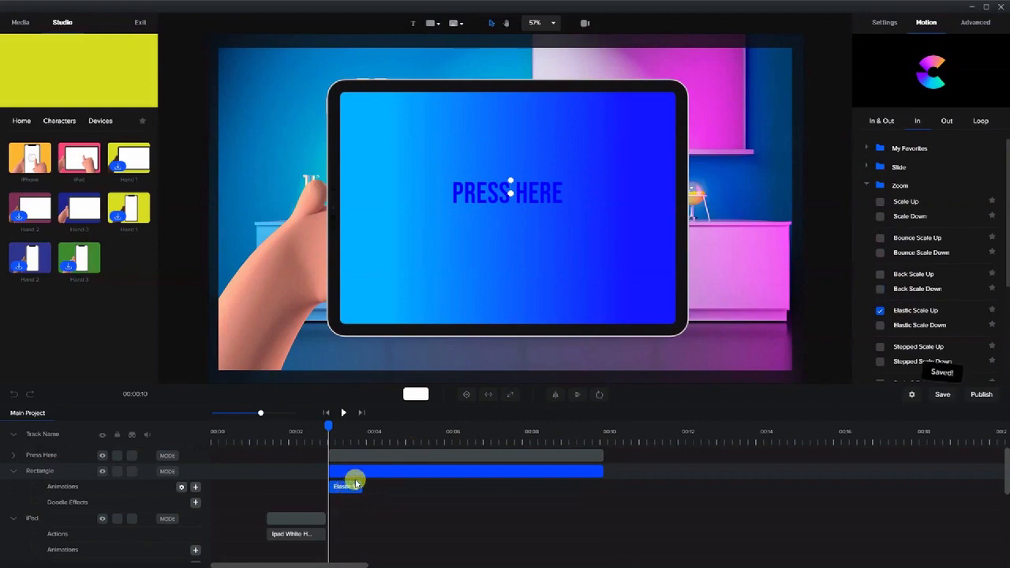
- Apply the same Elastic Scale Up entrance motion to the Press Here text
{"action": "left_click", "coordinate": [373, 454]}
{"action": "left_click", "coordinate": [372, 454]}
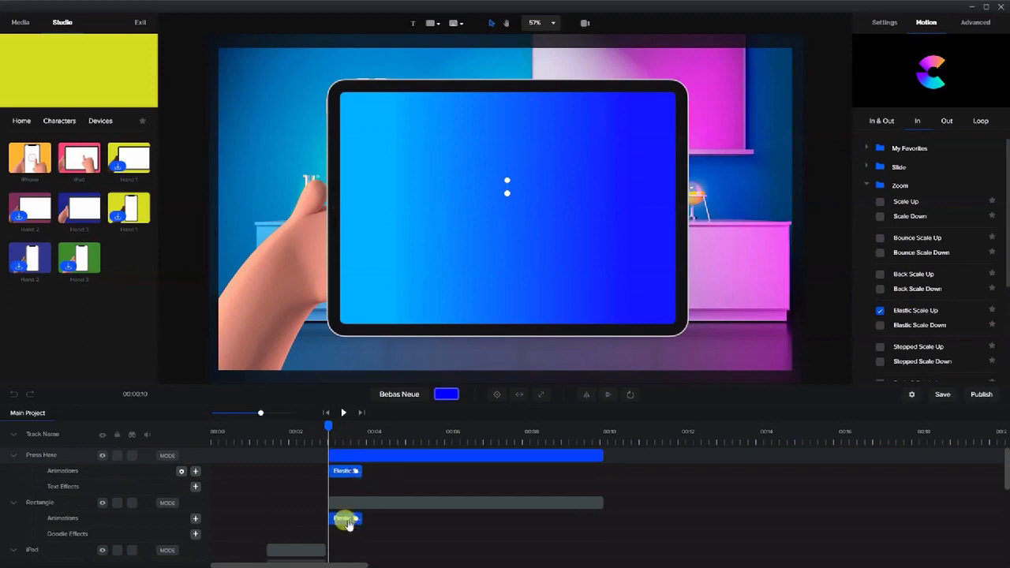
{"action": "left_click", "coordinate": [344, 518]}
- Place the playhead at about 4 seconds, where the button's entrance motion ends, and add another iPad hand character to the scene
{"action": "left_click_drag", "start_coordinate": [326, 425], "coordinate": [366, 426]}
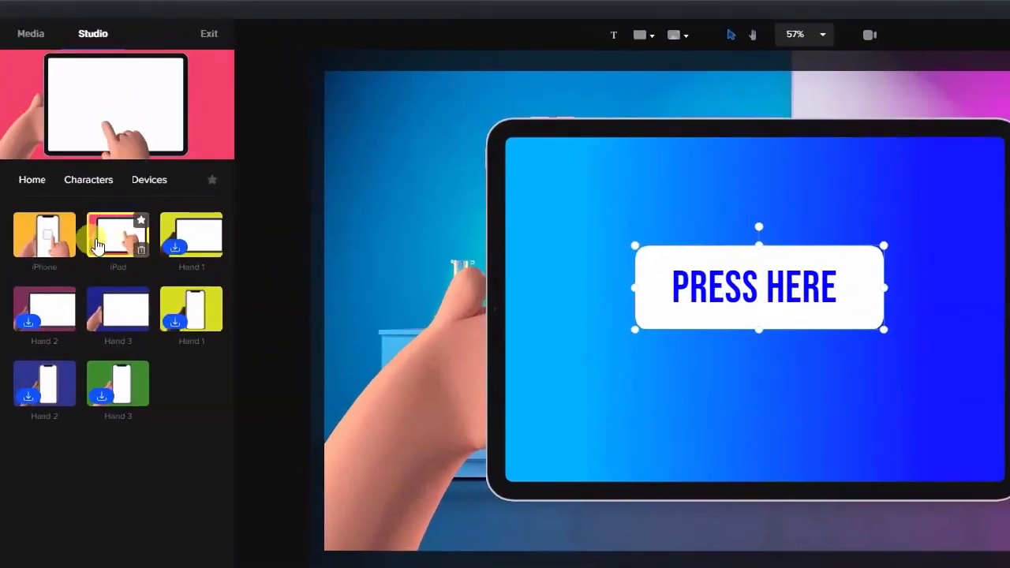
{"action": "left_click_drag", "start_coordinate": [96, 247], "coordinate": [480, 277]}
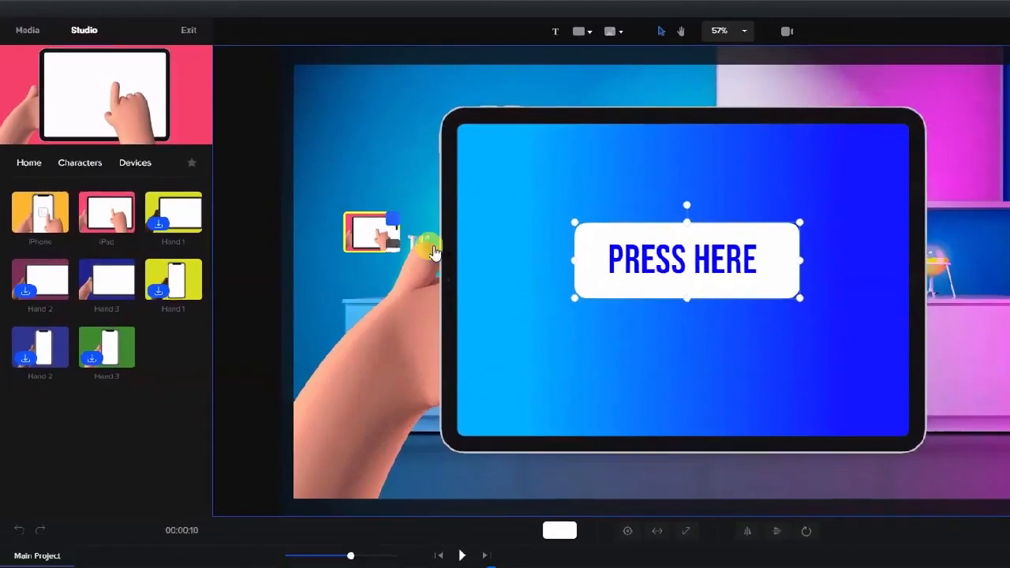
{"action": "left_click_drag", "start_coordinate": [434, 251], "coordinate": [636, 288]}
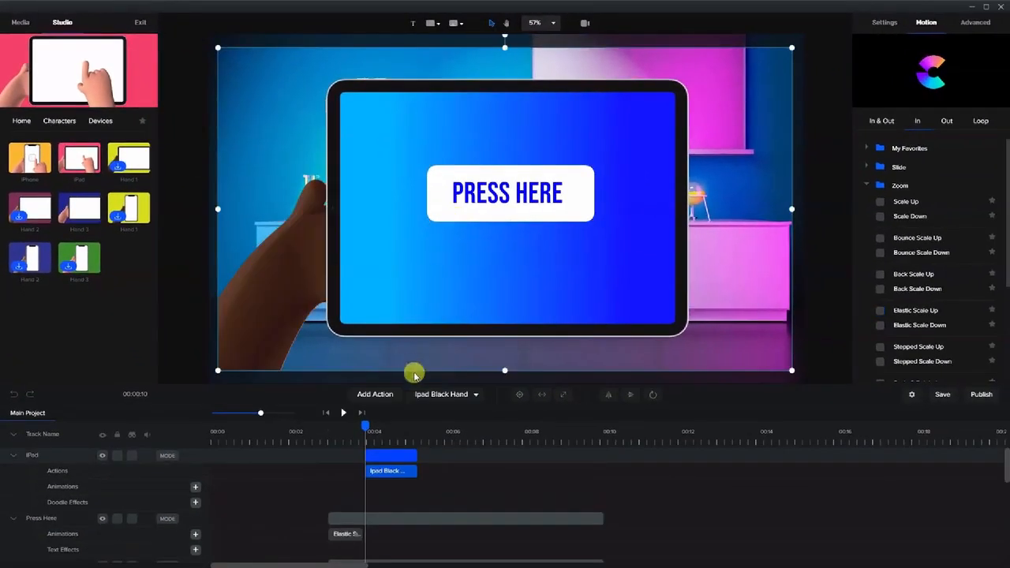
- Change the new hand's action to Ipad White Hand and place the playhead where its finger touches the button, at about 4.5 seconds
{"action": "left_click", "coordinate": [442, 394]}
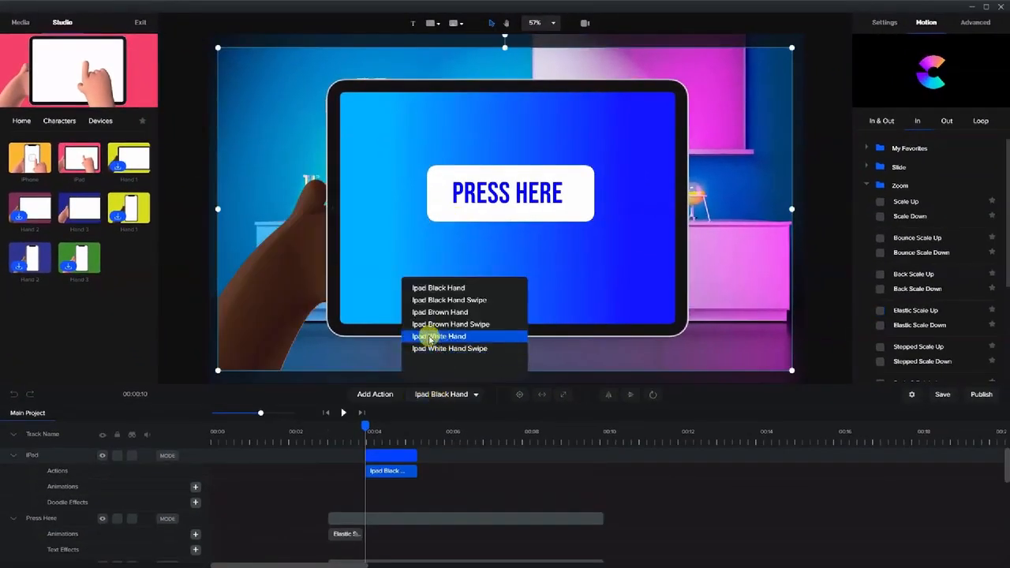
{"action": "left_click", "coordinate": [460, 337]}
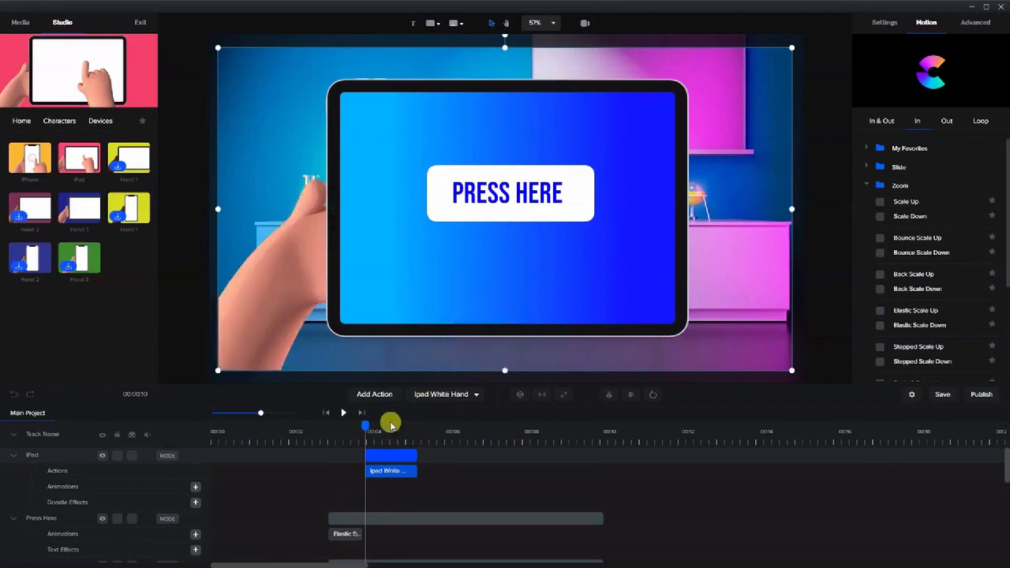
{"action": "left_click_drag", "start_coordinate": [366, 427], "coordinate": [392, 449]}
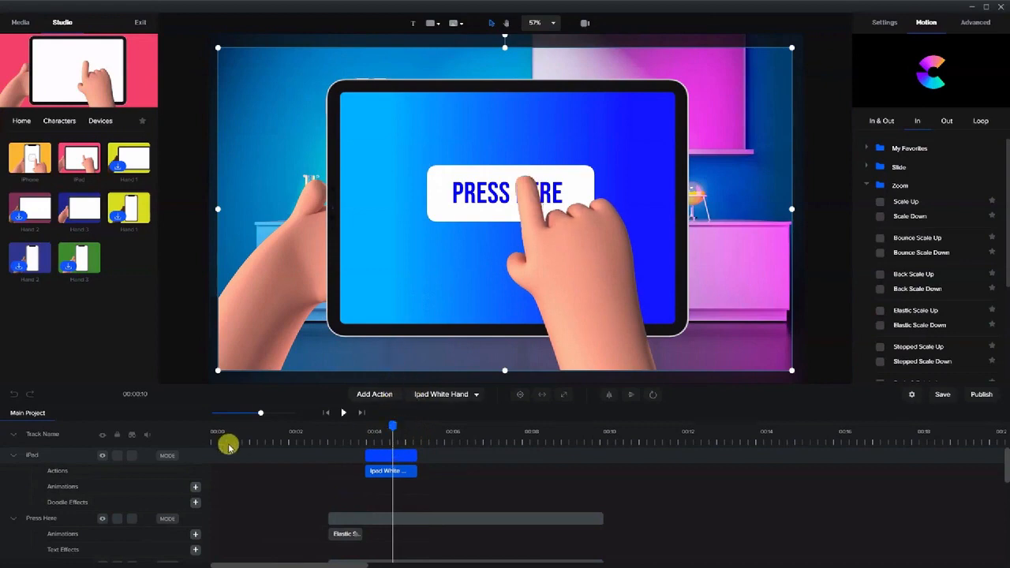
{"action": "scroll", "coordinate": [402, 505], "scroll_direction": "down", "scroll_amount": 2}
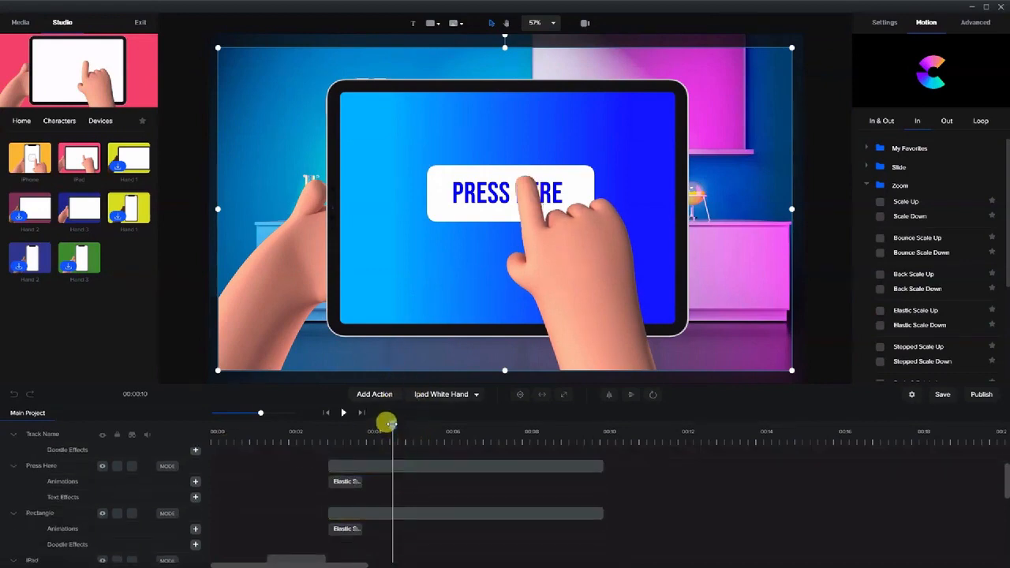
{"action": "left_click_drag", "start_coordinate": [386, 424], "coordinate": [393, 443]}
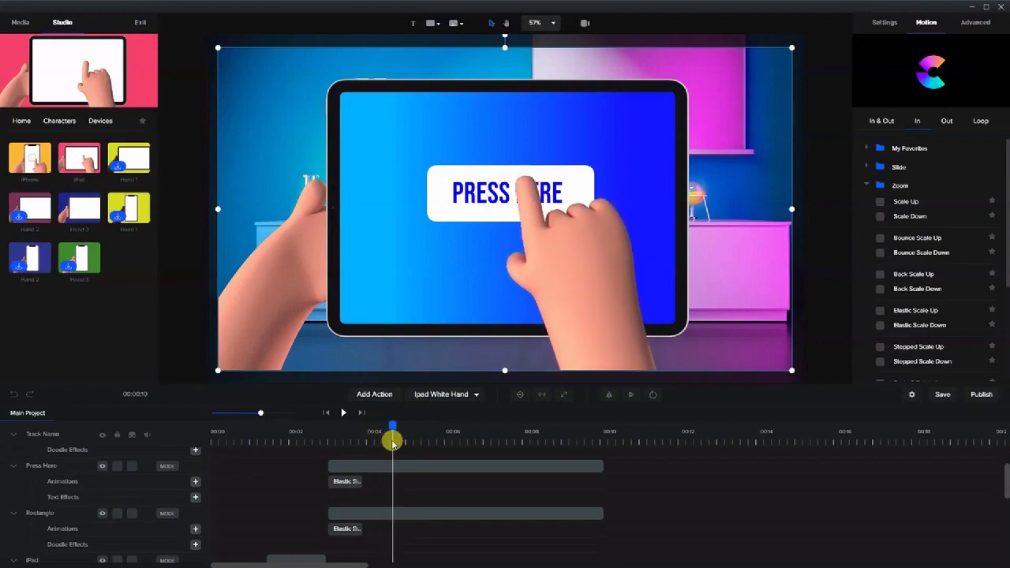
- Add a custom animation with Scale enabled to the white rectangle at the playhead and shorten it to about half a second
{"action": "left_click", "coordinate": [386, 483]}
{"action": "left_click", "coordinate": [375, 519]}
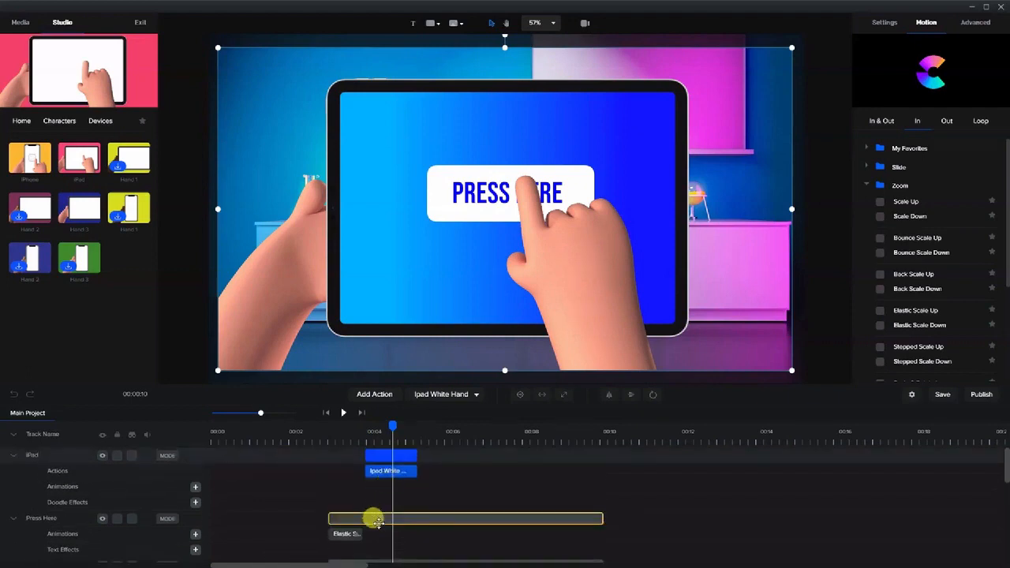
{"action": "scroll", "coordinate": [377, 524], "scroll_direction": "down", "scroll_amount": 1}
{"action": "left_click", "coordinate": [376, 513]}
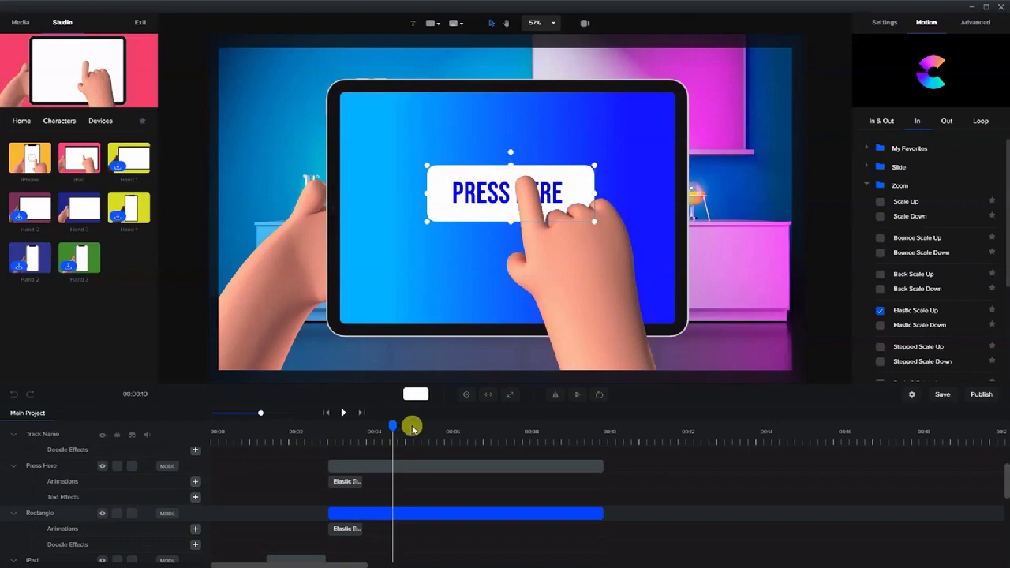
{"action": "left_click", "coordinate": [196, 531]}
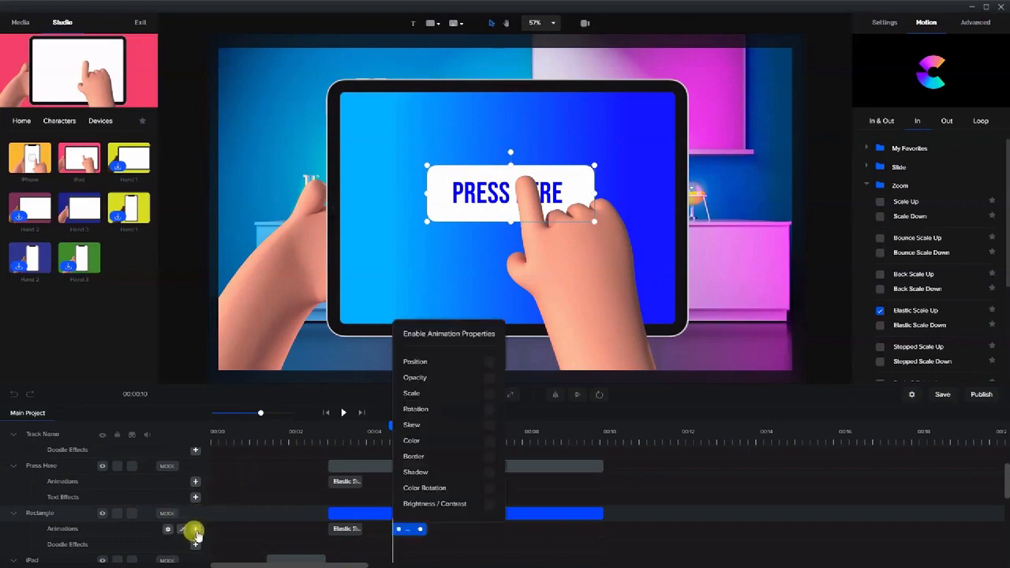
{"action": "left_click", "coordinate": [489, 394]}
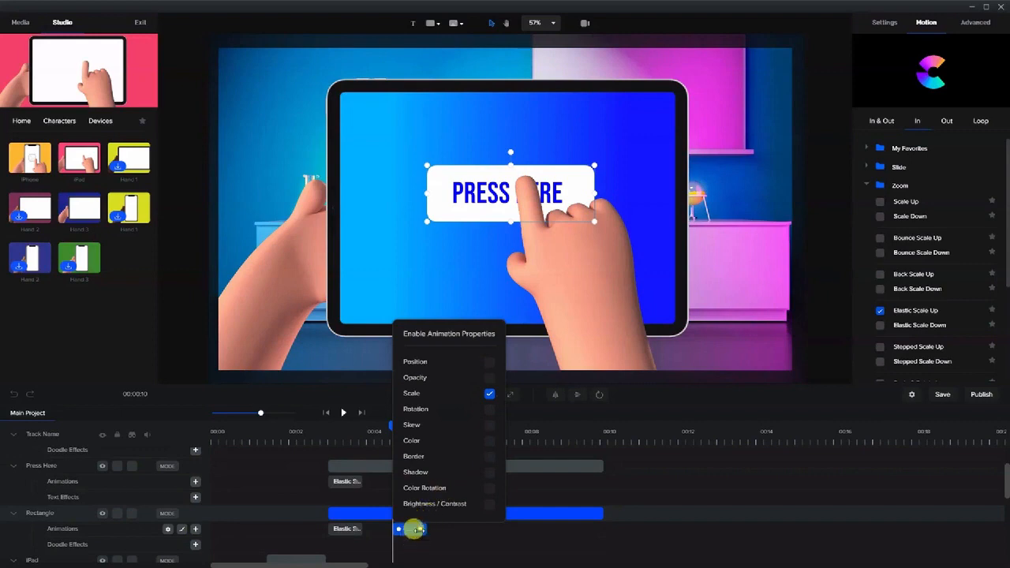
{"action": "left_click", "coordinate": [410, 529]}
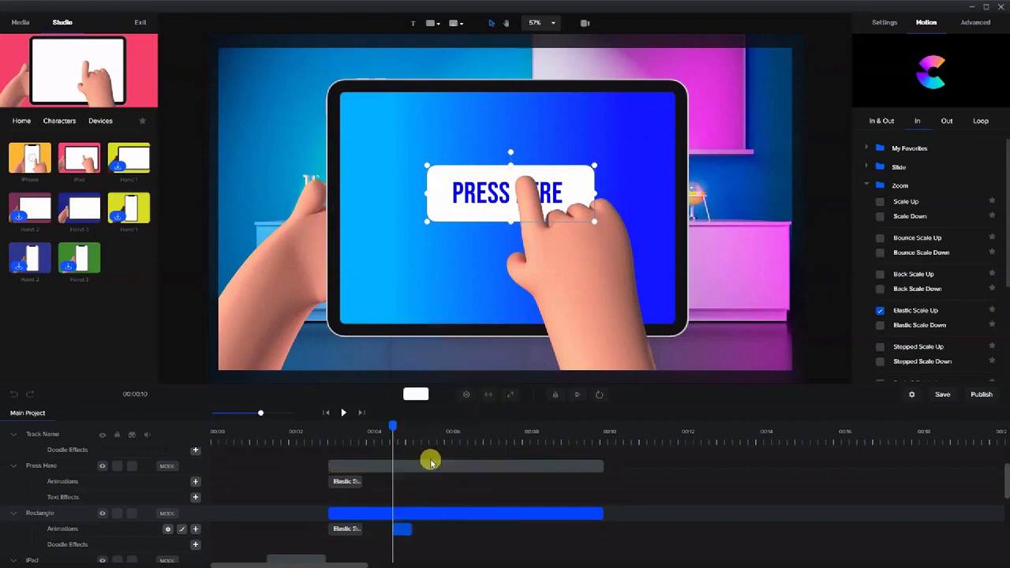
- Try to set the white rectangle's scale to 65 just past the end of its custom animation, and undo it
{"action": "left_click_drag", "start_coordinate": [386, 423], "coordinate": [418, 426]}
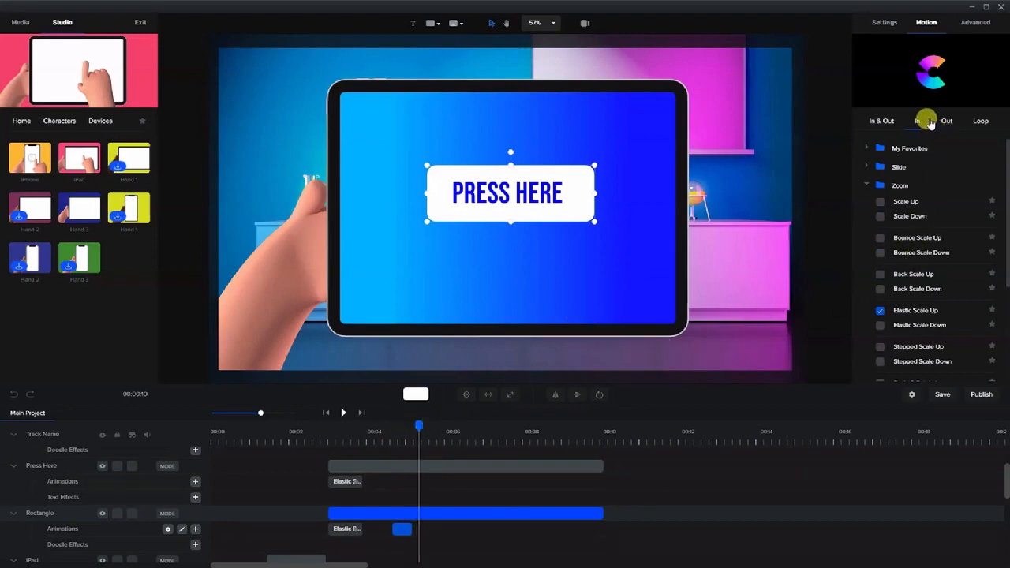
{"action": "left_click", "coordinate": [885, 24]}
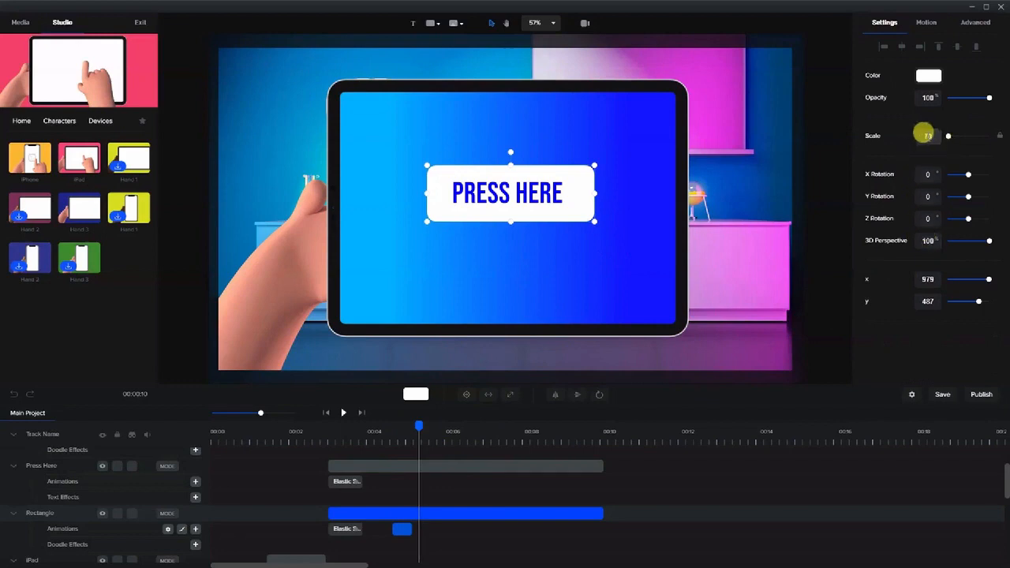
{"action": "mouse_move", "coordinate": [418, 427]}
{"action": "left_mouse_down"}
{"action": "mouse_move", "coordinate": [382, 429]}
{"action": "mouse_move", "coordinate": [417, 428]}
{"action": "left_mouse_up"}
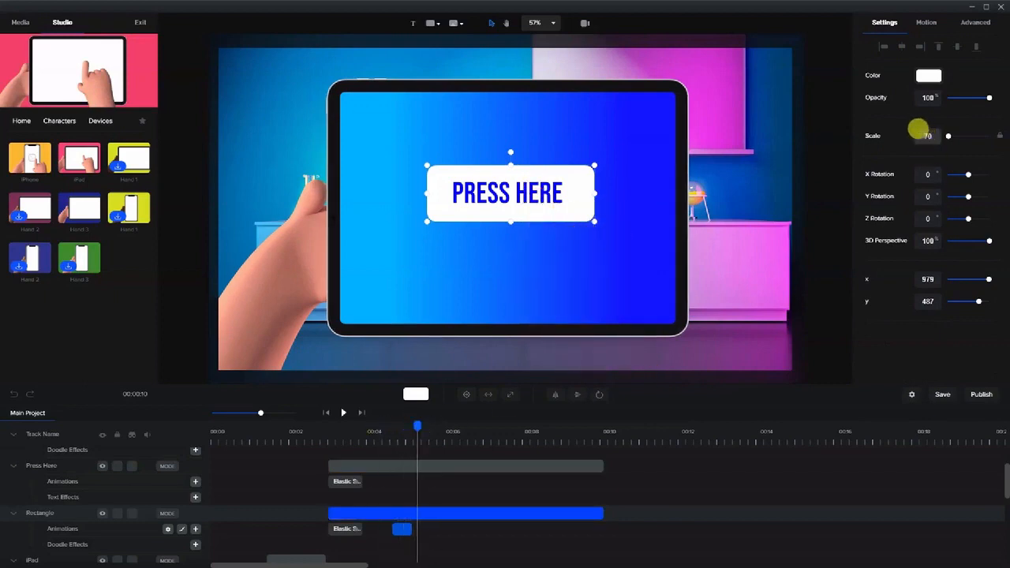
{"action": "left_click", "coordinate": [923, 134]}
{"action": "type", "text": "65"}
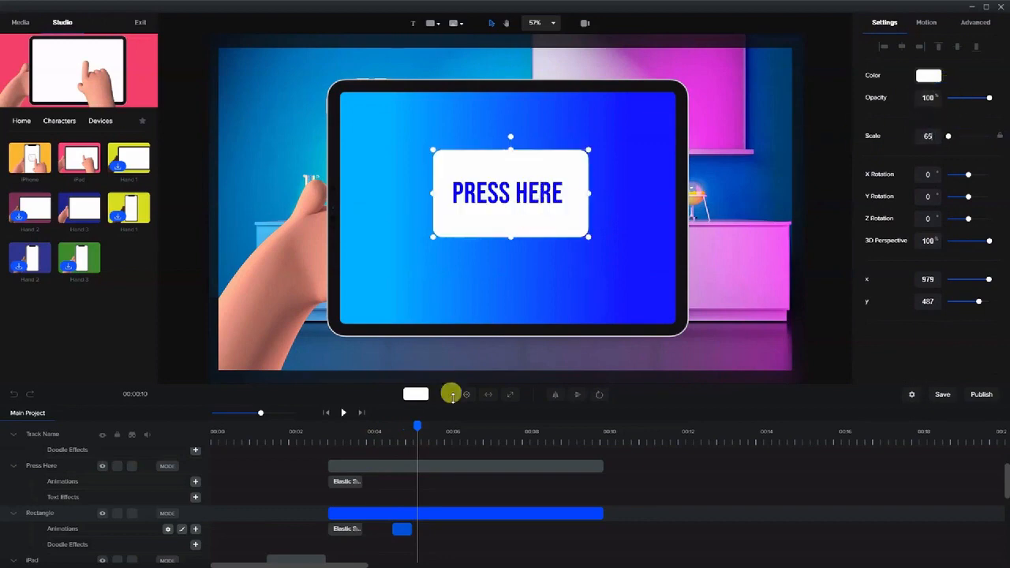
{"action": "left_click_drag", "start_coordinate": [412, 427], "coordinate": [389, 432]}
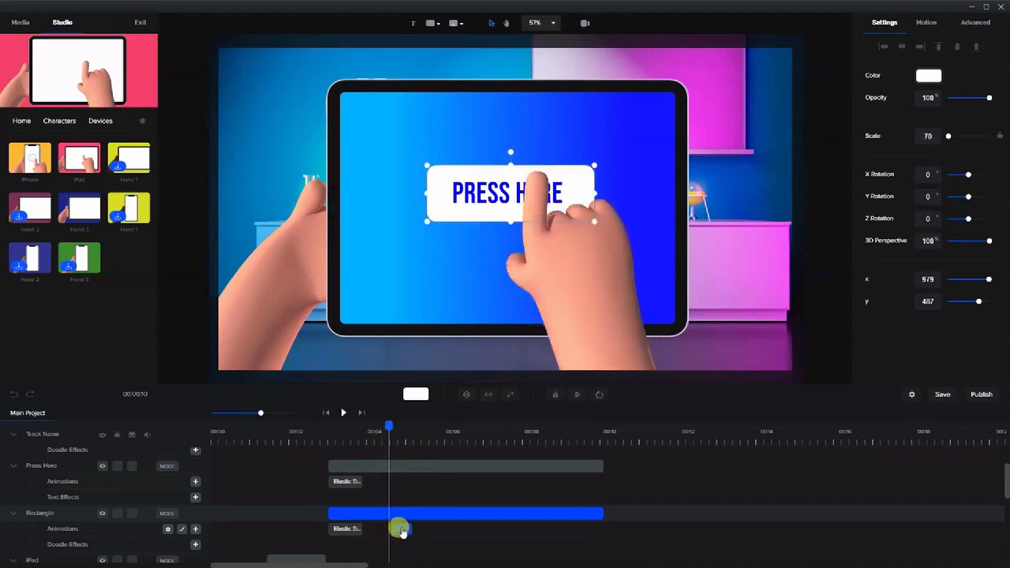
{"action": "left_click", "coordinate": [10, 397]}
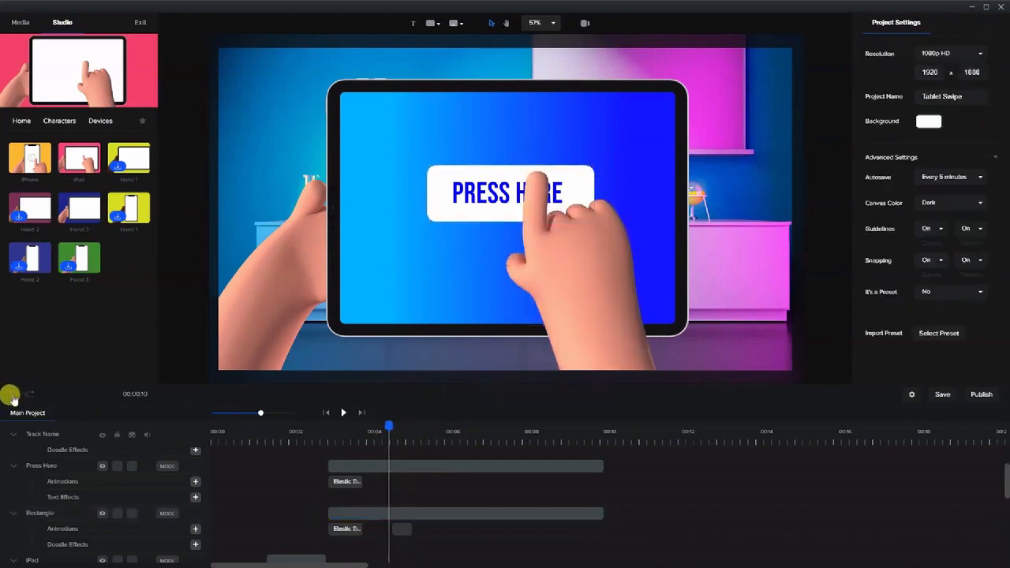
- Check which animation properties are enabled in the white rectangle's custom animation
{"action": "left_click", "coordinate": [399, 530]}
{"action": "left_click_drag", "start_coordinate": [384, 430], "coordinate": [393, 462]}
{"action": "right_click", "coordinate": [402, 531]}
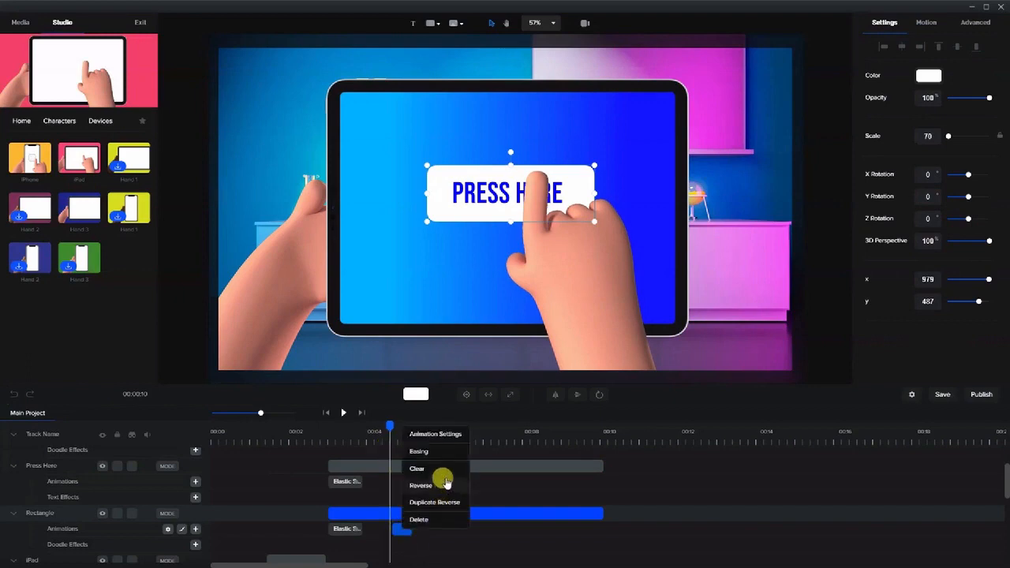
{"action": "left_click", "coordinate": [435, 434]}
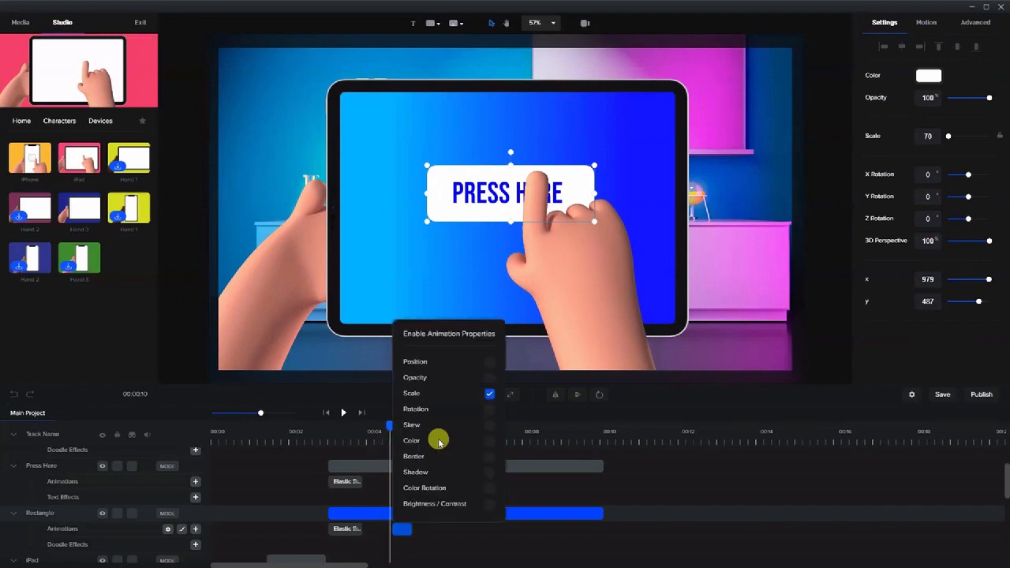
{"action": "left_click", "coordinate": [395, 515]}
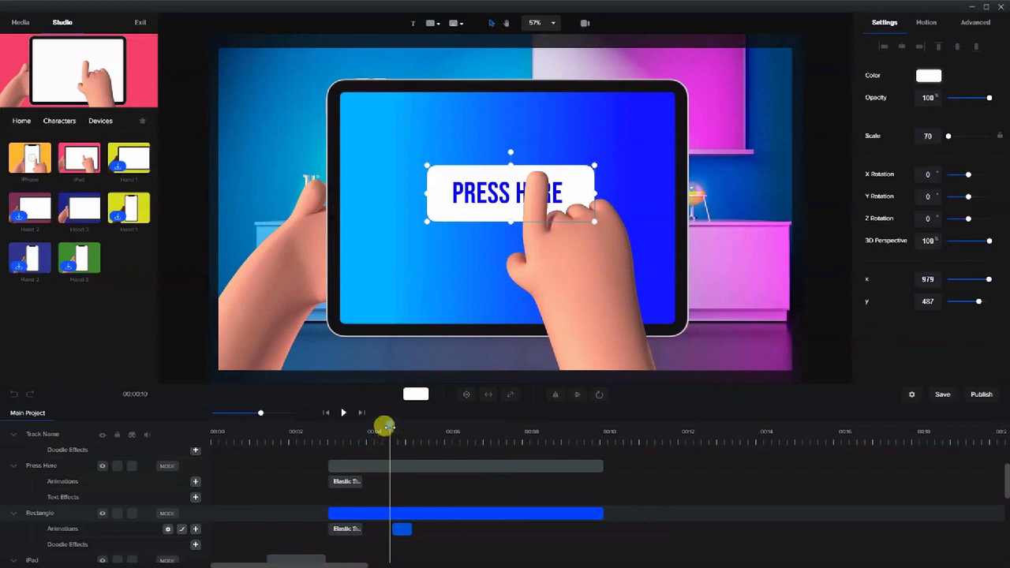
- At the end of the rectangle's custom animation, shrink the rectangle proportionally to scale 65 and centre it behind the text at x 959, y 487
{"action": "left_click_drag", "start_coordinate": [386, 424], "coordinate": [416, 436]}
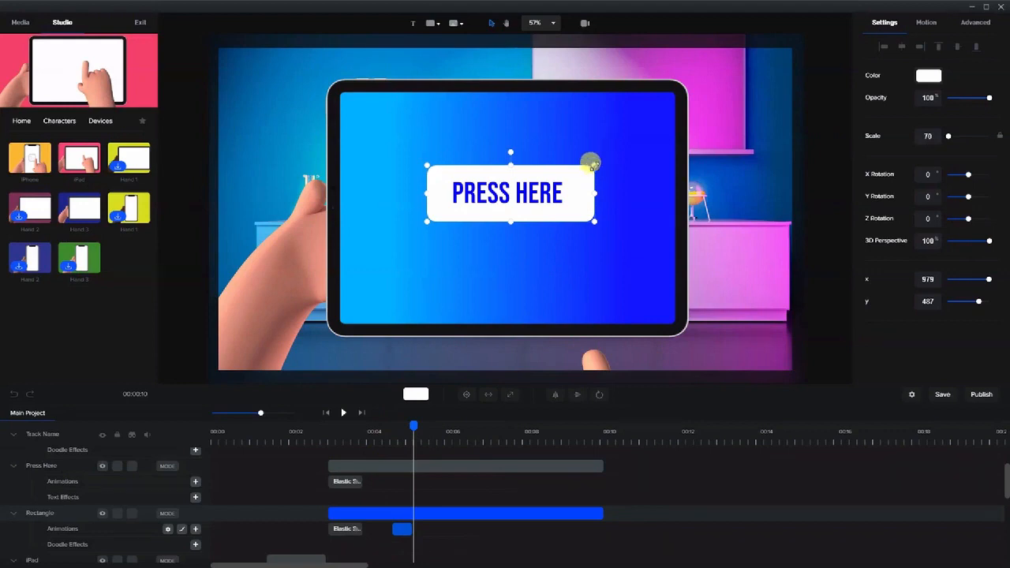
{"action": "left_click_drag", "start_coordinate": [591, 164], "coordinate": [585, 165]}
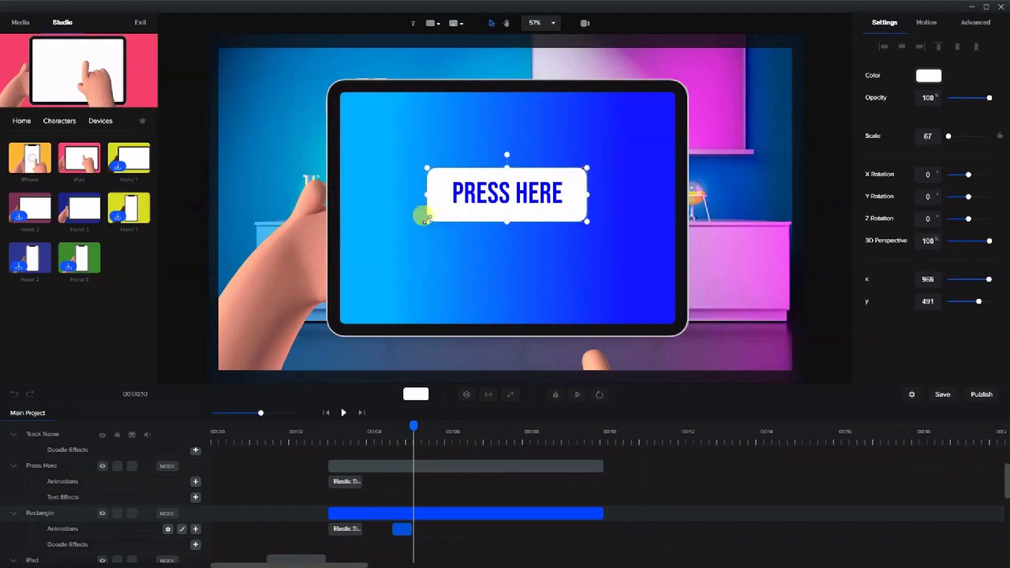
{"action": "left_click_drag", "start_coordinate": [425, 220], "coordinate": [429, 219]}
{"action": "mouse_move", "coordinate": [495, 203]}
{"action": "left_mouse_down"}
{"action": "mouse_move", "coordinate": [500, 219]}
{"action": "mouse_move", "coordinate": [500, 210]}
{"action": "left_mouse_up"}
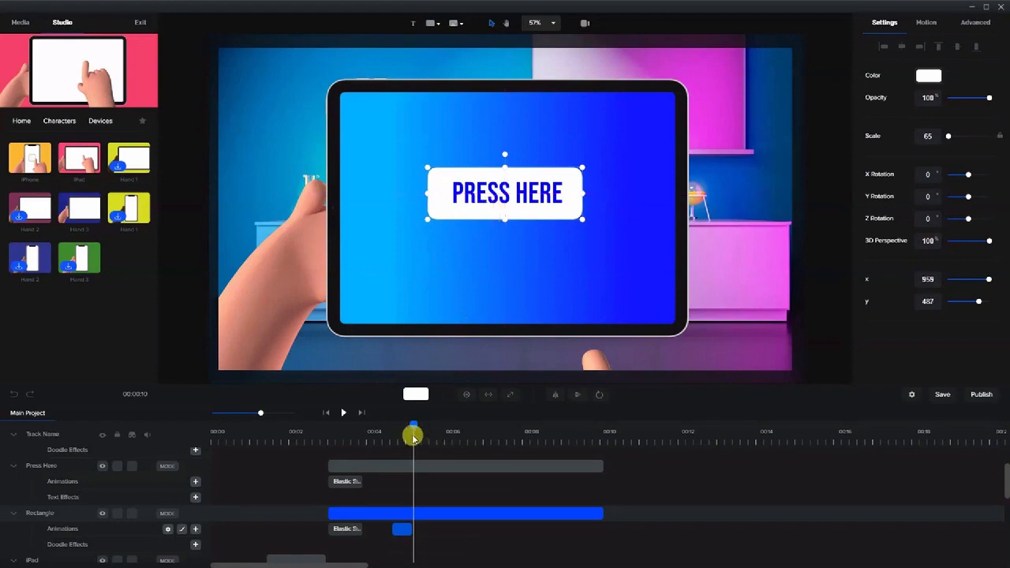
- Shorten the rectangle's scale animation to a quick press and shift it slightly earlier to match the finger's touch
{"action": "left_click_drag", "start_coordinate": [403, 428], "coordinate": [387, 442]}
{"action": "left_click", "coordinate": [408, 531]}
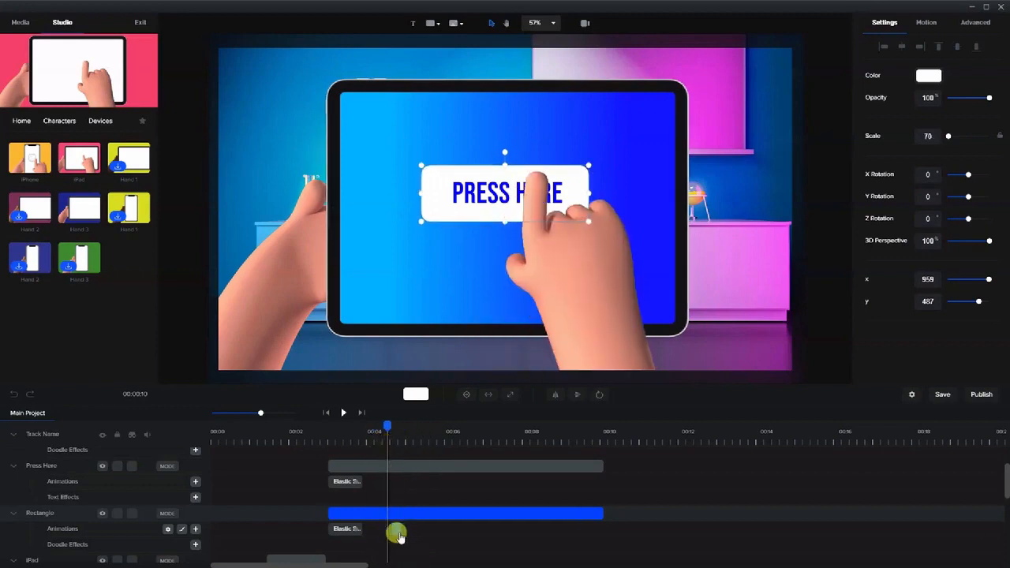
{"action": "left_click_drag", "start_coordinate": [378, 422], "coordinate": [394, 444]}
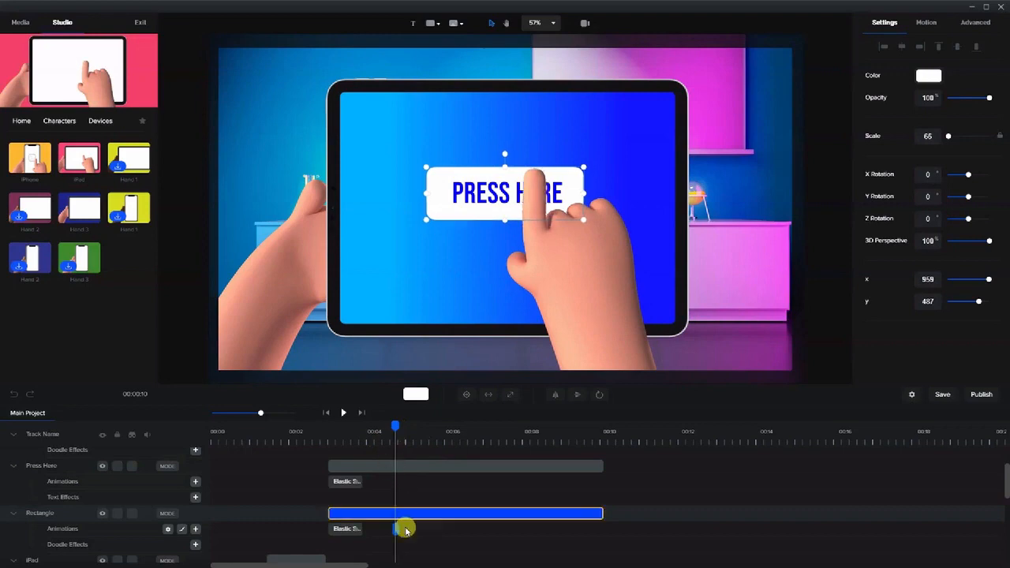
{"action": "left_click_drag", "start_coordinate": [271, 416], "coordinate": [275, 413]}
{"action": "left_click_drag", "start_coordinate": [400, 530], "coordinate": [394, 535]}
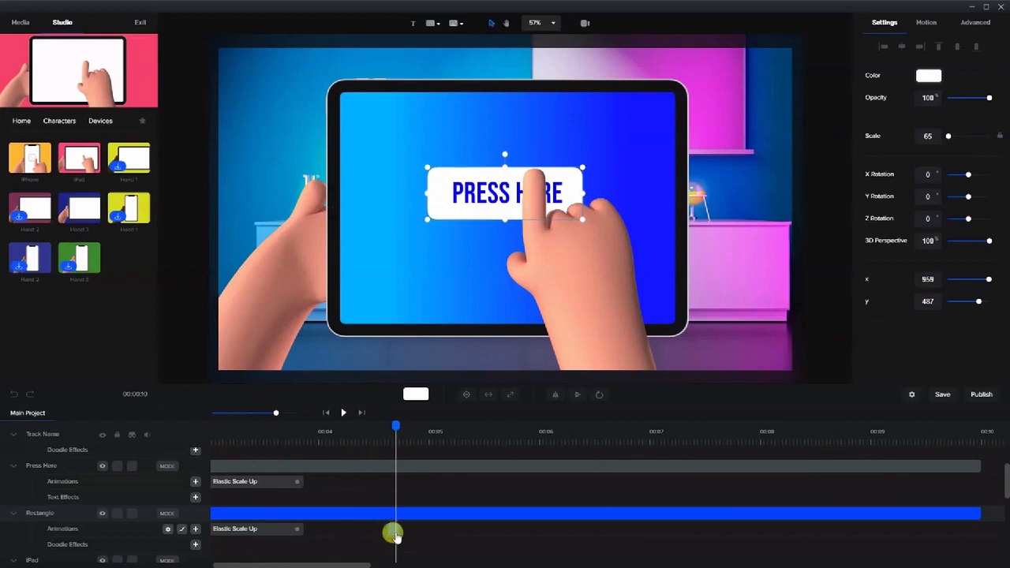
- Add a reversed duplicate after the rectangle's press animation and scrub through both to check the motion
{"action": "right_click", "coordinate": [394, 535]}
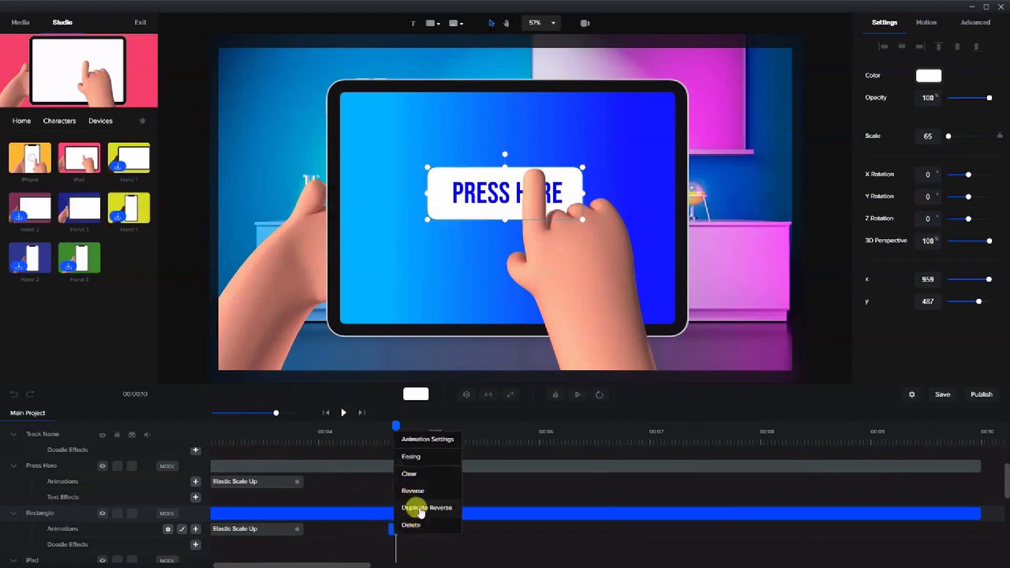
{"action": "left_click", "coordinate": [414, 507]}
{"action": "left_click_drag", "start_coordinate": [395, 424], "coordinate": [411, 443]}
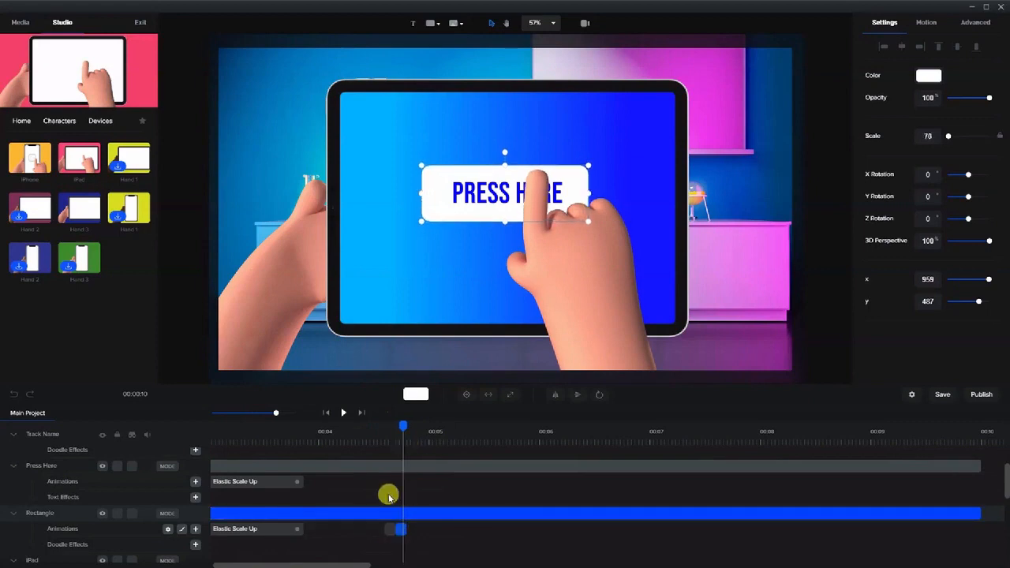
{"action": "left_click", "coordinate": [380, 442]}
{"action": "left_click_drag", "start_coordinate": [378, 424], "coordinate": [404, 445]}
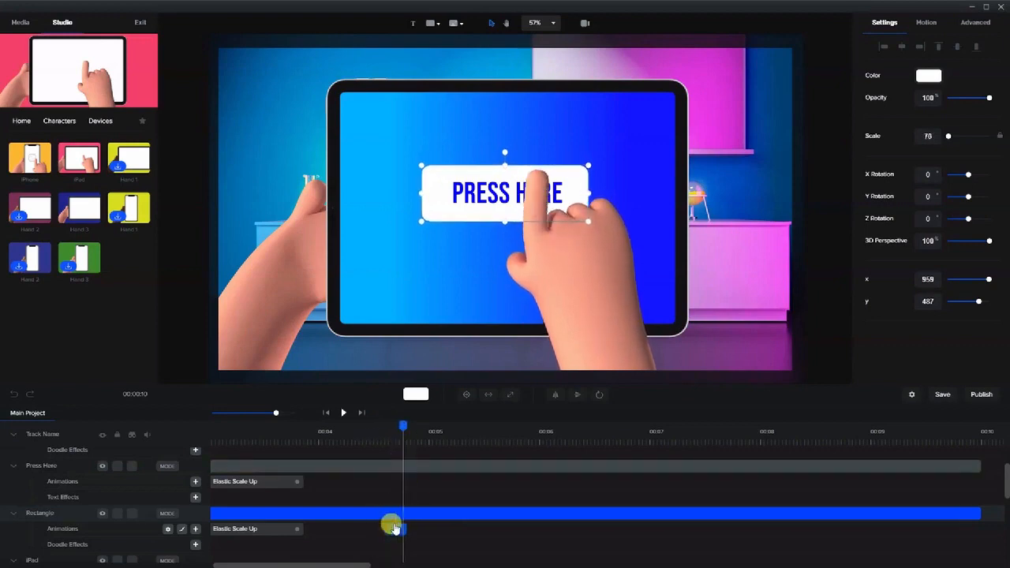
- Add a custom Scale animation to the Press Here text, starting with the rectangle's press animation and shortened to match its length
{"action": "left_click_drag", "start_coordinate": [398, 425], "coordinate": [382, 431]}
{"action": "left_click", "coordinate": [477, 197]}
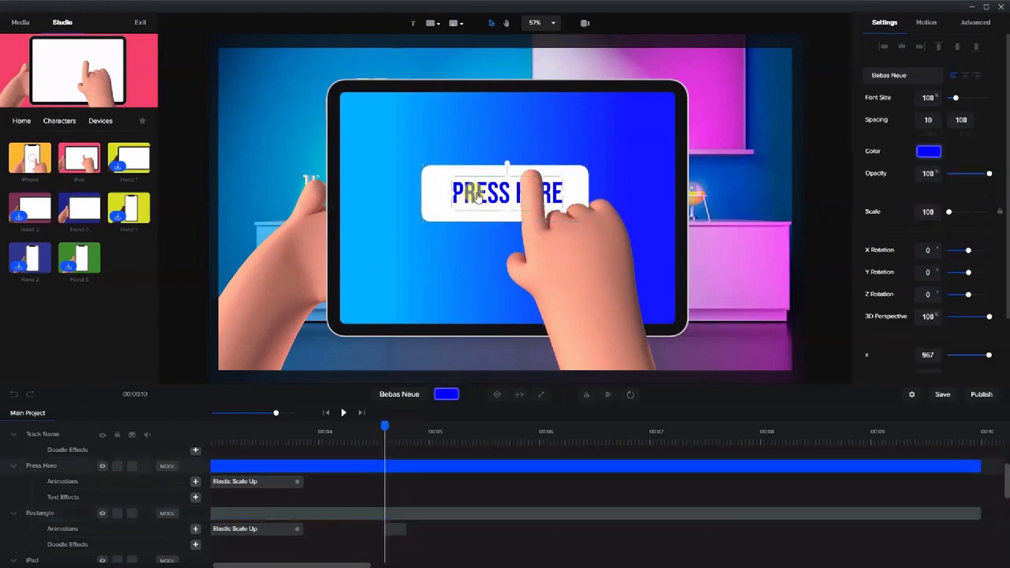
{"action": "left_click", "coordinate": [195, 483]}
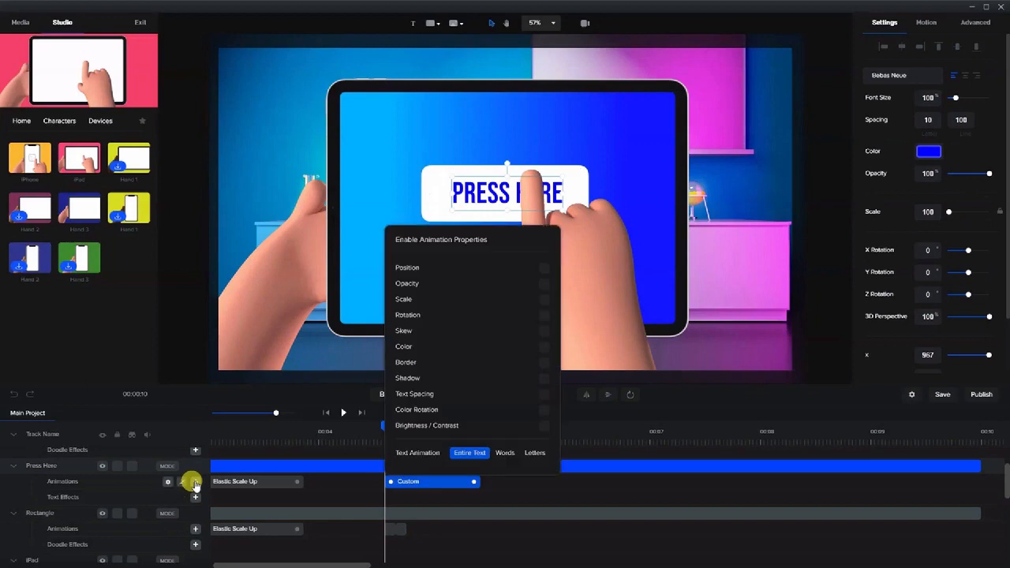
{"action": "left_click", "coordinate": [541, 302]}
{"action": "left_click", "coordinate": [444, 505]}
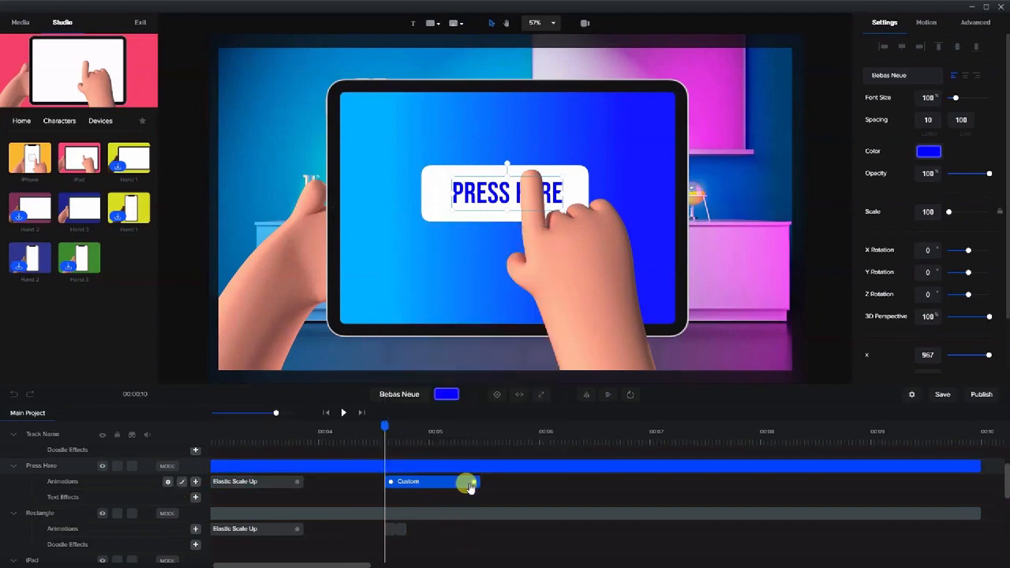
{"action": "left_click_drag", "start_coordinate": [471, 482], "coordinate": [394, 489]}
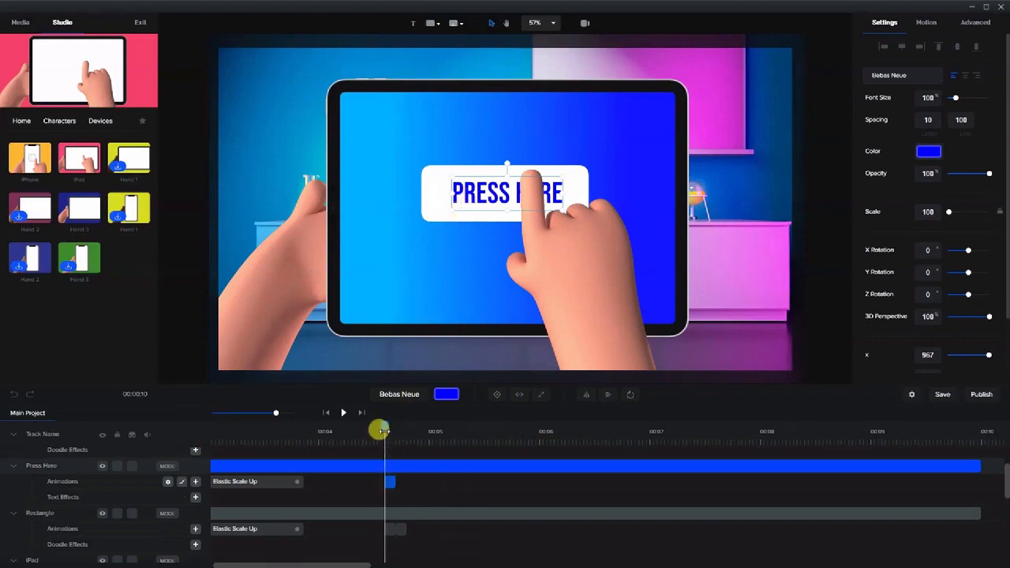
- Just past the end of the text's custom animation, shrink the Press Here text to scale 94 and keep it centred at x 967
{"action": "left_click_drag", "start_coordinate": [384, 427], "coordinate": [400, 428]}
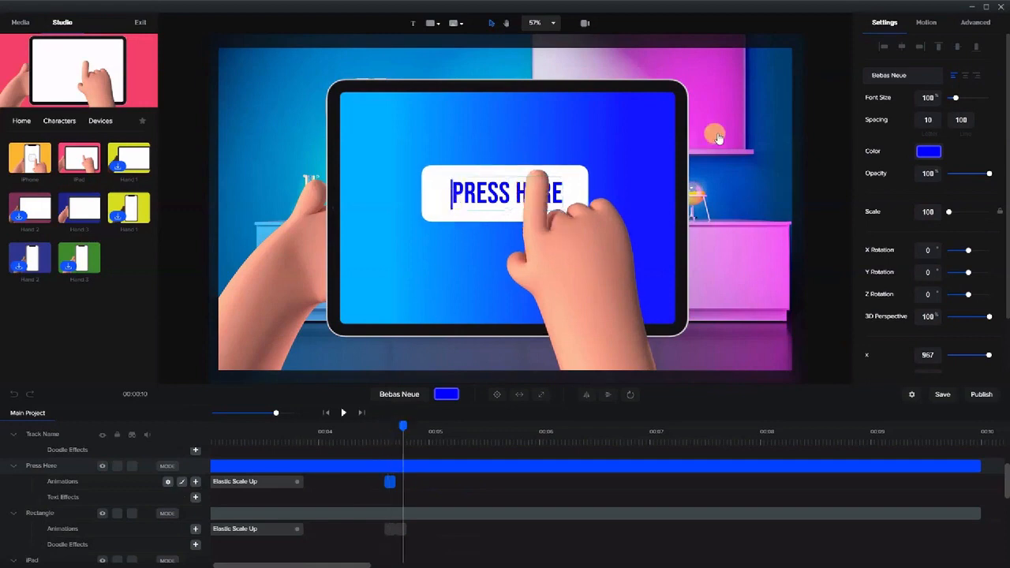
{"action": "left_click", "coordinate": [751, 139]}
{"action": "left_click", "coordinate": [475, 203]}
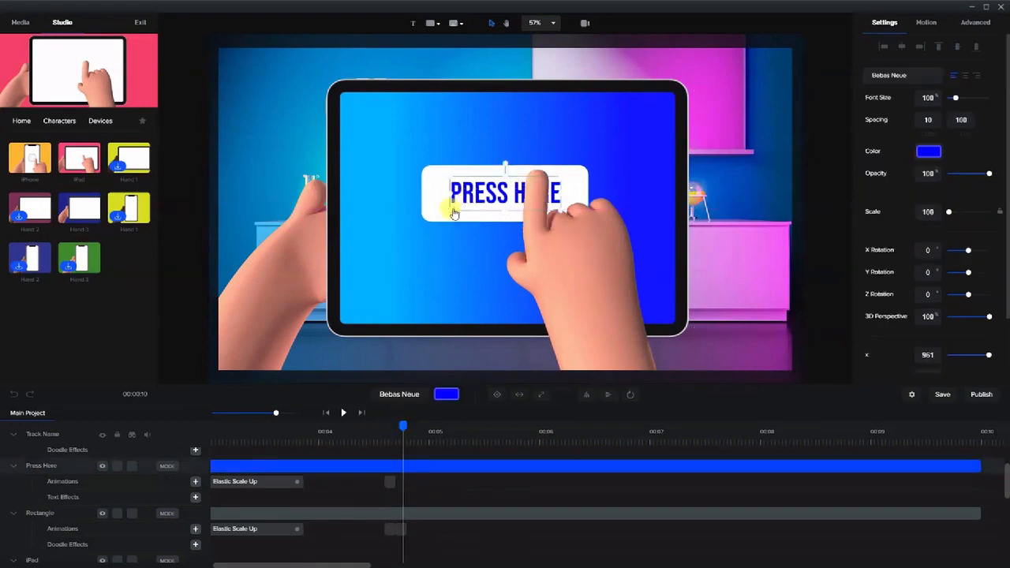
{"action": "left_click_drag", "start_coordinate": [451, 210], "coordinate": [482, 199]}
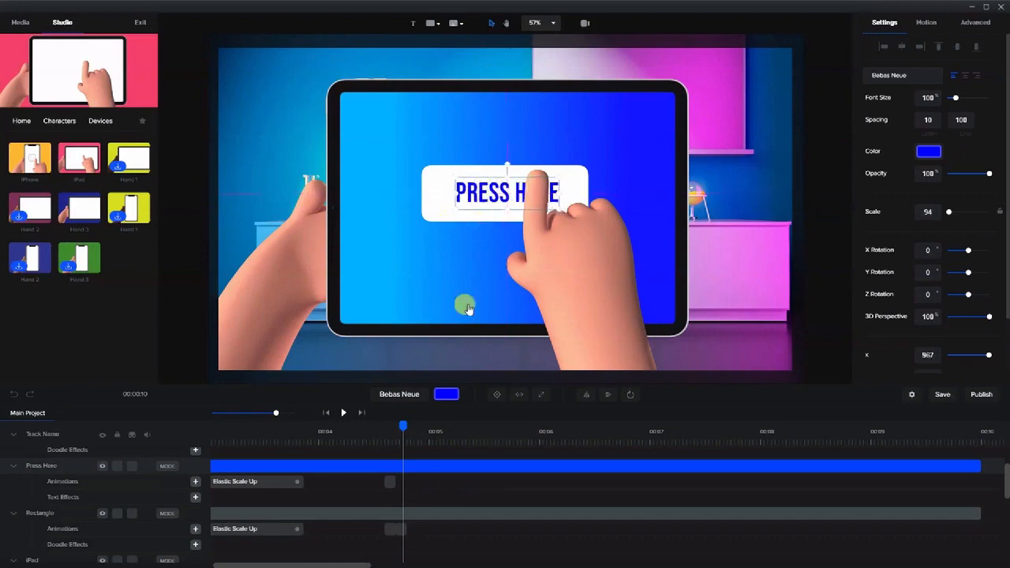
- Just before its custom press animation, realign the Press Here text on the button to x 961
{"action": "left_click_drag", "start_coordinate": [399, 426], "coordinate": [374, 426]}
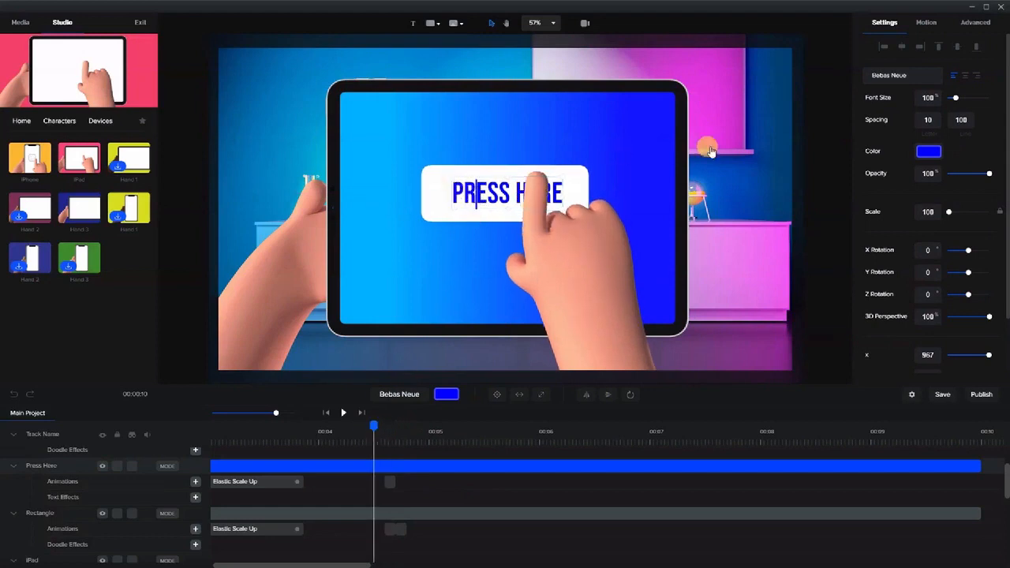
{"action": "left_click", "coordinate": [795, 147]}
{"action": "left_click_drag", "start_coordinate": [496, 200], "coordinate": [495, 201]}
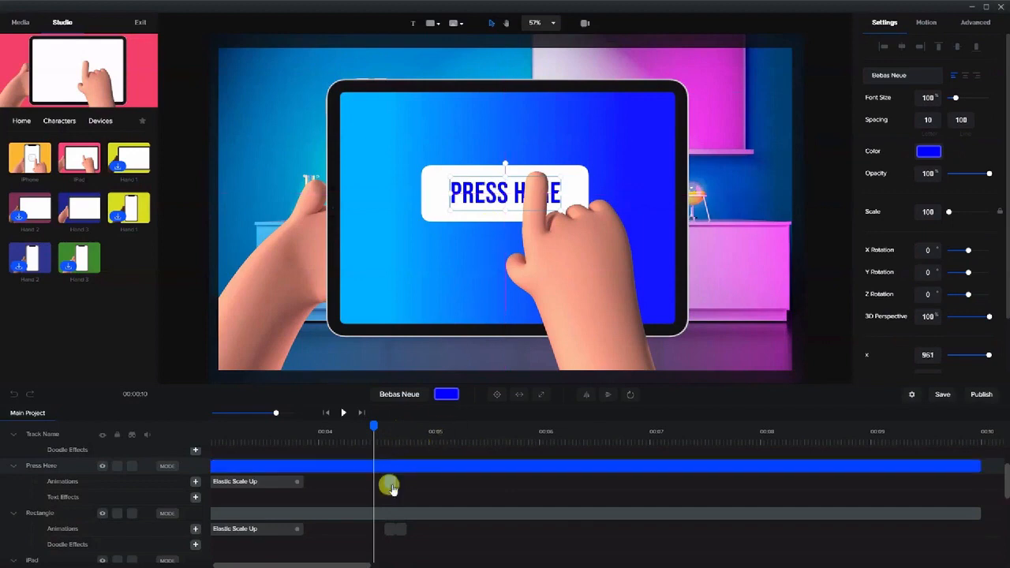
- Add a reversed duplicate directly after the Press Here text's custom press animation
{"action": "left_click_drag", "start_coordinate": [373, 426], "coordinate": [396, 430]}
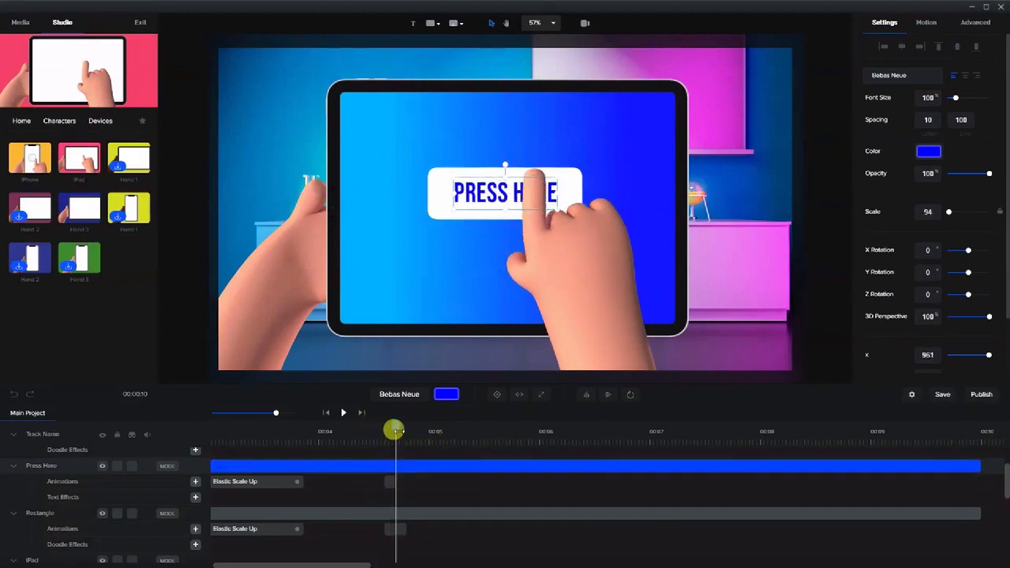
{"action": "right_click", "coordinate": [395, 481]}
{"action": "left_click", "coordinate": [414, 458]}
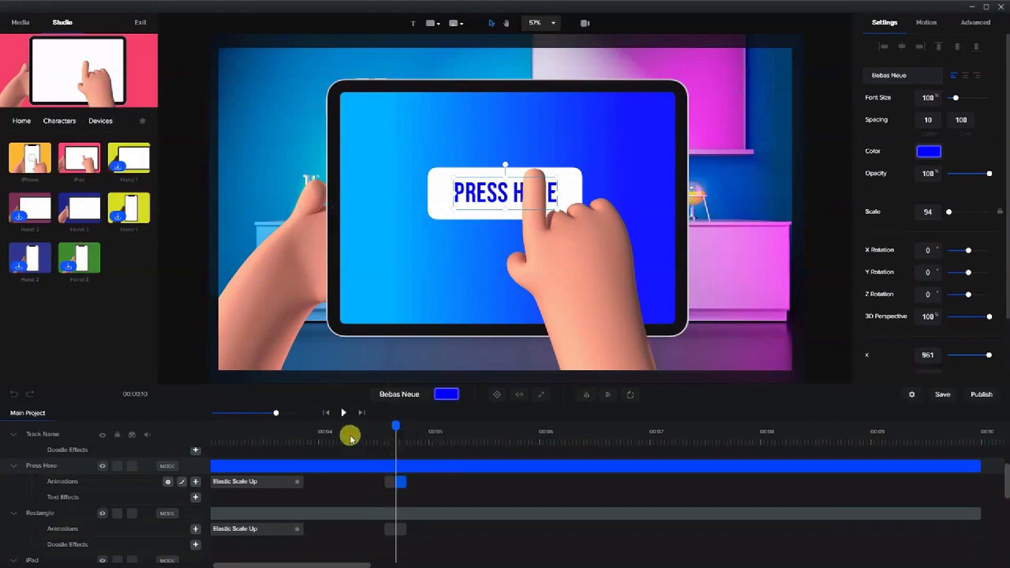
- Play the section from just before the finger tap to check the button and text press together
{"action": "left_click_drag", "start_coordinate": [272, 410], "coordinate": [266, 412]}
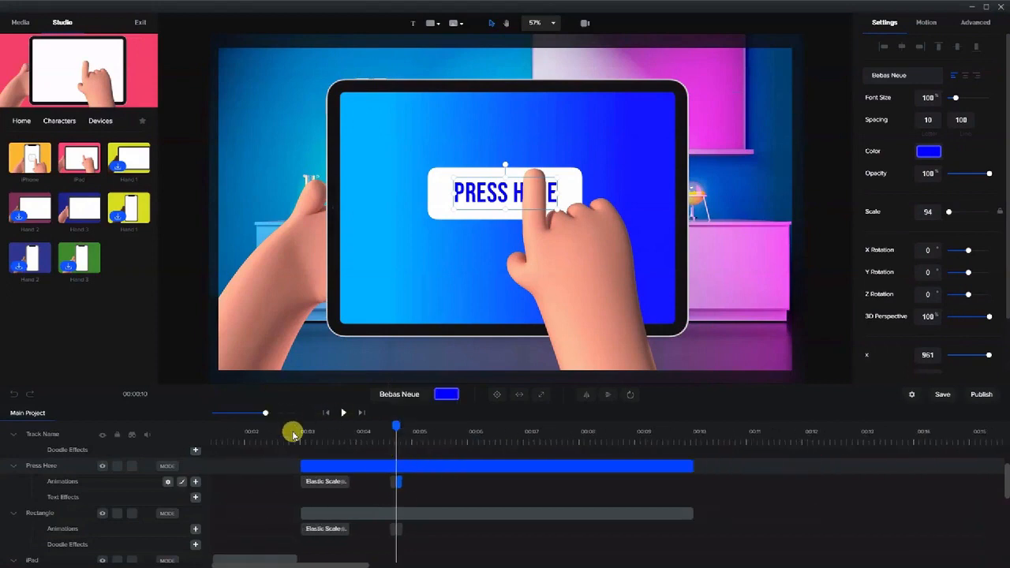
{"action": "left_click", "coordinate": [374, 439]}
{"action": "left_click", "coordinate": [344, 412]}
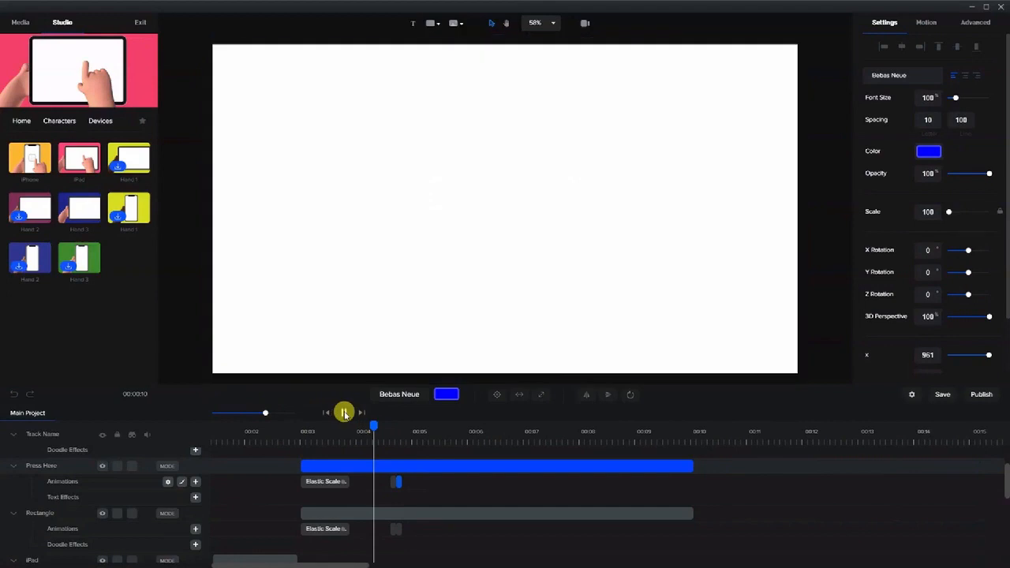
{"action": "left_click", "coordinate": [365, 431]}
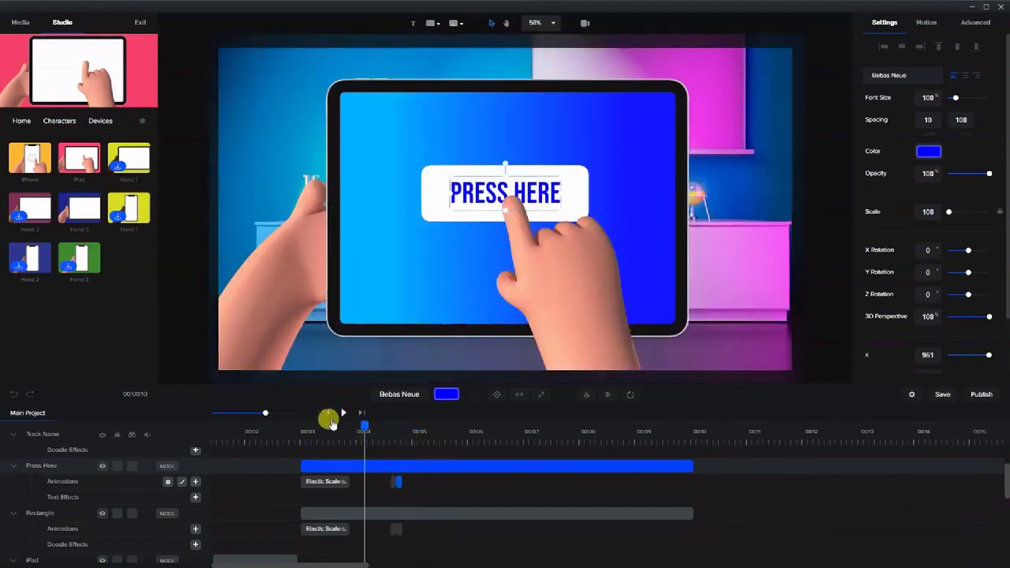
{"action": "left_click", "coordinate": [341, 413]}
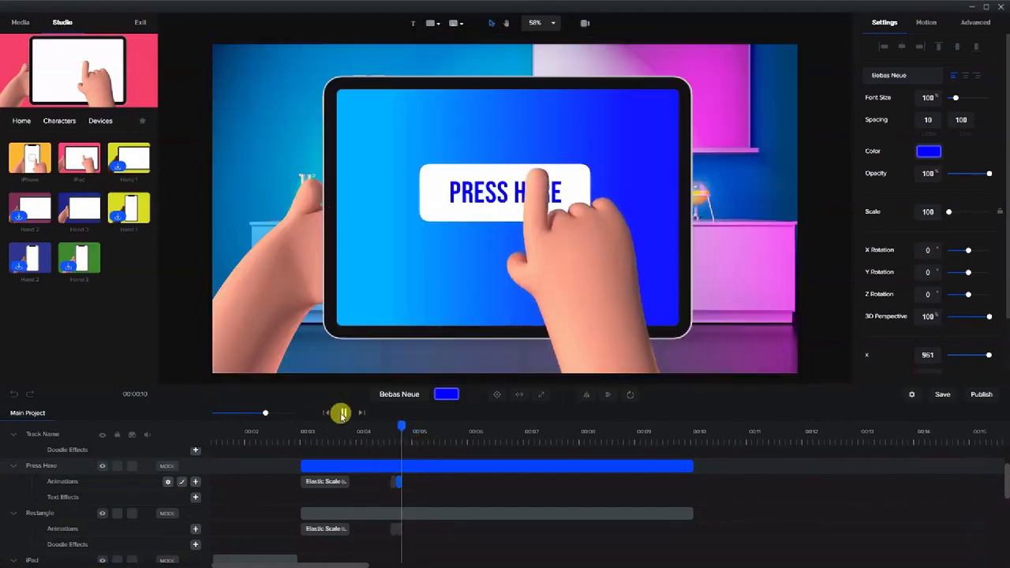
{"action": "left_click", "coordinate": [343, 413]}
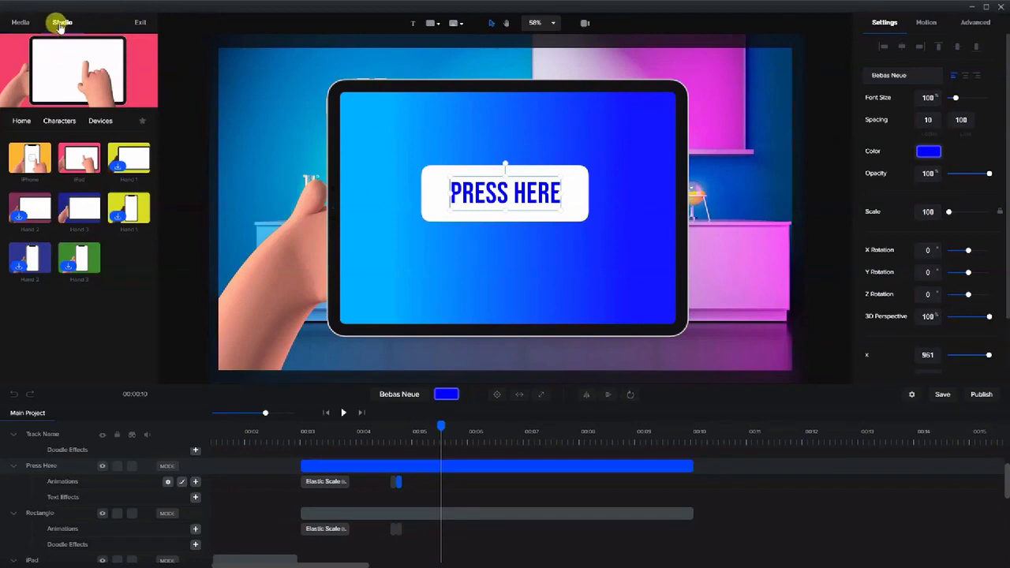
- Place the 3D Robot character on the tablet screen at x 1213, y 663 and set its action to Robot Dance
{"action": "left_click", "coordinate": [77, 120]}
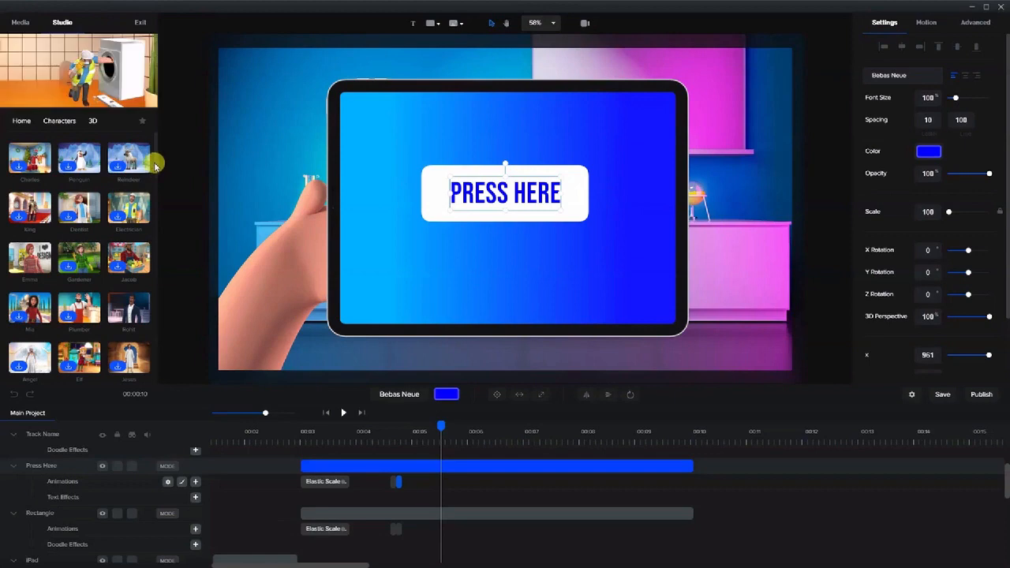
{"action": "scroll", "coordinate": [153, 243], "scroll_direction": "down", "scroll_amount": 5}
{"action": "scroll", "coordinate": [160, 291], "scroll_direction": "down", "scroll_amount": 4}
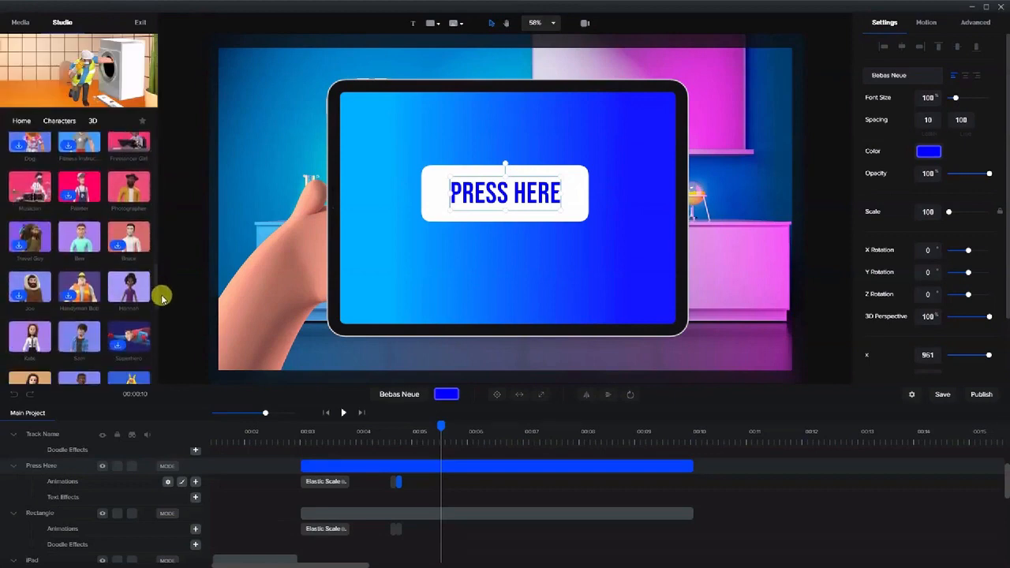
{"action": "scroll", "coordinate": [162, 338], "scroll_direction": "down", "scroll_amount": 3}
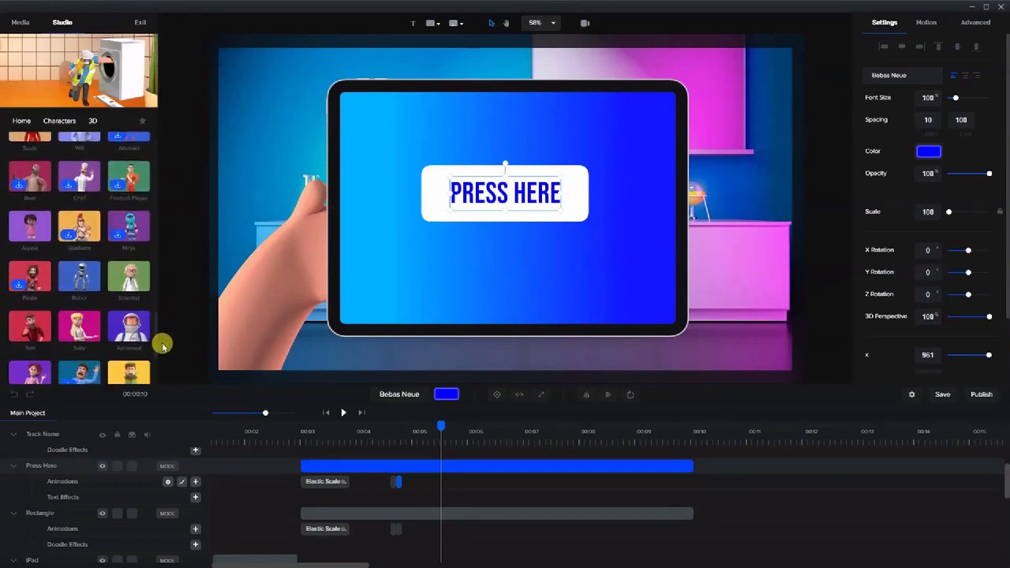
{"action": "left_click_drag", "start_coordinate": [79, 296], "coordinate": [613, 248]}
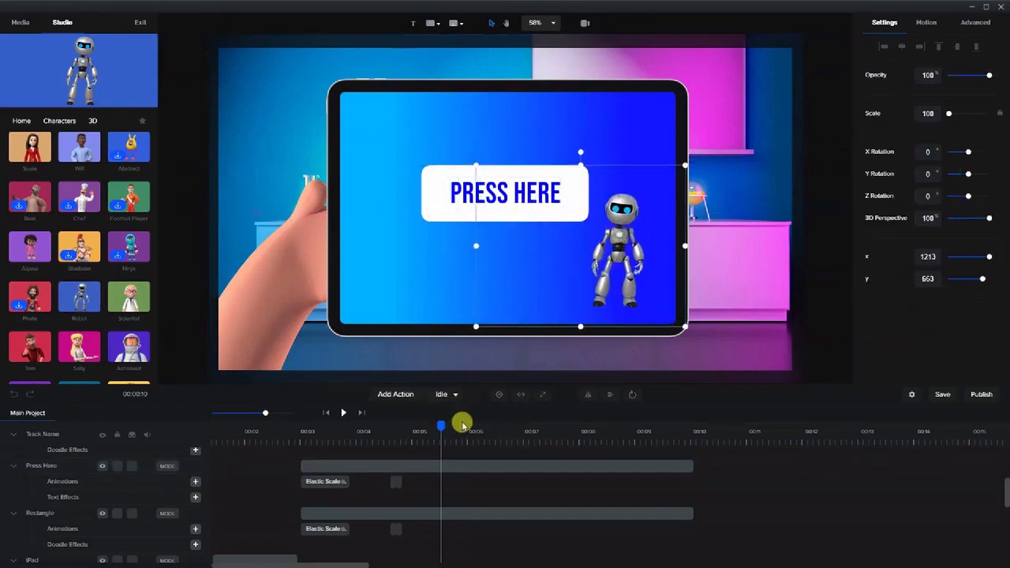
{"action": "left_click", "coordinate": [446, 396]}
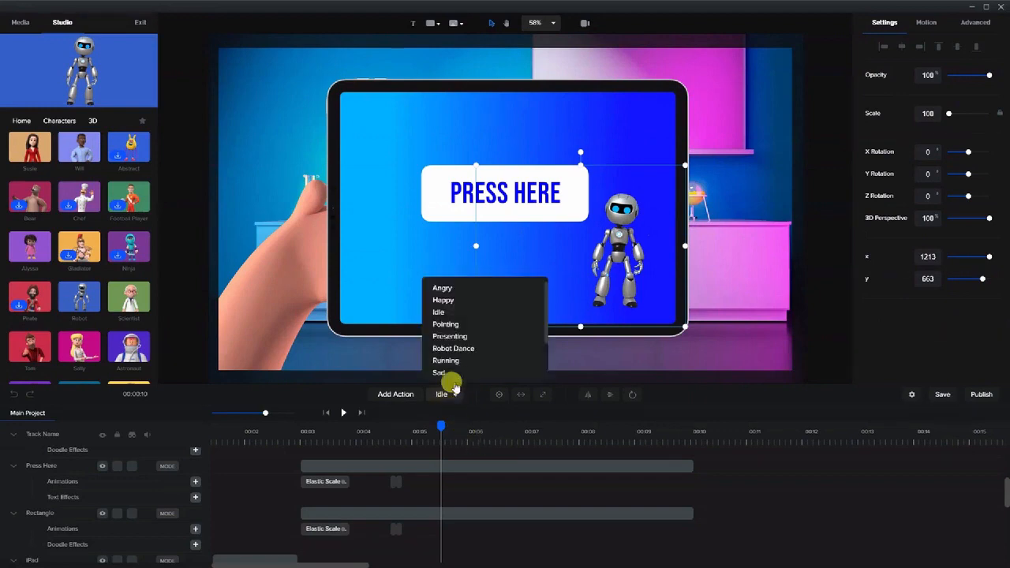
{"action": "left_click", "coordinate": [453, 348]}
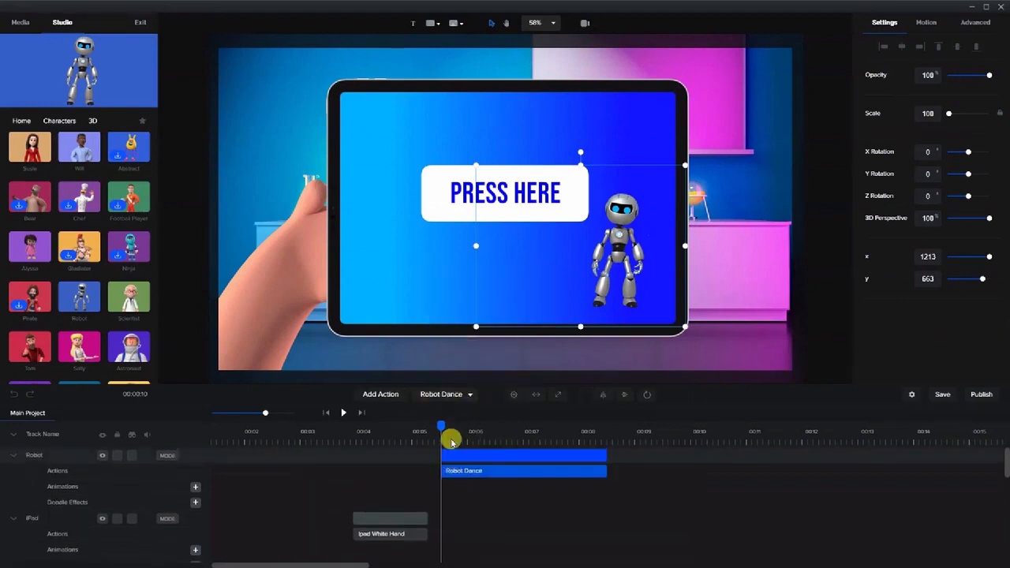
- Add an Idle action after the Robot Dance and trim the robot's clip to end with the button layers
{"action": "left_click_drag", "start_coordinate": [440, 425], "coordinate": [592, 444]}
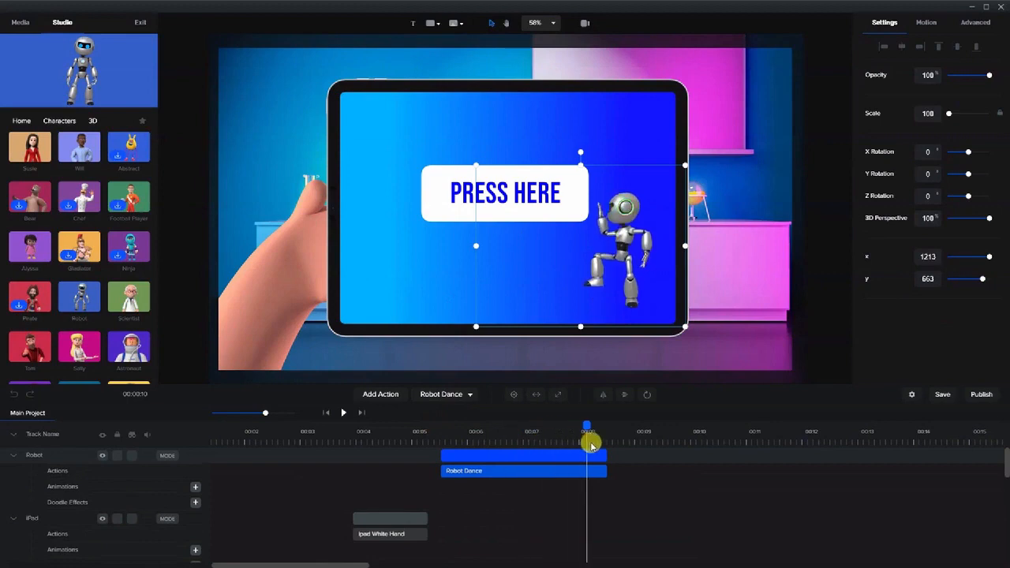
{"action": "left_click", "coordinate": [395, 393]}
{"action": "left_click", "coordinate": [415, 312]}
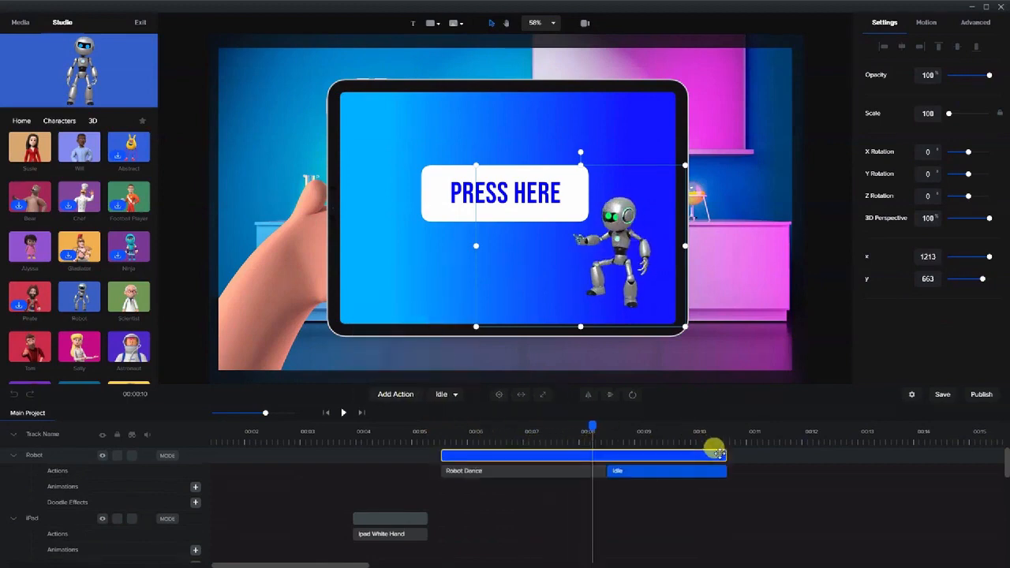
{"action": "left_click_drag", "start_coordinate": [720, 455], "coordinate": [690, 456]}
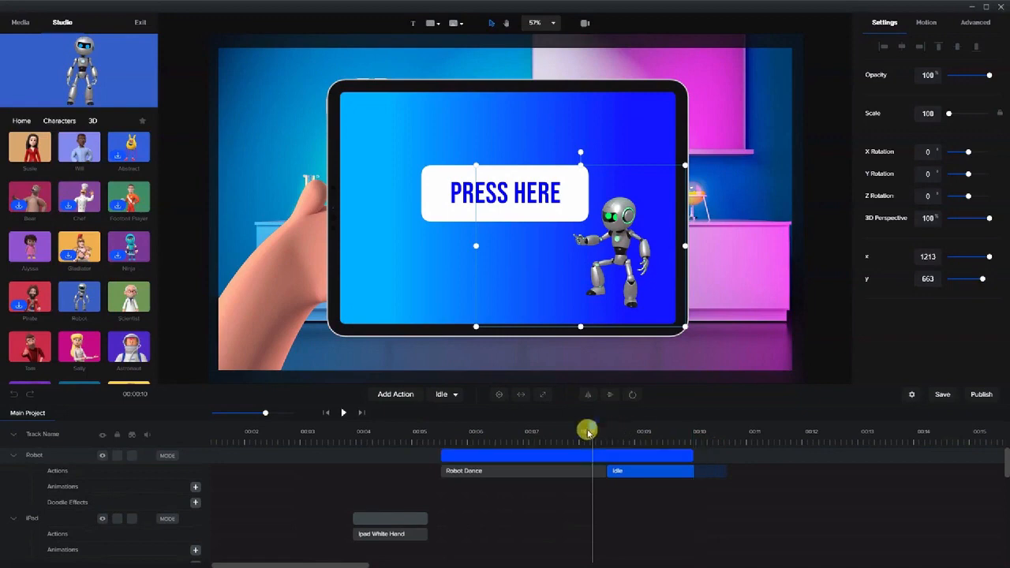
- Apply the Back Slide Left entrance animation to the robot
{"action": "mouse_move", "coordinate": [588, 426]}
{"action": "left_mouse_down"}
{"action": "mouse_move", "coordinate": [490, 419]}
{"action": "mouse_move", "coordinate": [621, 426]}
{"action": "mouse_move", "coordinate": [576, 426]}
{"action": "left_mouse_up"}
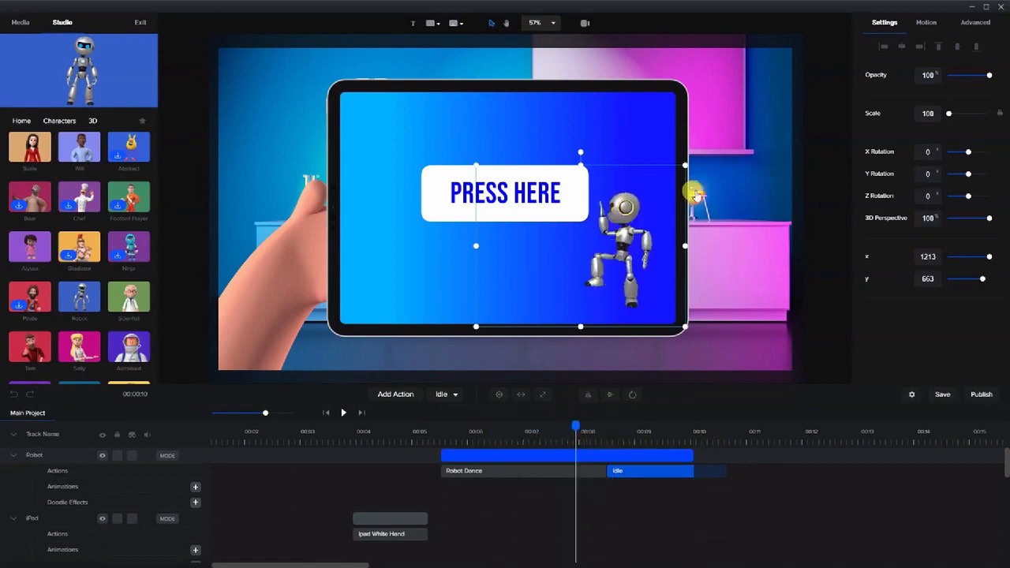
{"action": "left_click", "coordinate": [920, 26]}
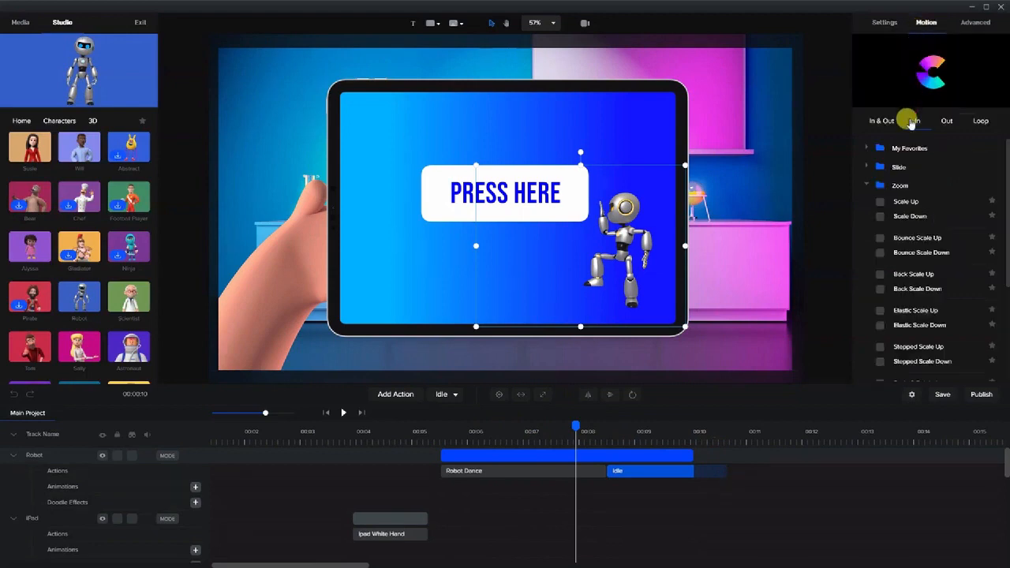
{"action": "left_click", "coordinate": [867, 184]}
{"action": "left_click", "coordinate": [866, 166]}
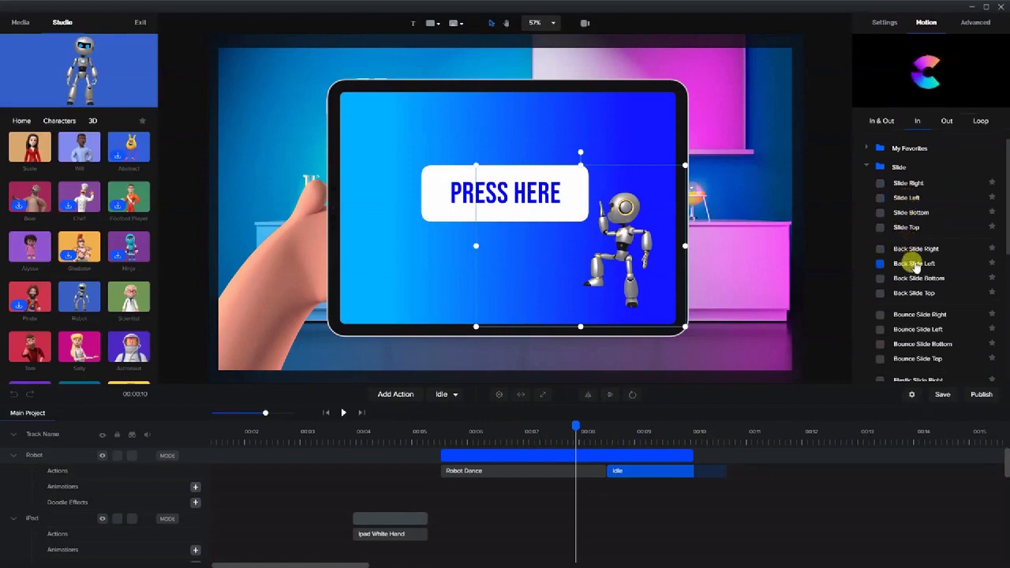
{"action": "left_click", "coordinate": [880, 263]}
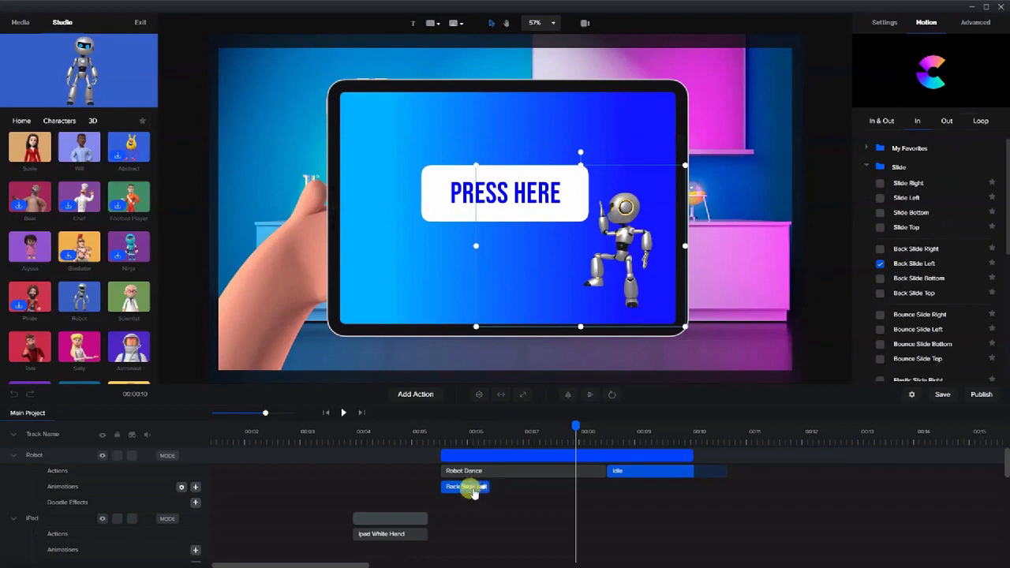
- Shorten the robot's Back Slide Left animation and scrub through its entrance after the finger tap
{"action": "left_click", "coordinate": [416, 431]}
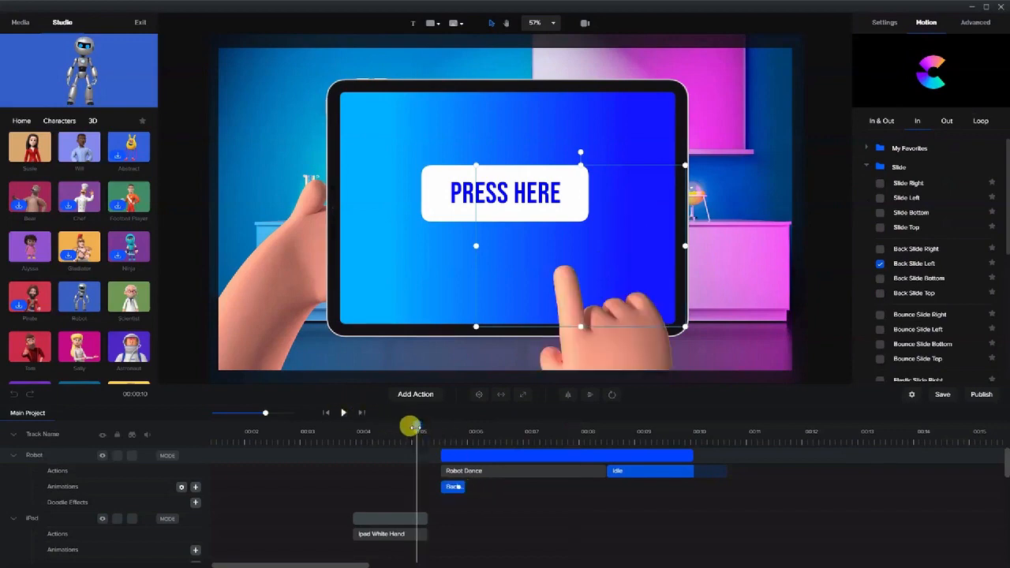
{"action": "left_click_drag", "start_coordinate": [416, 427], "coordinate": [437, 427]}
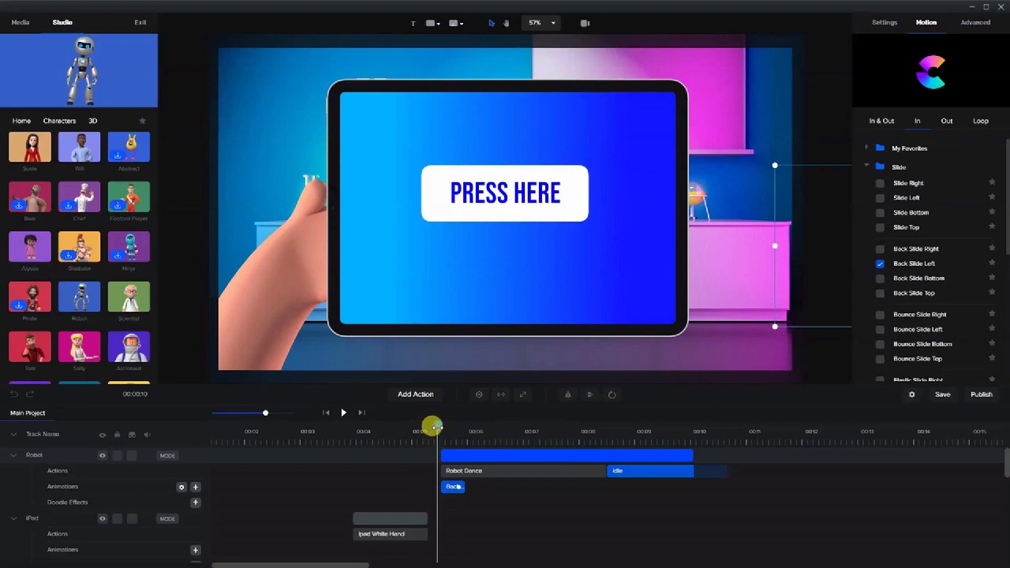
{"action": "left_click_drag", "start_coordinate": [433, 427], "coordinate": [479, 434]}
{"action": "right_click", "coordinate": [453, 486]}
{"action": "left_click", "coordinate": [470, 512]}
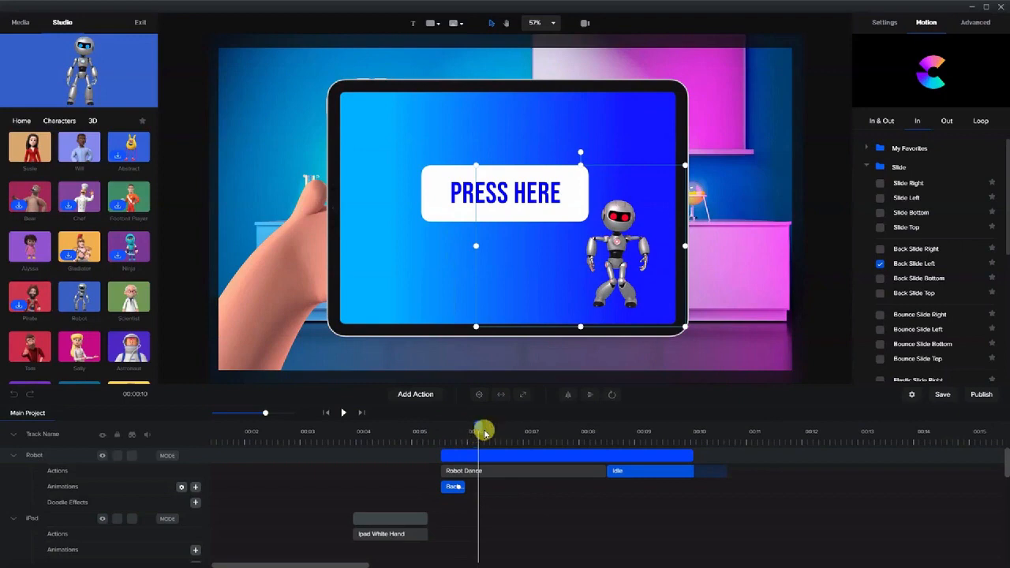
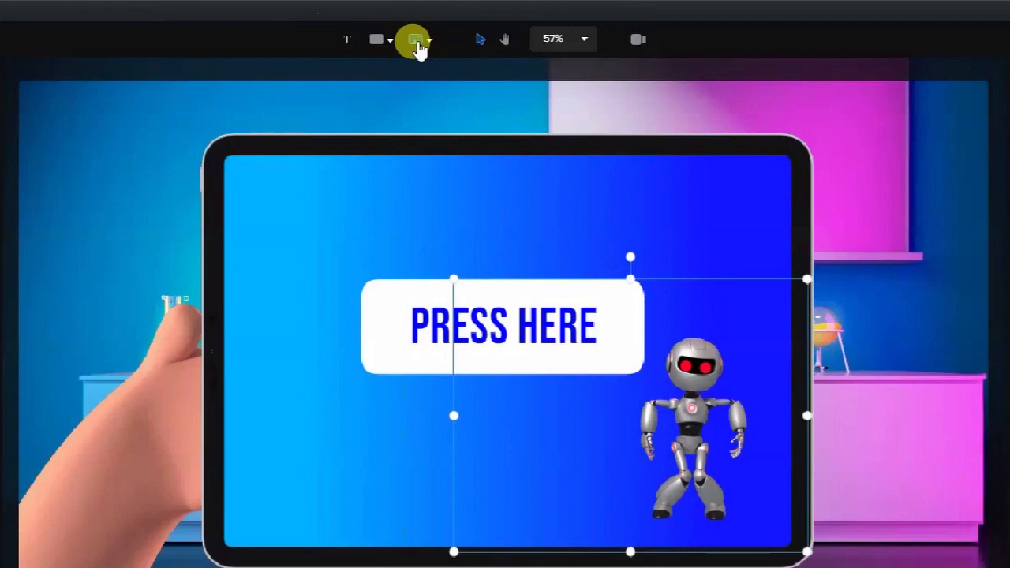
- Add the four-pointed star from the SVG graphics to the scene
{"action": "left_click", "coordinate": [417, 42]}
{"action": "left_click", "coordinate": [359, 85]}
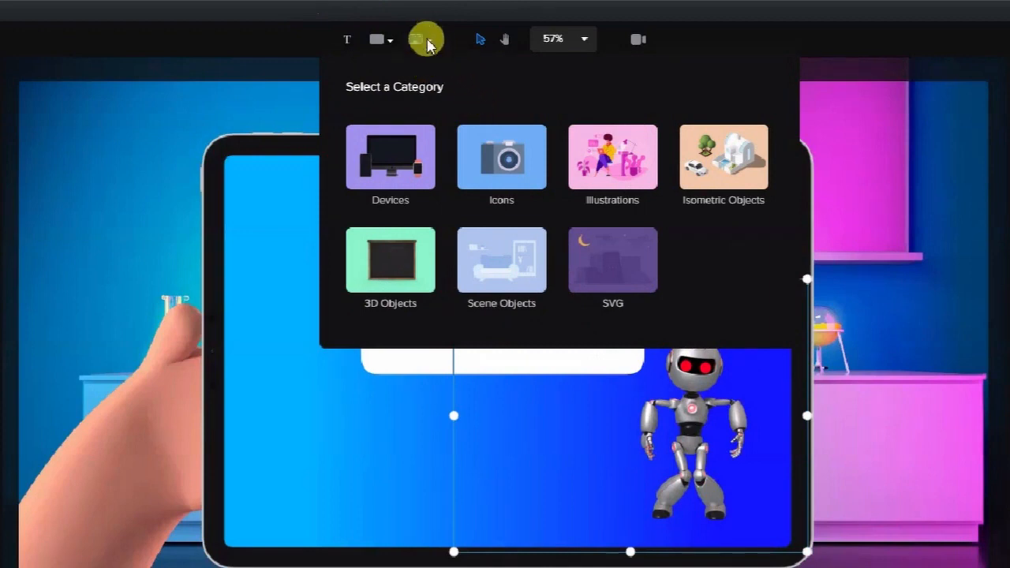
{"action": "left_click", "coordinate": [613, 270]}
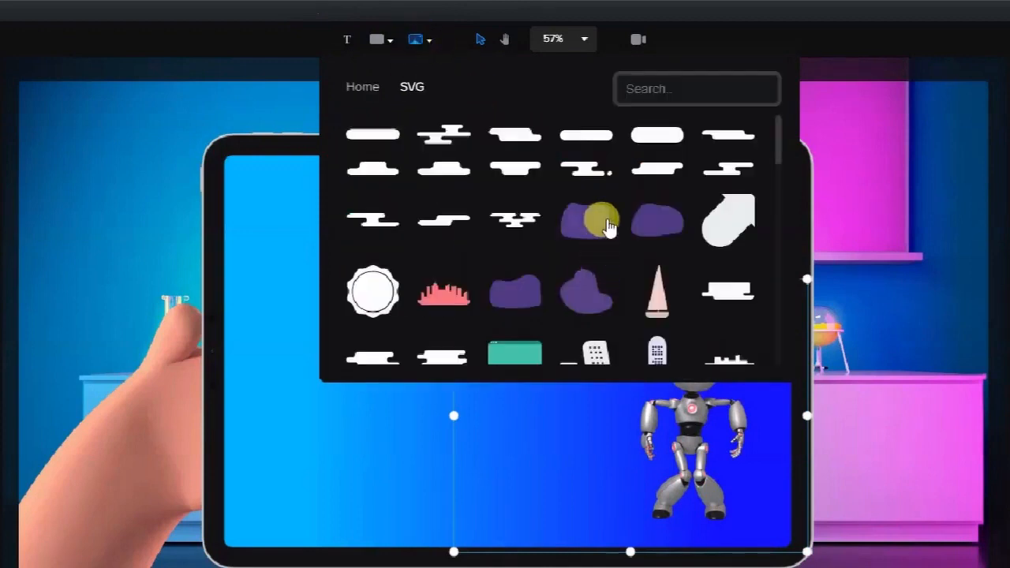
{"action": "scroll", "coordinate": [608, 227], "scroll_direction": "down", "scroll_amount": 15}
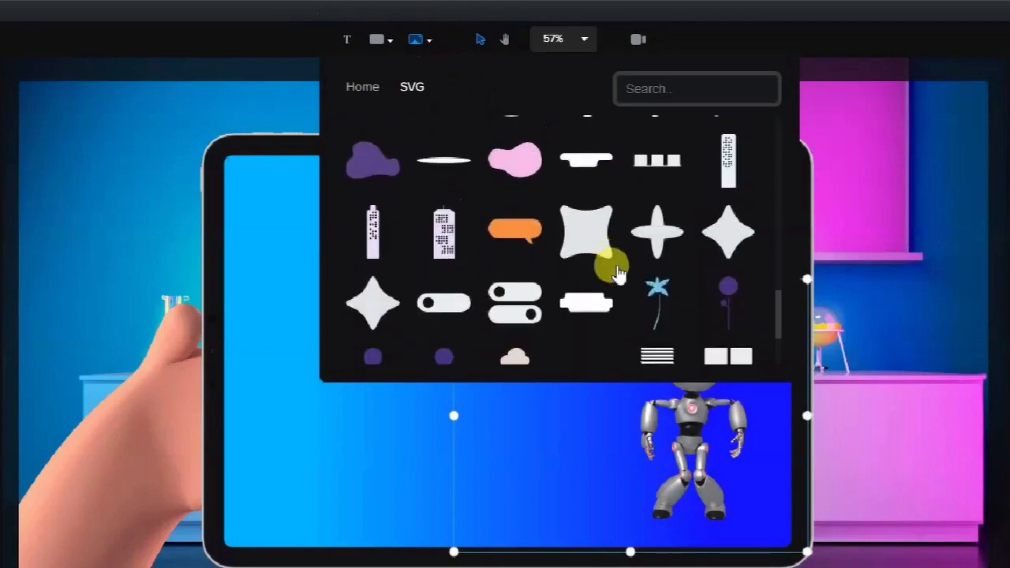
{"action": "scroll", "coordinate": [631, 236], "scroll_direction": "down", "scroll_amount": 2}
{"action": "left_click_drag", "start_coordinate": [720, 140], "coordinate": [341, 413]}
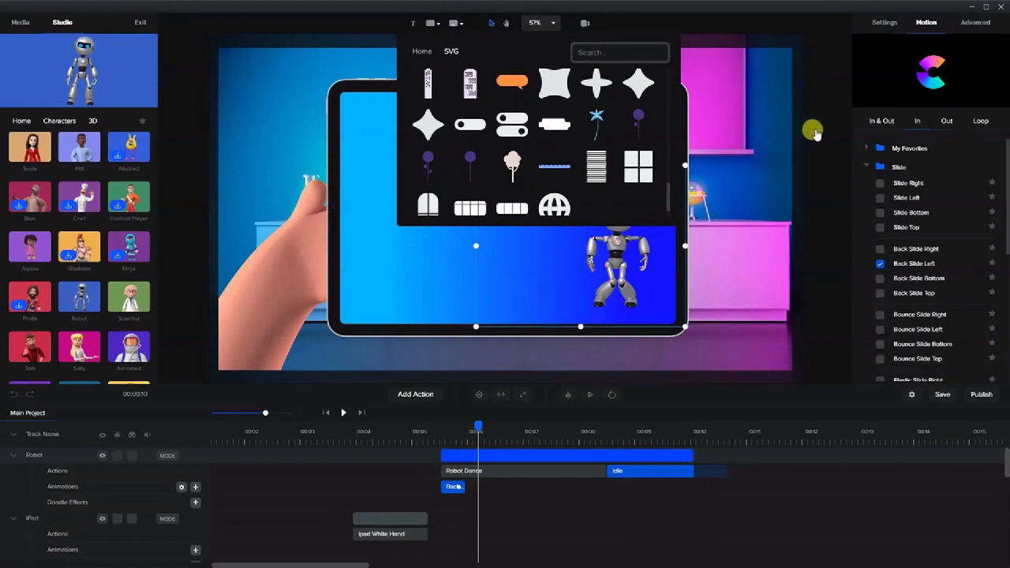
{"action": "left_click", "coordinate": [638, 82]}
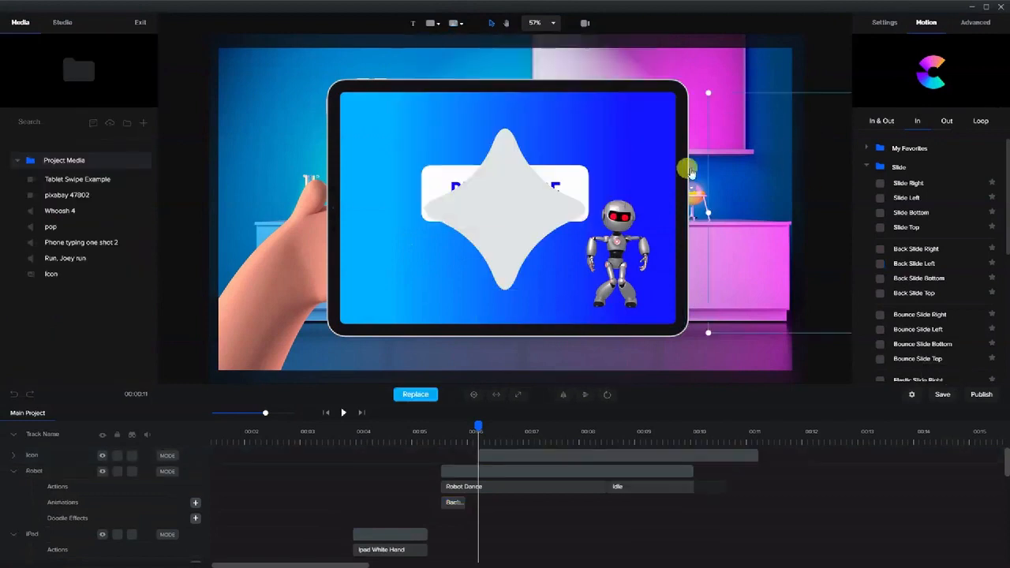
- Shrink the star, move it to the tablet screen's upper-left area, and trim its clip to end with the robot's
{"action": "left_click", "coordinate": [531, 218]}
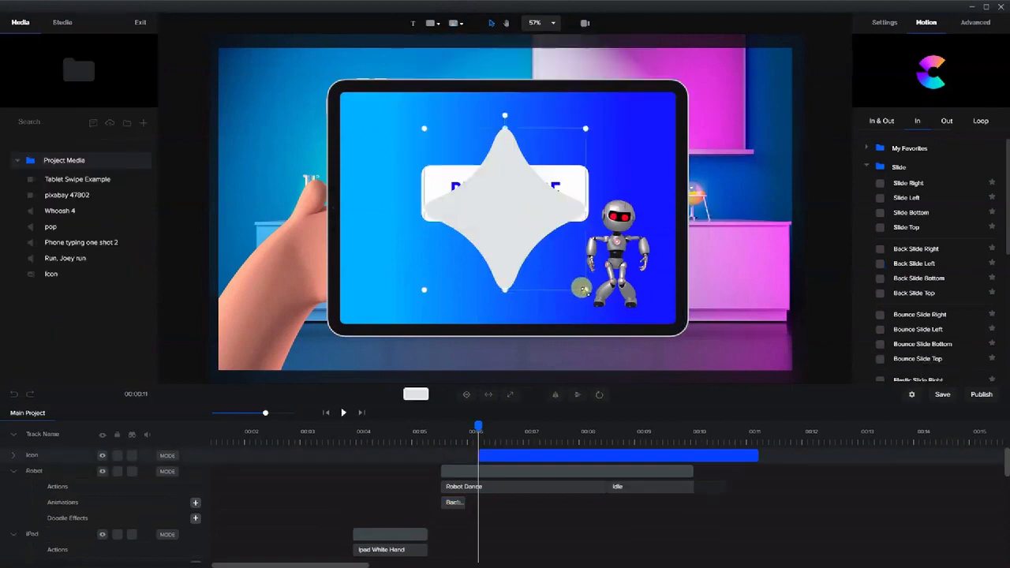
{"action": "left_click_drag", "start_coordinate": [582, 290], "coordinate": [397, 130]}
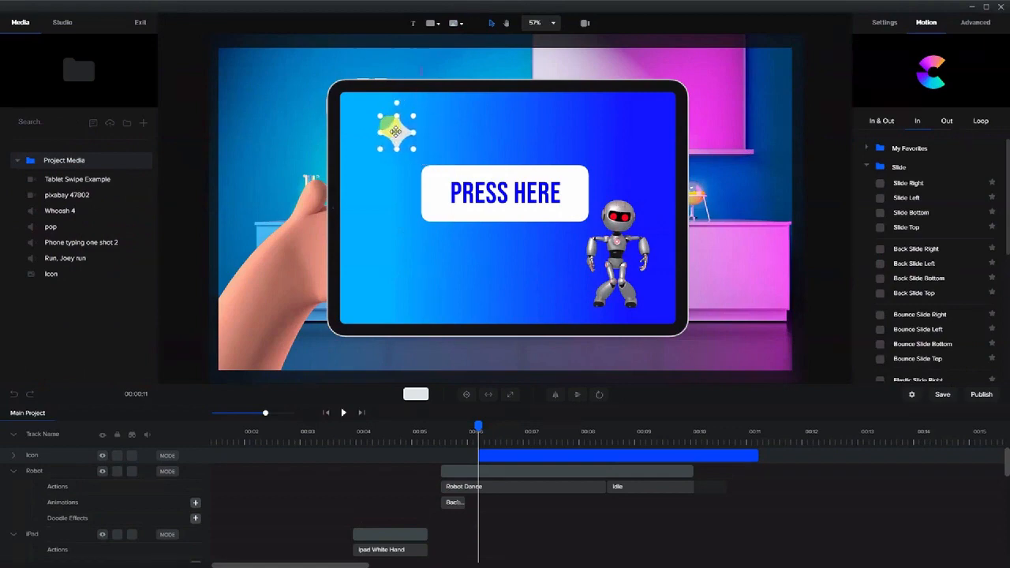
{"action": "left_click_drag", "start_coordinate": [752, 456], "coordinate": [692, 456]}
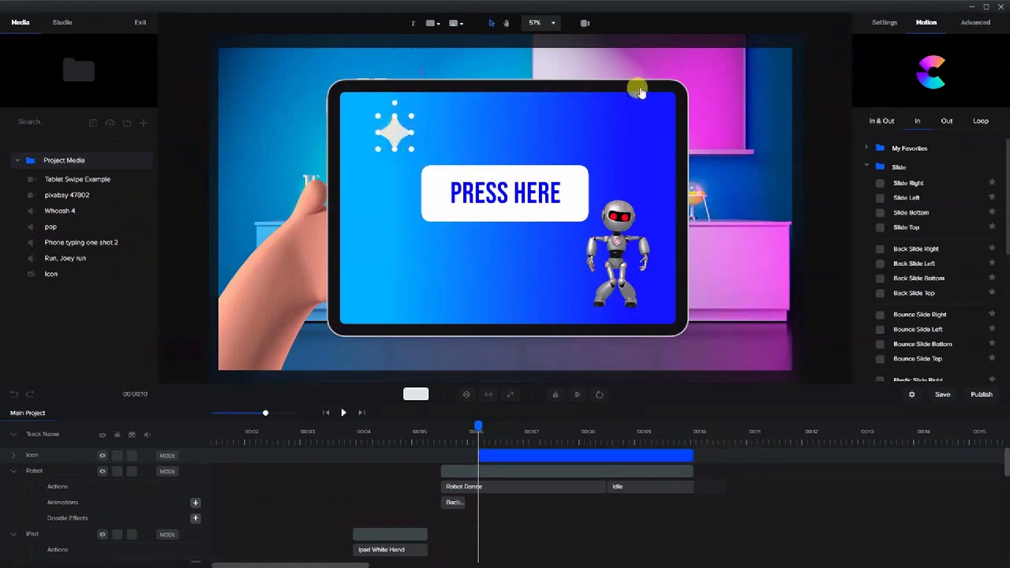
- Recolor the star bright yellow, reduce its scale to 792, and adjust its position in the tablet screen's upper-left area
{"action": "left_click", "coordinate": [884, 22]}
{"action": "left_click", "coordinate": [928, 76]}
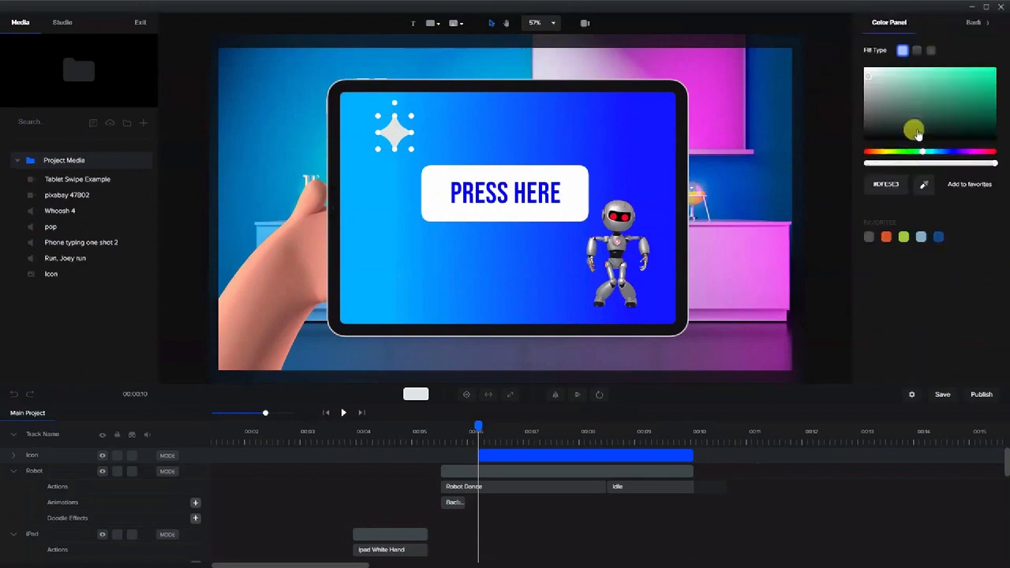
{"action": "left_click", "coordinate": [887, 151]}
{"action": "left_click", "coordinate": [965, 72]}
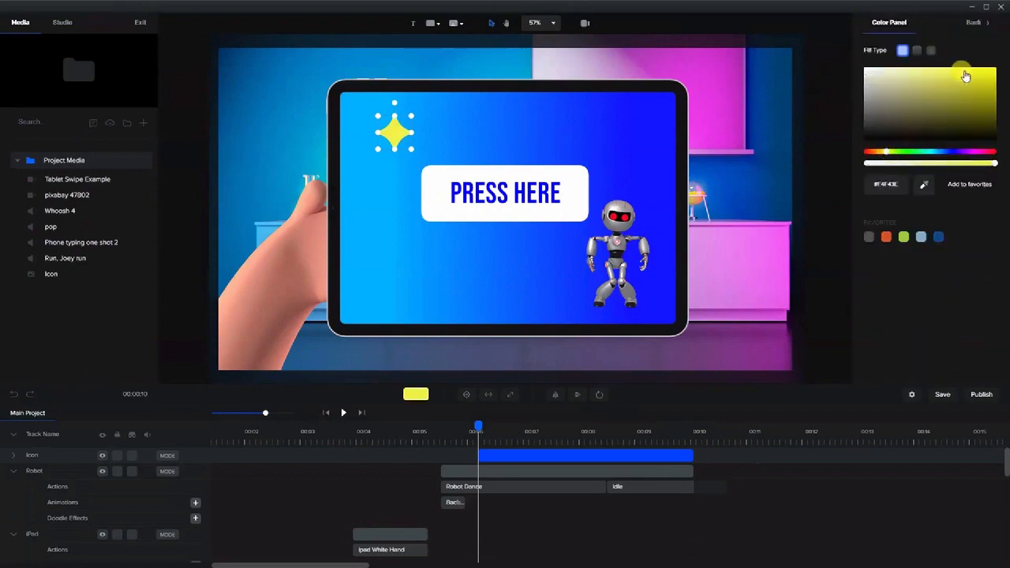
{"action": "left_click", "coordinate": [390, 144]}
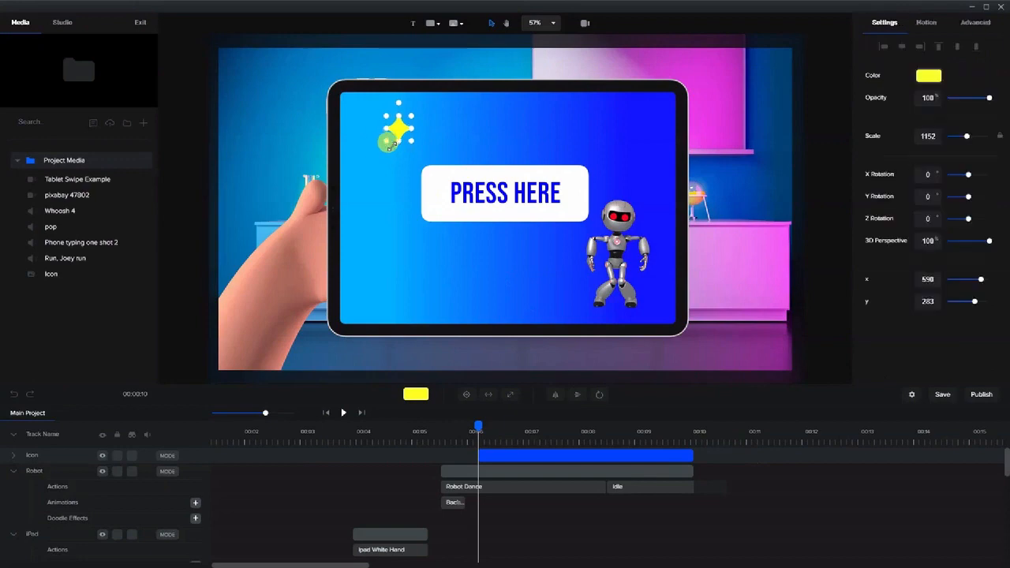
{"action": "left_click_drag", "start_coordinate": [401, 136], "coordinate": [404, 141]}
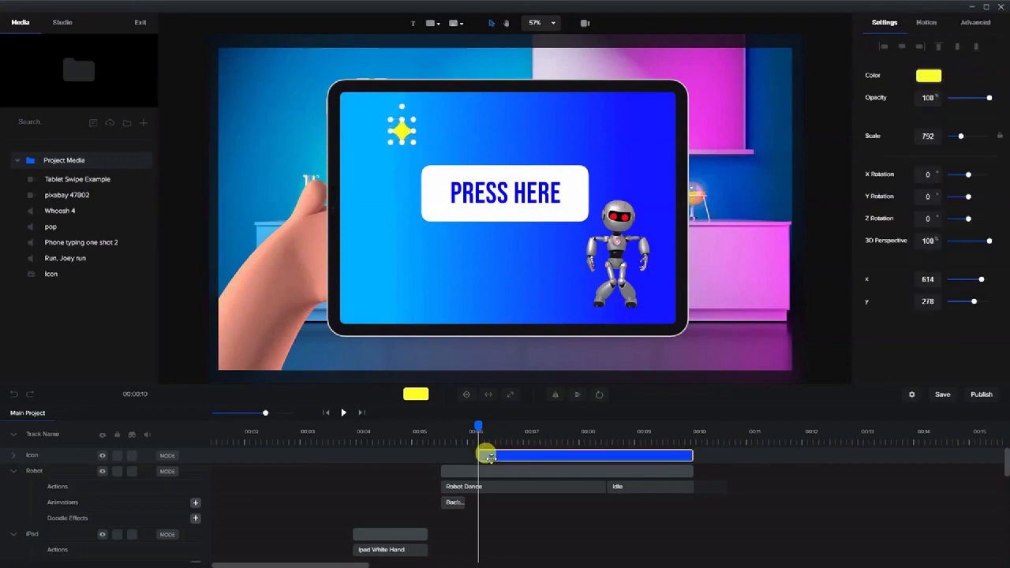
- Apply the Back Scale Up entrance animation from the Zoom presets to the yellow star
{"action": "left_click", "coordinate": [930, 24]}
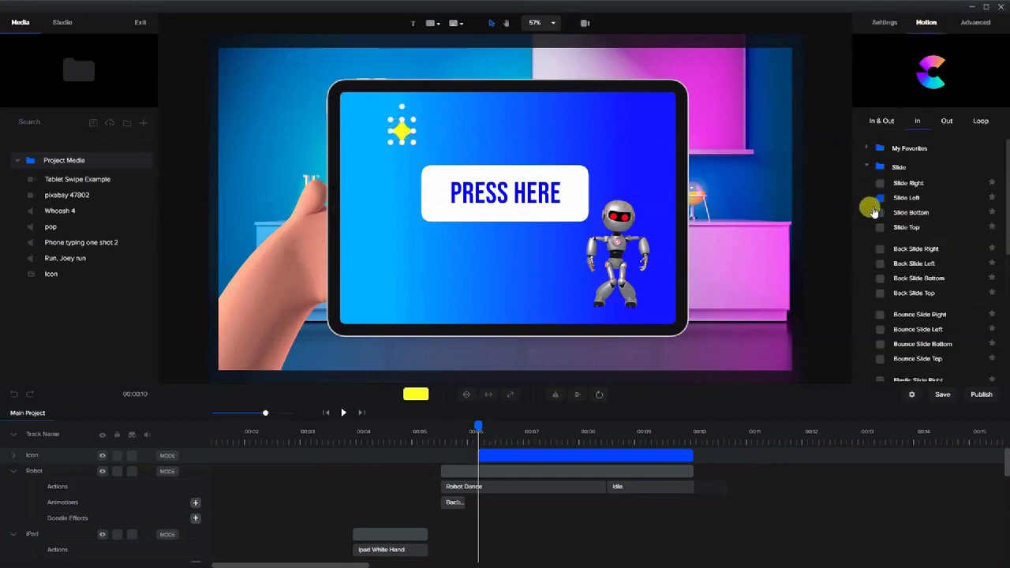
{"action": "left_click", "coordinate": [915, 281]}
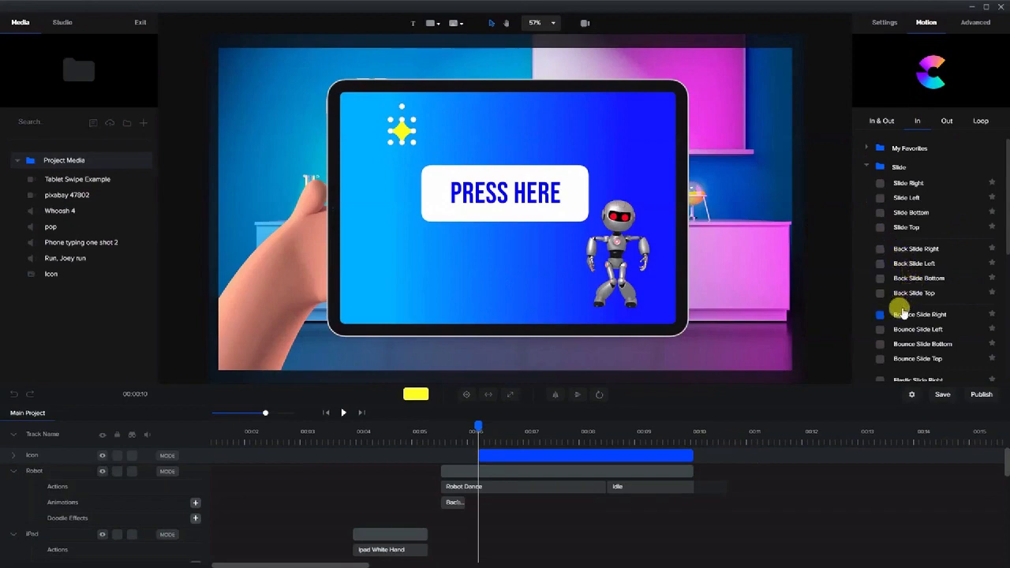
{"action": "left_click", "coordinate": [865, 167]}
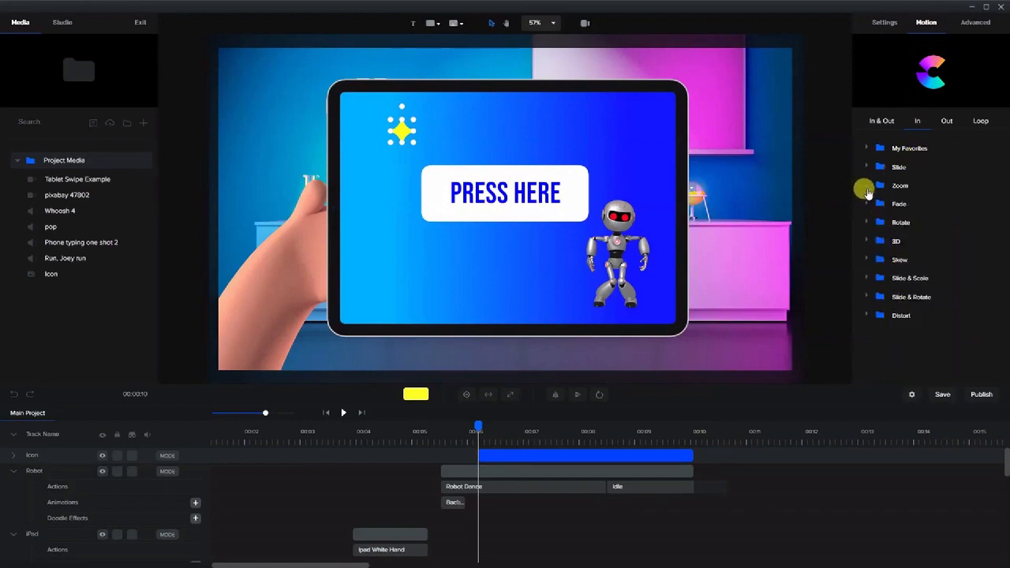
{"action": "left_click", "coordinate": [868, 186]}
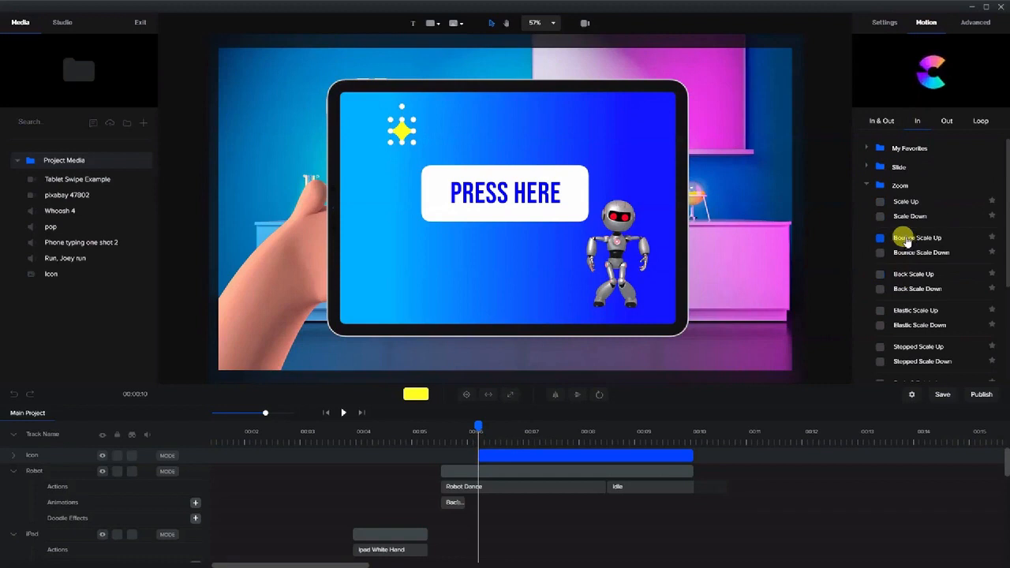
{"action": "left_click", "coordinate": [879, 239]}
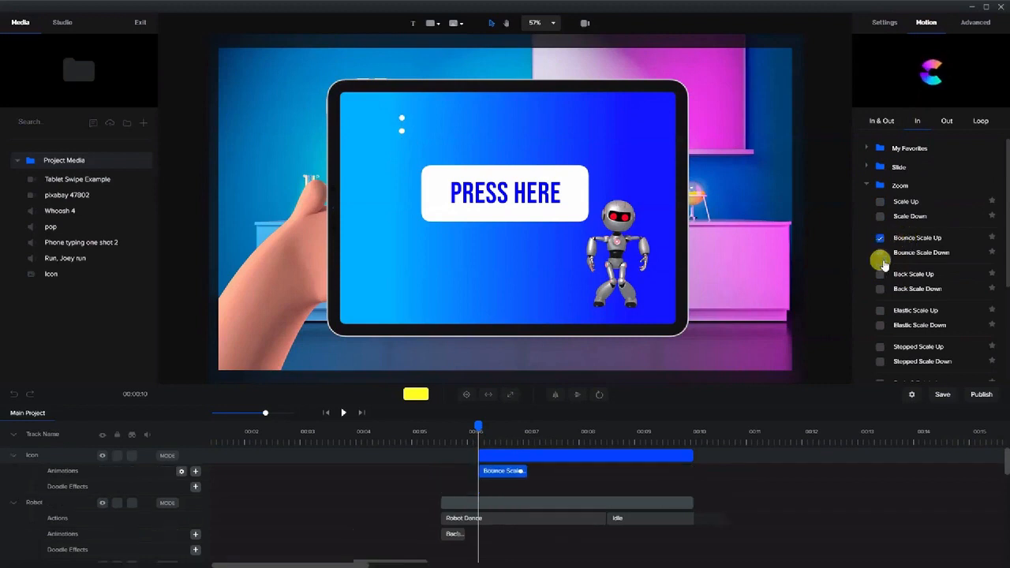
{"action": "left_click", "coordinate": [881, 274]}
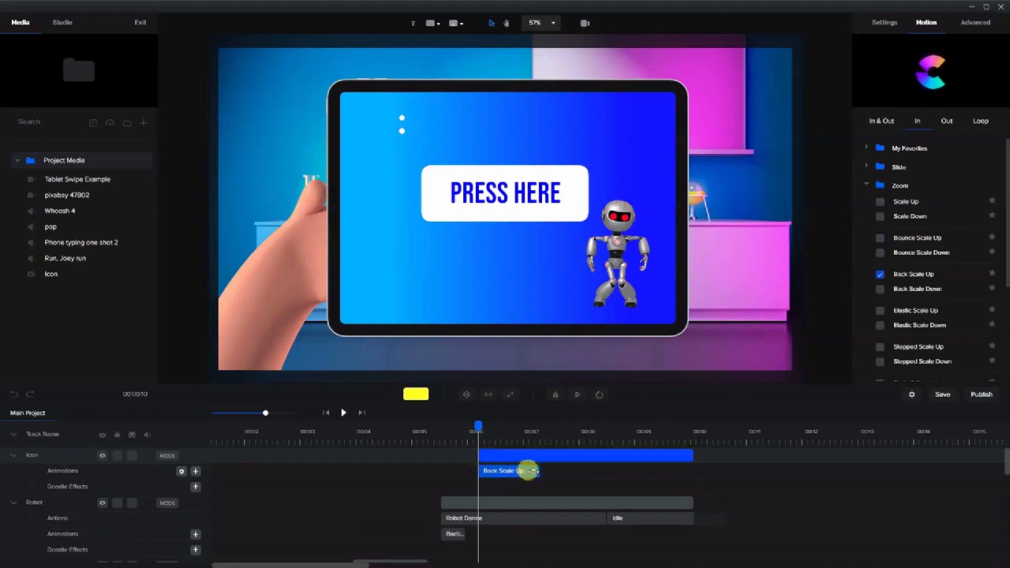
- Add a short custom opacity animation to the star near the eight-second mark, fading it to 48% opacity
{"action": "left_click_drag", "start_coordinate": [473, 427], "coordinate": [581, 443]}
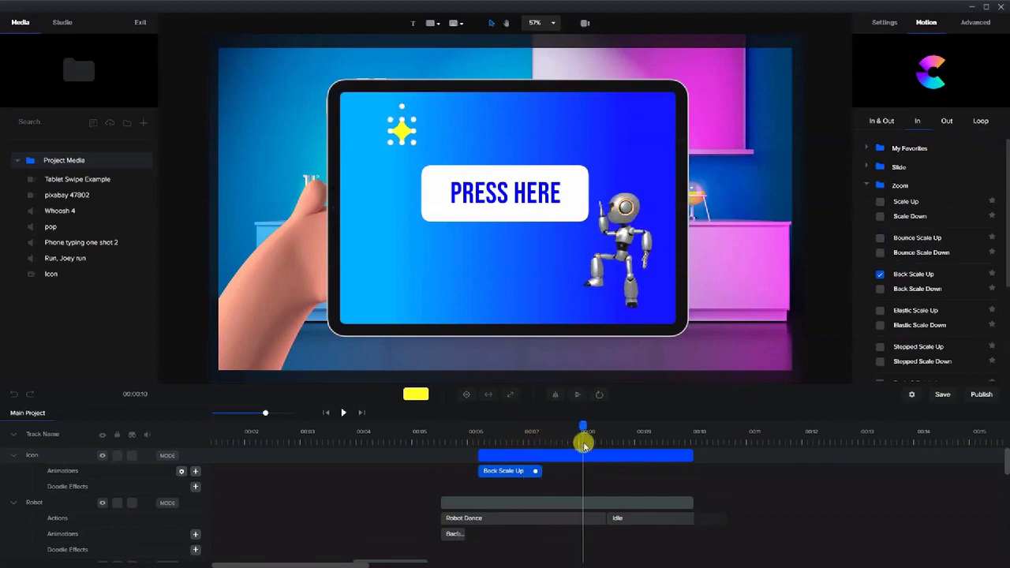
{"action": "left_click", "coordinate": [195, 471]}
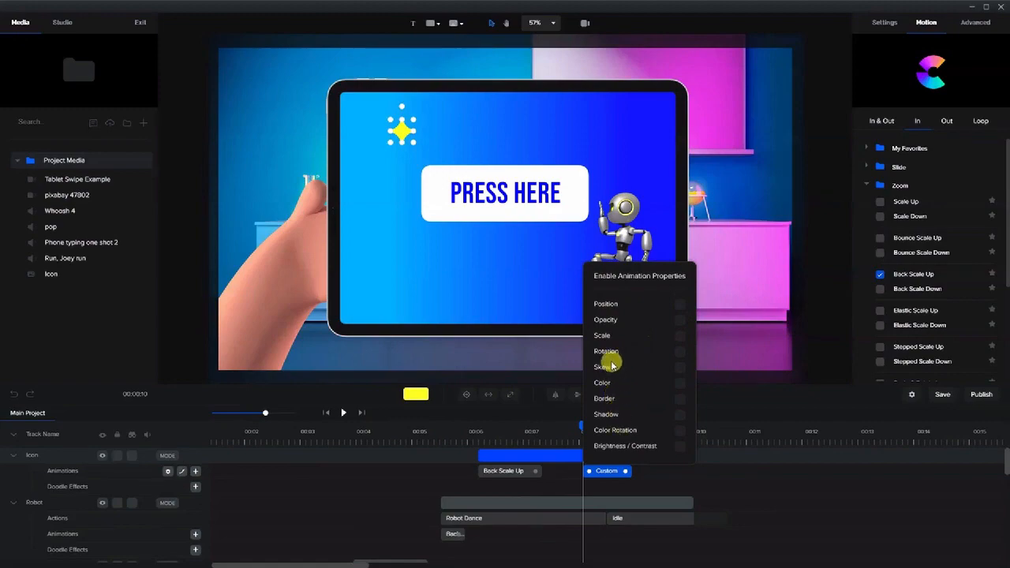
{"action": "left_click", "coordinate": [677, 323]}
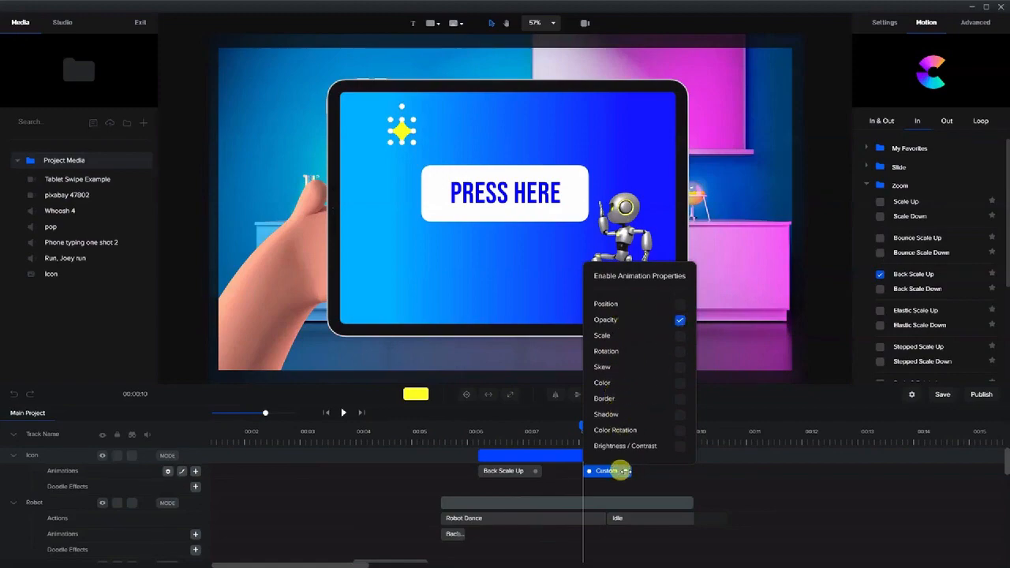
{"action": "left_click_drag", "start_coordinate": [621, 471], "coordinate": [603, 471]}
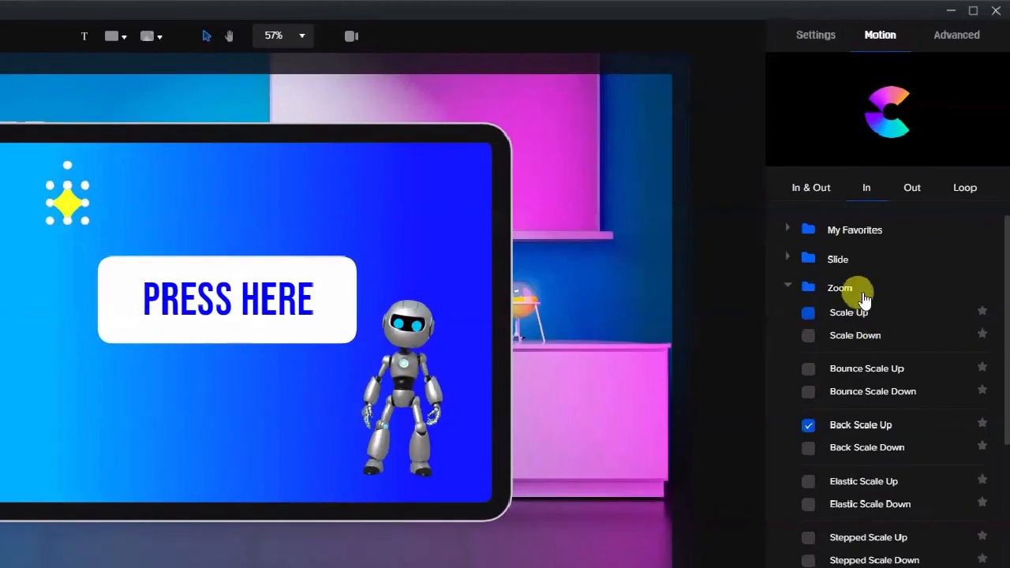
{"action": "left_click", "coordinate": [818, 38]}
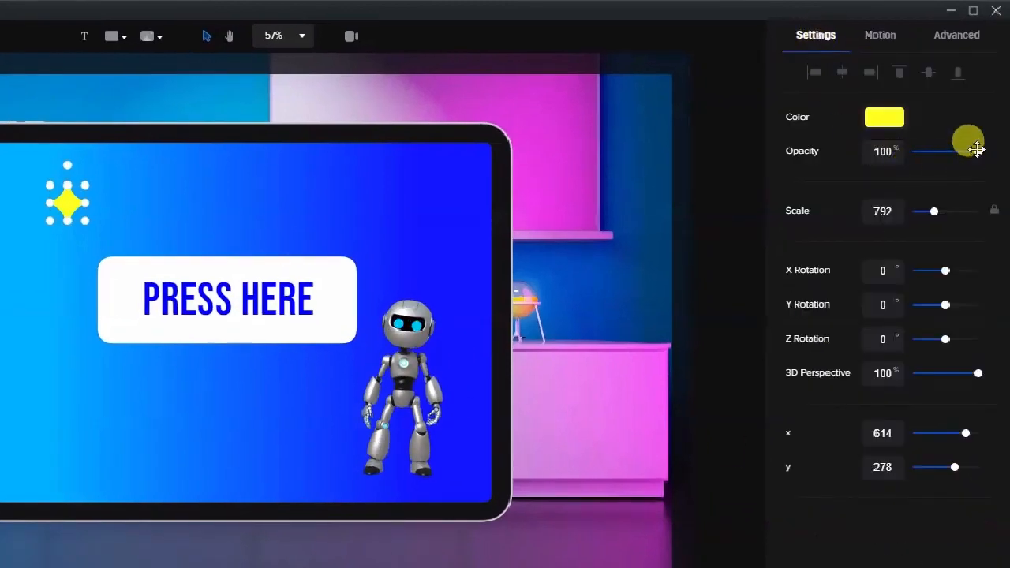
{"action": "left_click_drag", "start_coordinate": [970, 149], "coordinate": [942, 163]}
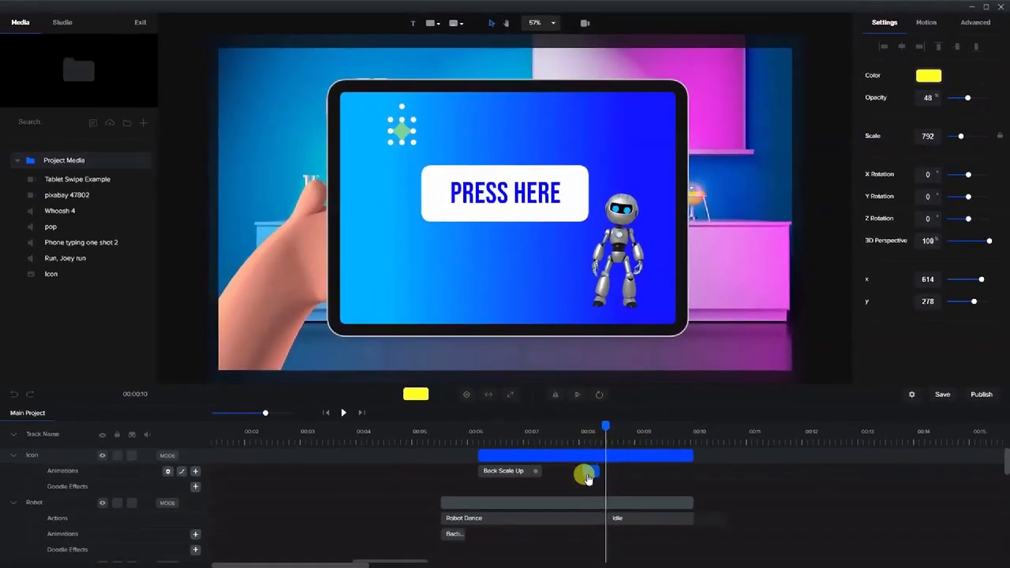
- Create a reversed duplicate of the star's opacity animation and scrub past it to check the flicker
{"action": "right_click", "coordinate": [587, 478]}
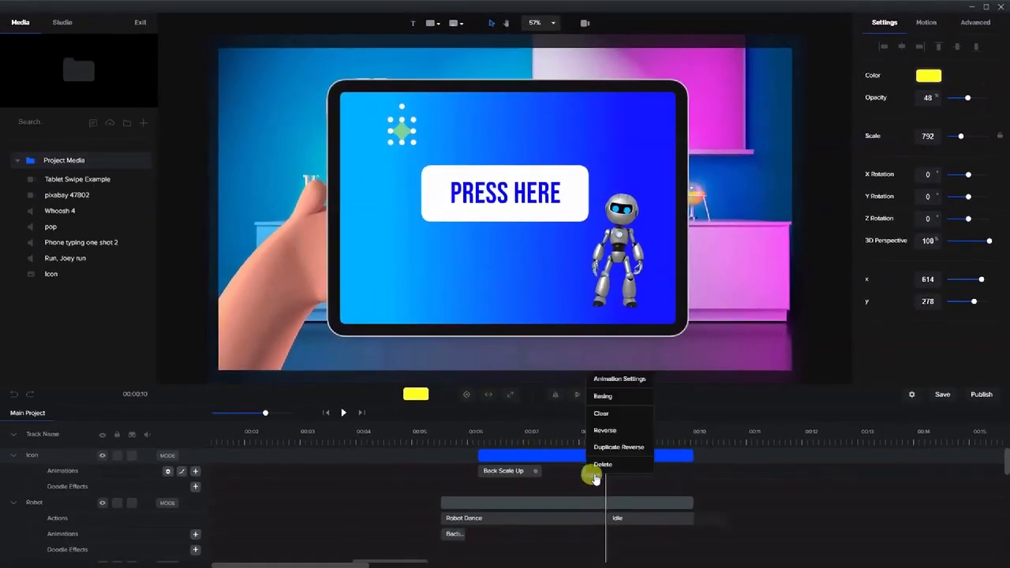
{"action": "left_click", "coordinate": [605, 443]}
{"action": "left_click_drag", "start_coordinate": [605, 425], "coordinate": [630, 441]}
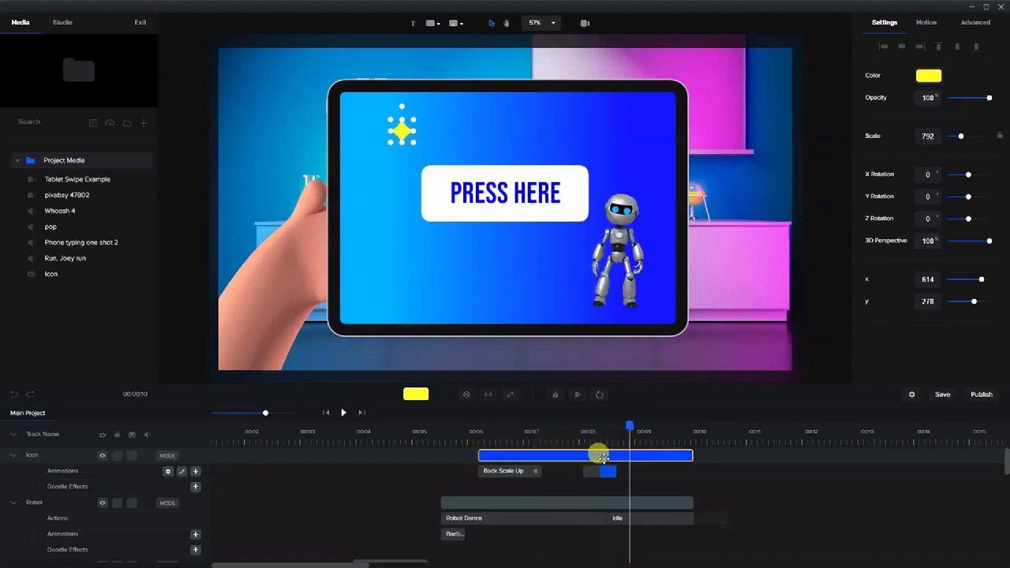
- Duplicate the animated star, scale the copy to 555, and place it just above the robot's head
{"action": "right_click", "coordinate": [556, 456]}
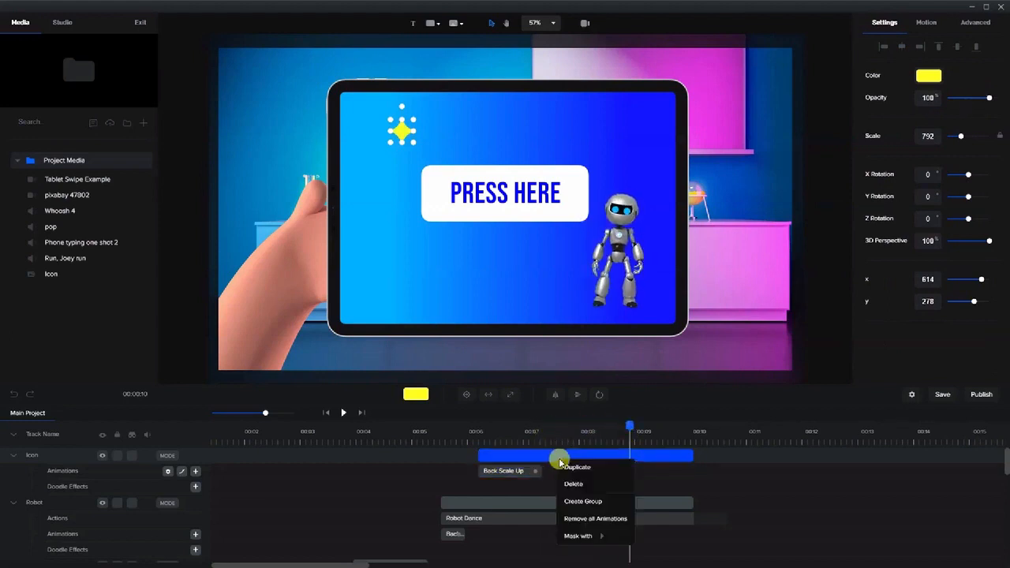
{"action": "left_click", "coordinate": [574, 464]}
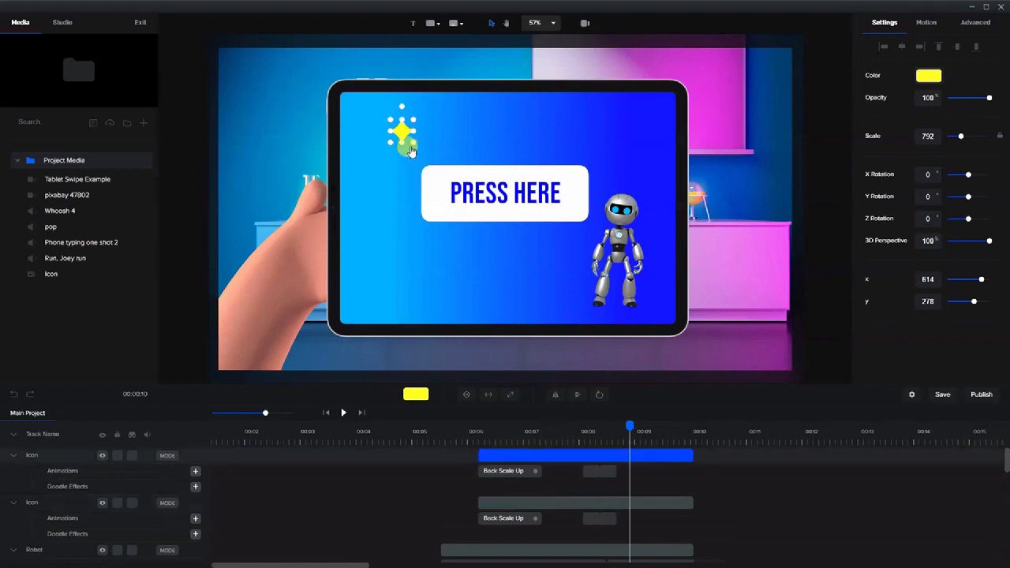
{"action": "left_click_drag", "start_coordinate": [401, 131], "coordinate": [643, 157]}
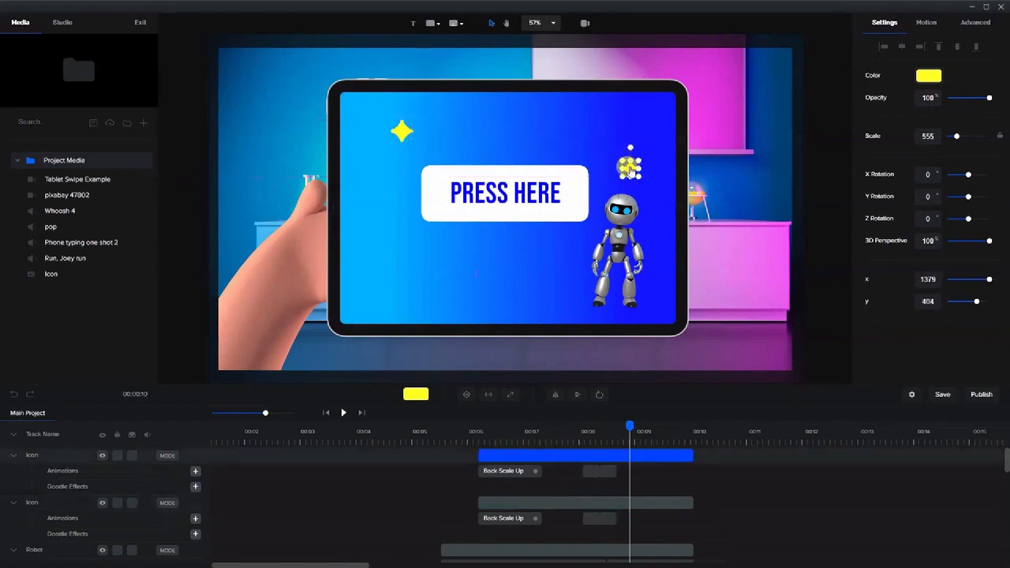
{"action": "left_click_drag", "start_coordinate": [632, 169], "coordinate": [614, 163]}
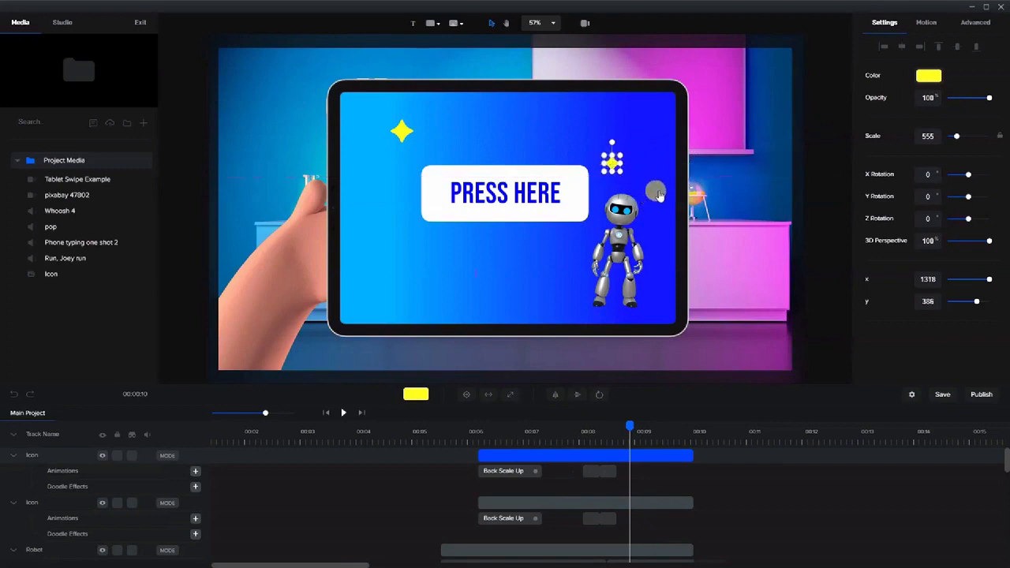
{"action": "left_click", "coordinate": [816, 134]}
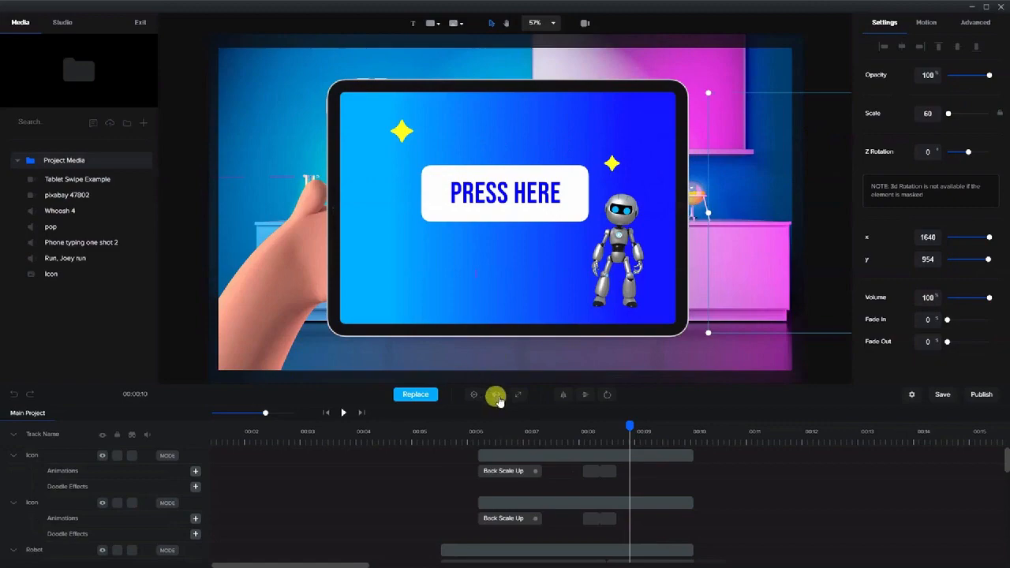
- Add the white gear from the SVG graphics at the six-second mark and move it over the tablet's upper-right corner
{"action": "left_click", "coordinate": [478, 443]}
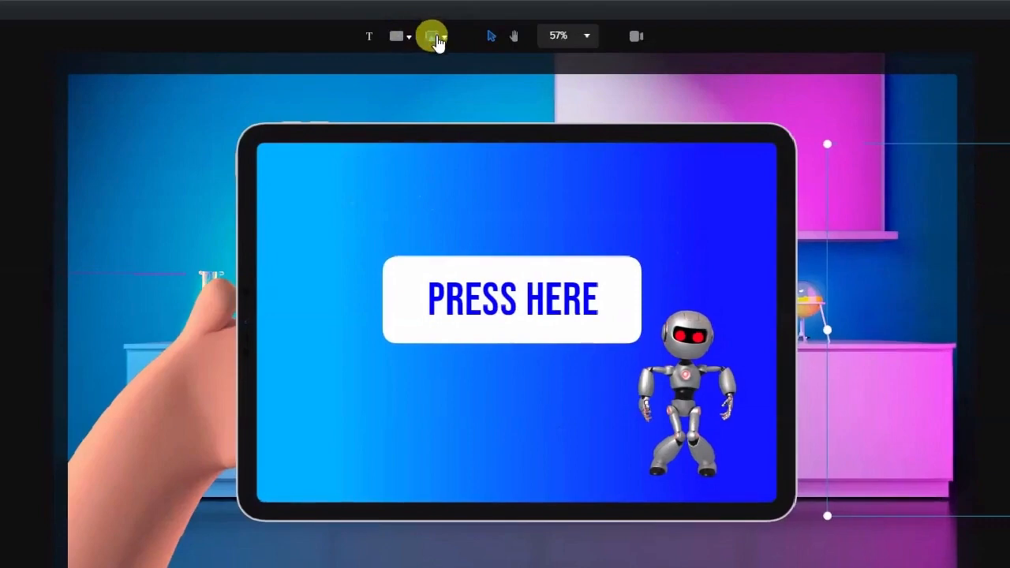
{"action": "left_click", "coordinate": [433, 36]}
{"action": "scroll", "coordinate": [695, 257], "scroll_direction": "down", "scroll_amount": 5}
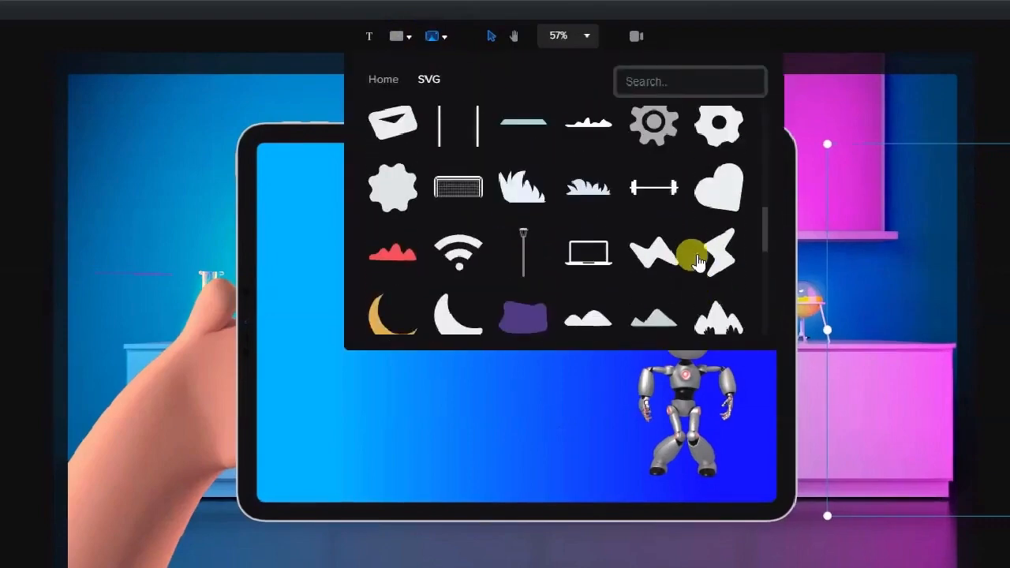
{"action": "scroll", "coordinate": [698, 262], "scroll_direction": "up", "scroll_amount": 3}
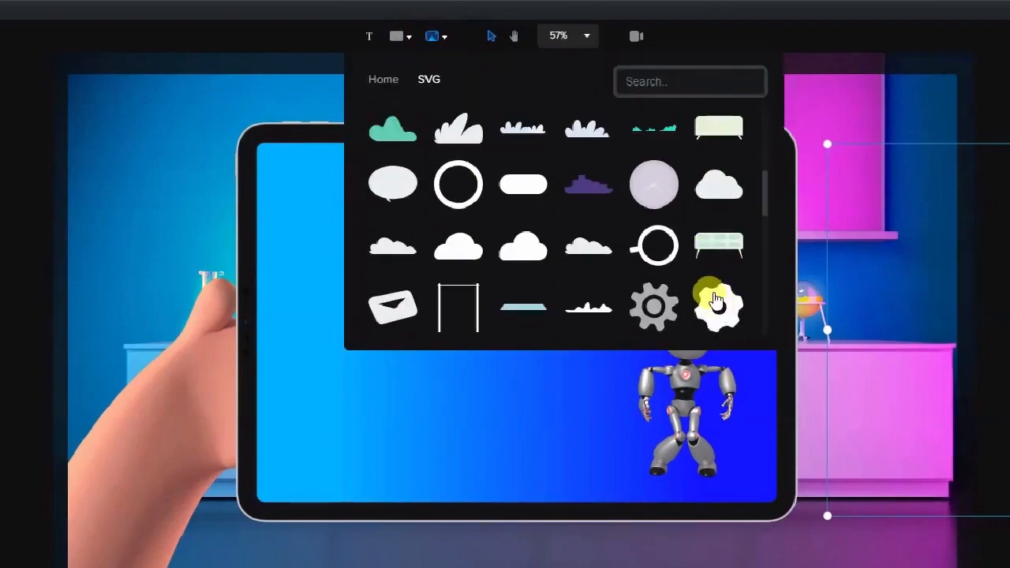
{"action": "left_click", "coordinate": [714, 300]}
{"action": "left_click", "coordinate": [996, 152]}
{"action": "left_click", "coordinate": [584, 391]}
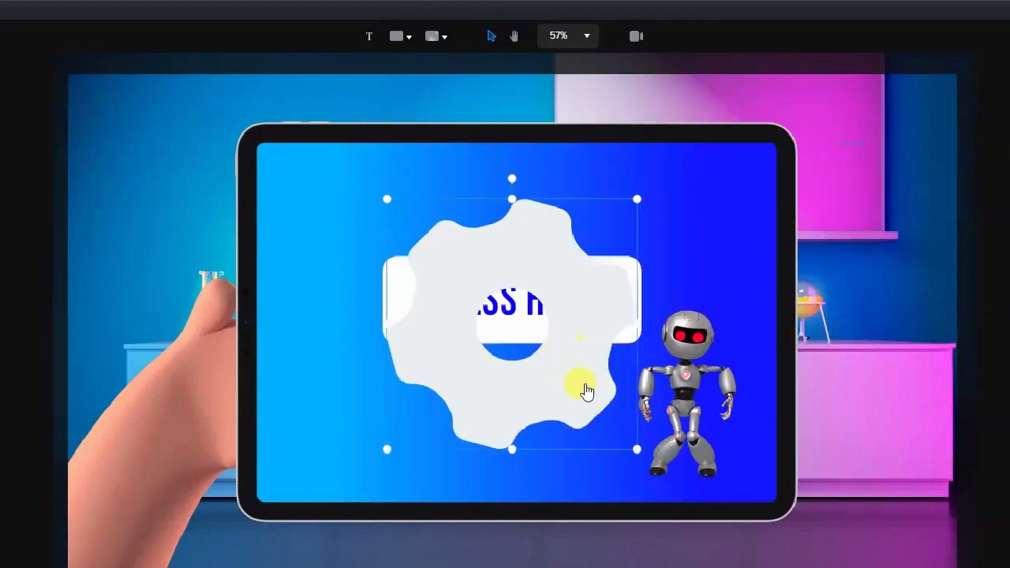
{"action": "left_click_drag", "start_coordinate": [584, 390], "coordinate": [816, 239]}
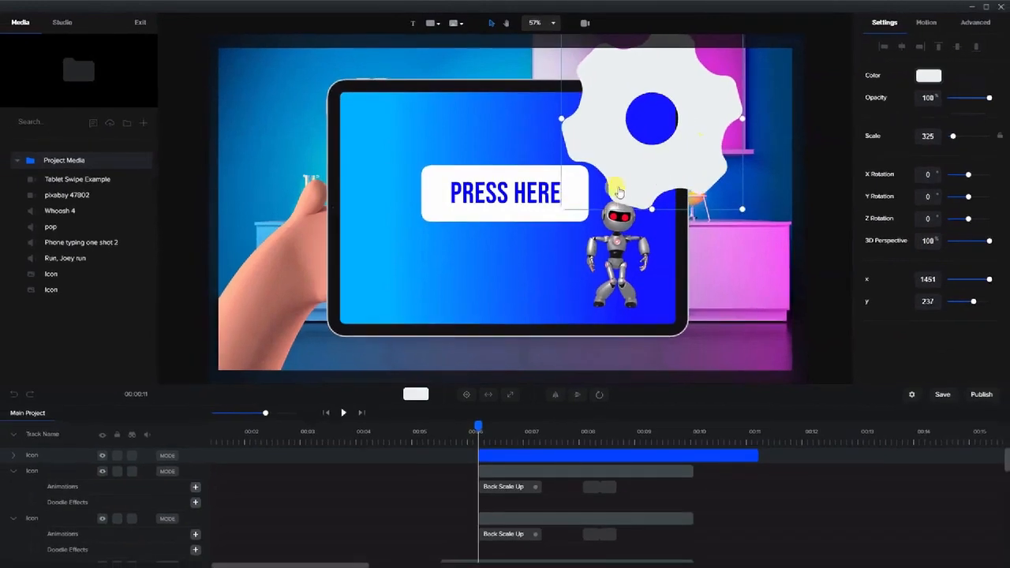
{"action": "left_click_drag", "start_coordinate": [619, 191], "coordinate": [591, 141]}
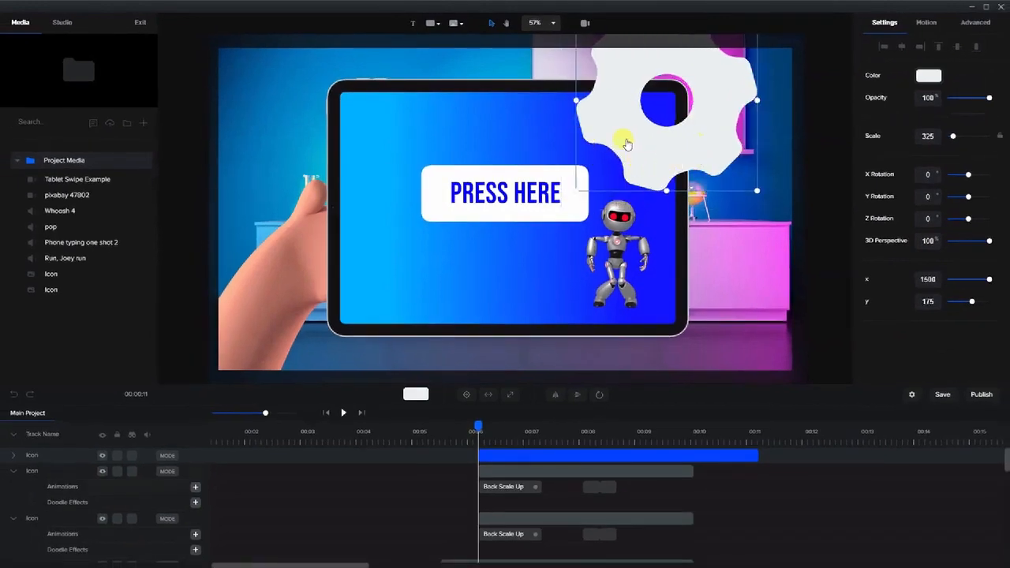
- Recolor the gear dark gray
{"action": "left_click", "coordinate": [929, 79]}
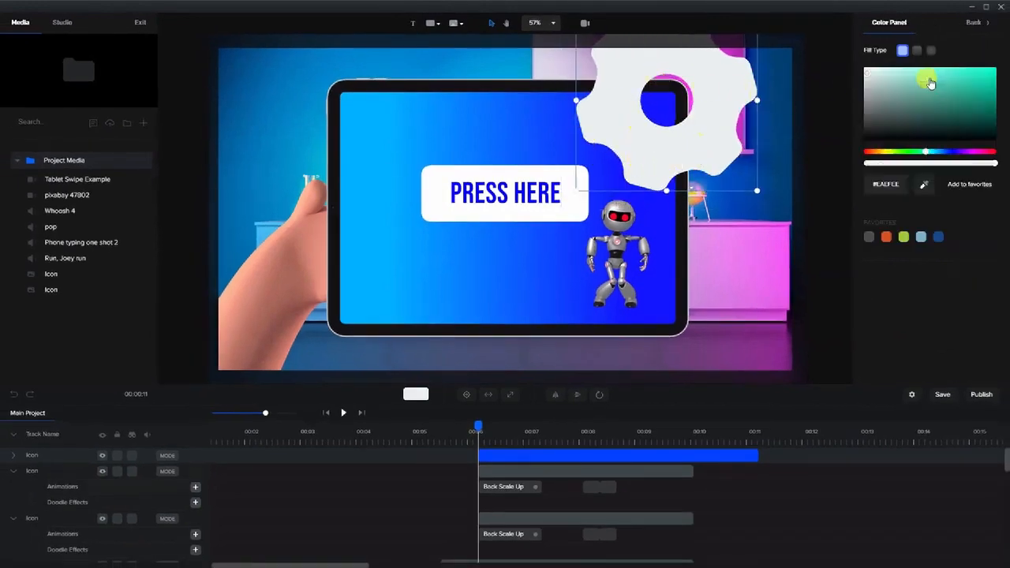
{"action": "left_click", "coordinate": [851, 124]}
{"action": "left_click", "coordinate": [693, 75]}
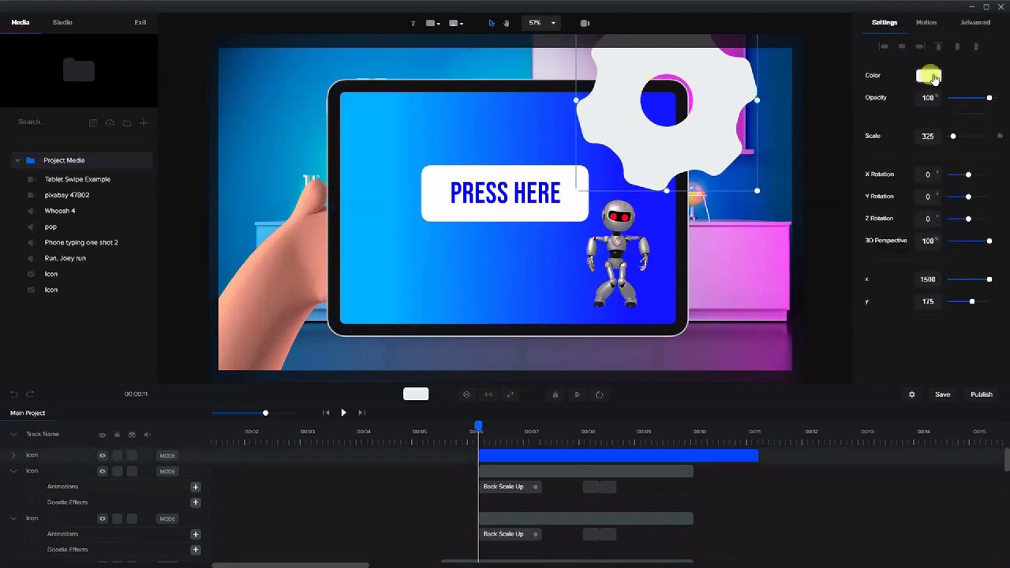
{"action": "left_click", "coordinate": [933, 77]}
{"action": "mouse_move", "coordinate": [865, 116]}
{"action": "left_mouse_down"}
{"action": "mouse_move", "coordinate": [862, 126]}
{"action": "mouse_move", "coordinate": [864, 118]}
{"action": "left_mouse_up"}
{"action": "left_click", "coordinate": [835, 113]}
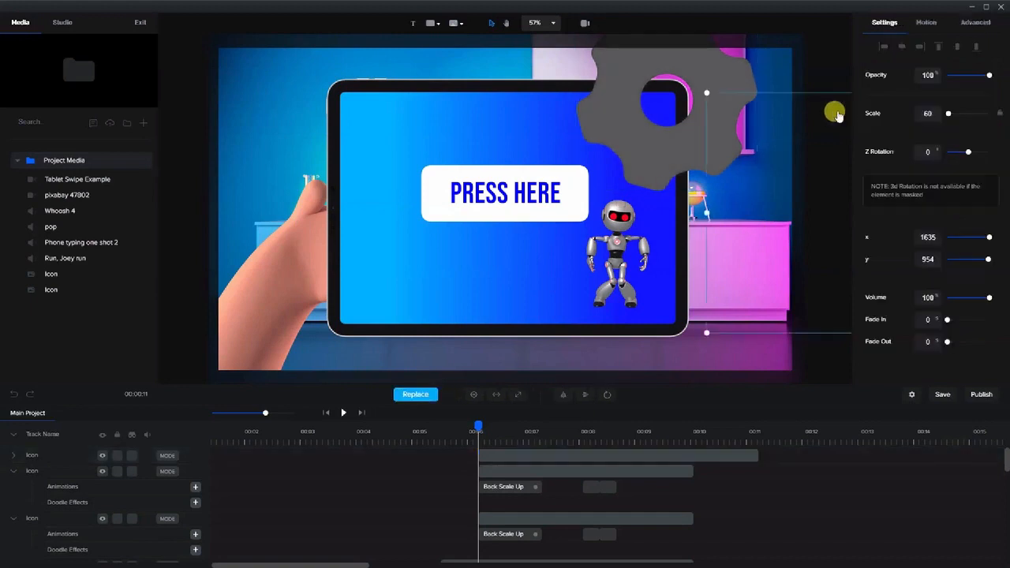
- Lower the gear's opacity to 16% and enlarge its scale to 368
{"action": "left_click", "coordinate": [703, 79]}
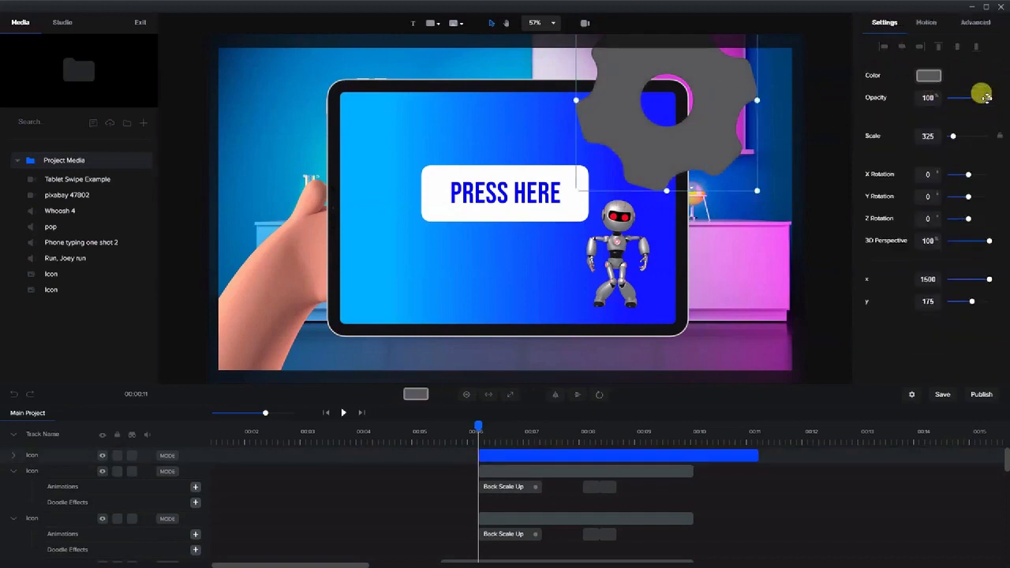
{"action": "left_click_drag", "start_coordinate": [983, 96], "coordinate": [955, 108]}
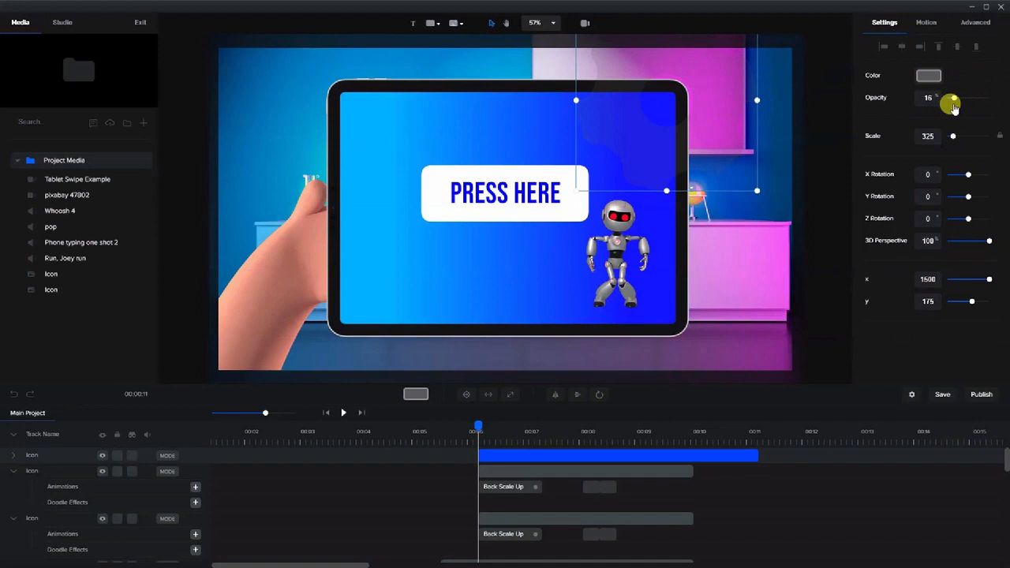
{"action": "left_click_drag", "start_coordinate": [580, 192], "coordinate": [557, 210]}
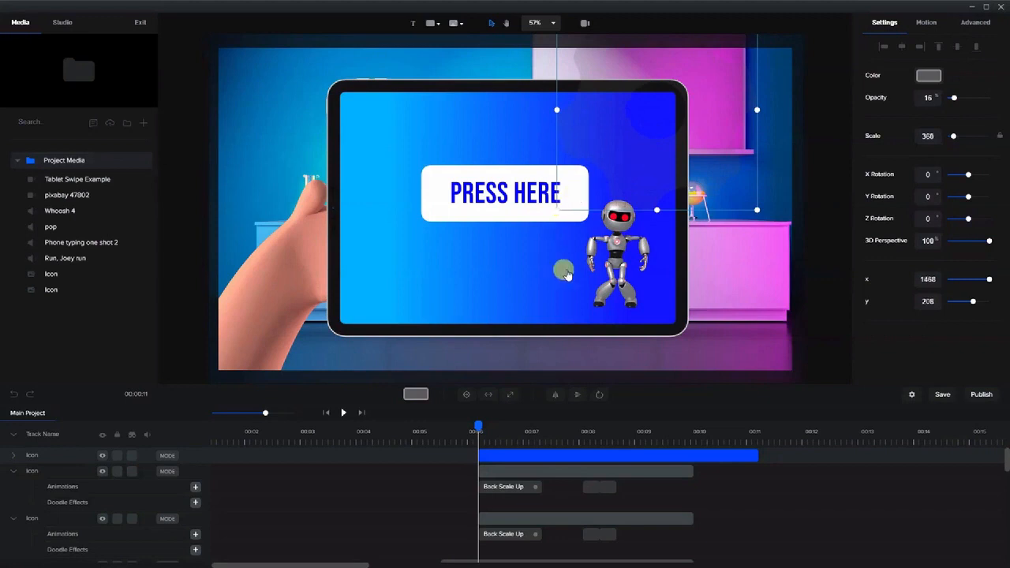
- Enlarge the gear's scale to 402 and shorten its clip to end with the other layers, just before the ten-second mark
{"action": "left_click_drag", "start_coordinate": [555, 210], "coordinate": [533, 234]}
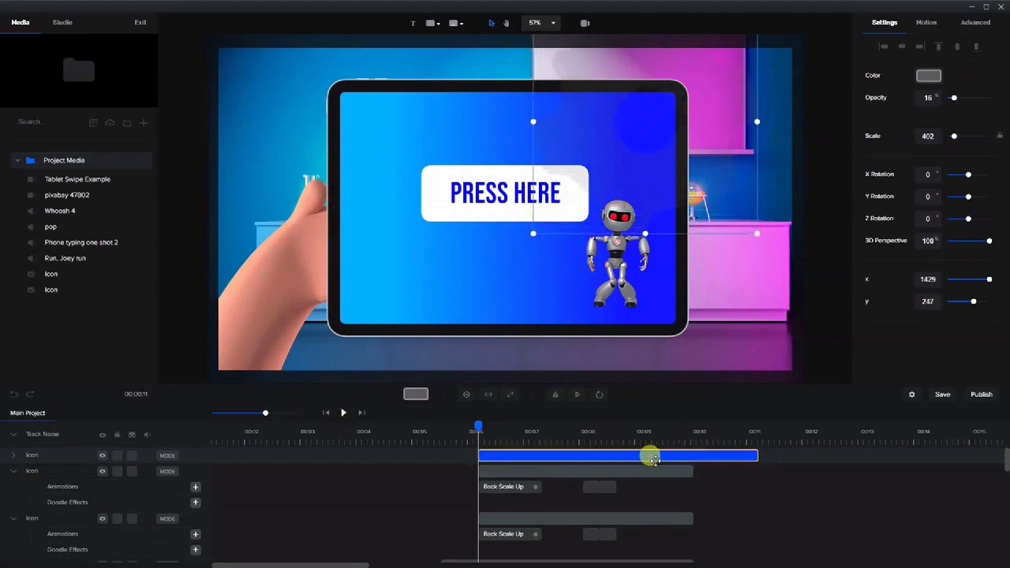
{"action": "left_click_drag", "start_coordinate": [751, 458], "coordinate": [691, 461]}
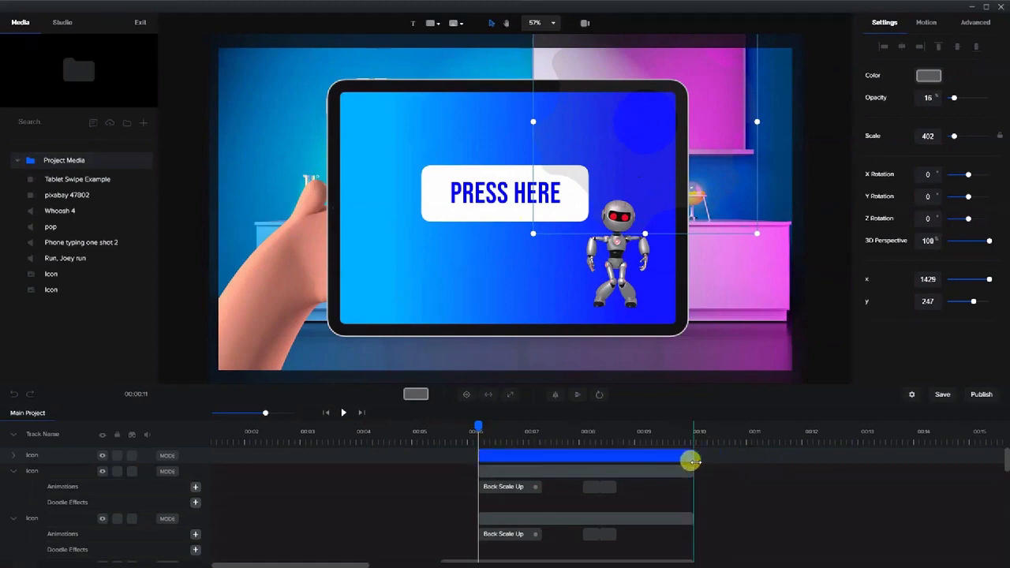
- Add a custom animation with Rotation enabled to the gear and extend it to just before the nine-second mark
{"action": "left_click", "coordinate": [12, 456]}
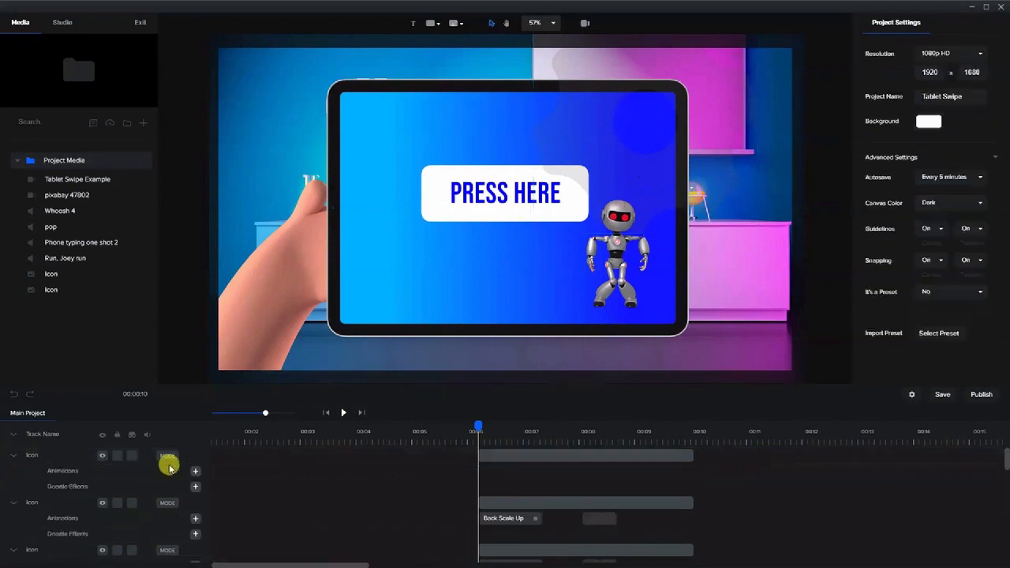
{"action": "left_click", "coordinate": [195, 472]}
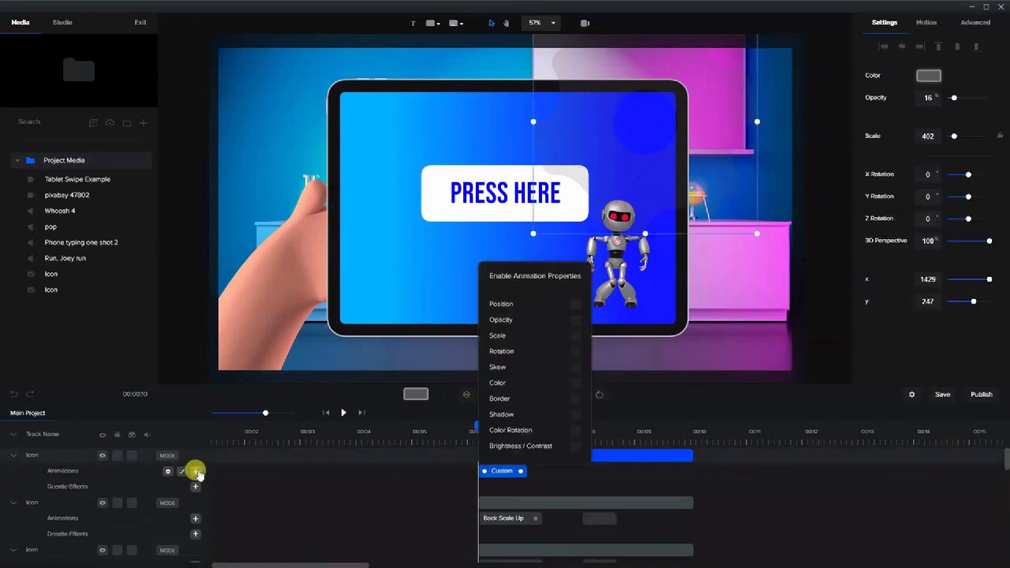
{"action": "left_click", "coordinate": [575, 352]}
{"action": "left_click_drag", "start_coordinate": [518, 471], "coordinate": [611, 472]}
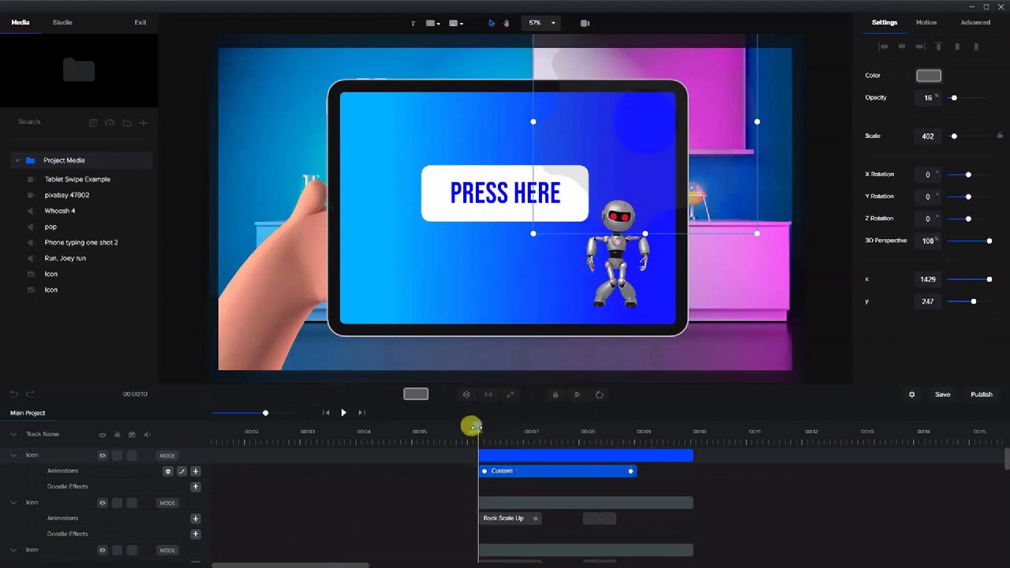
{"action": "mouse_move", "coordinate": [476, 427]}
{"action": "left_mouse_down"}
{"action": "mouse_move", "coordinate": [494, 426]}
{"action": "mouse_move", "coordinate": [476, 427]}
{"action": "left_mouse_up"}
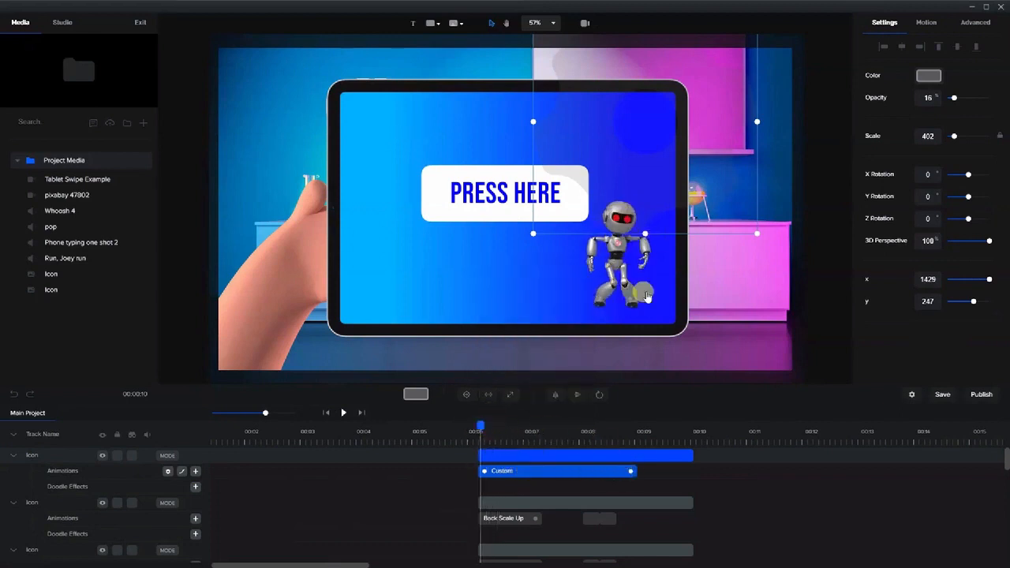
{"action": "right_click", "coordinate": [594, 478]}
{"action": "left_click", "coordinate": [628, 379]}
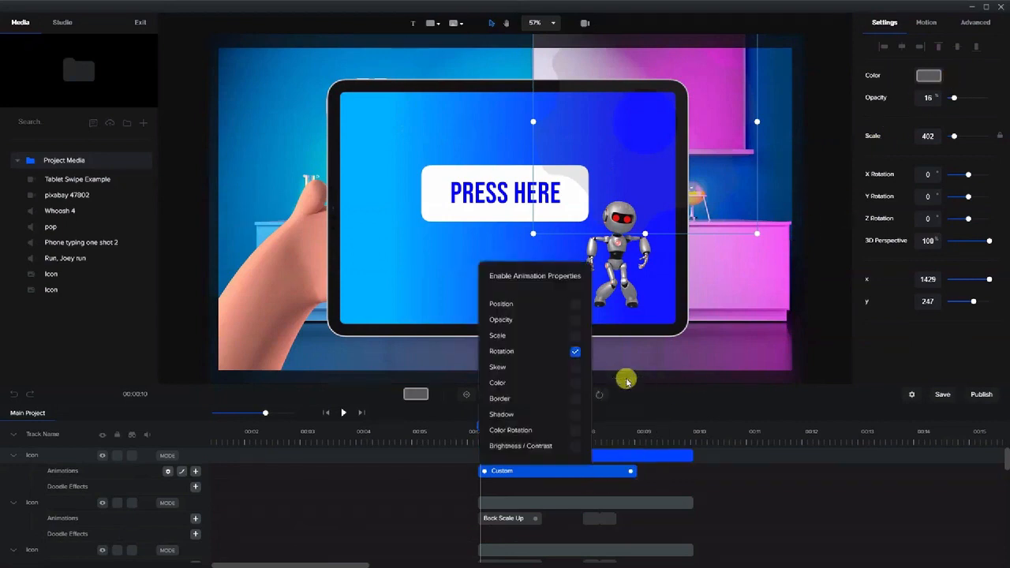
{"action": "left_click", "coordinate": [829, 204]}
{"action": "left_click", "coordinate": [562, 458]}
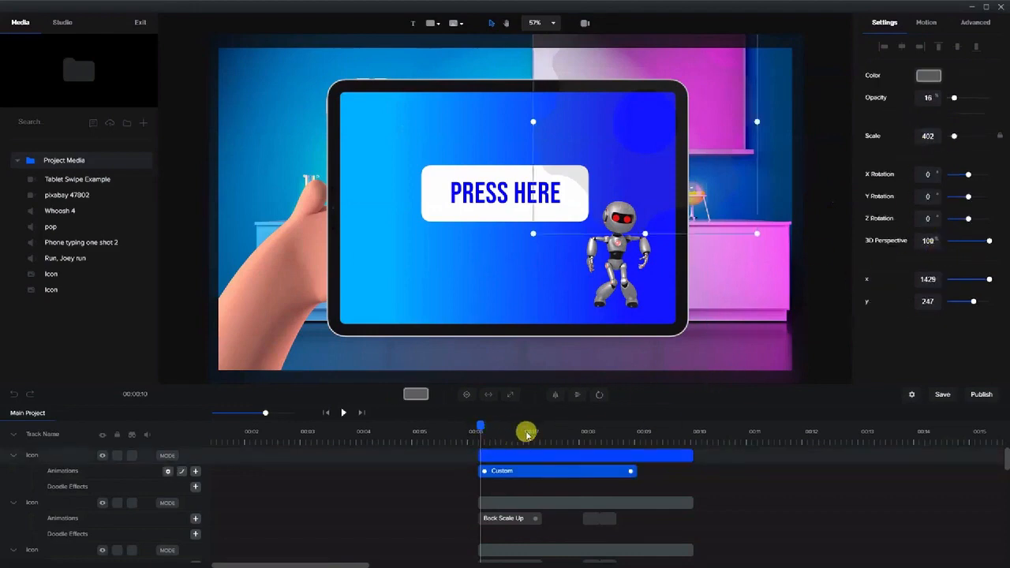
- Set the gear's Z Rotation to 300° at the end of its custom animation and check the turn on the timeline
{"action": "left_click", "coordinate": [652, 439]}
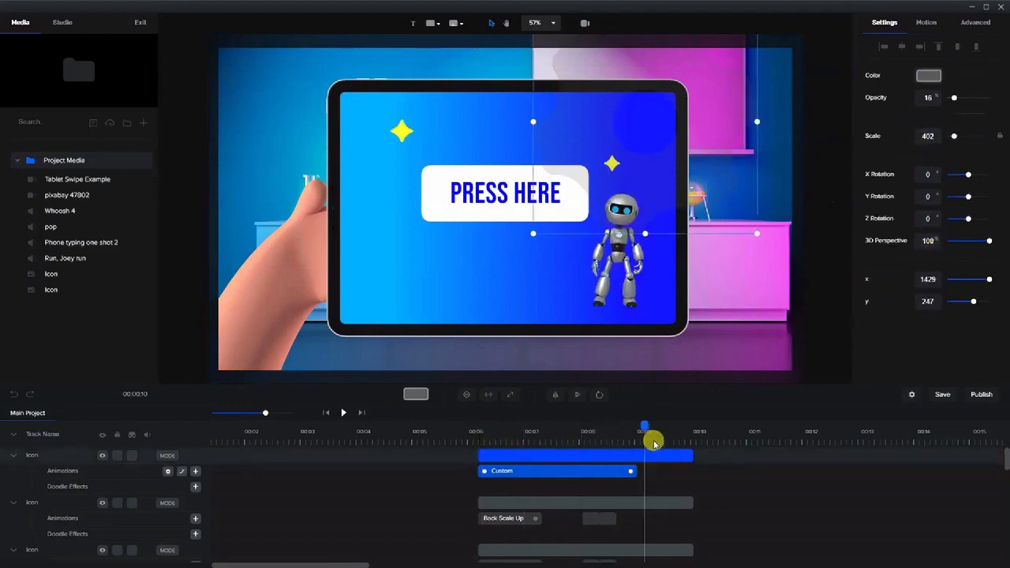
{"action": "left_click", "coordinate": [936, 221]}
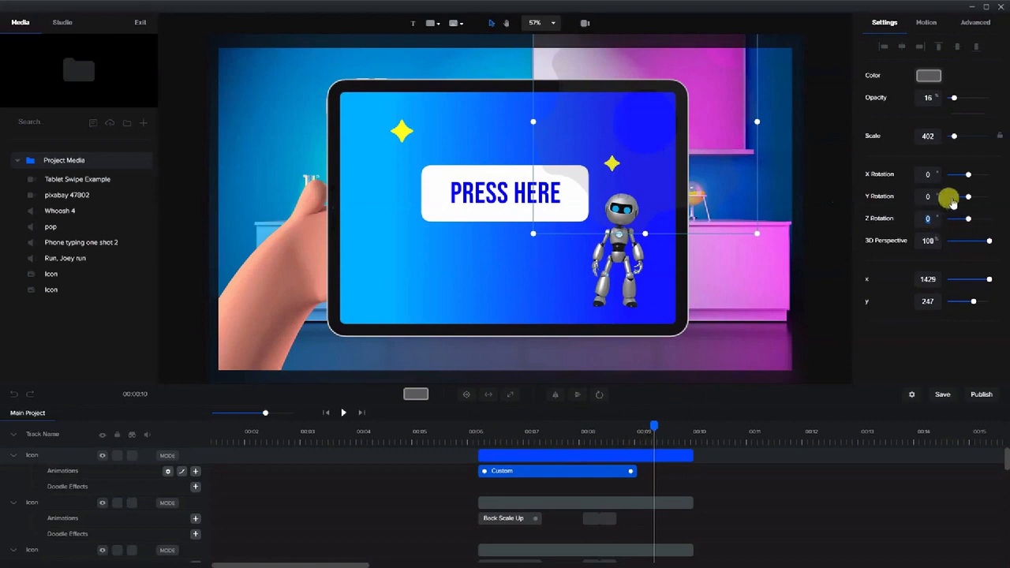
{"action": "type", "text": "308"}
{"action": "key", "text": "Return"}
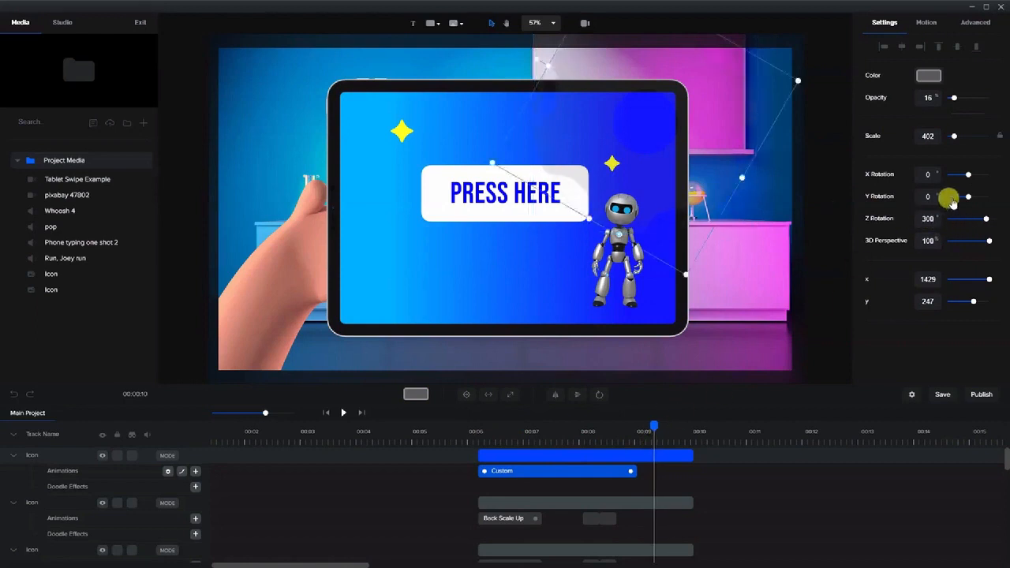
{"action": "left_click_drag", "start_coordinate": [639, 427], "coordinate": [605, 434]}
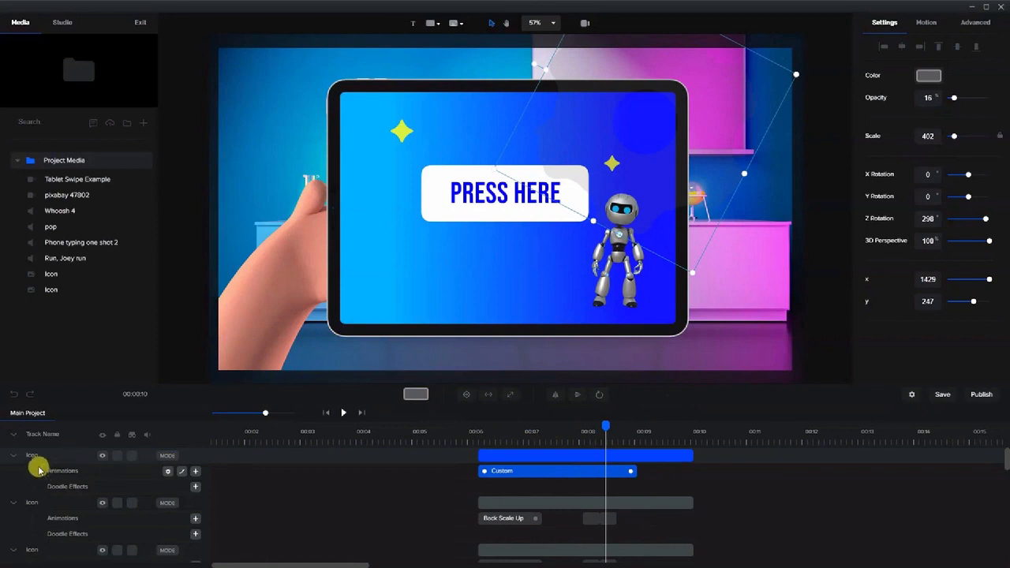
- Move the gear layer beneath the button and iPad layers, directly above the HAND WITH IPAD layer
{"action": "left_click_drag", "start_coordinate": [29, 456], "coordinate": [32, 502]}
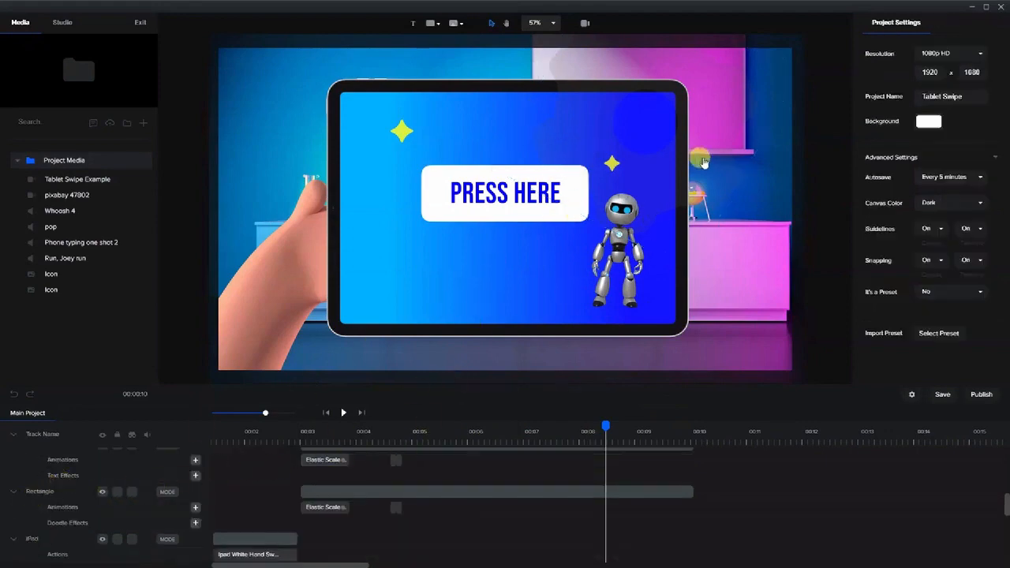
{"action": "left_click", "coordinate": [694, 159]}
{"action": "scroll", "coordinate": [504, 487], "scroll_direction": "down", "scroll_amount": 3}
{"action": "scroll", "coordinate": [505, 487], "scroll_direction": "up", "scroll_amount": 2}
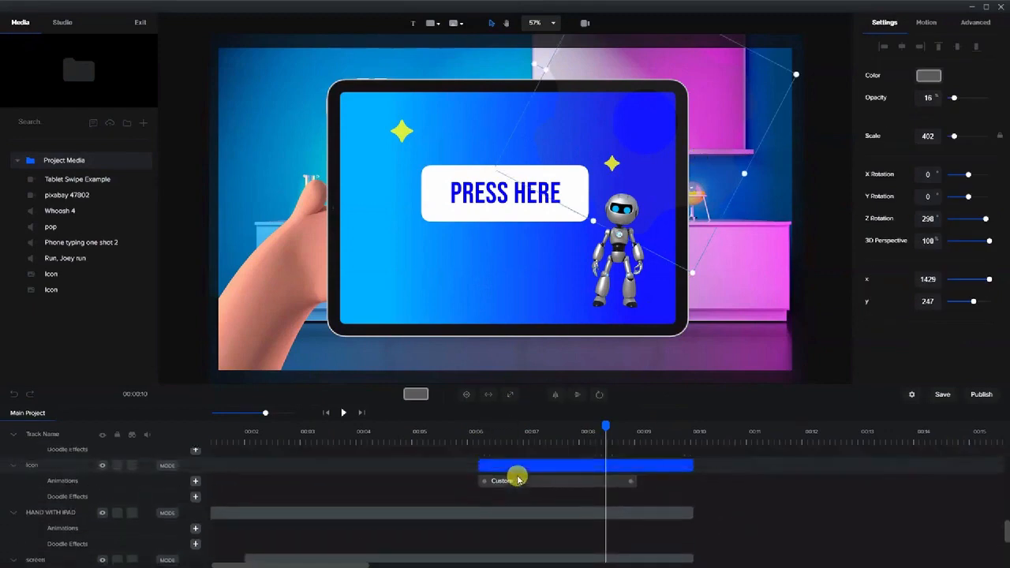
- Duplicate the rotating gear and place the copy over the tablet's lower-left area, at about x 547, y 763
{"action": "right_click", "coordinate": [513, 494]}
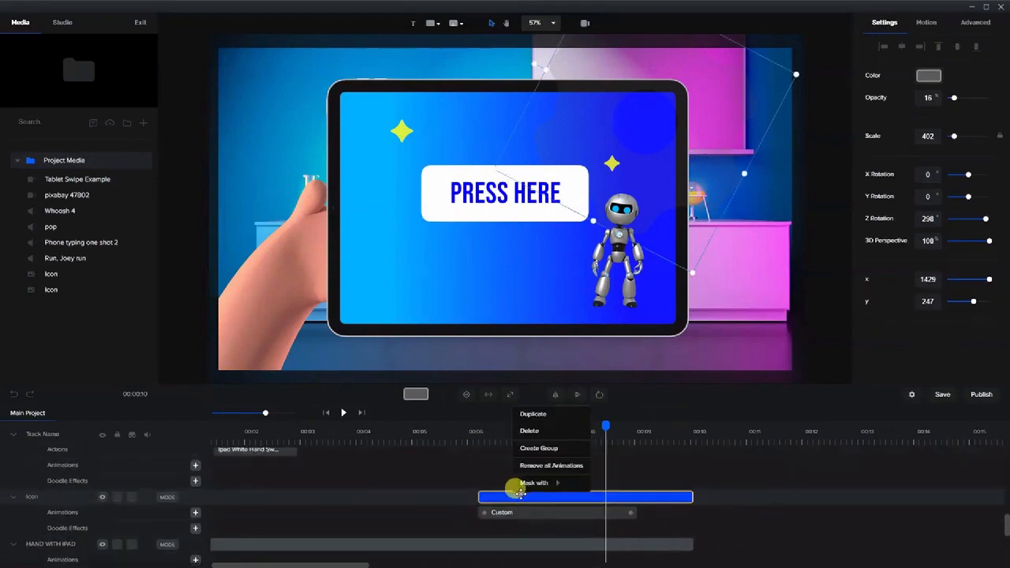
{"action": "left_click", "coordinate": [533, 415]}
{"action": "left_click", "coordinate": [500, 495]}
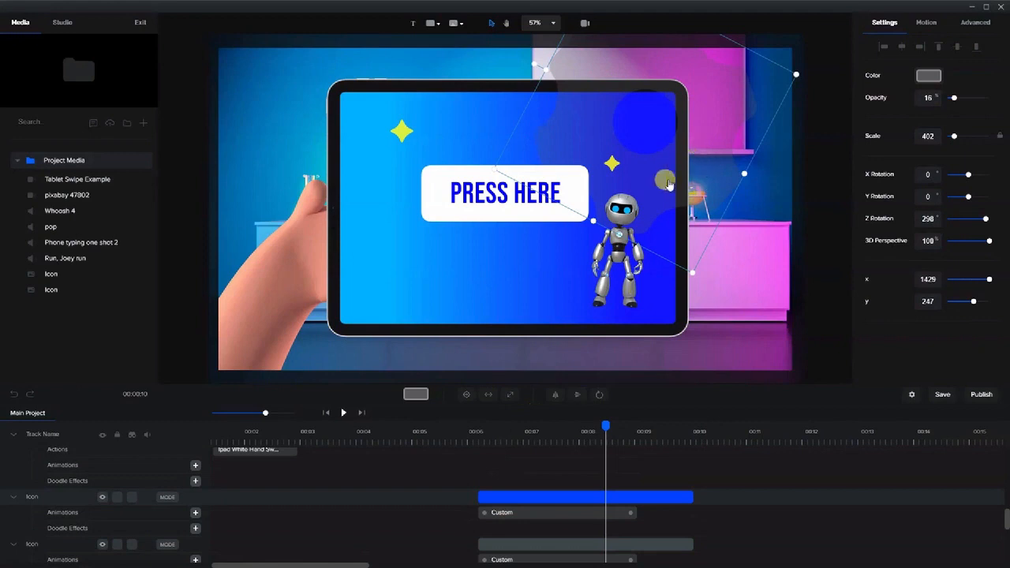
{"action": "left_click_drag", "start_coordinate": [663, 189], "coordinate": [395, 332]}
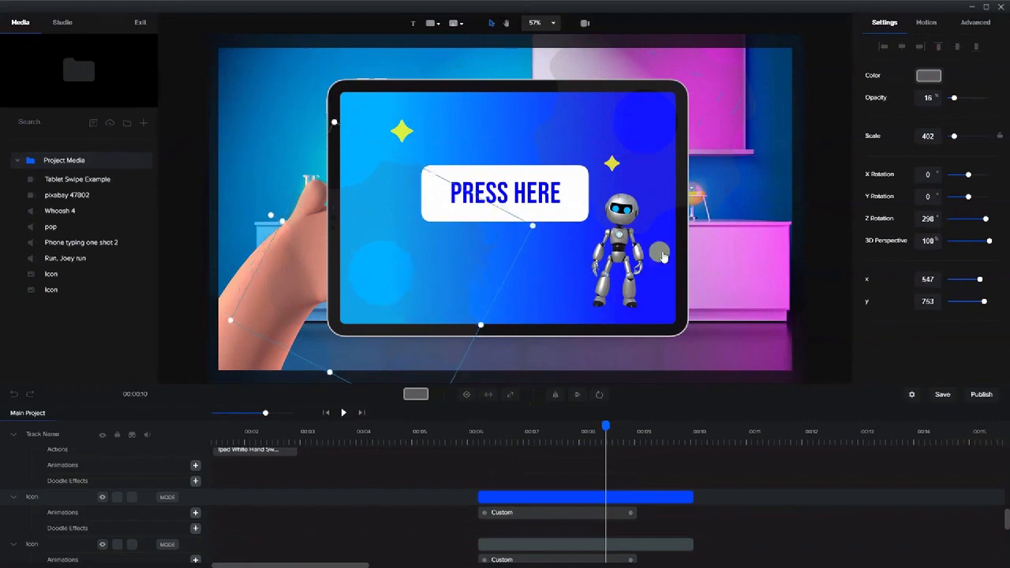
- Check the gears' rotation, then add a text element just before the seven-second mark and place it below the Press Here button
{"action": "scroll", "coordinate": [493, 480], "scroll_direction": "down", "scroll_amount": 2}
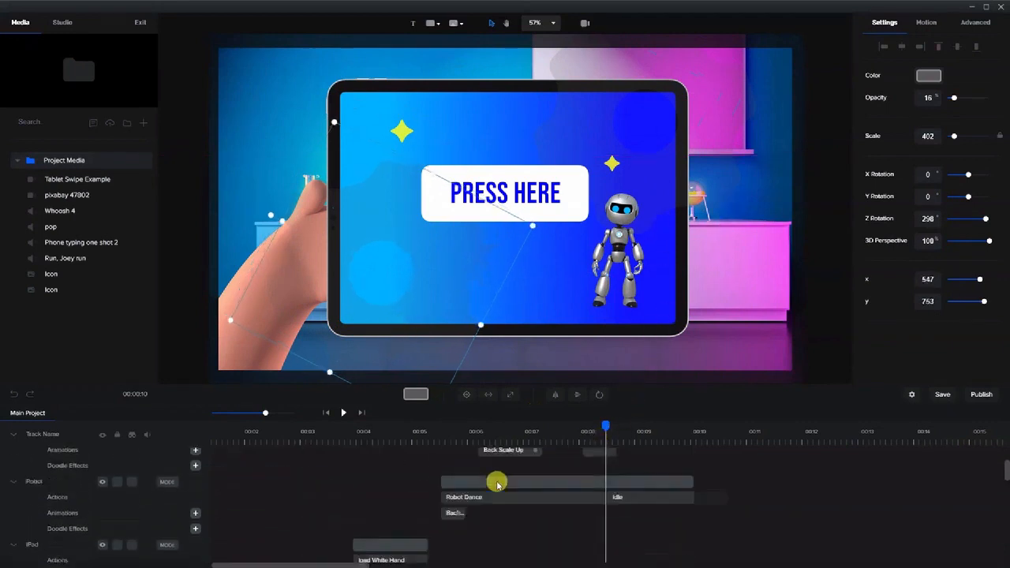
{"action": "left_click", "coordinate": [481, 439]}
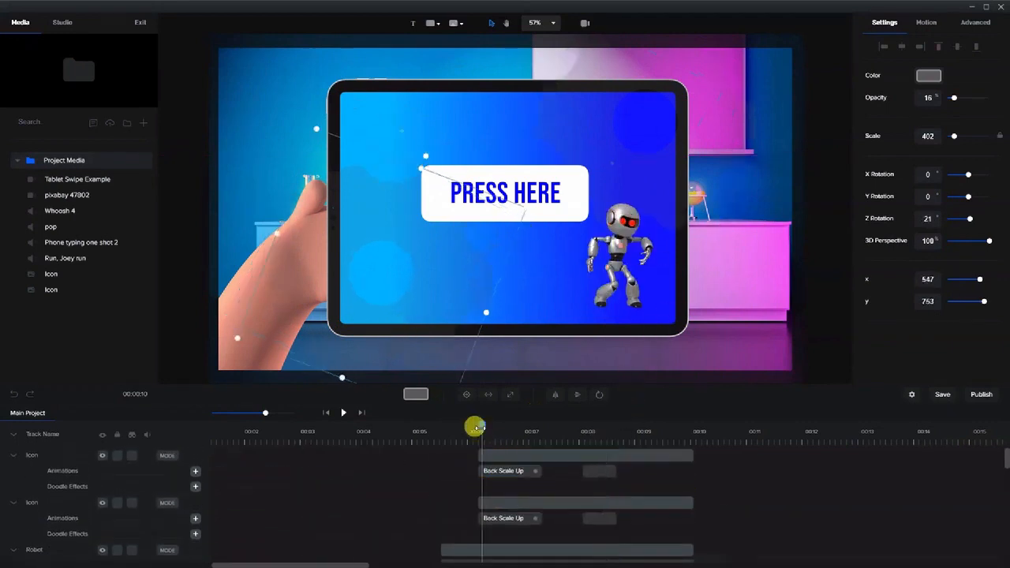
{"action": "left_click_drag", "start_coordinate": [475, 426], "coordinate": [523, 427]}
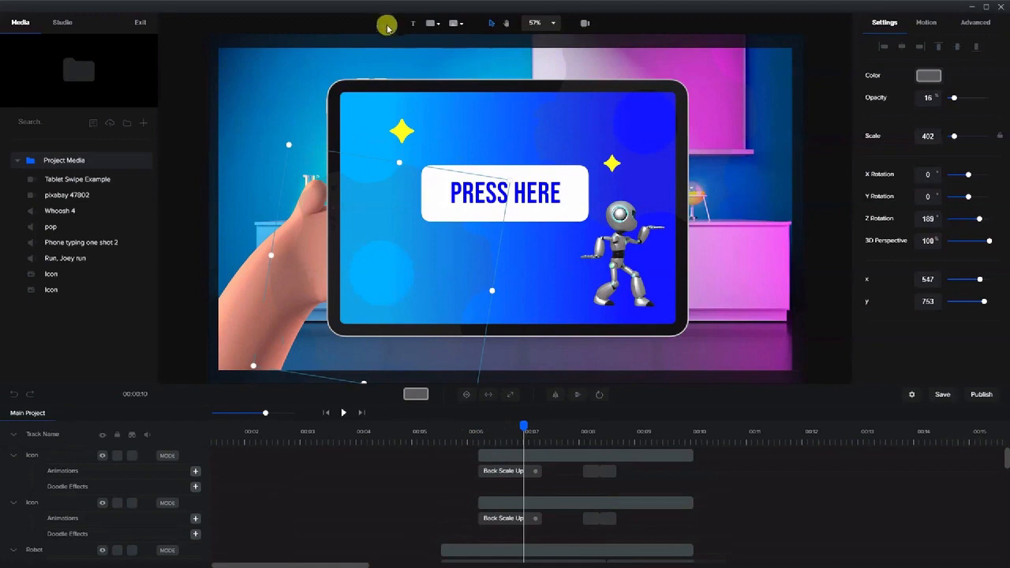
{"action": "left_click", "coordinate": [485, 217]}
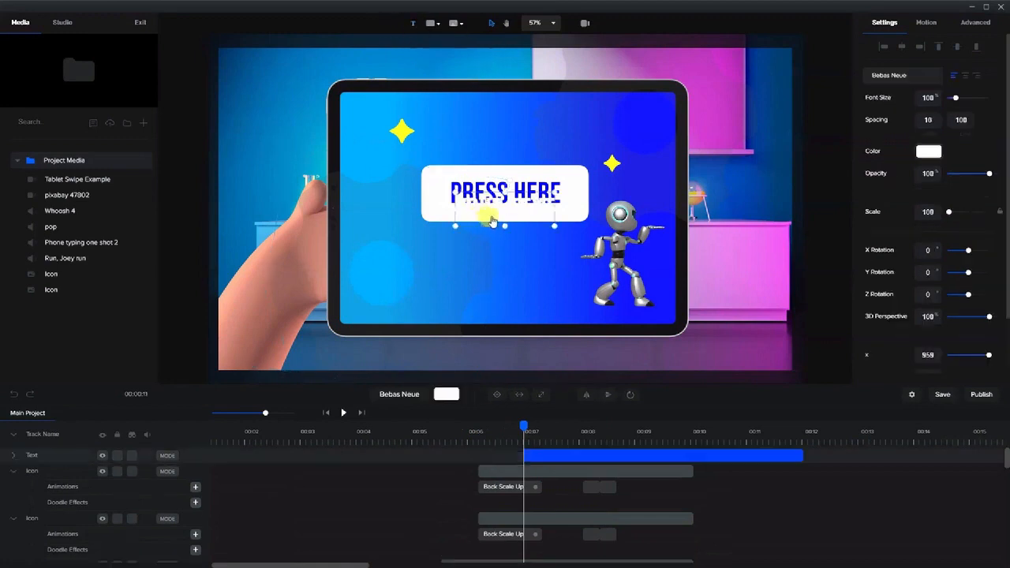
{"action": "left_click_drag", "start_coordinate": [491, 219], "coordinate": [466, 264]}
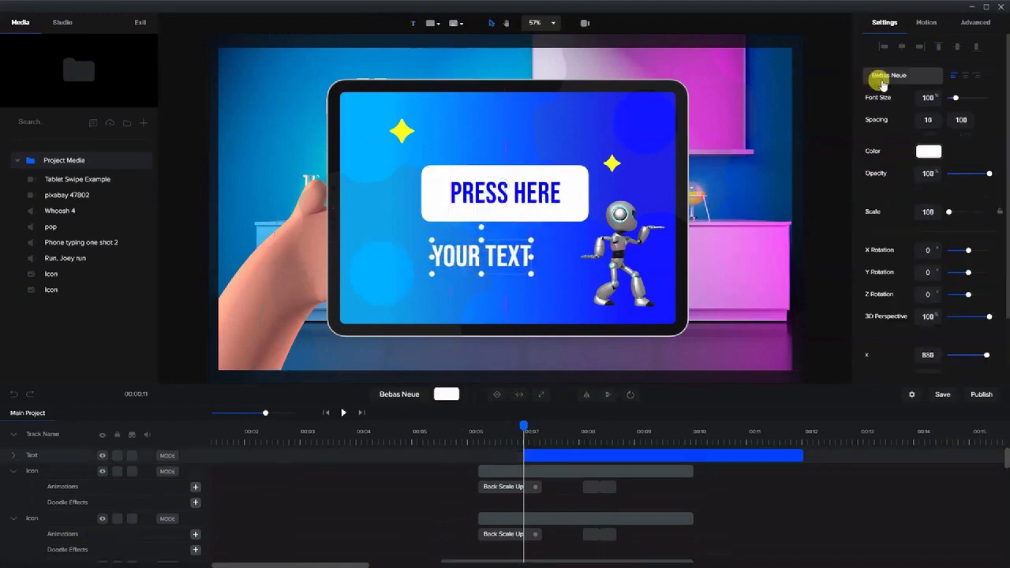
- Set the new text's font to Ubuntu and change its wording to "Subtitle goes here"
{"action": "left_click", "coordinate": [882, 79]}
{"action": "left_click", "coordinate": [943, 150]}
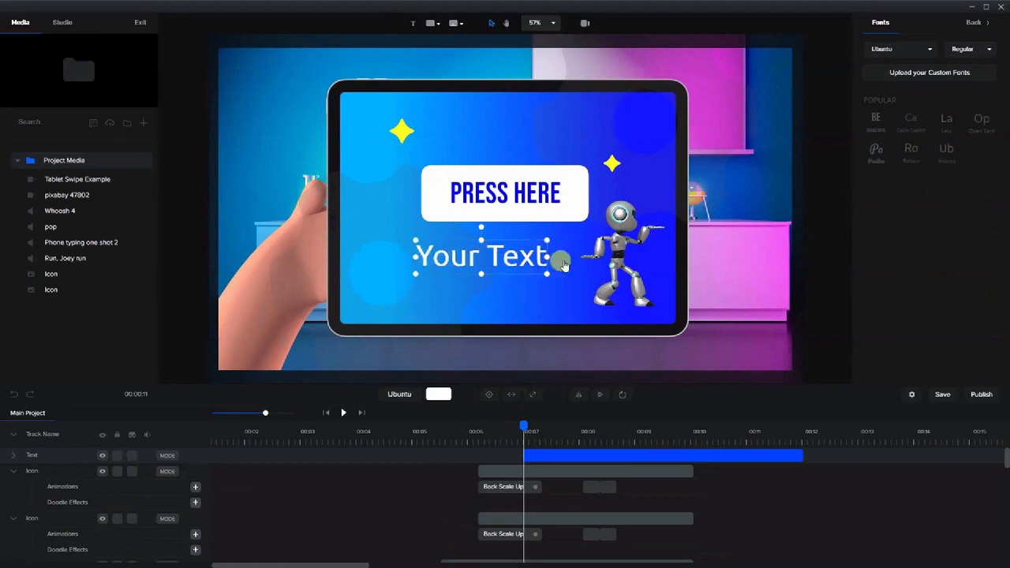
{"action": "double_click", "coordinate": [502, 257]}
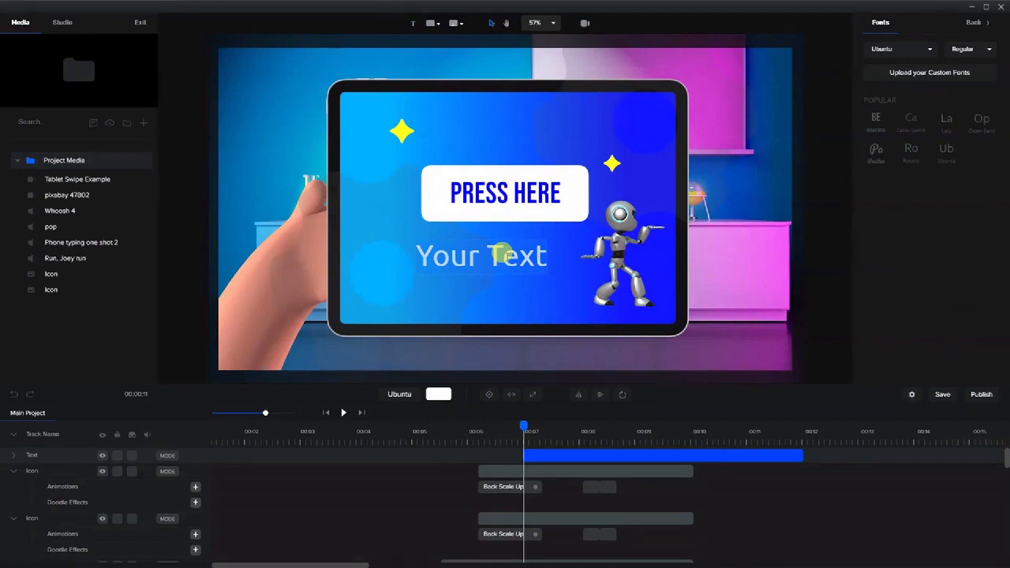
{"action": "type", "text": "Subtitl"}
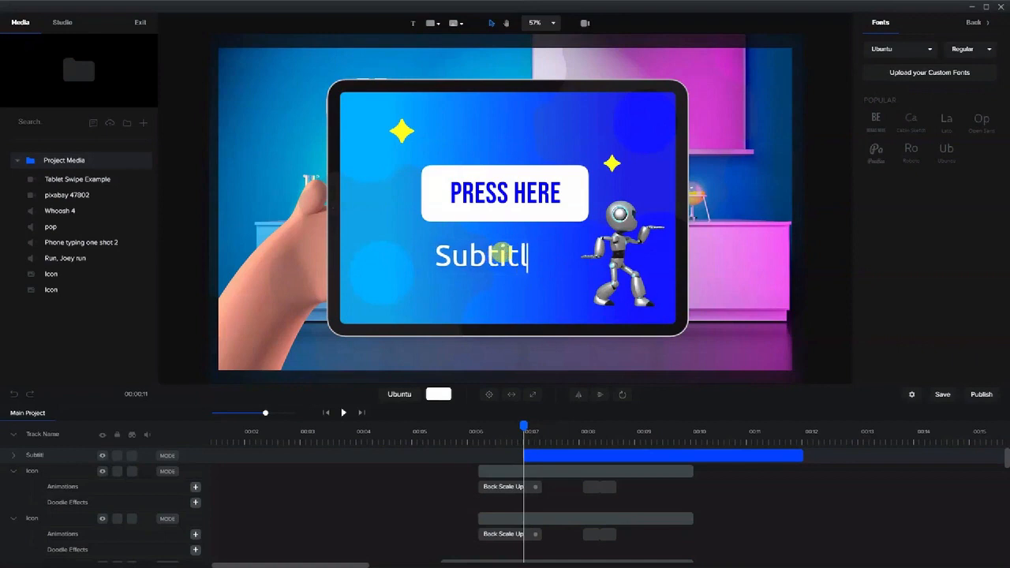
{"action": "type", "text": "e goes here"}
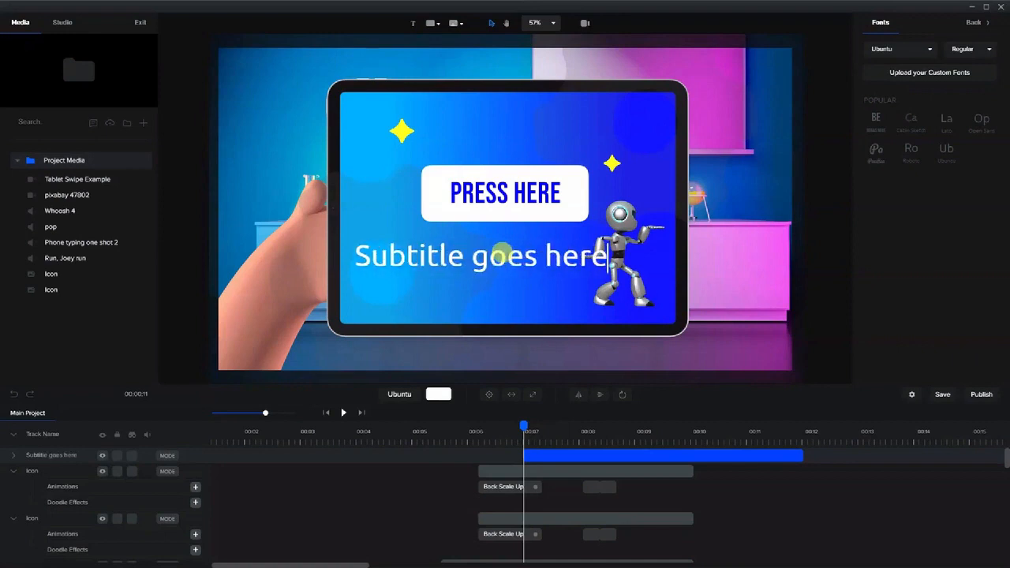
{"action": "left_click", "coordinate": [821, 162]}
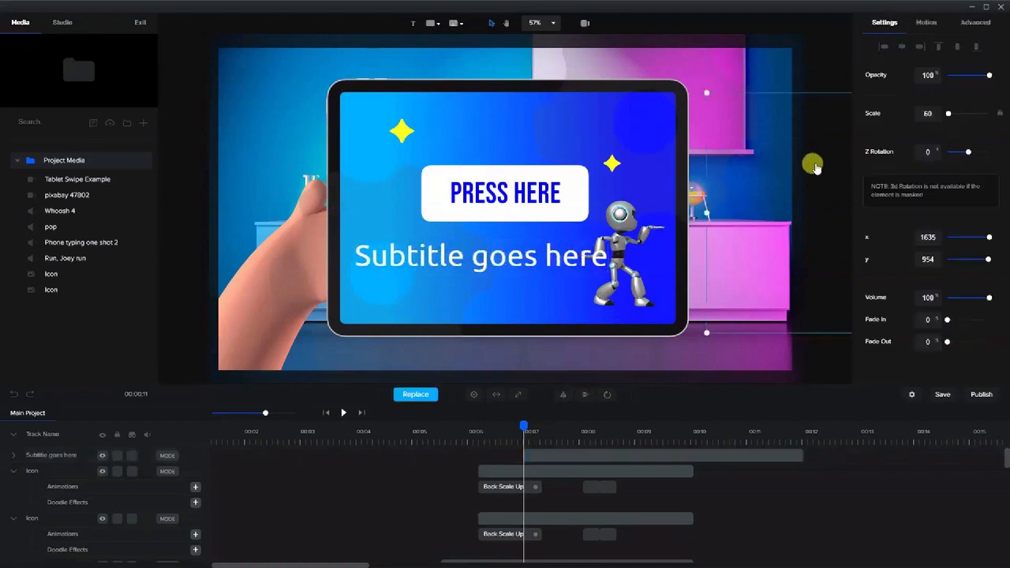
- Shrink the subtitle to scale 56 and center it directly below the Press Here button
{"action": "left_click", "coordinate": [441, 261]}
{"action": "left_click_drag", "start_coordinate": [353, 272], "coordinate": [499, 246]}
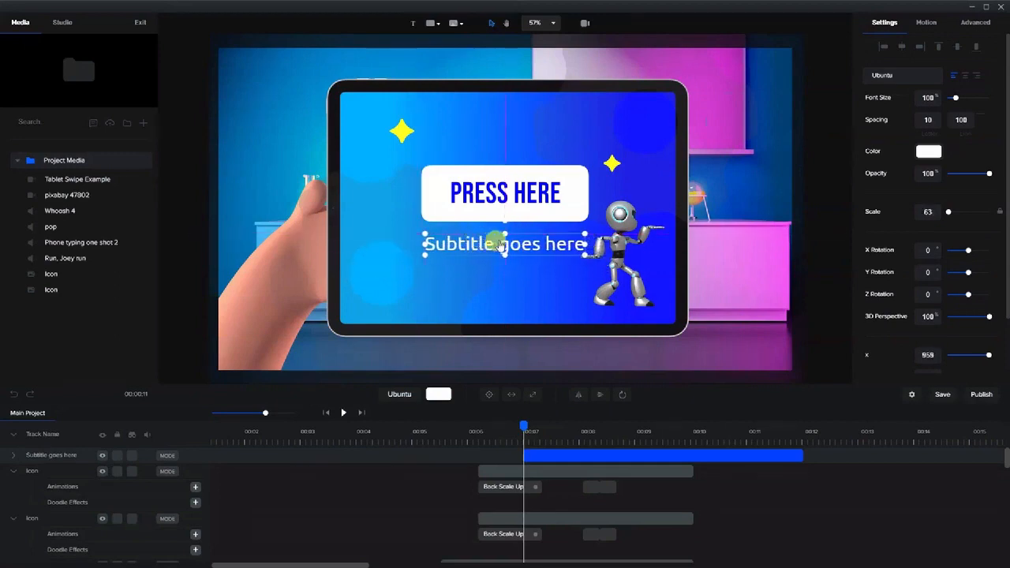
{"action": "left_click_drag", "start_coordinate": [580, 254], "coordinate": [527, 265]}
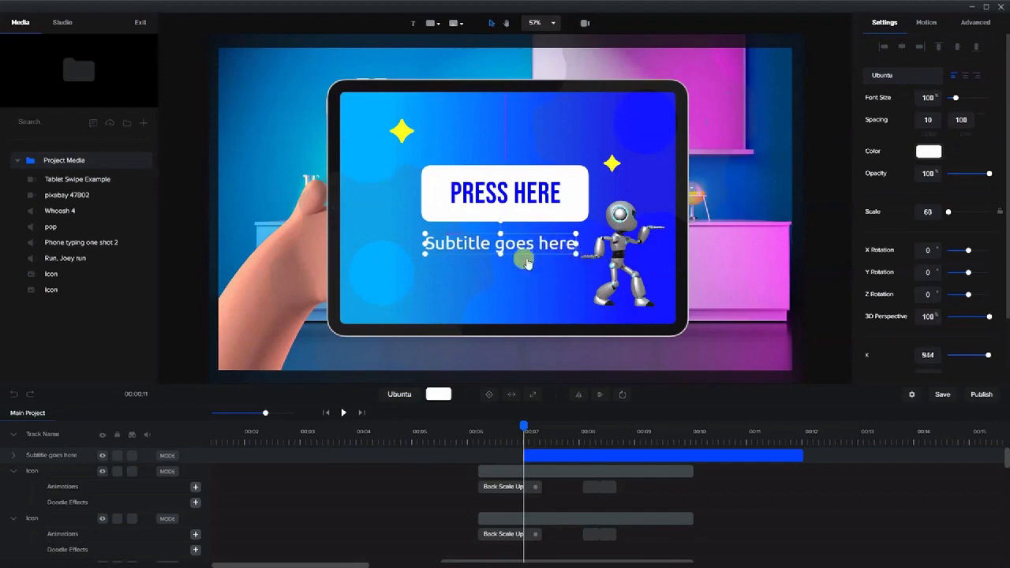
{"action": "left_click_drag", "start_coordinate": [422, 251], "coordinate": [452, 254]}
{"action": "left_click_drag", "start_coordinate": [429, 251], "coordinate": [433, 249]}
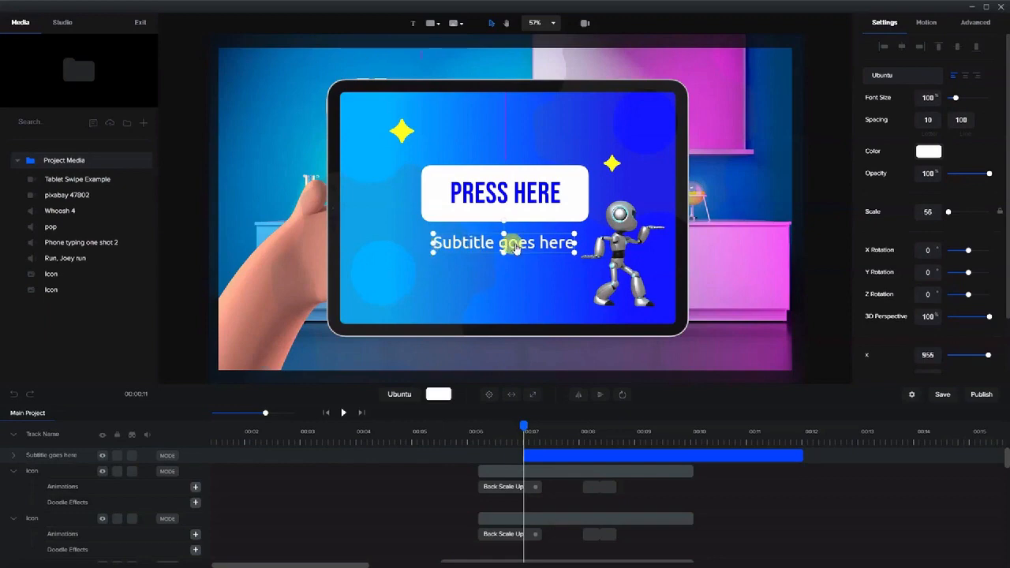
{"action": "left_click_drag", "start_coordinate": [513, 244], "coordinate": [517, 245]}
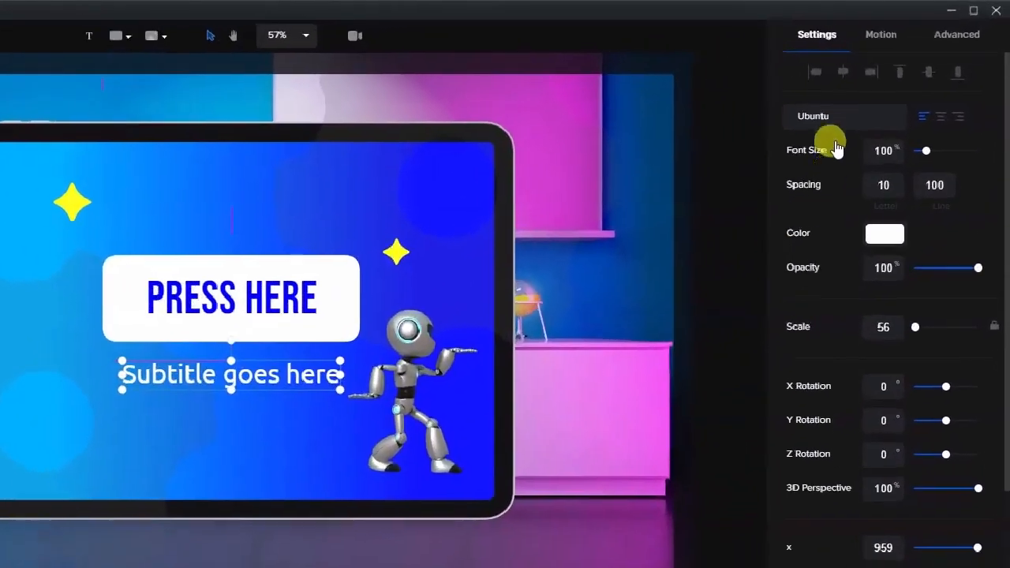
- Apply the Slide Bottom entrance animation to the subtitle and shorten its clip to end with the other layers
{"action": "left_click", "coordinate": [875, 34]}
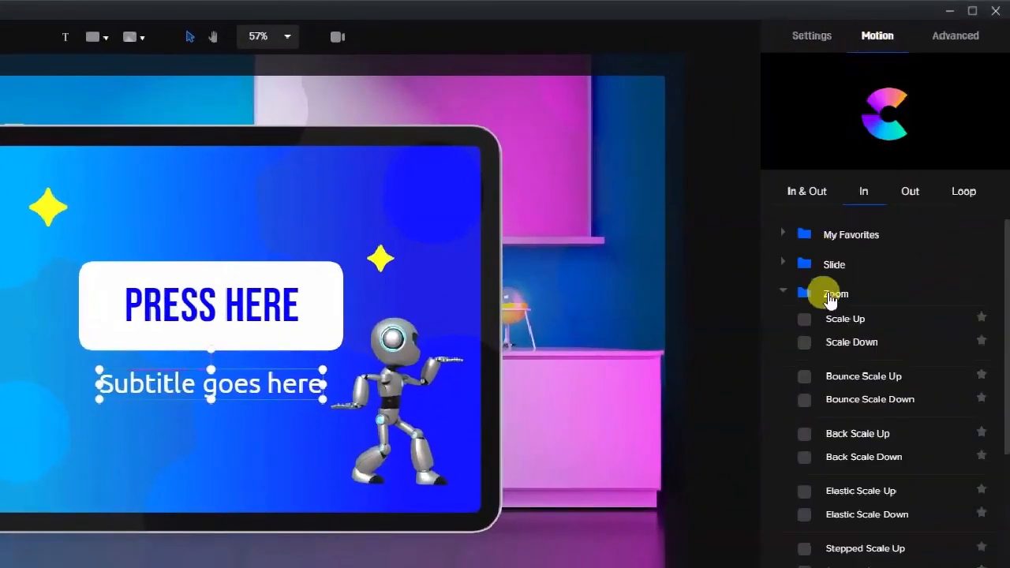
{"action": "left_click", "coordinate": [783, 264]}
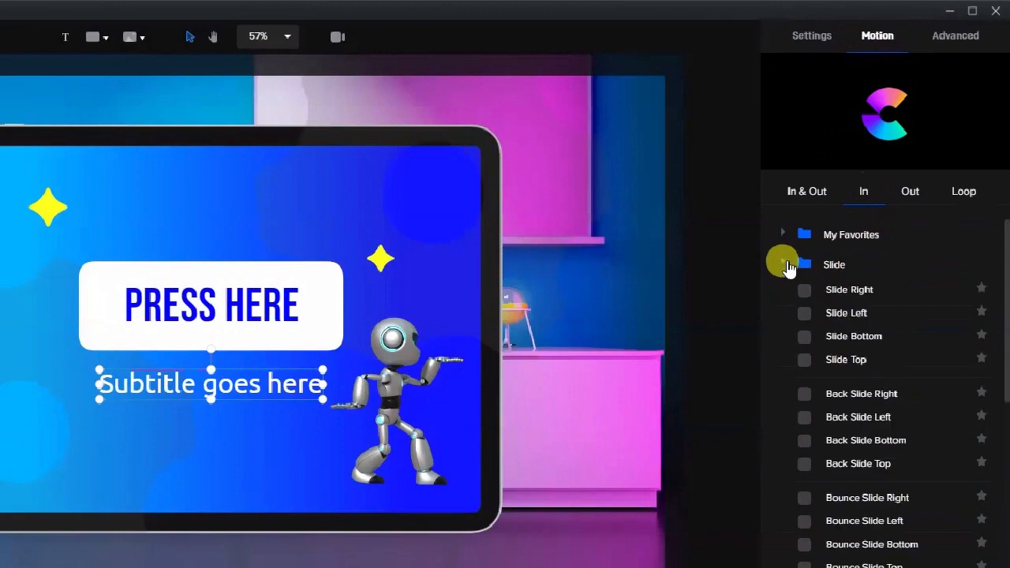
{"action": "left_click", "coordinate": [805, 338]}
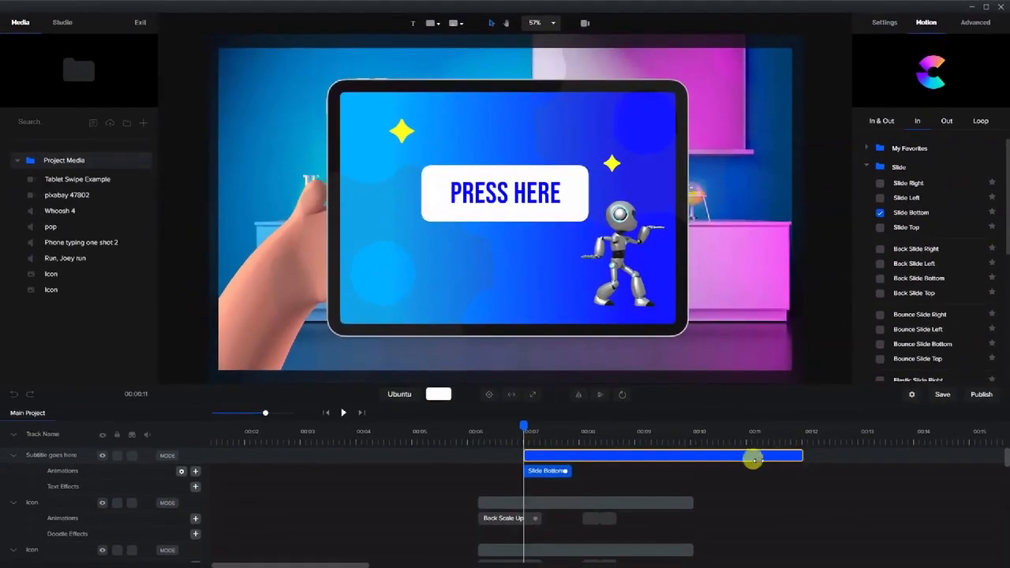
{"action": "left_click_drag", "start_coordinate": [754, 460], "coordinate": [691, 470]}
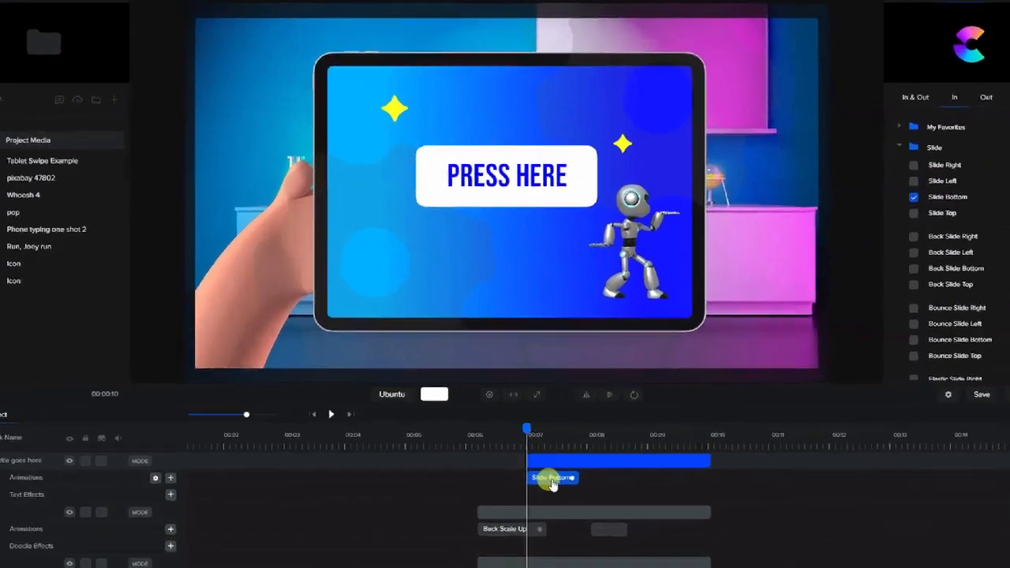
- Set the subtitle's Slide Bottom animation to animate by Letters and check its first frames on the timeline
{"action": "right_click", "coordinate": [548, 476]}
{"action": "left_click", "coordinate": [563, 482]}
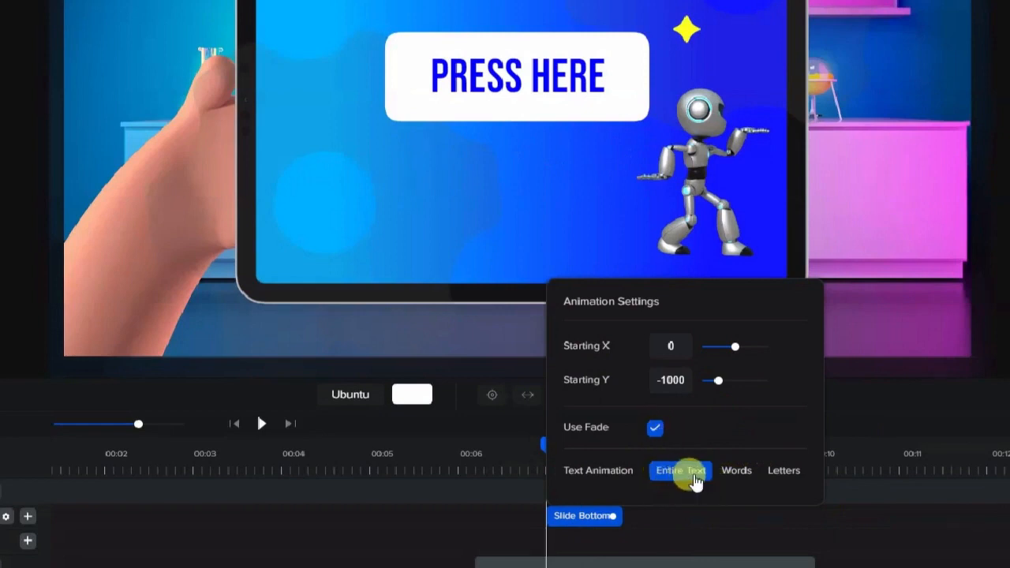
{"action": "left_click", "coordinate": [784, 472]}
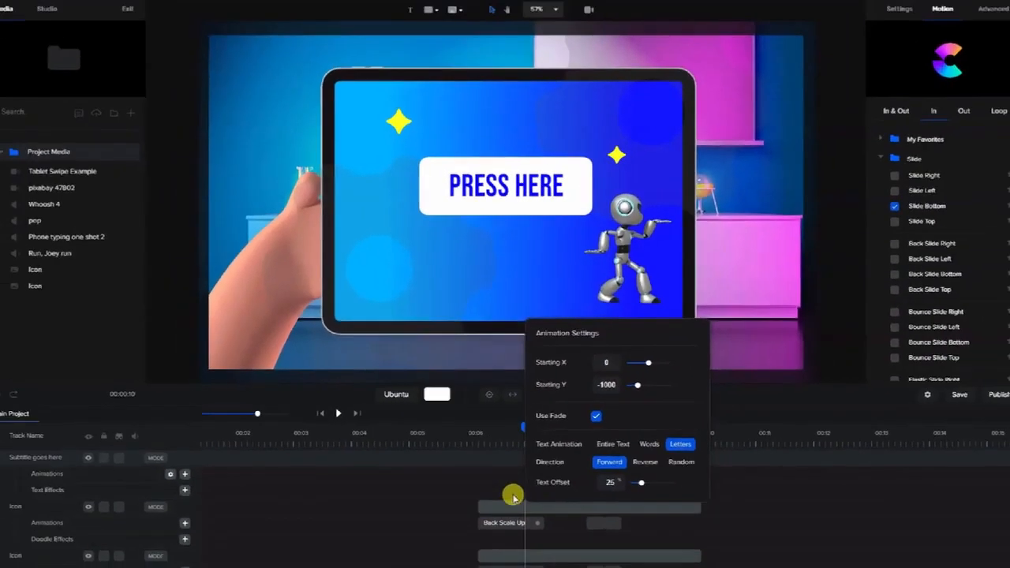
{"action": "left_click", "coordinate": [525, 538]}
{"action": "left_click_drag", "start_coordinate": [519, 423], "coordinate": [534, 449]}
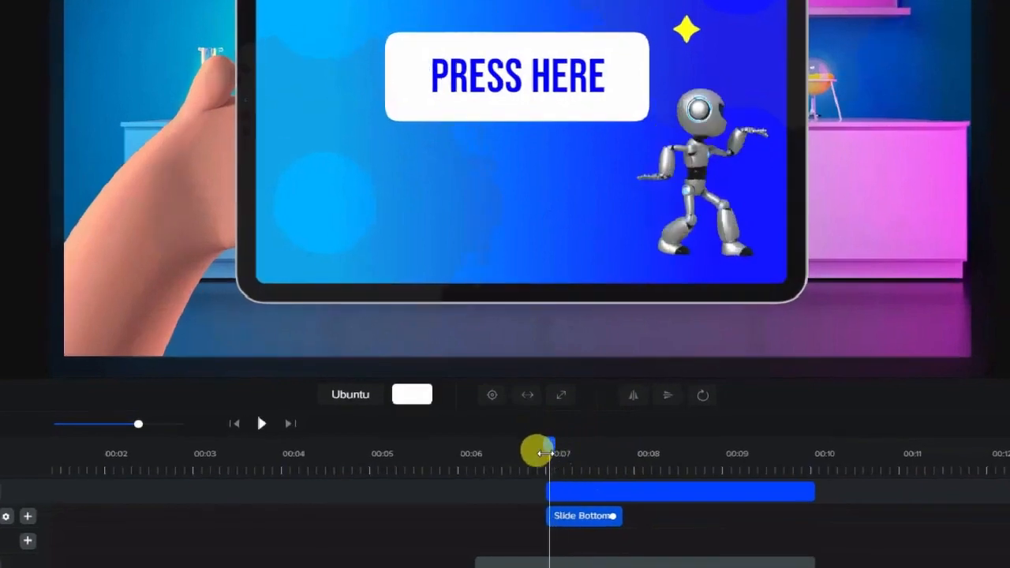
- Set the Starting Y of the subtitle's Slide Bottom animation to -150 and preview the text's entrance
{"action": "right_click", "coordinate": [572, 518]}
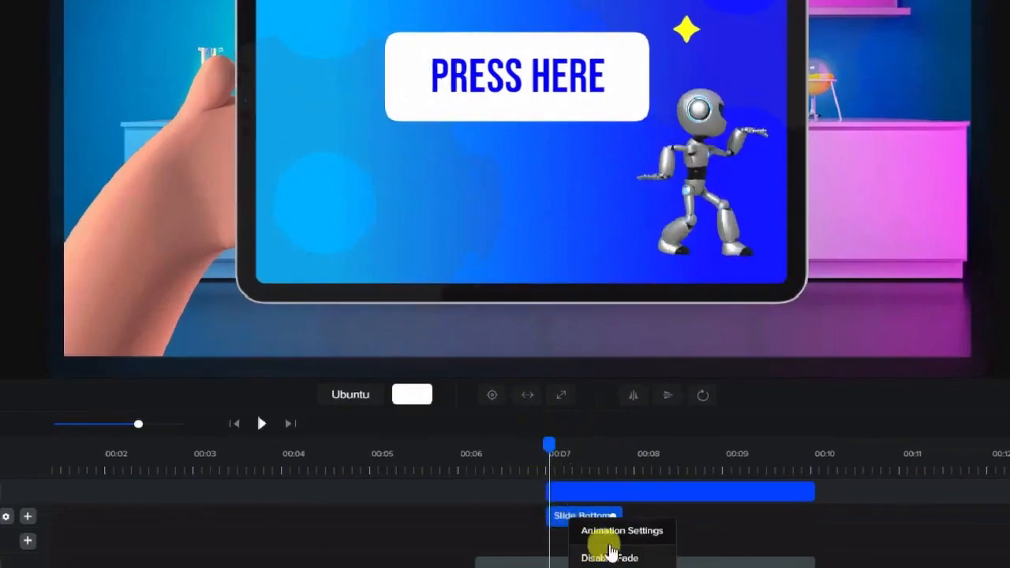
{"action": "left_click", "coordinate": [606, 531]}
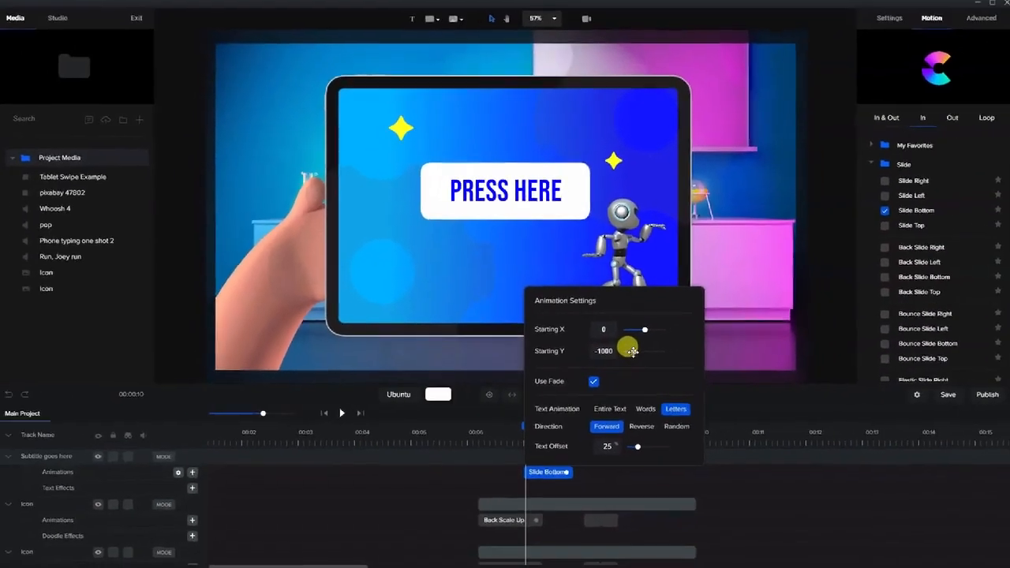
{"action": "left_click_drag", "start_coordinate": [718, 344], "coordinate": [719, 328]}
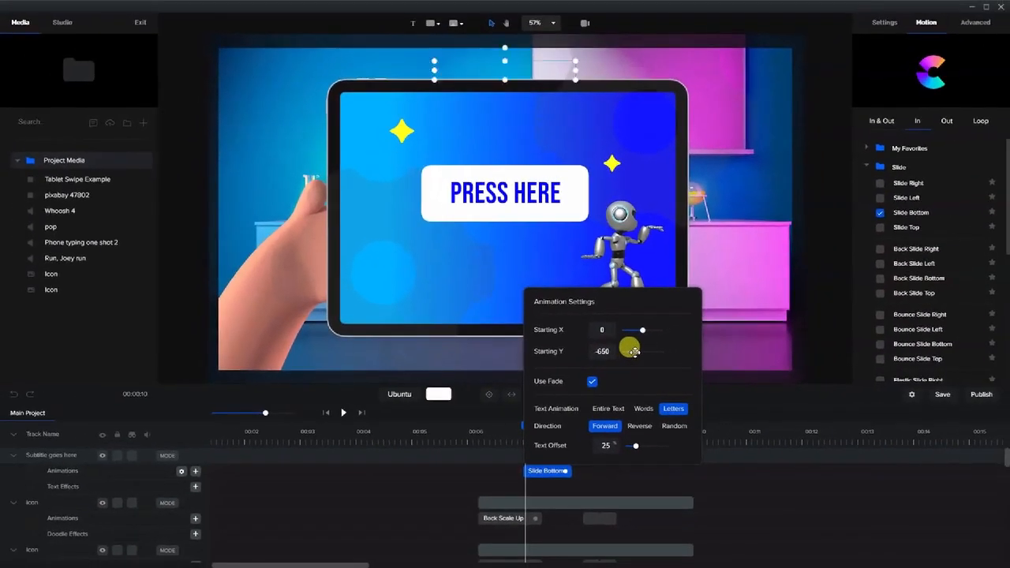
{"action": "left_click_drag", "start_coordinate": [633, 351], "coordinate": [639, 353]}
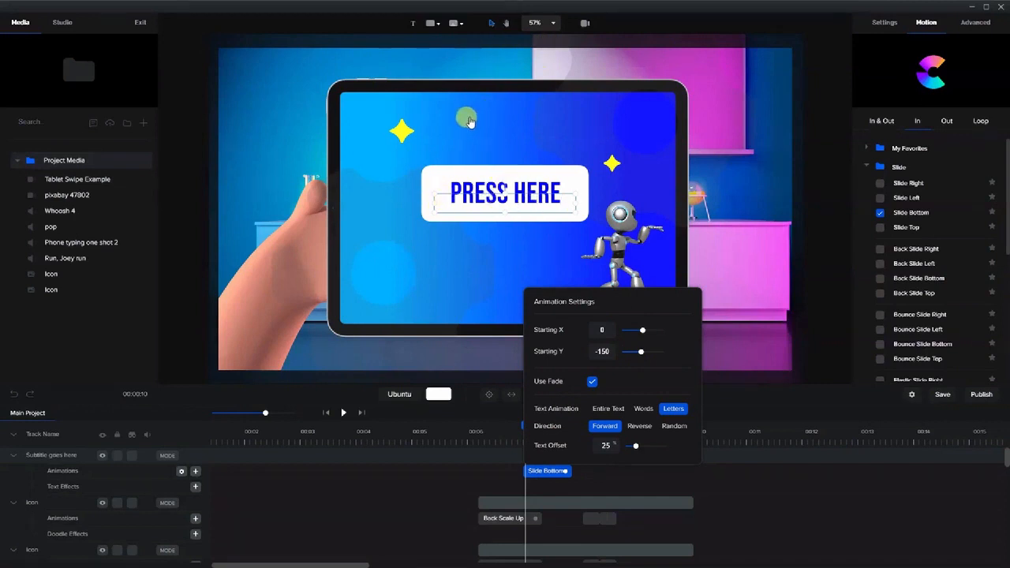
{"action": "left_click", "coordinate": [590, 470]}
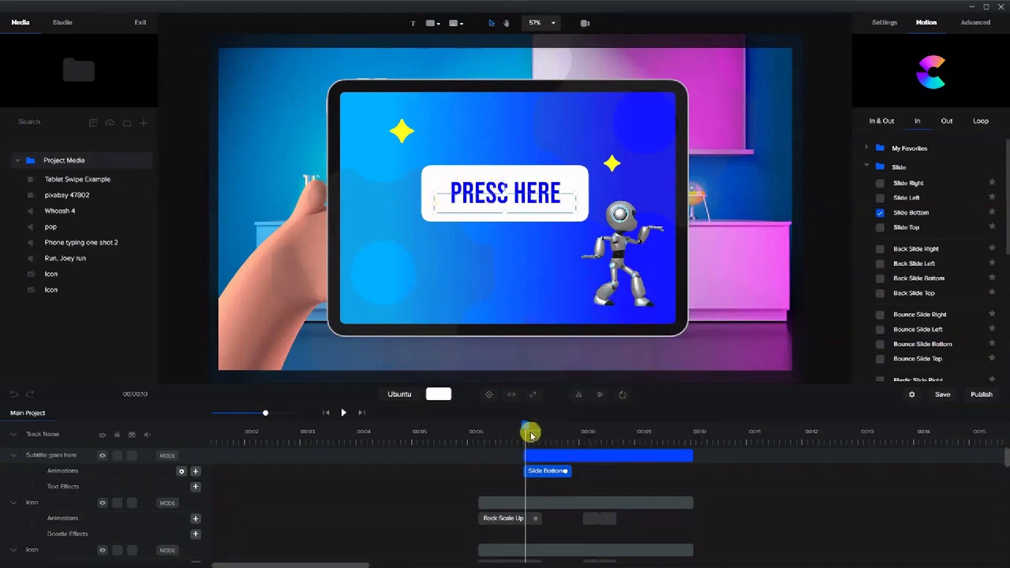
{"action": "left_click_drag", "start_coordinate": [519, 427], "coordinate": [628, 435]}
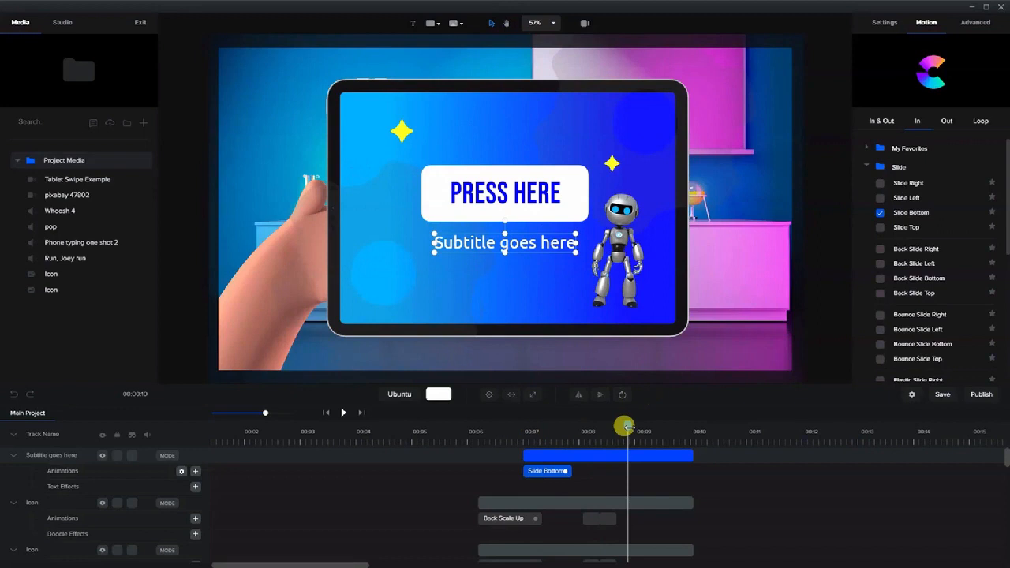
- Add the Run, Joey run audio track at the start of the timeline and play the opening
{"action": "left_click_drag", "start_coordinate": [625, 427], "coordinate": [390, 450]}
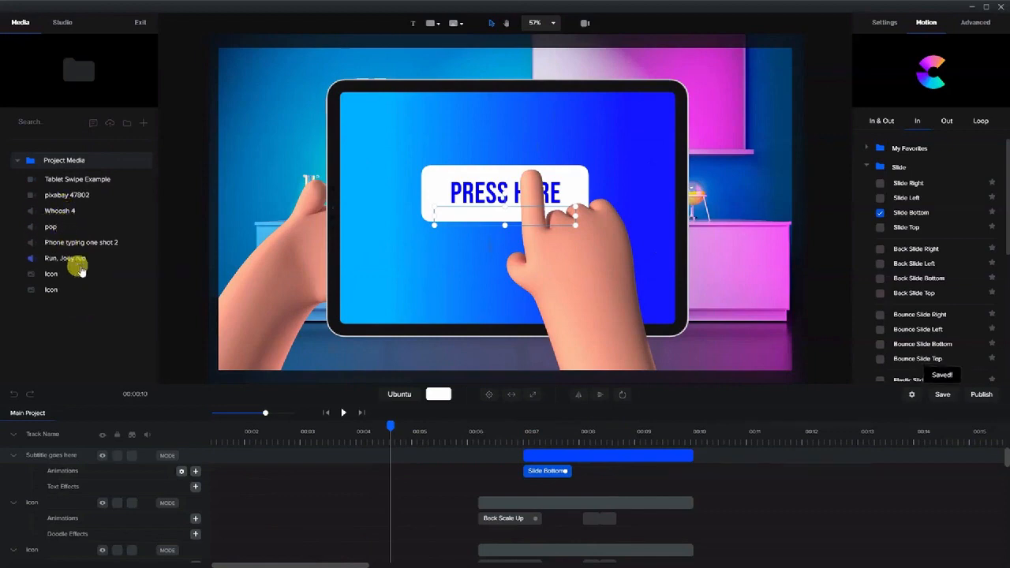
{"action": "left_click_drag", "start_coordinate": [384, 426], "coordinate": [156, 428]}
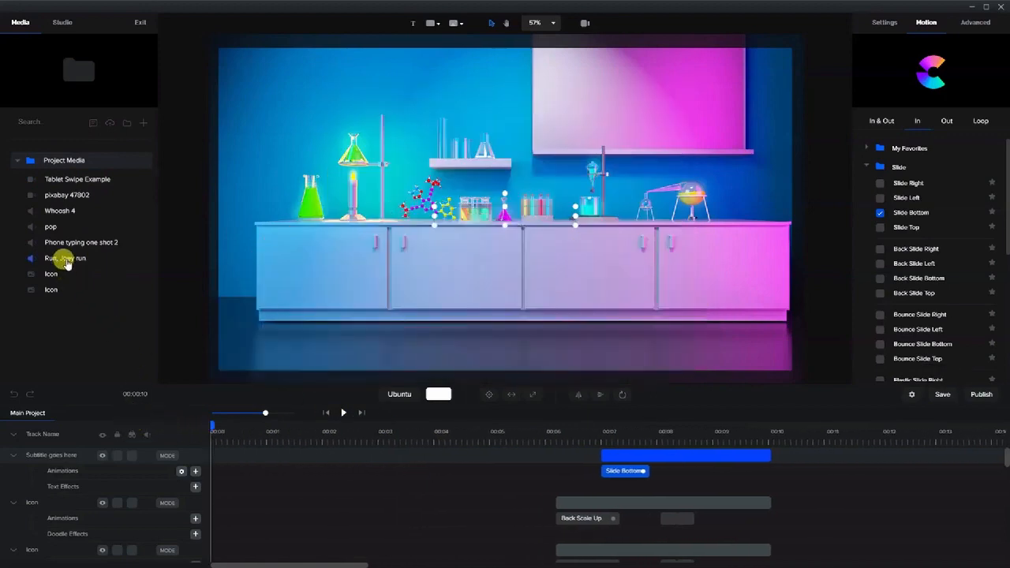
{"action": "left_click_drag", "start_coordinate": [67, 264], "coordinate": [396, 260]}
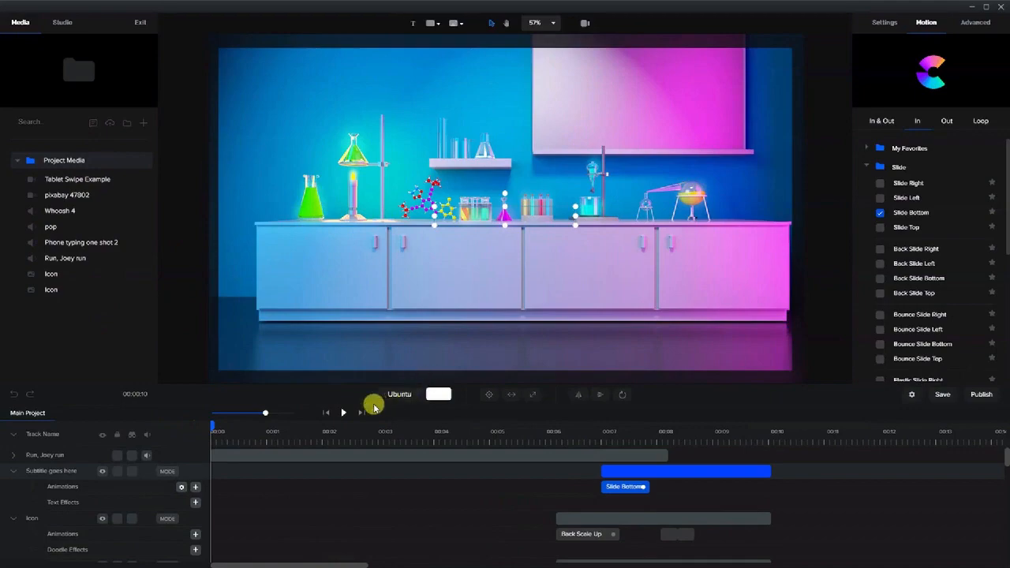
{"action": "left_click", "coordinate": [343, 413]}
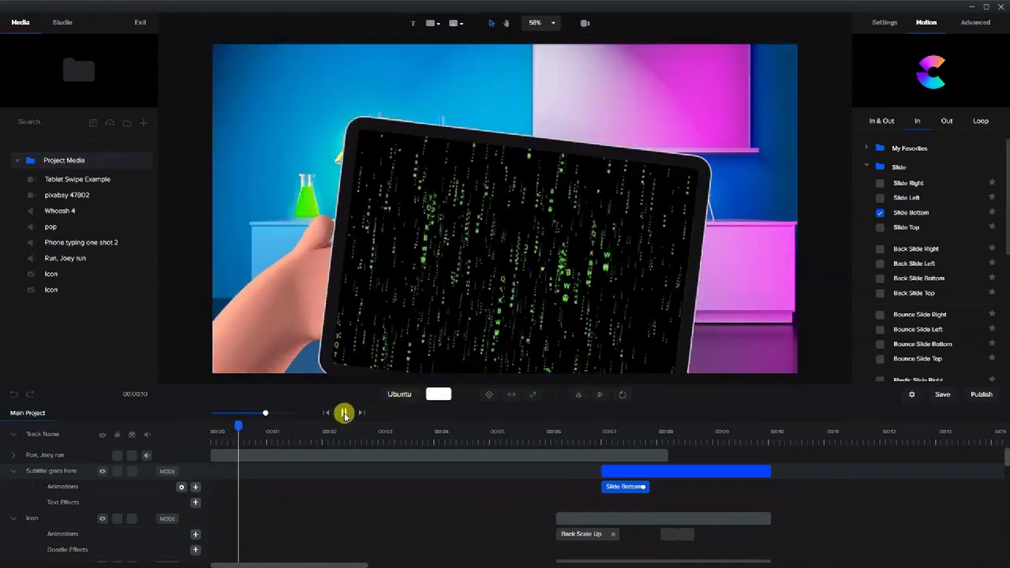
{"action": "left_click", "coordinate": [344, 413]}
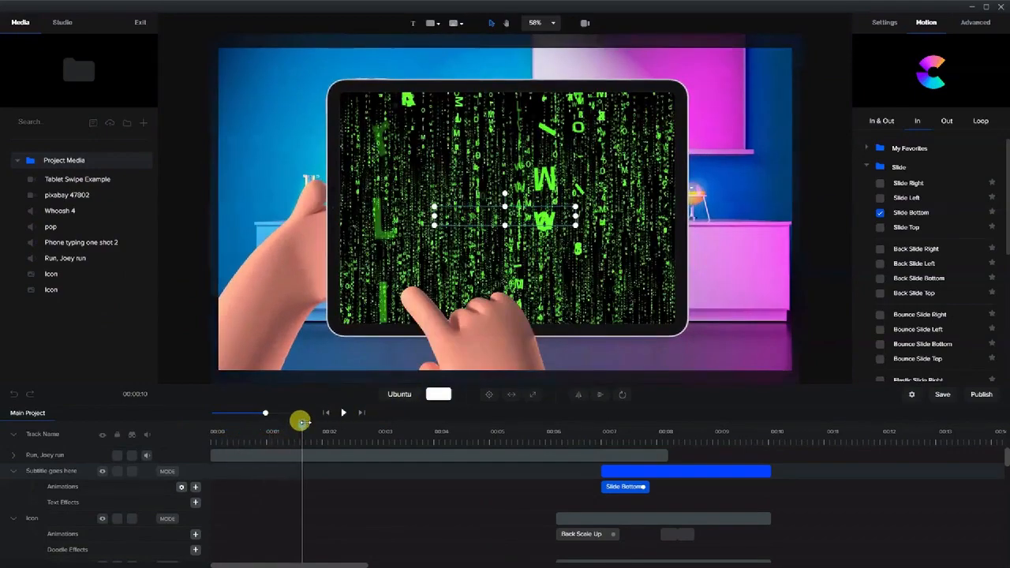
- Add the Whoosh 4 sound at about the two-second mark, where the swipe starts, and play it back
{"action": "left_click_drag", "start_coordinate": [301, 421], "coordinate": [326, 428]}
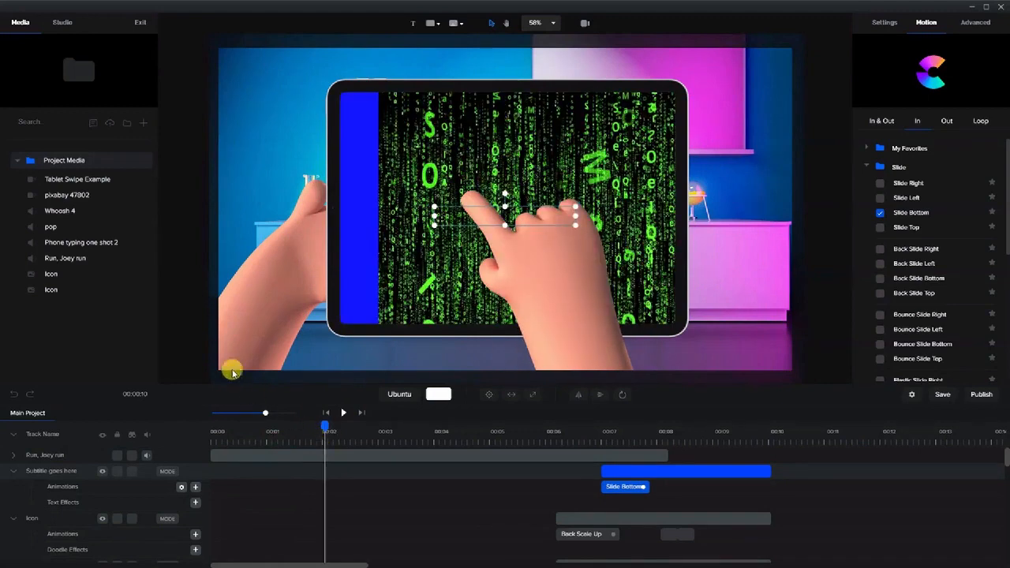
{"action": "left_click_drag", "start_coordinate": [63, 214], "coordinate": [478, 203]}
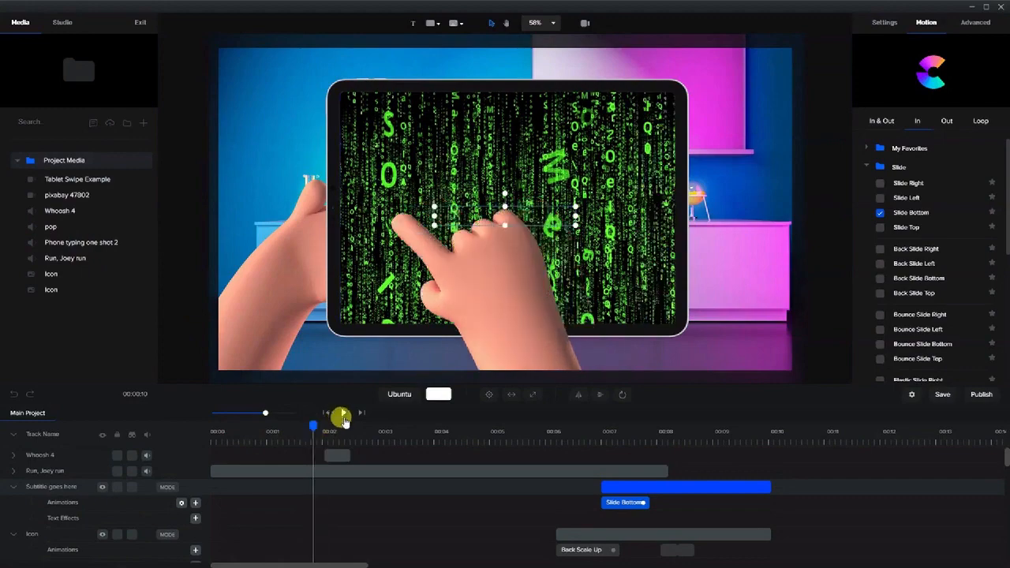
{"action": "left_click", "coordinate": [343, 412]}
{"action": "left_click", "coordinate": [343, 413]}
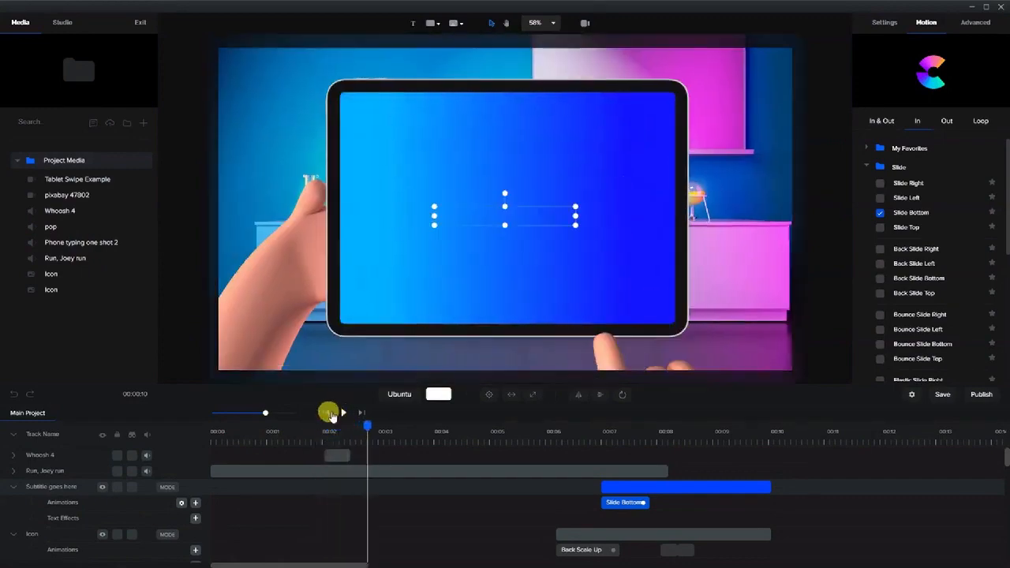
{"action": "left_click_drag", "start_coordinate": [355, 426], "coordinate": [338, 426]}
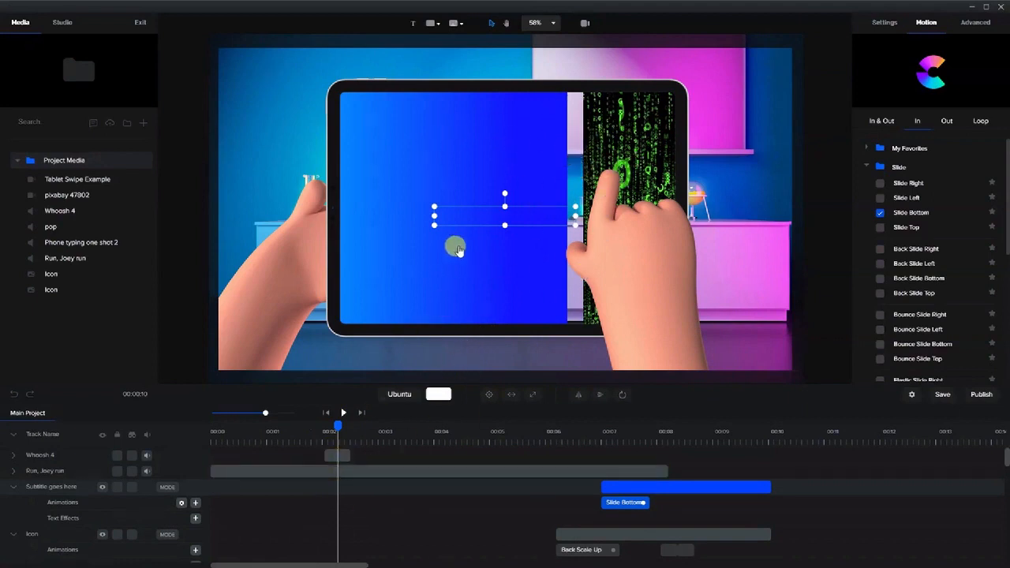
- Set the easing of the screen layer's Custom animation to Power3 and check the swipe near two seconds
{"action": "left_click", "coordinate": [462, 153]}
{"action": "scroll", "coordinate": [372, 445], "scroll_direction": "down", "scroll_amount": 6}
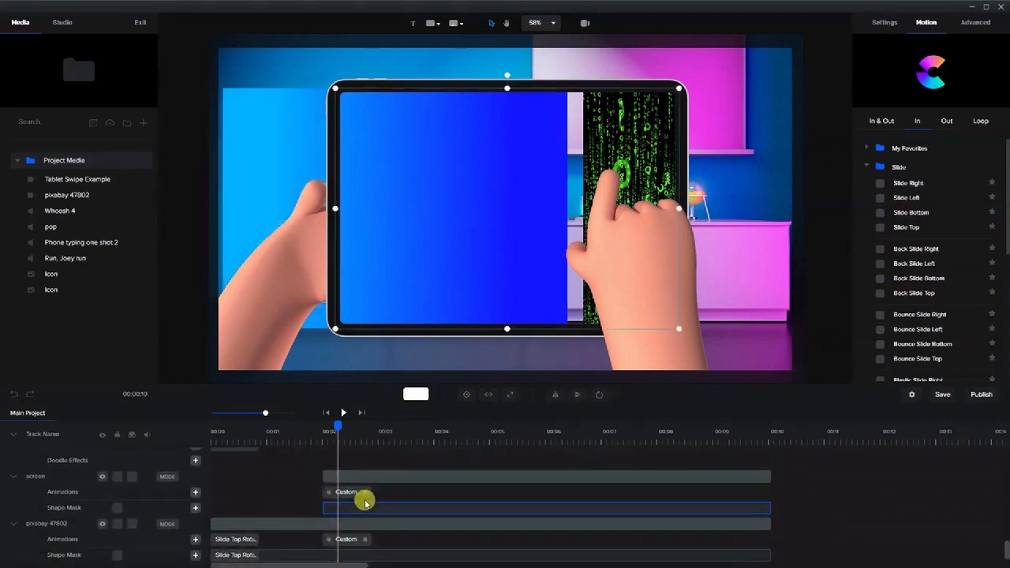
{"action": "left_click", "coordinate": [348, 493]}
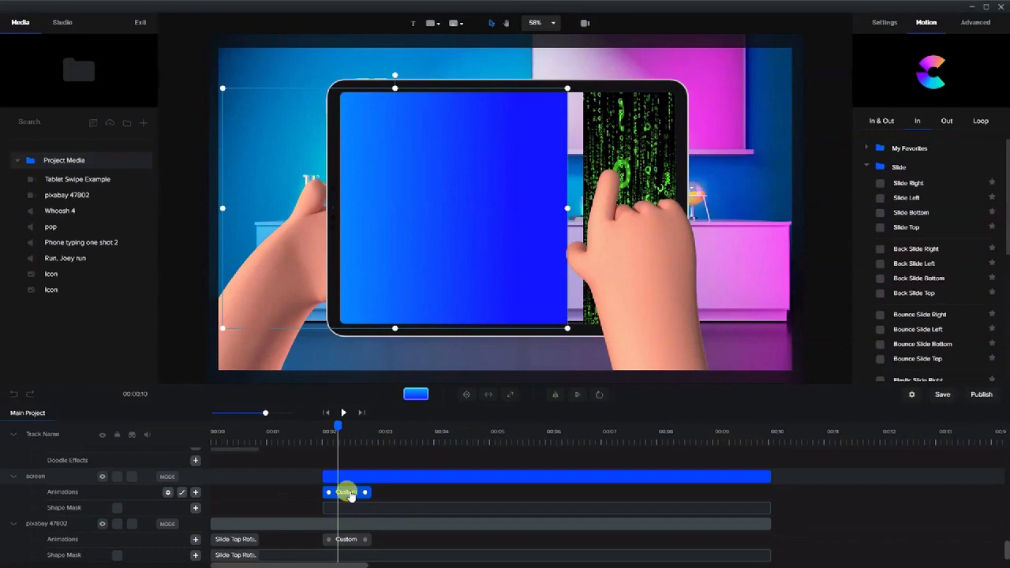
{"action": "right_click", "coordinate": [351, 494]}
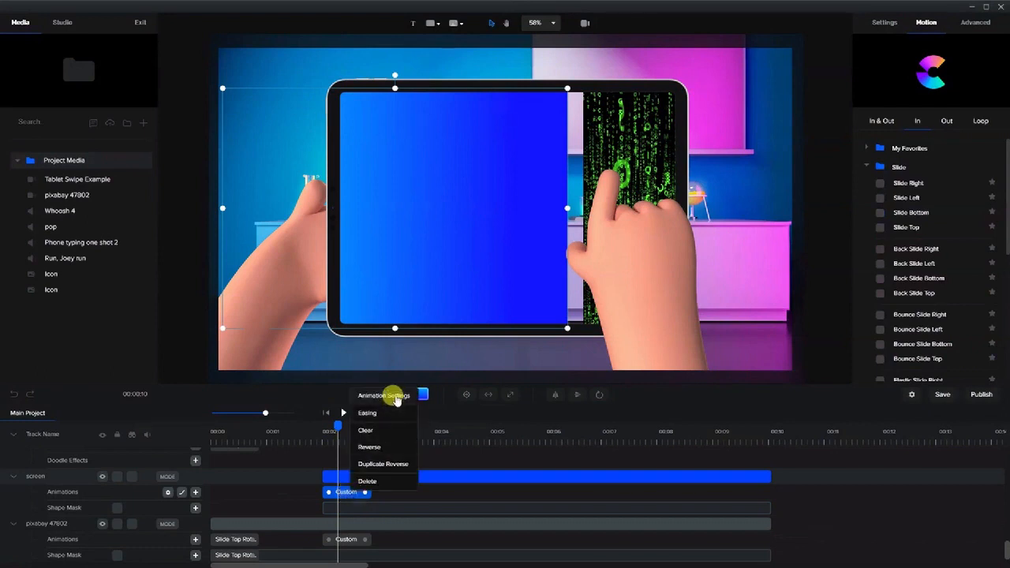
{"action": "left_click", "coordinate": [385, 415]}
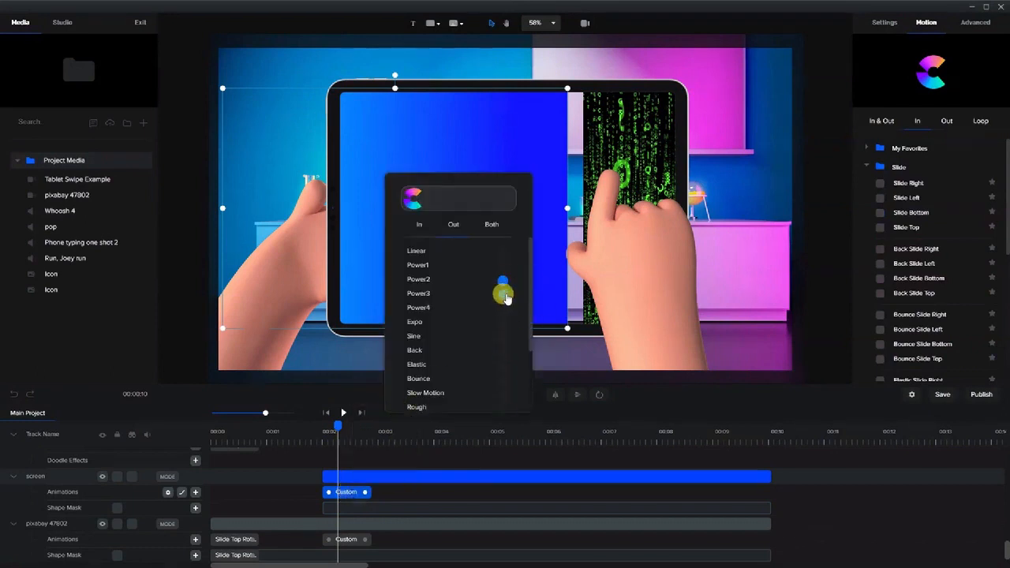
{"action": "left_click", "coordinate": [502, 296]}
{"action": "left_click_drag", "start_coordinate": [336, 427], "coordinate": [332, 455]}
- Shift the pixabay 47802 layer's Custom animation slightly earlier to line its edge up with the blue screen
{"action": "left_click", "coordinate": [514, 173]}
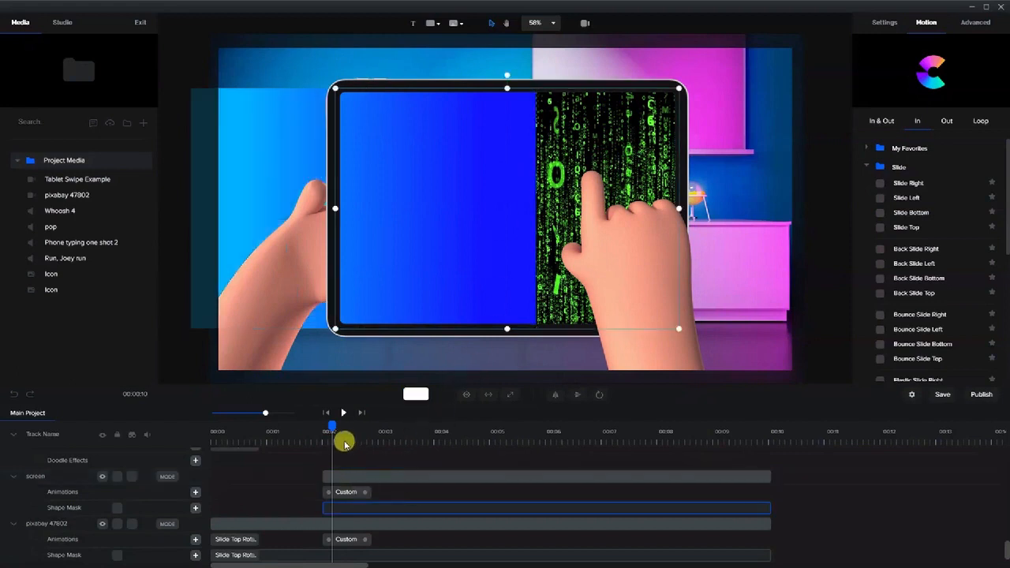
{"action": "left_click", "coordinate": [823, 152]}
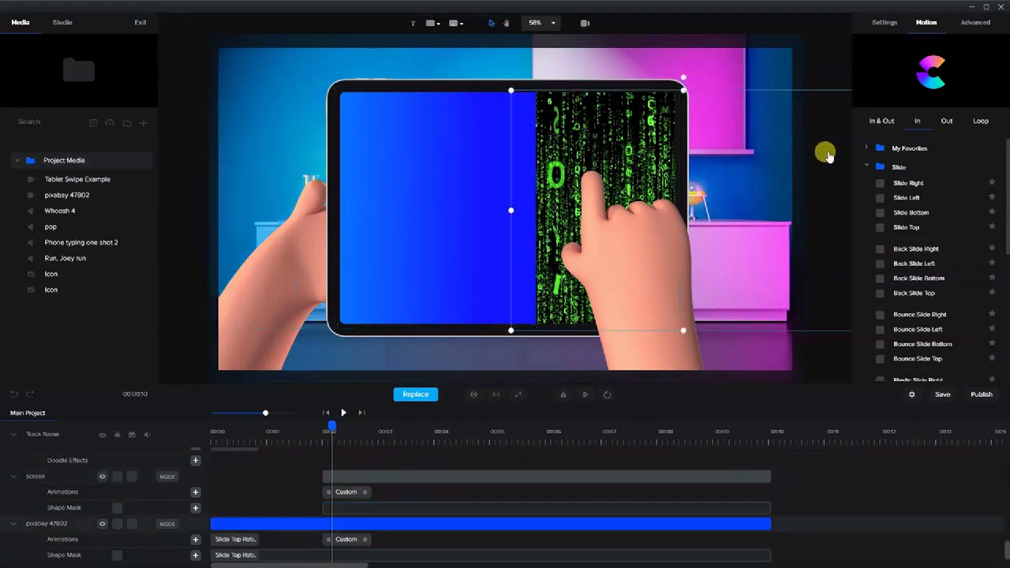
{"action": "left_click", "coordinate": [626, 156]}
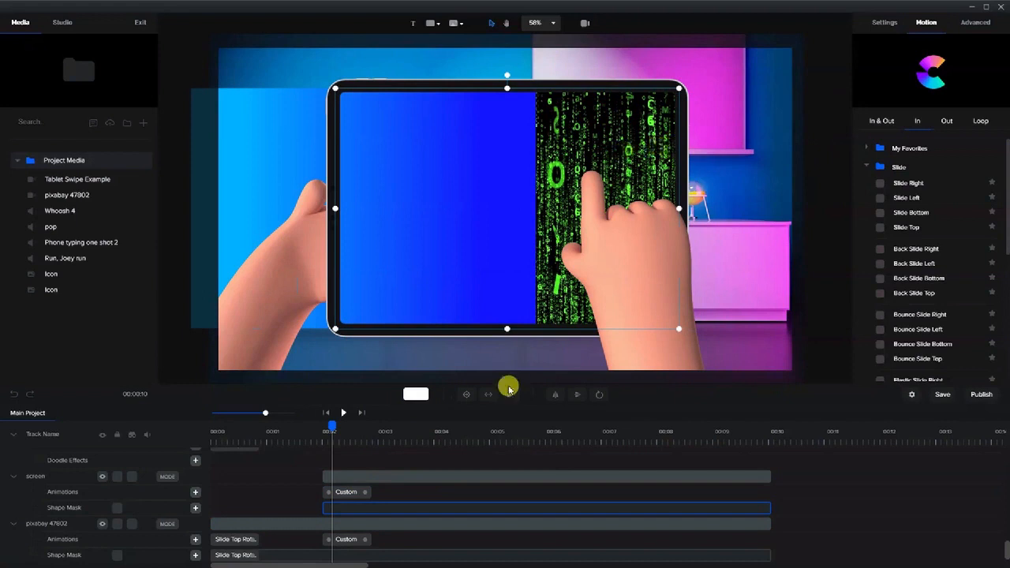
{"action": "scroll", "coordinate": [372, 507], "scroll_direction": "down", "scroll_amount": 1}
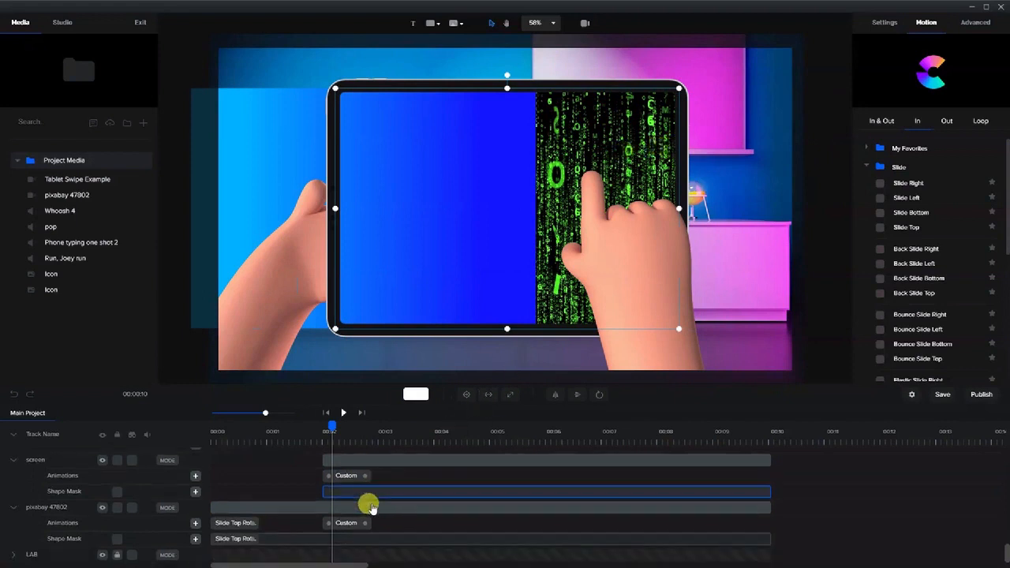
{"action": "left_click", "coordinate": [363, 506]}
{"action": "left_click", "coordinate": [347, 525]}
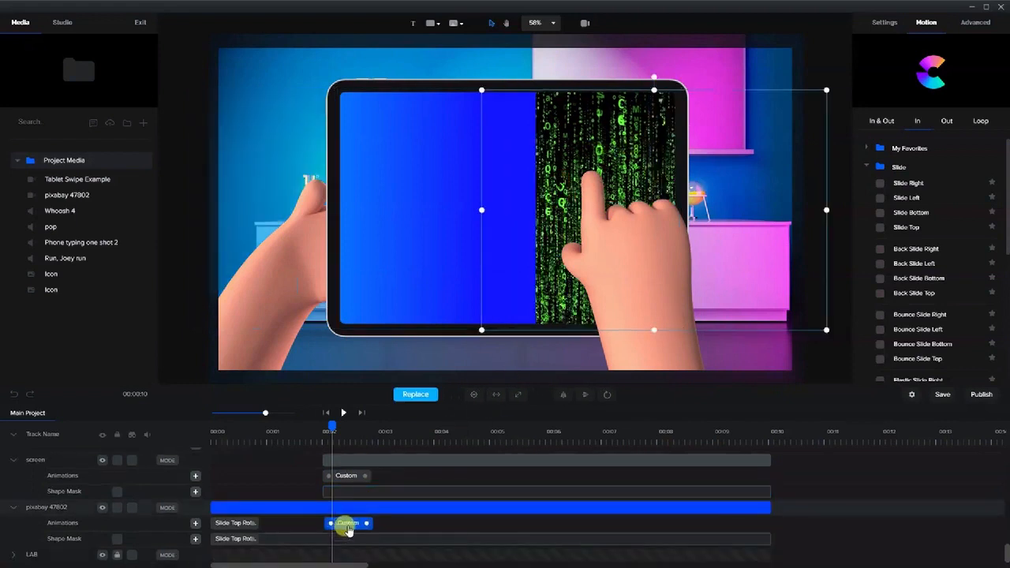
{"action": "right_click", "coordinate": [348, 529]}
{"action": "left_click_drag", "start_coordinate": [347, 528], "coordinate": [338, 526]}
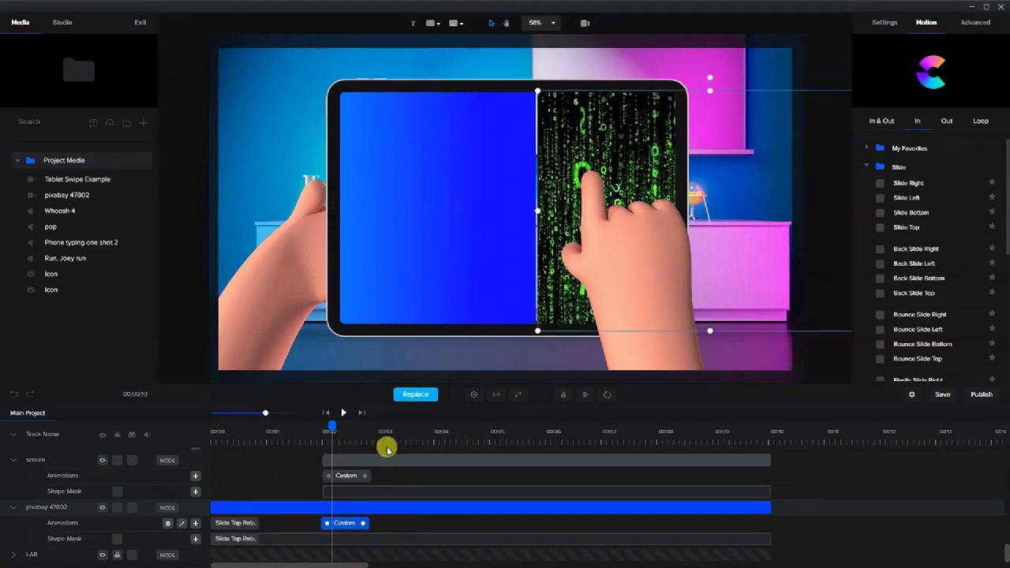
- Shorten the screen layer's Custom animation by moving its end keyframe earlier, checking the swipe against the finger
{"action": "left_click", "coordinate": [426, 281]}
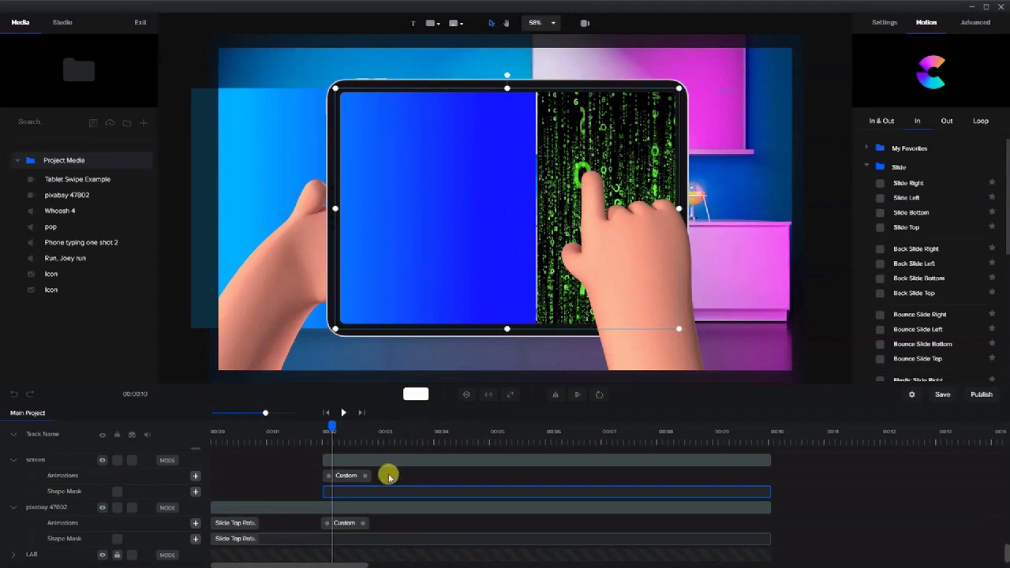
{"action": "left_click", "coordinate": [350, 476]}
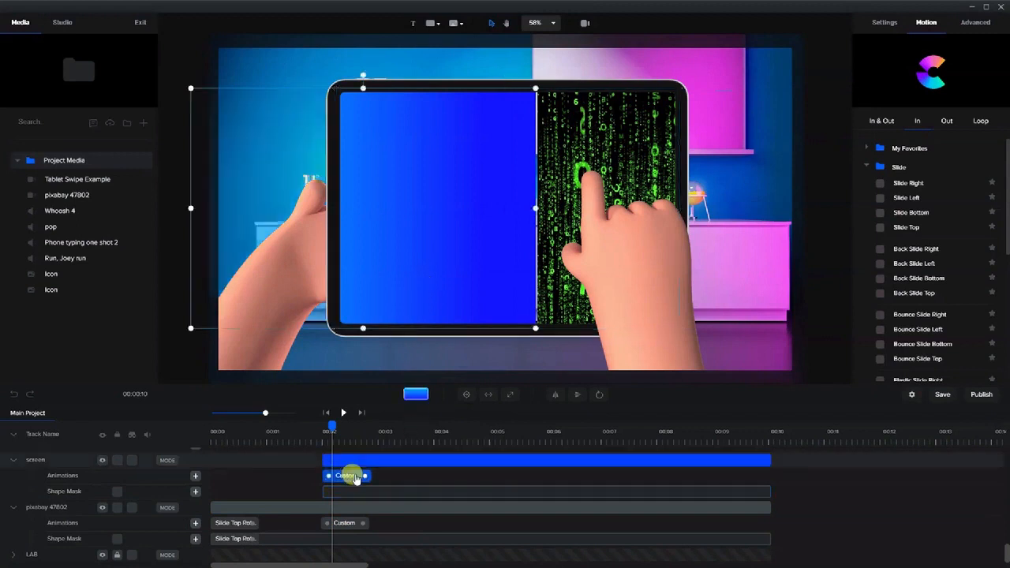
{"action": "left_click_drag", "start_coordinate": [365, 477], "coordinate": [353, 475]}
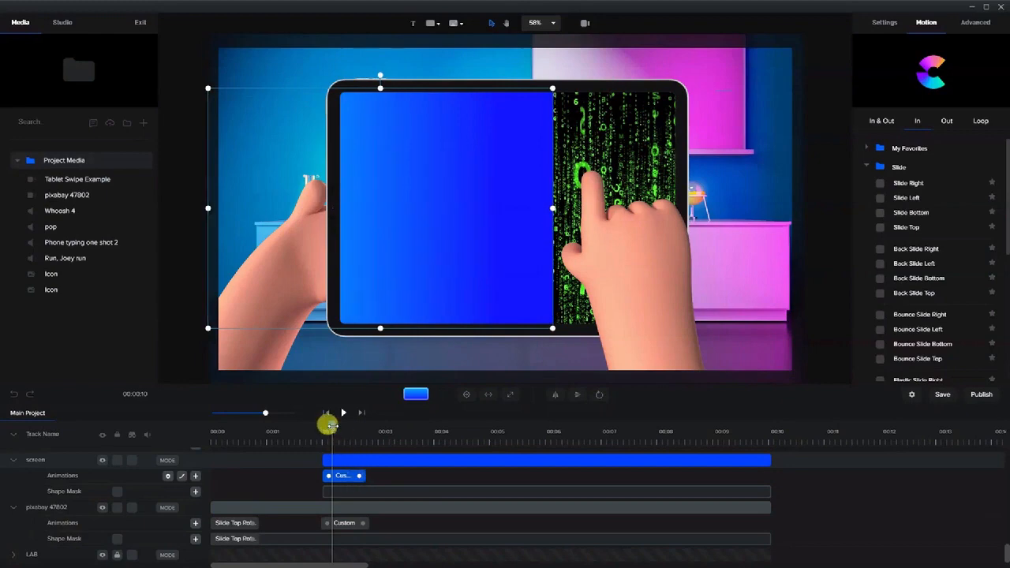
{"action": "left_click_drag", "start_coordinate": [330, 426], "coordinate": [352, 477]}
{"action": "left_click_drag", "start_coordinate": [348, 426], "coordinate": [308, 450]}
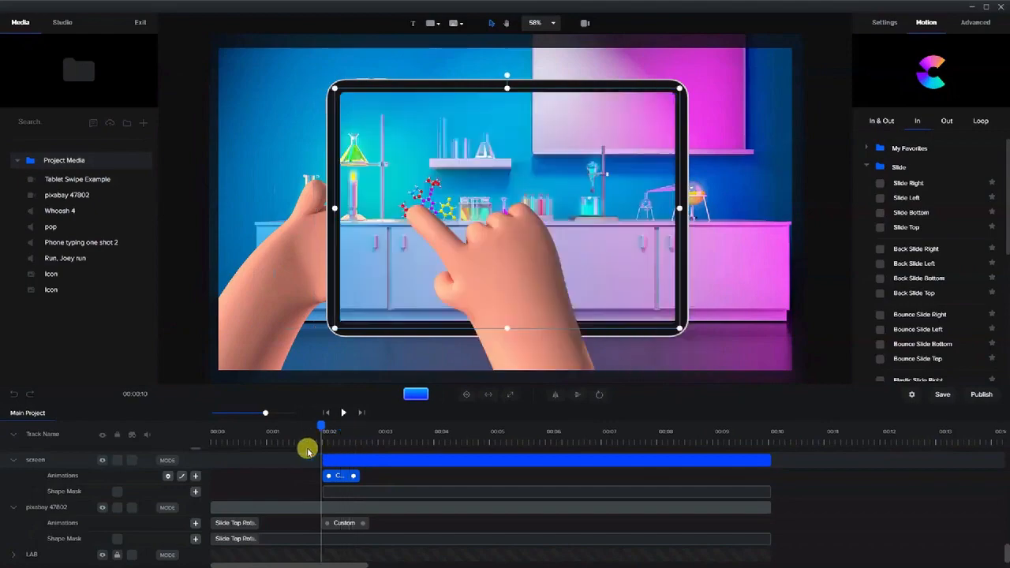
- Play the swipe, then lengthen the screen layer's Custom animation slightly and check how it follows the finger
{"action": "left_click", "coordinate": [342, 412]}
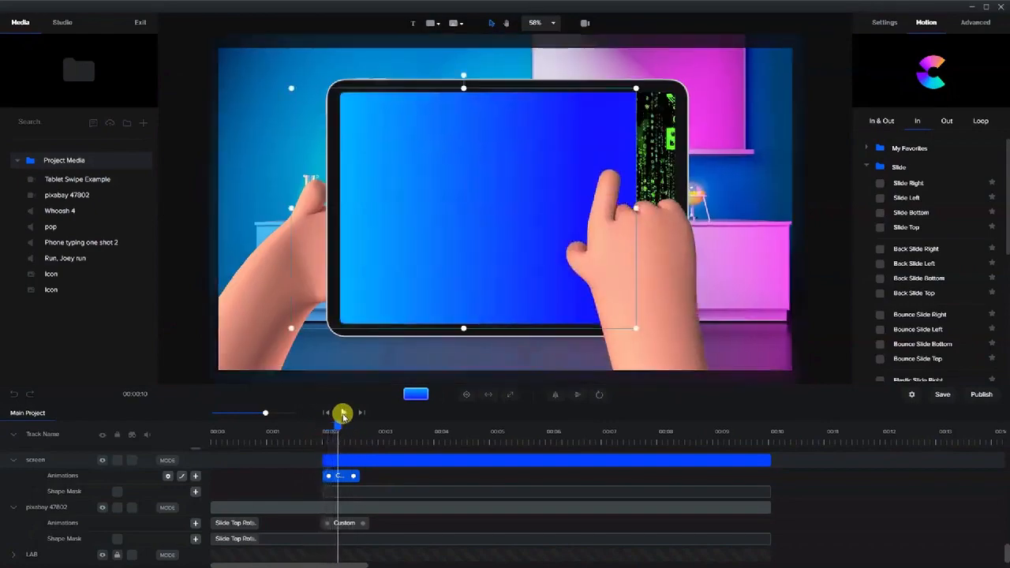
{"action": "left_click_drag", "start_coordinate": [358, 481], "coordinate": [361, 478]}
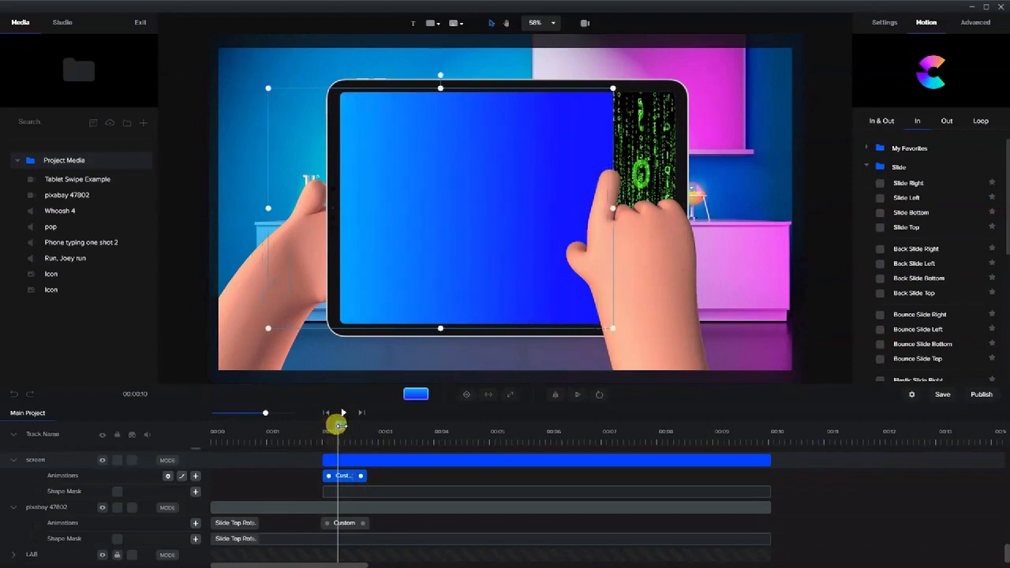
{"action": "left_click_drag", "start_coordinate": [338, 426], "coordinate": [350, 426]}
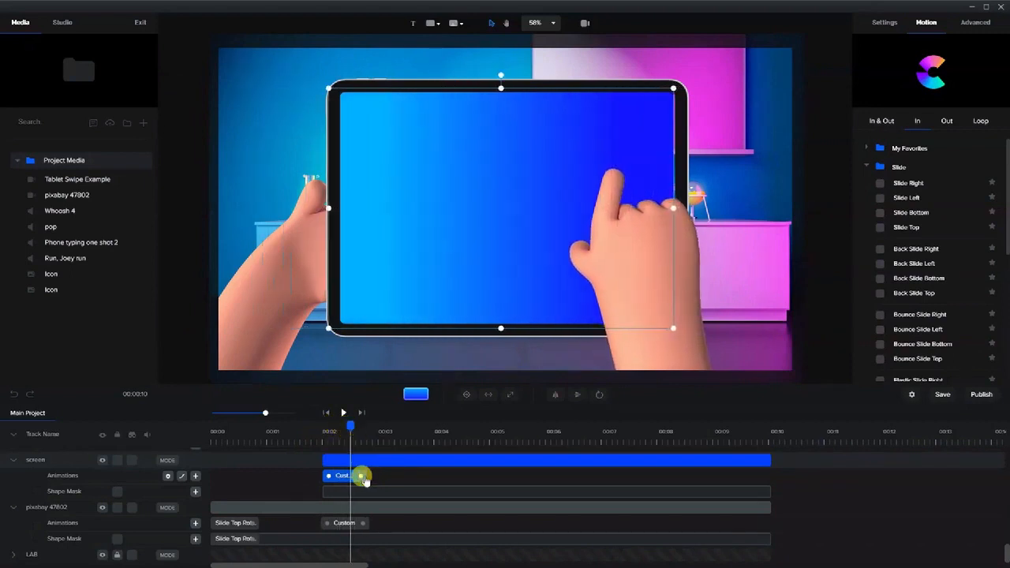
- Shorten the screen layer's Custom animation slightly by moving its end keyframe earlier, and check the rest of the swipe
{"action": "left_click_drag", "start_coordinate": [359, 475], "coordinate": [360, 479]}
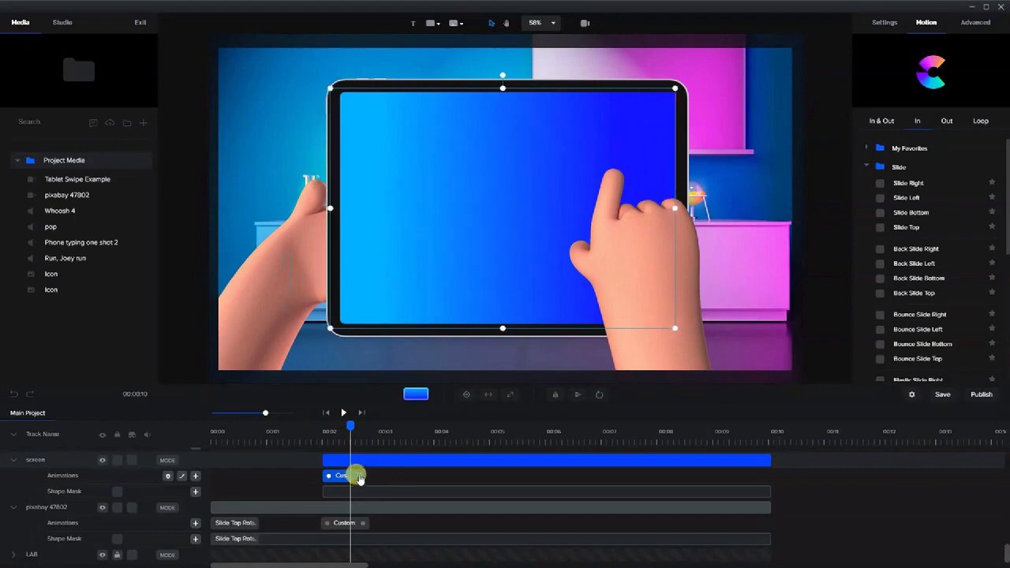
{"action": "left_click_drag", "start_coordinate": [347, 426], "coordinate": [369, 426]}
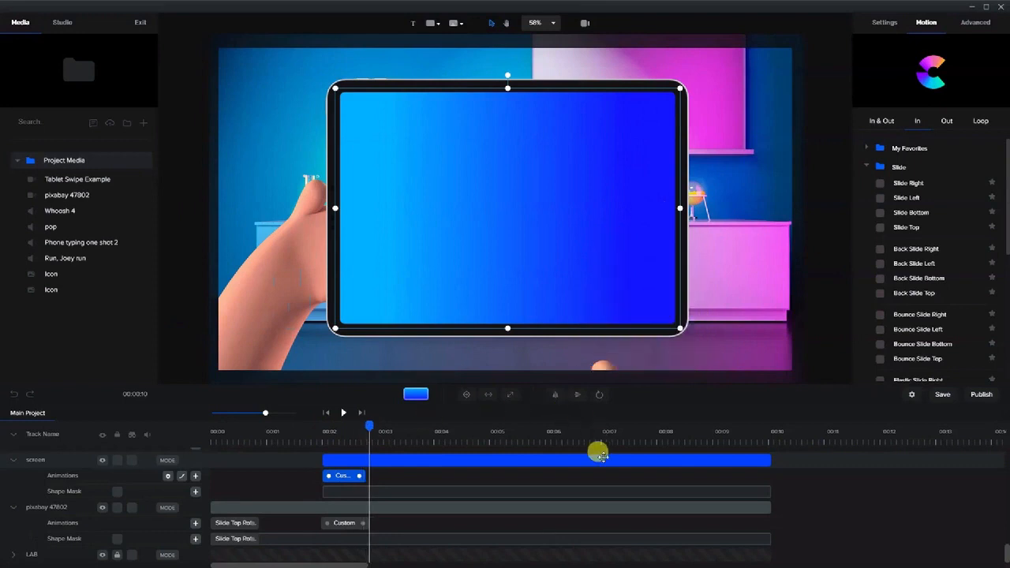
- Add the pop sound at about three seconds where Press Here appears and the Phone typing one shot 2 sound at the finger's tap
{"action": "scroll", "coordinate": [598, 451], "scroll_direction": "down", "scroll_amount": 5}
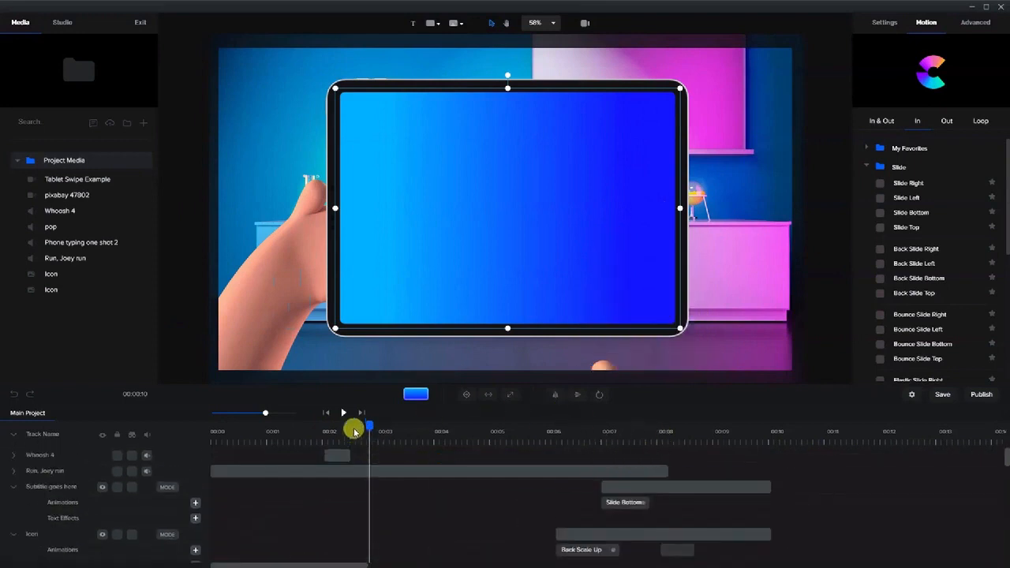
{"action": "mouse_move", "coordinate": [365, 425]}
{"action": "left_mouse_down"}
{"action": "mouse_move", "coordinate": [389, 424]}
{"action": "mouse_move", "coordinate": [376, 431]}
{"action": "left_mouse_up"}
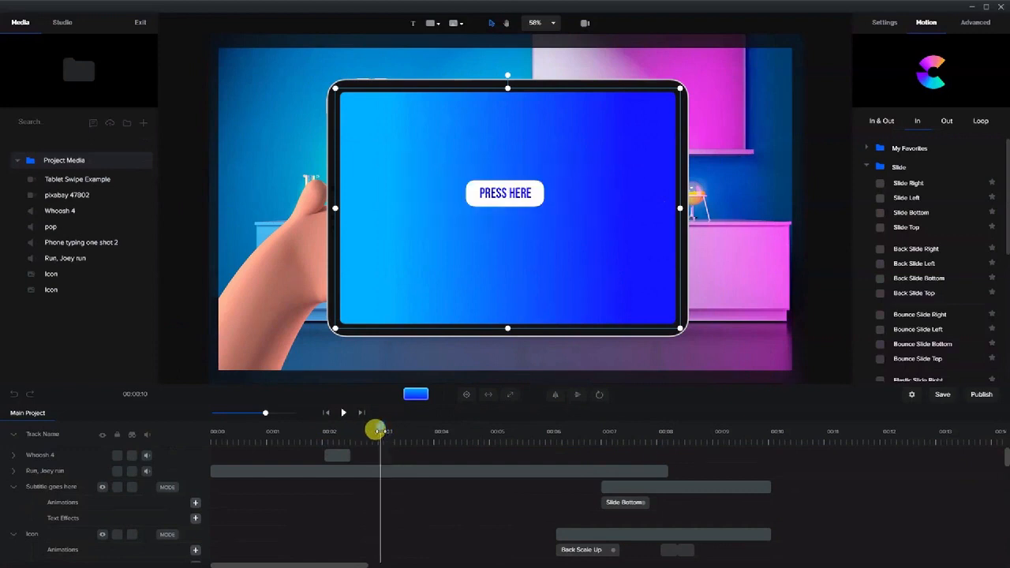
{"action": "left_click", "coordinate": [52, 229]}
{"action": "left_click_drag", "start_coordinate": [52, 229], "coordinate": [498, 218]}
{"action": "left_click_drag", "start_coordinate": [377, 426], "coordinate": [471, 447]}
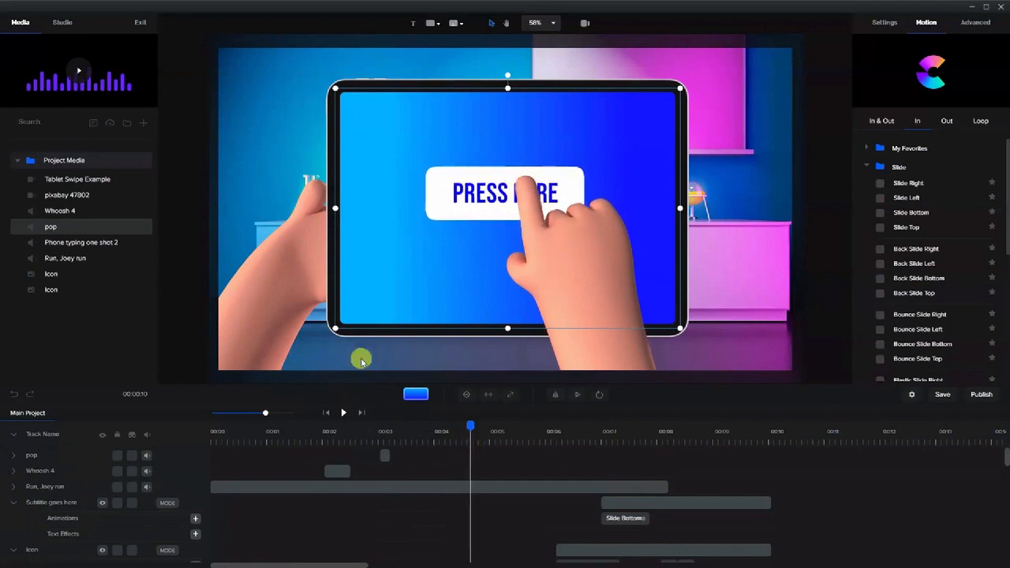
{"action": "left_click_drag", "start_coordinate": [53, 246], "coordinate": [521, 198]}
- Turn on the camera and add a camera animation at about five seconds, just after the finger's tap
{"action": "left_click_drag", "start_coordinate": [468, 422], "coordinate": [490, 456]}
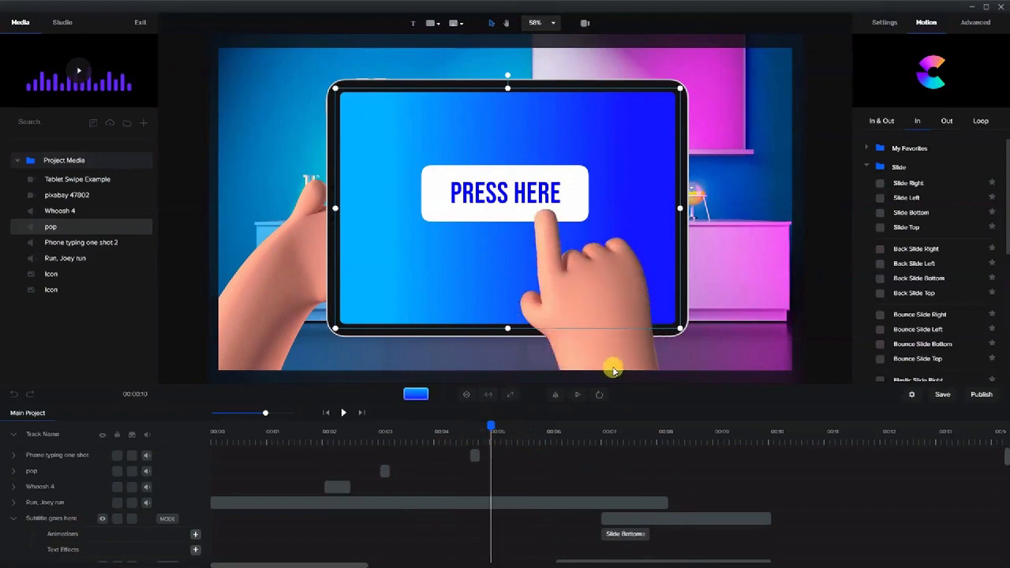
{"action": "left_click", "coordinate": [585, 26]}
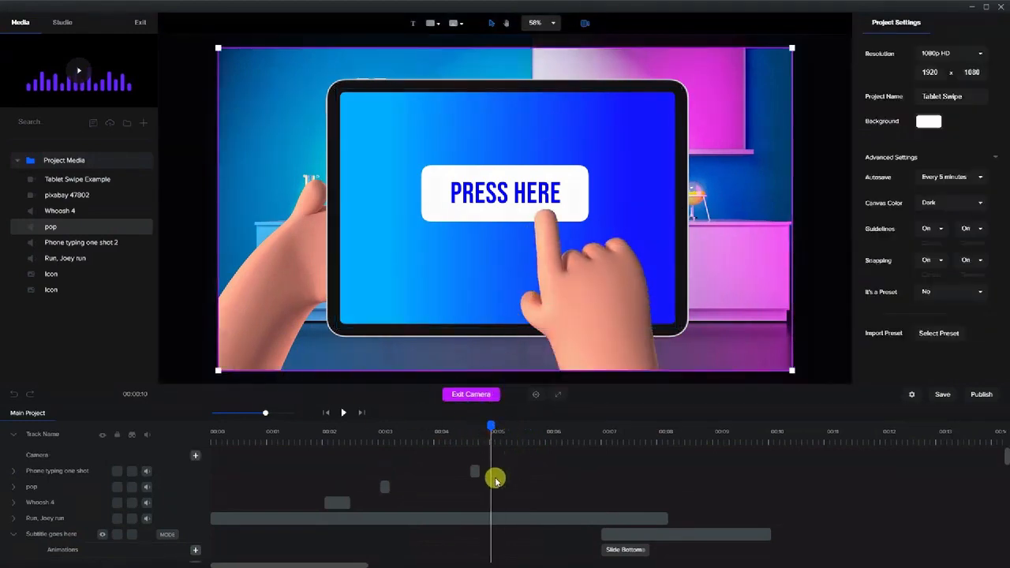
{"action": "left_click", "coordinate": [194, 456]}
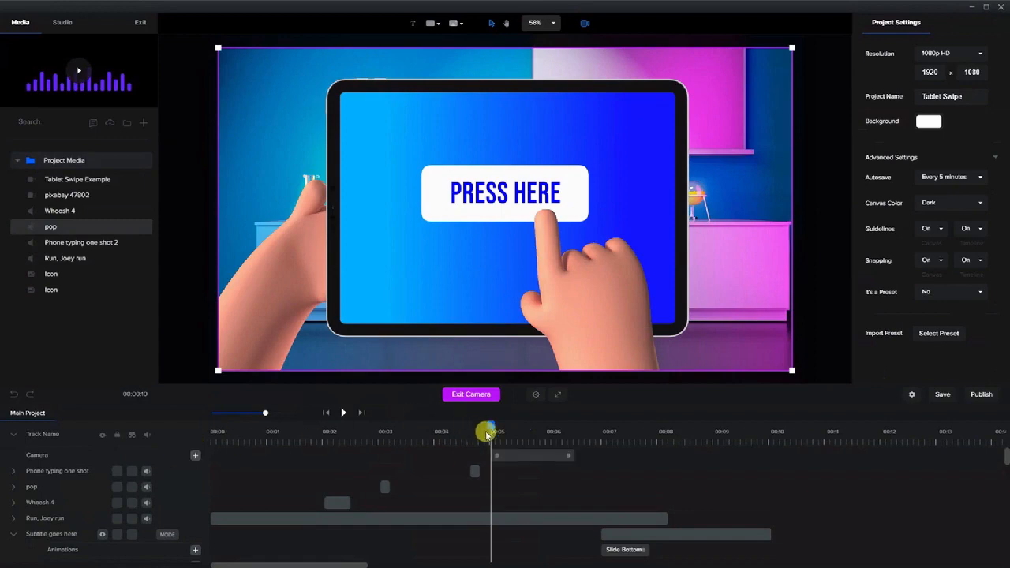
- Past the end of the camera animation, shrink the camera frame to the tablet screen's width and position it within the blue screen
{"action": "left_click_drag", "start_coordinate": [489, 426], "coordinate": [588, 427]}
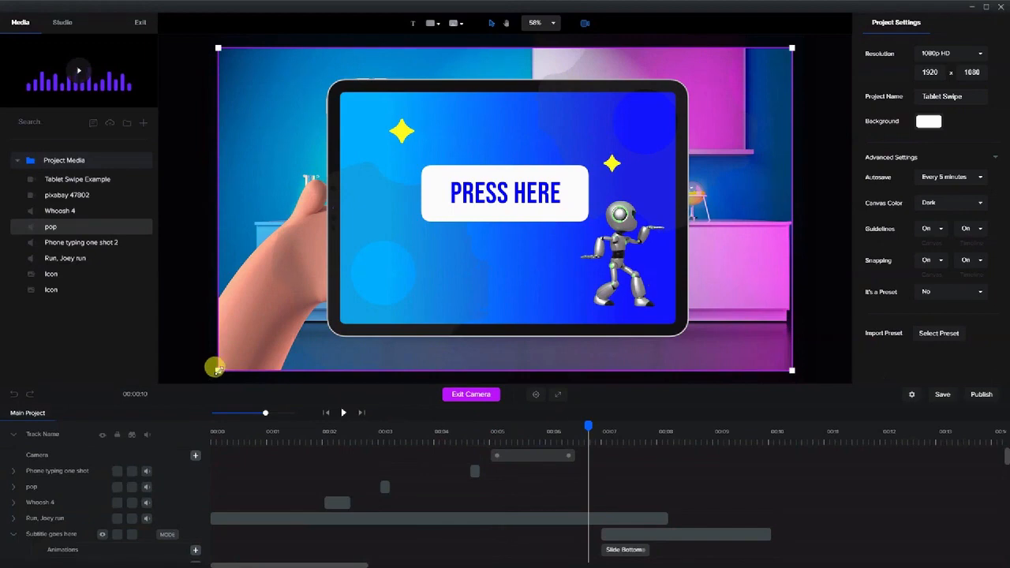
{"action": "left_click_drag", "start_coordinate": [218, 368], "coordinate": [342, 301]}
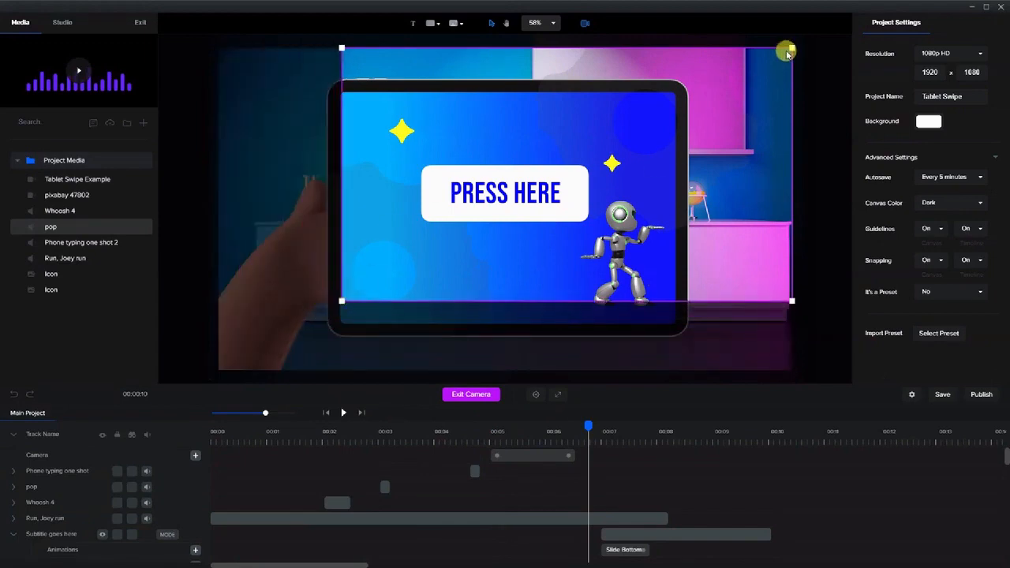
{"action": "left_click_drag", "start_coordinate": [789, 51], "coordinate": [686, 122]}
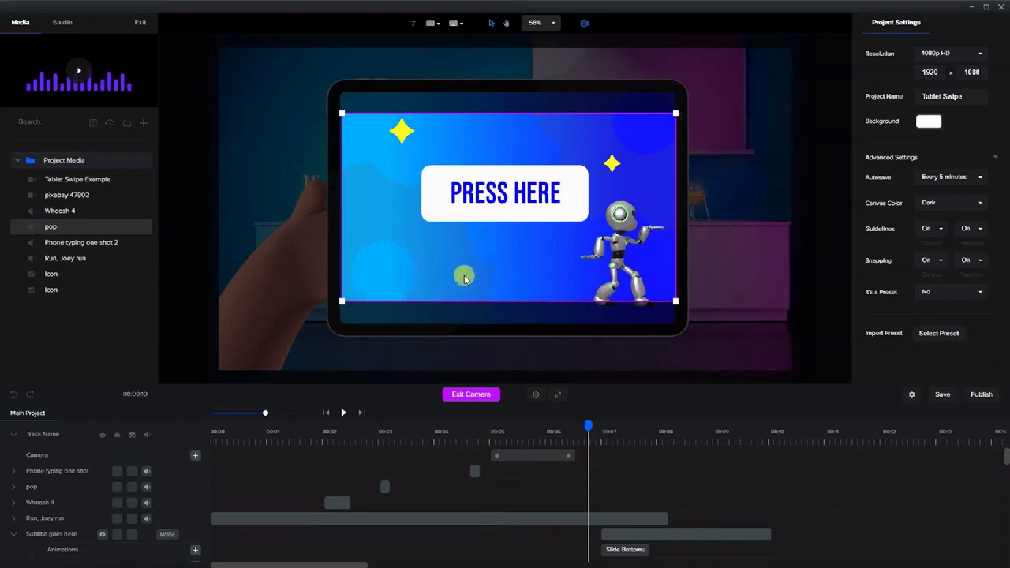
{"action": "left_click_drag", "start_coordinate": [453, 284], "coordinate": [452, 291]}
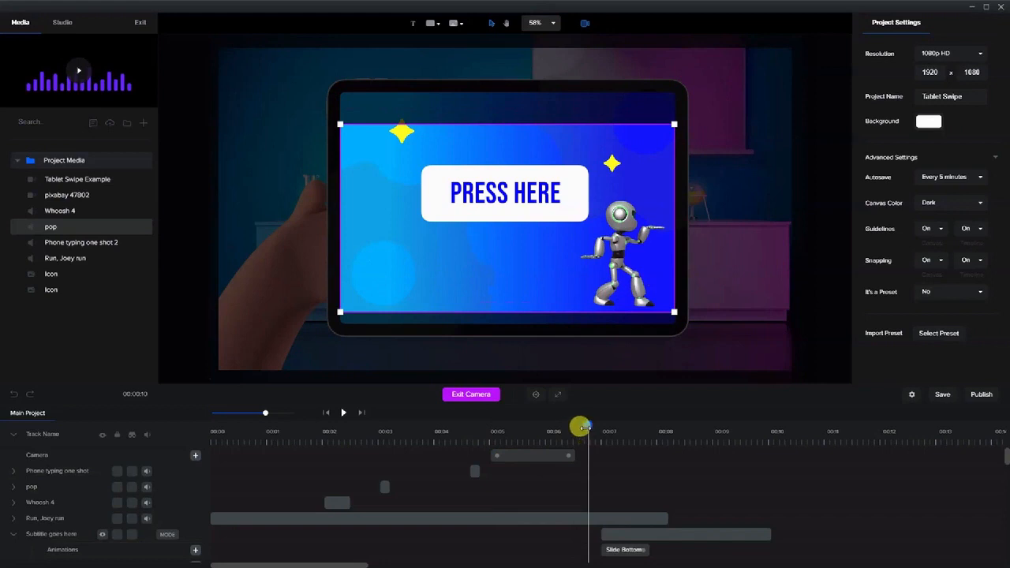
- Shorten the camera animation to end at about 5.5 seconds for a faster zoom, and check its start
{"action": "left_click_drag", "start_coordinate": [581, 427], "coordinate": [513, 425]}
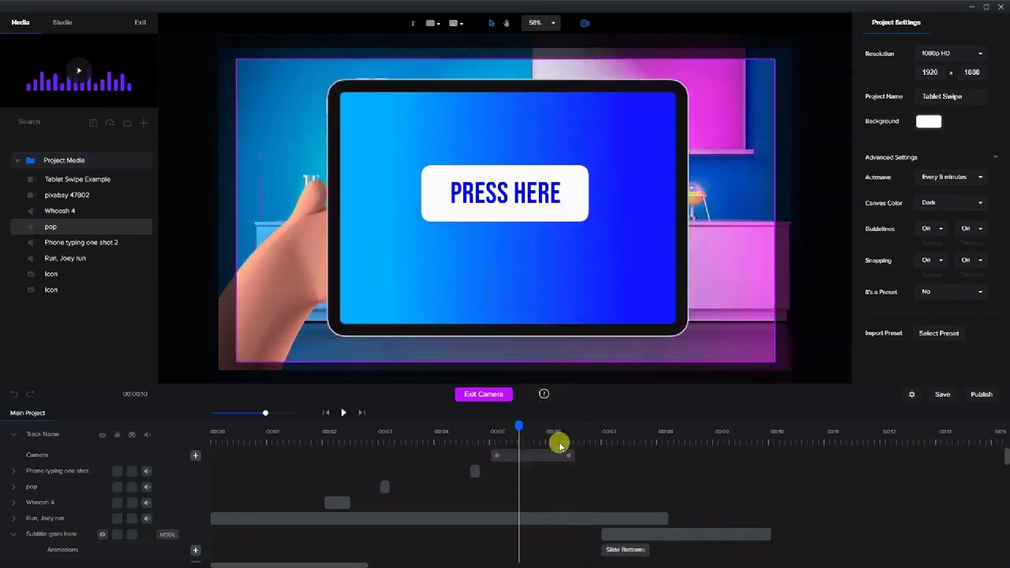
{"action": "left_click", "coordinate": [569, 456]}
{"action": "left_click_drag", "start_coordinate": [561, 455], "coordinate": [493, 430]}
{"action": "left_click", "coordinate": [460, 429]}
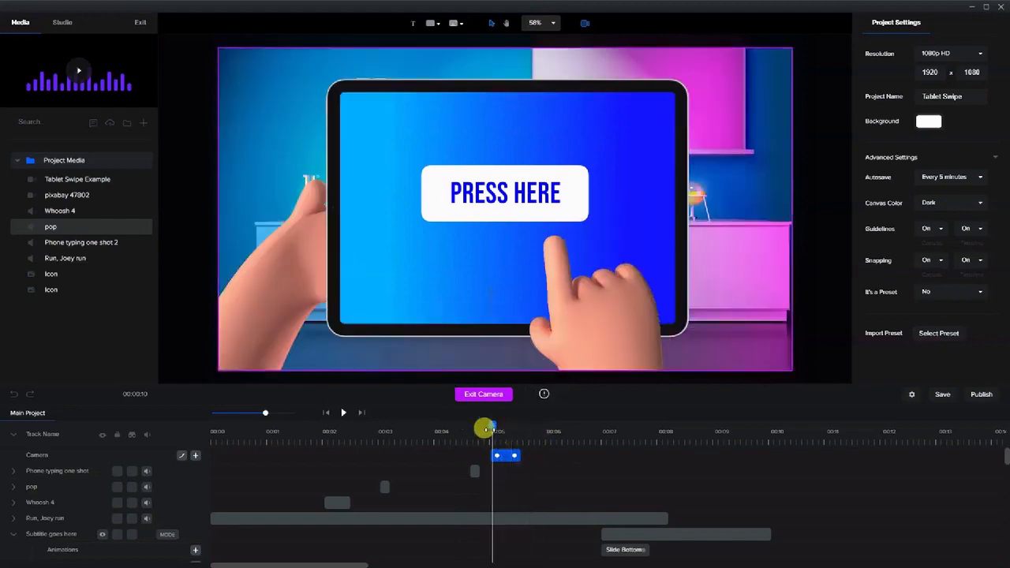
- Exit camera editing and play the project from the beginning to review the swipe, sound effects and camera zoom
{"action": "left_click", "coordinate": [327, 414]}
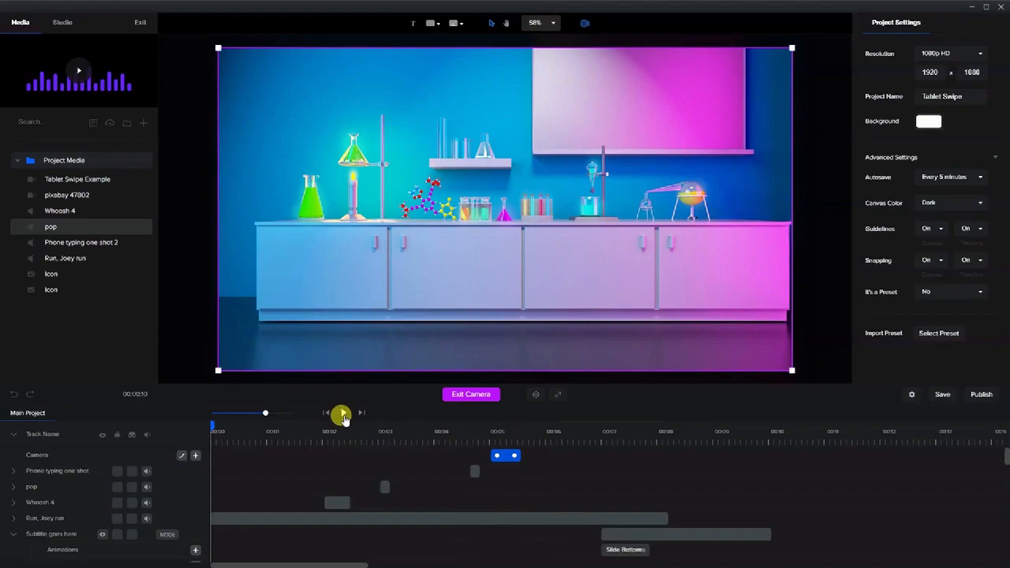
{"action": "left_click", "coordinate": [474, 393]}
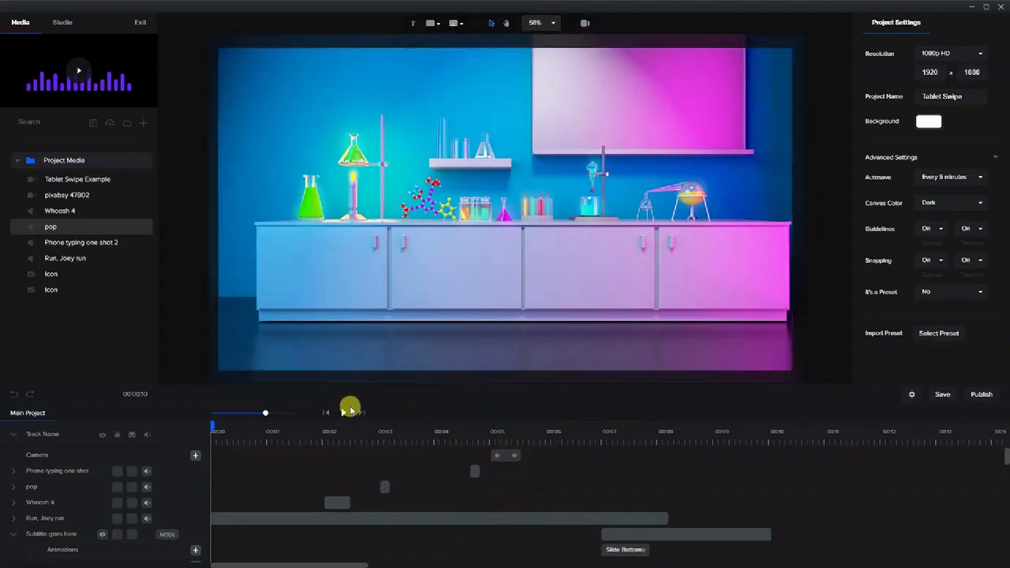
{"action": "left_click", "coordinate": [343, 413]}
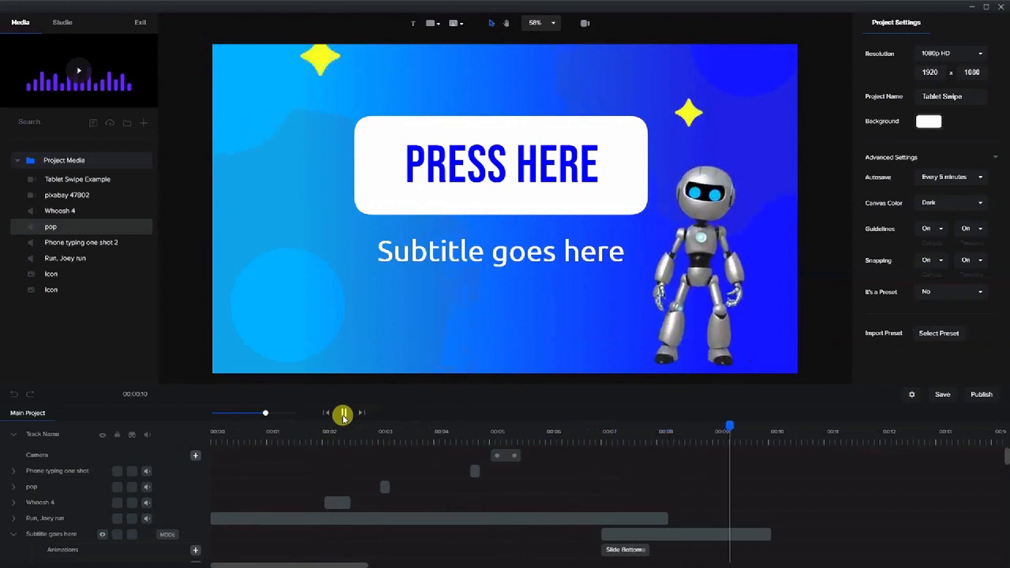
{"action": "left_click", "coordinate": [343, 415]}
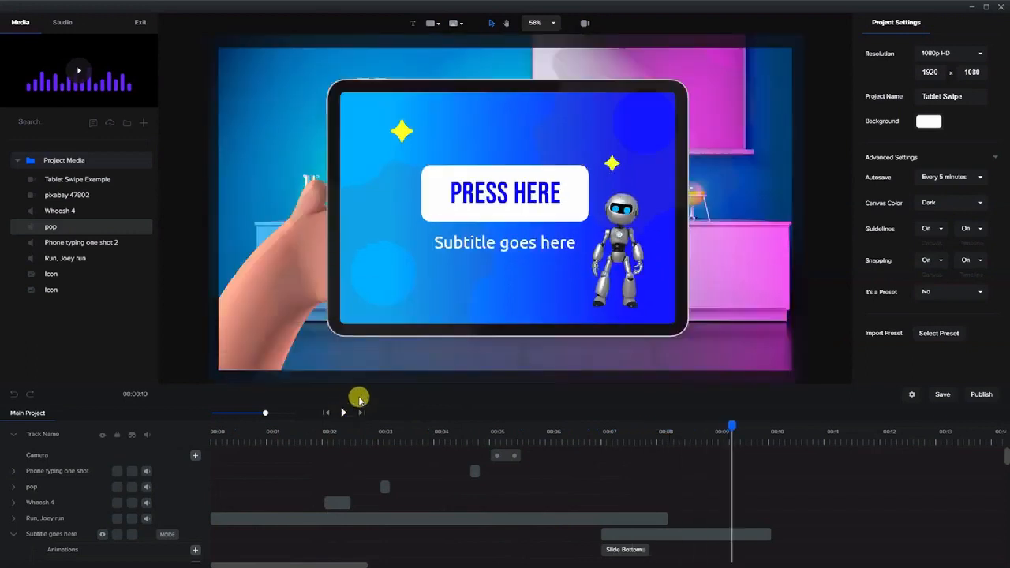